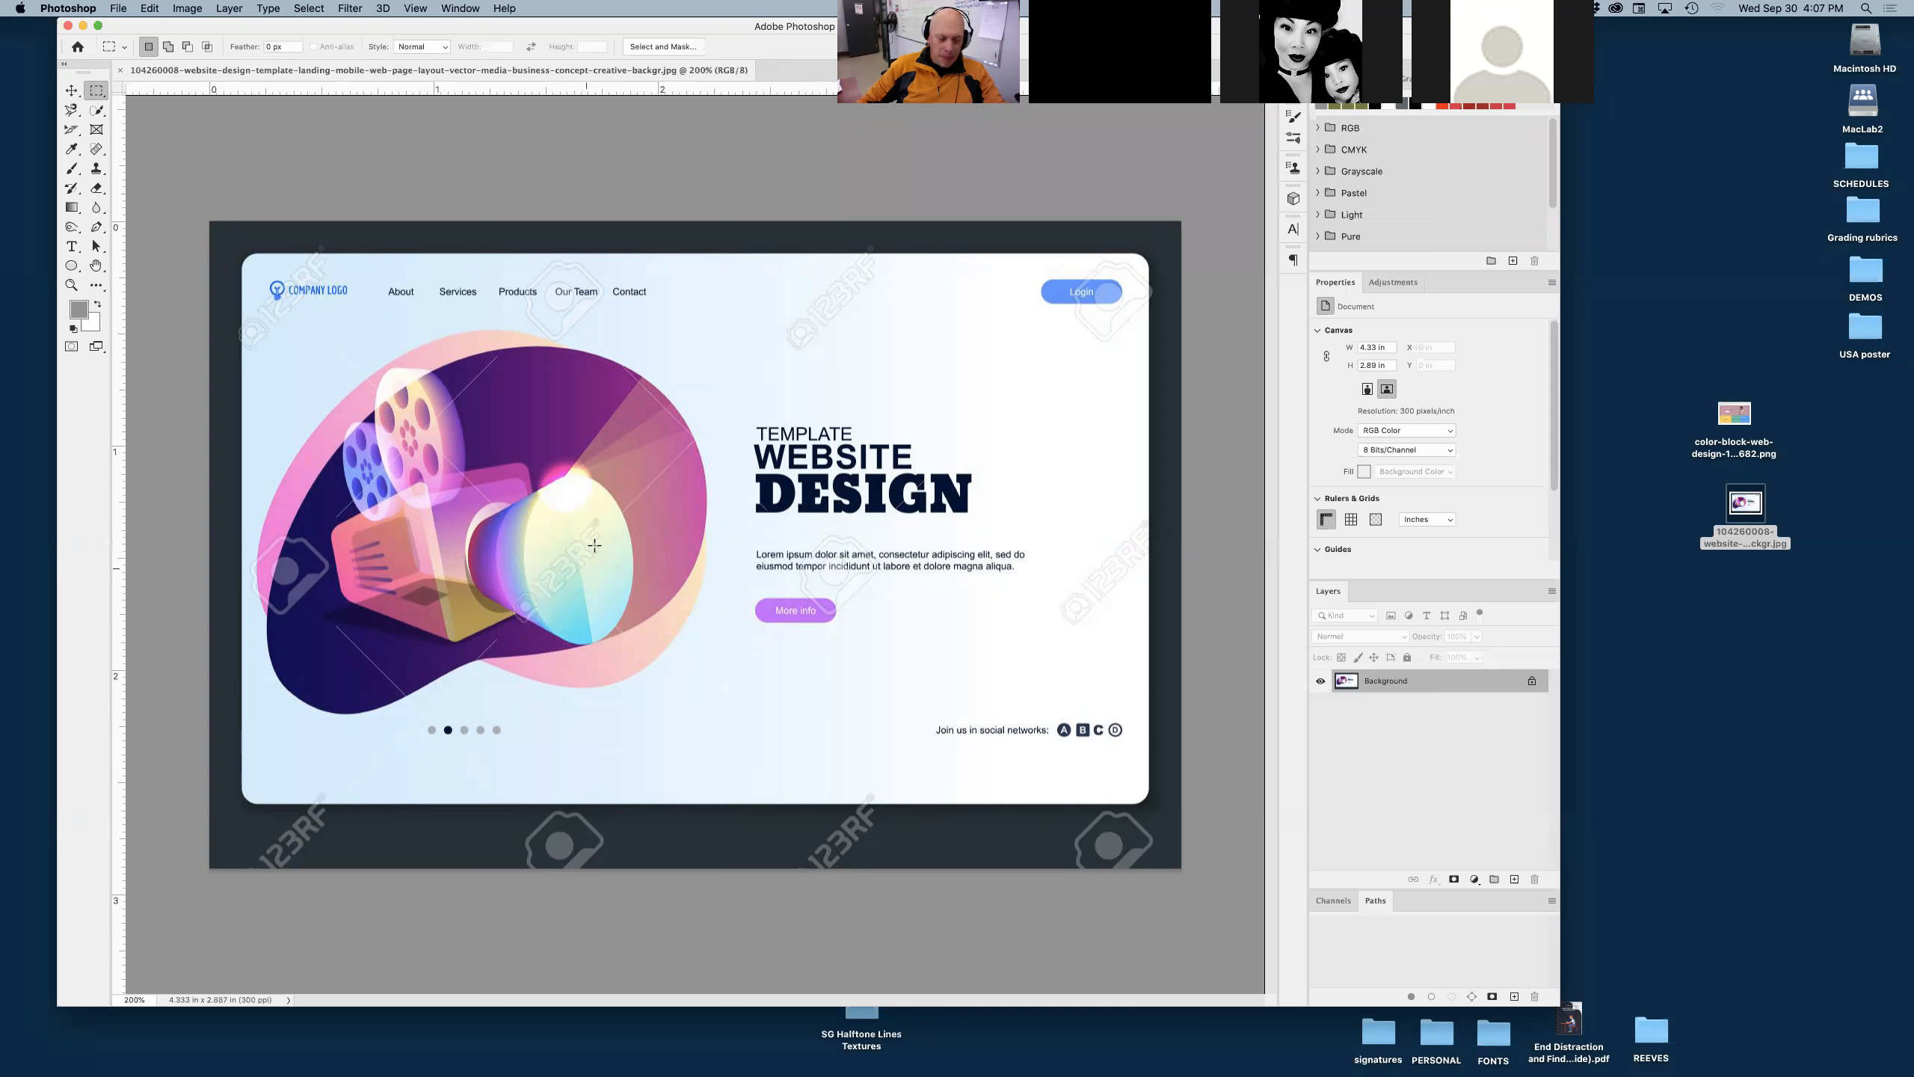
key("super+equal")
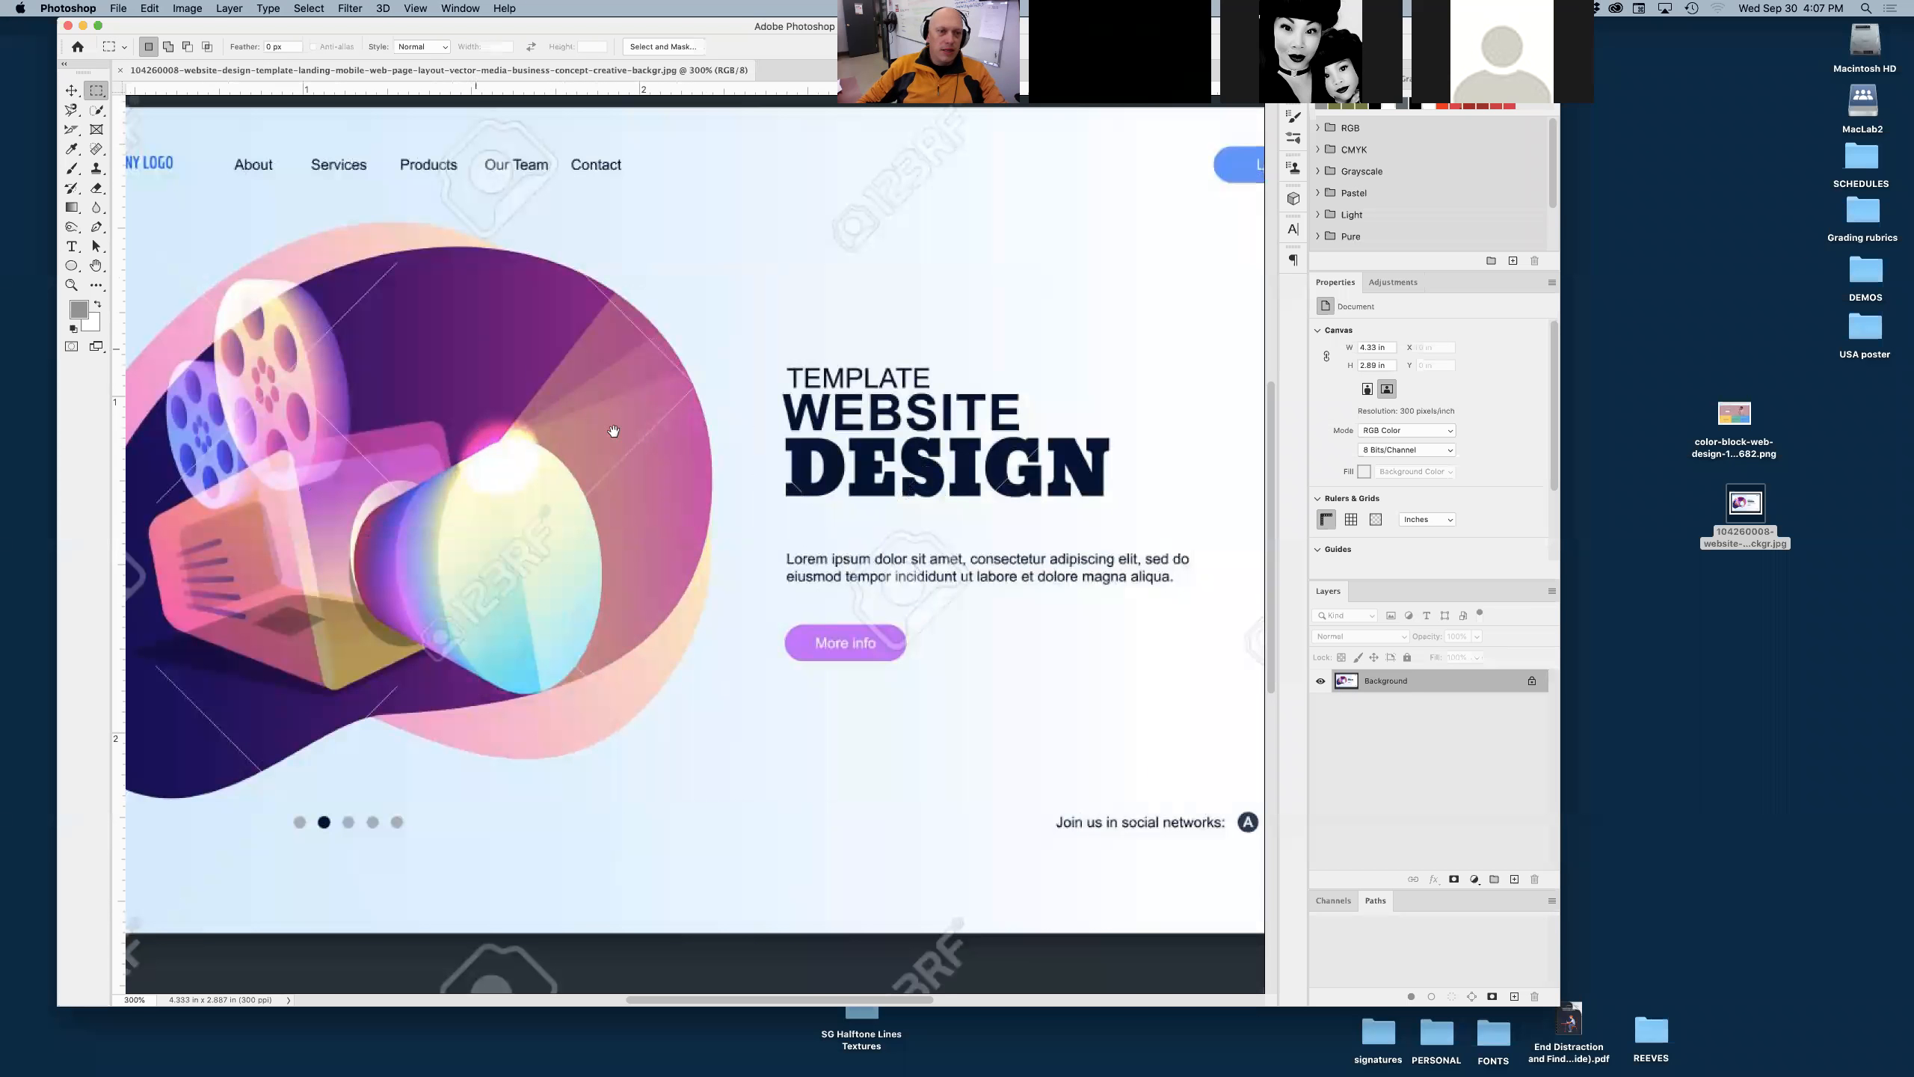
scroll(611, 428, "left", 10)
scroll(611, 428, "up", 5)
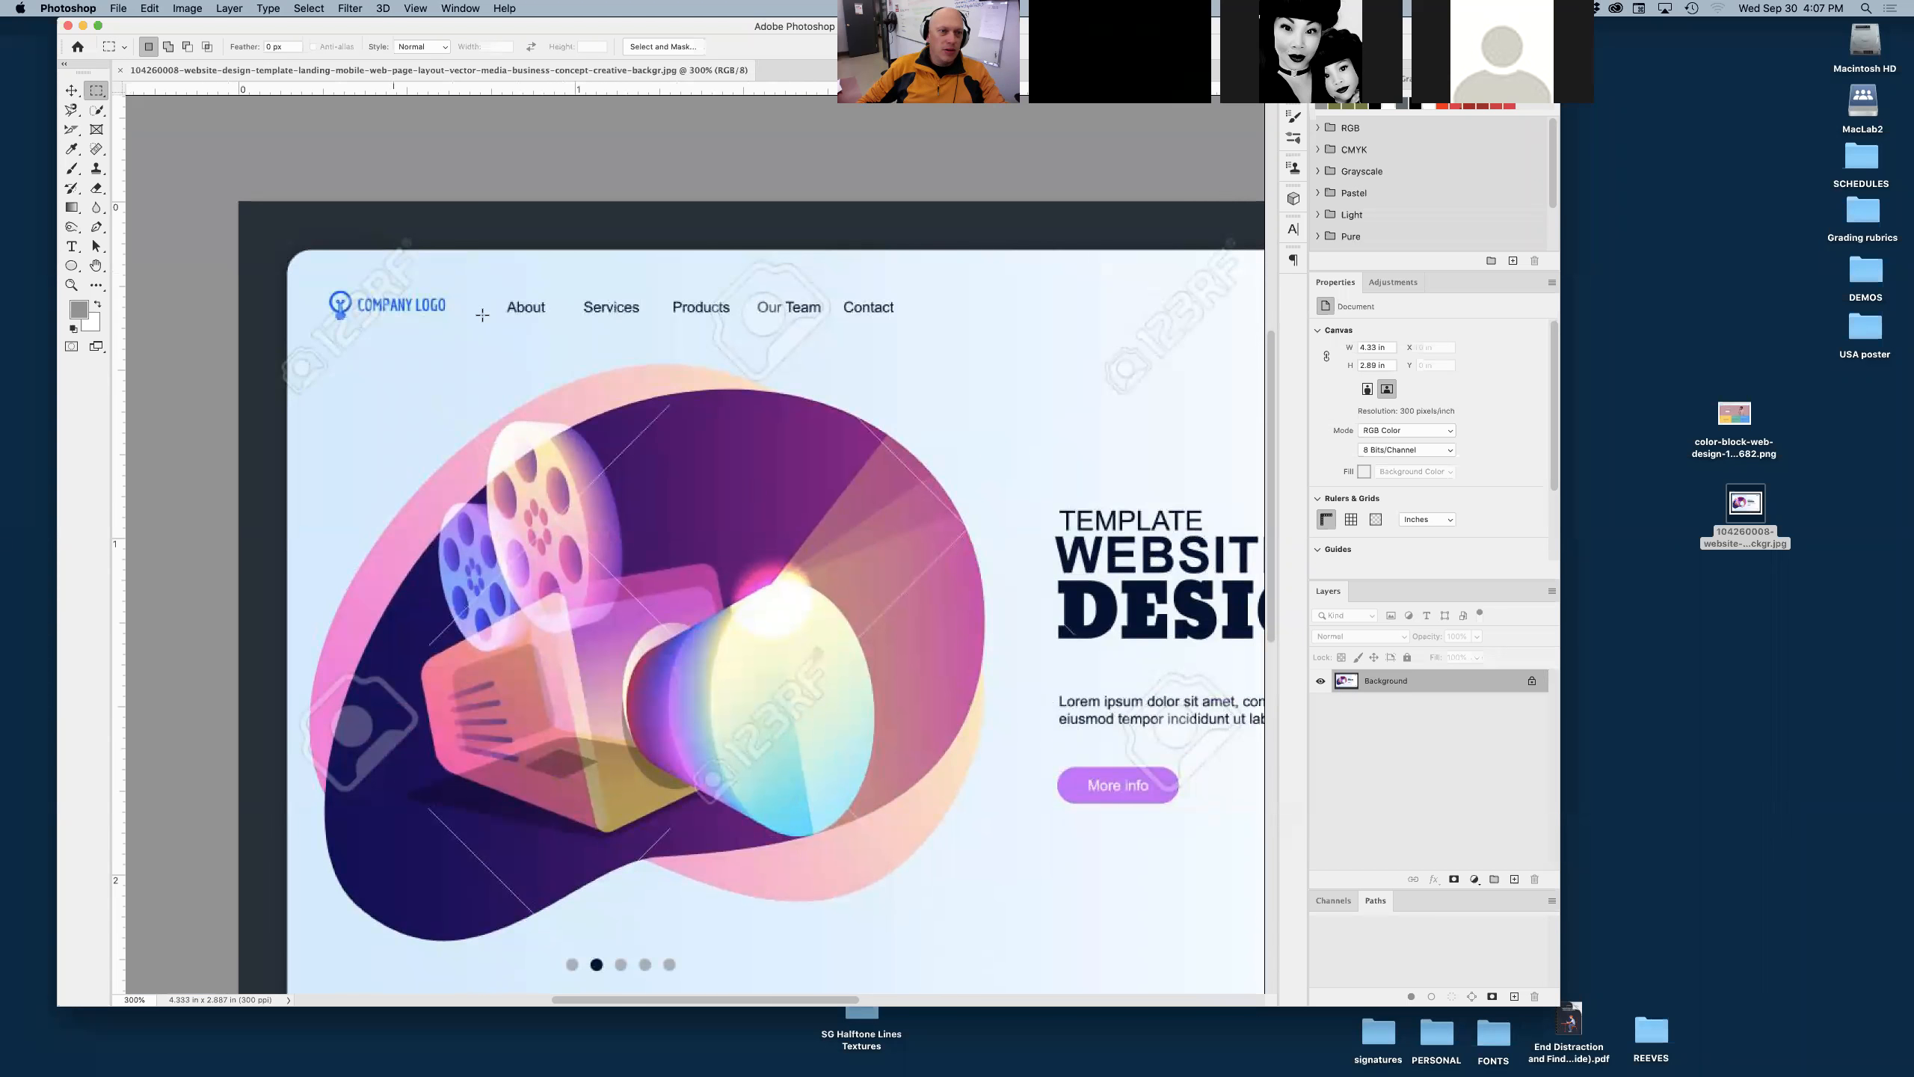
scroll(953, 334, "right", 6)
scroll(953, 334, "down", 1)
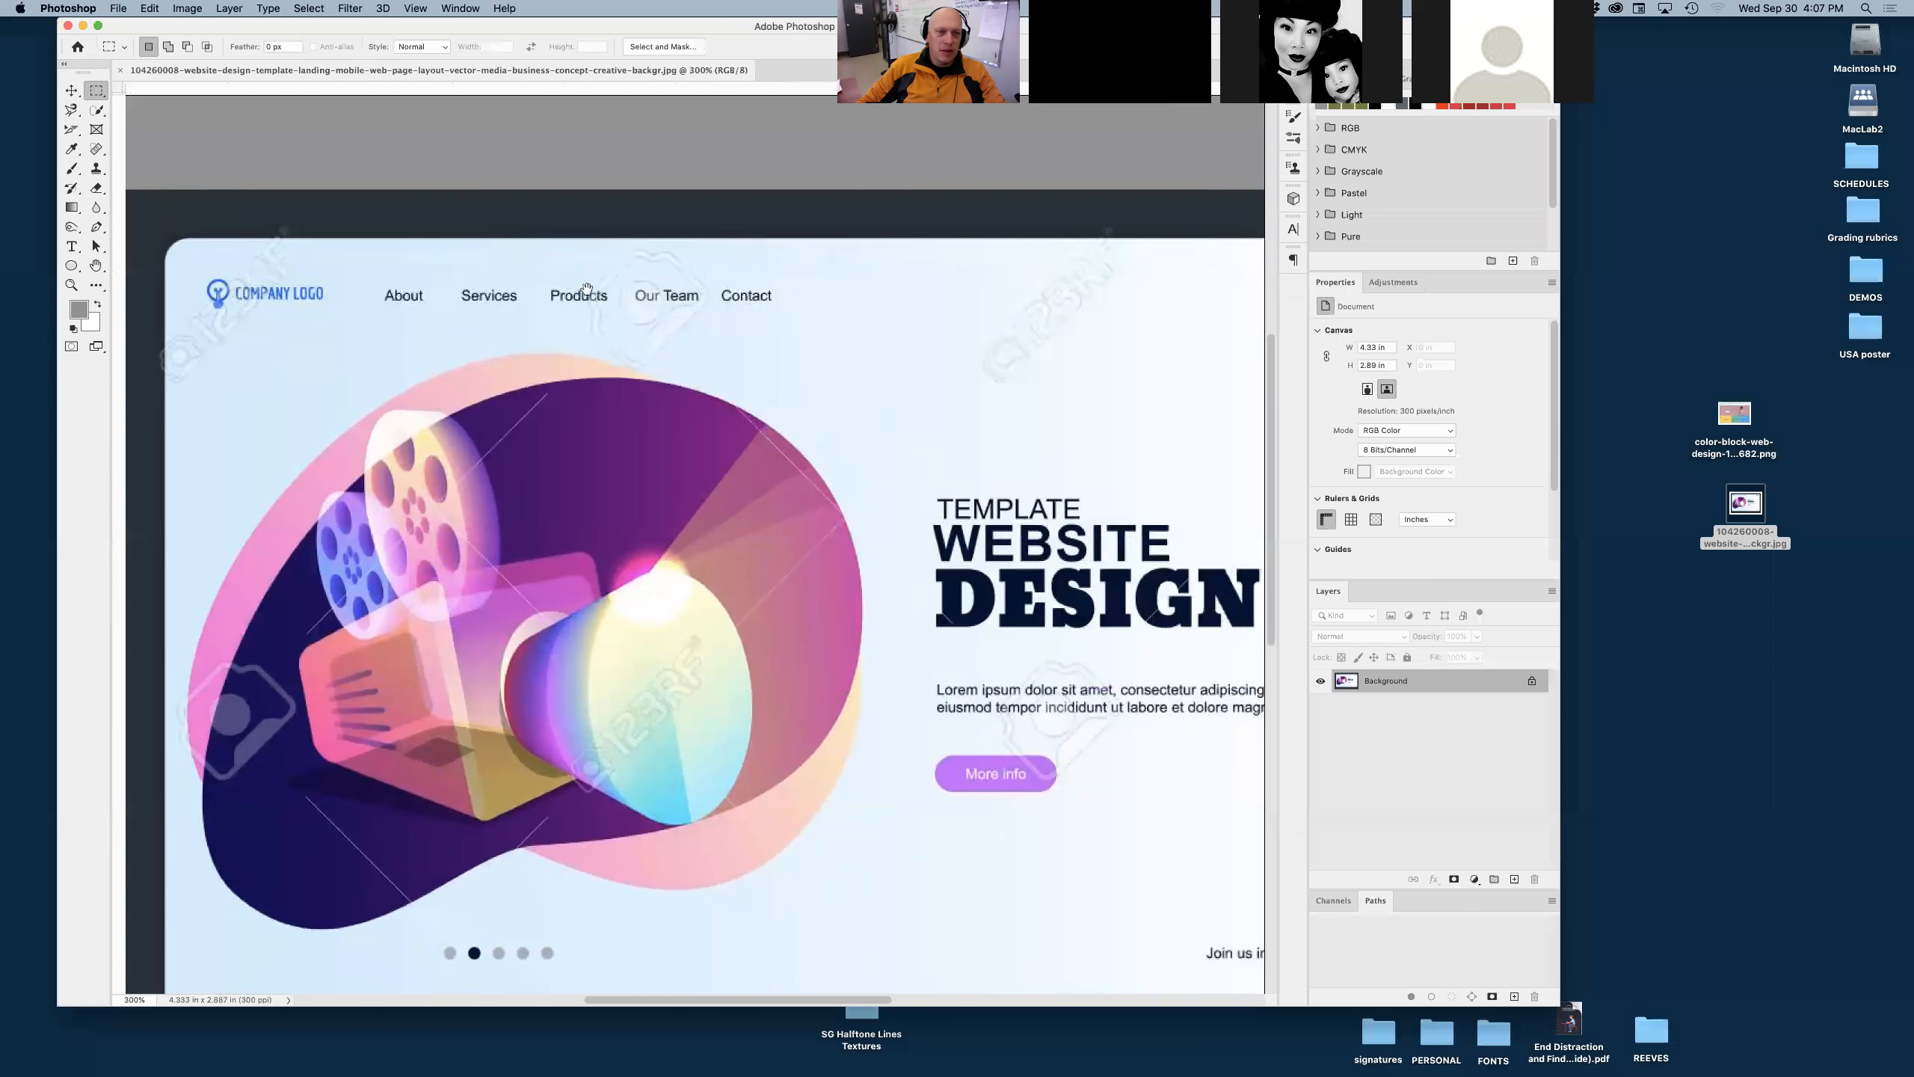
left_click(843, 592, "alt")
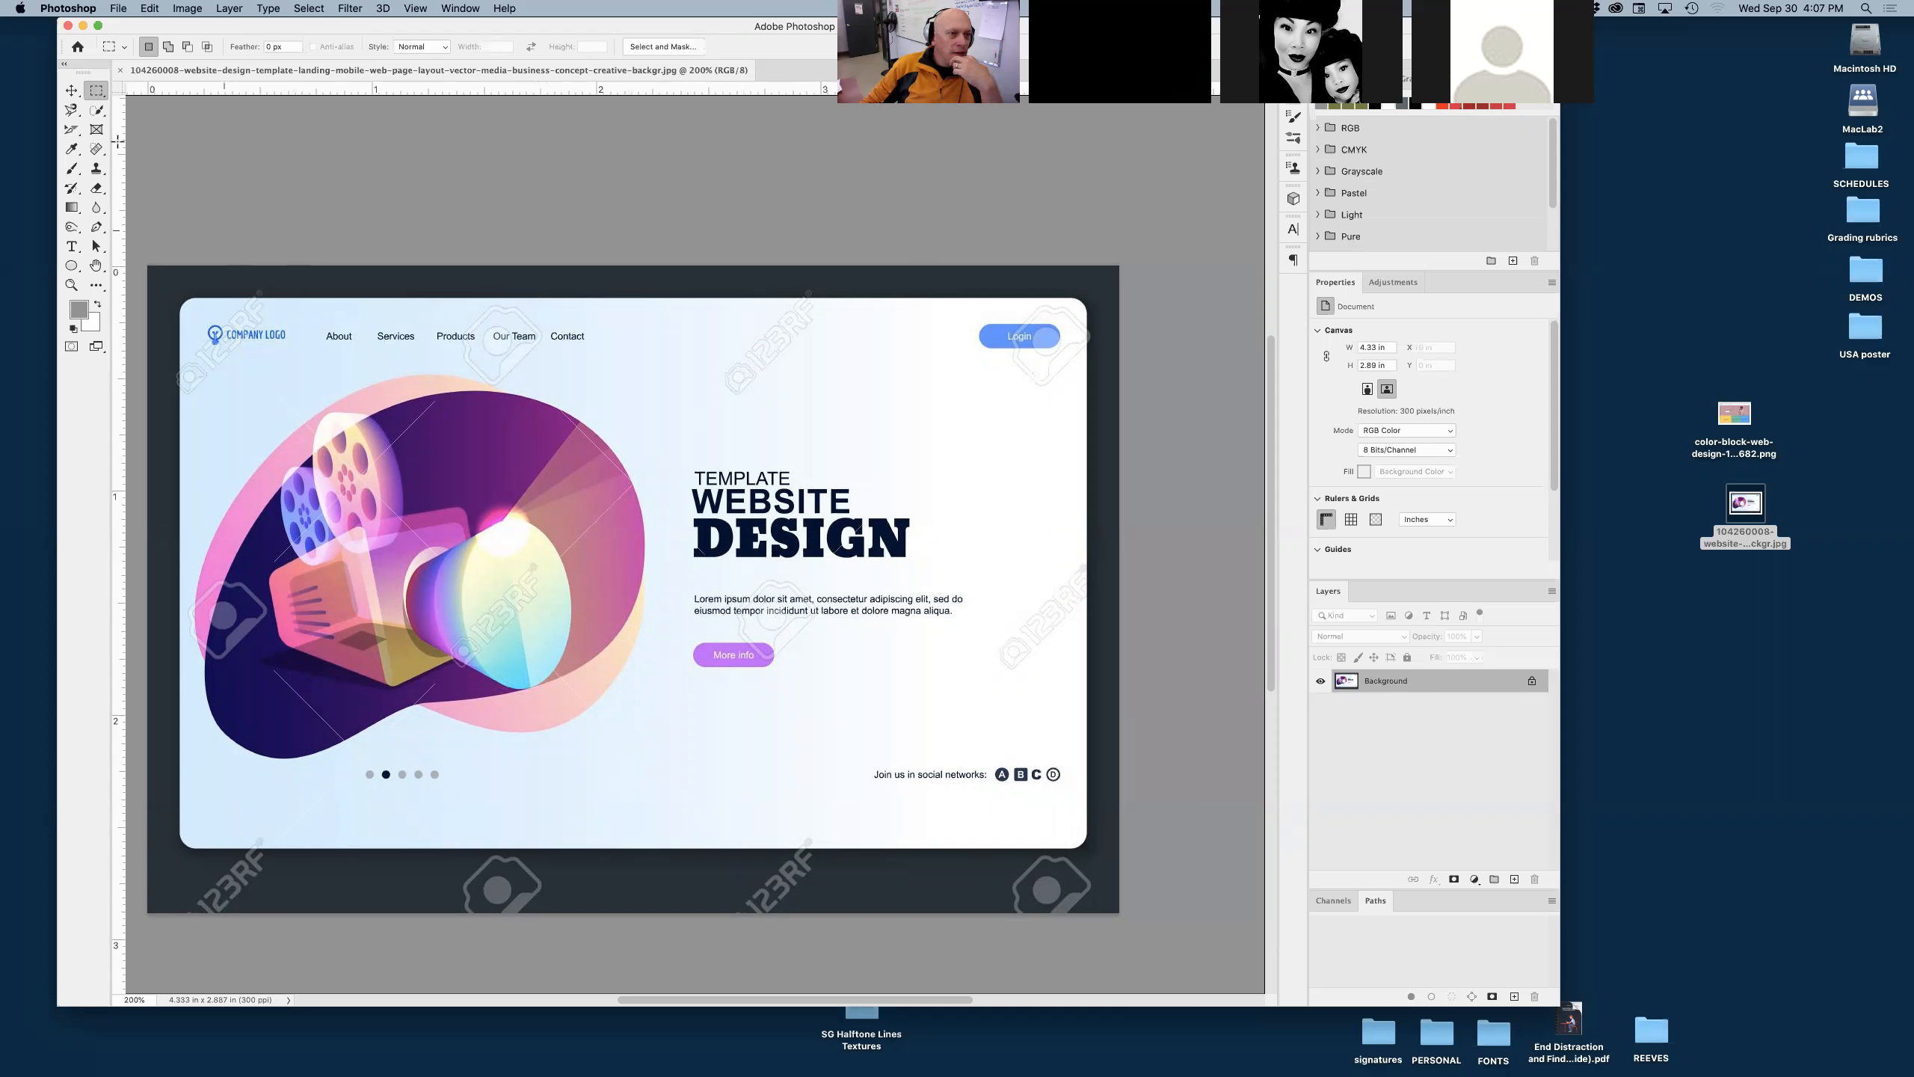
- Draw a slice around the company logo in the header with the Slice tool
left_click(72, 129)
left_click(122, 158)
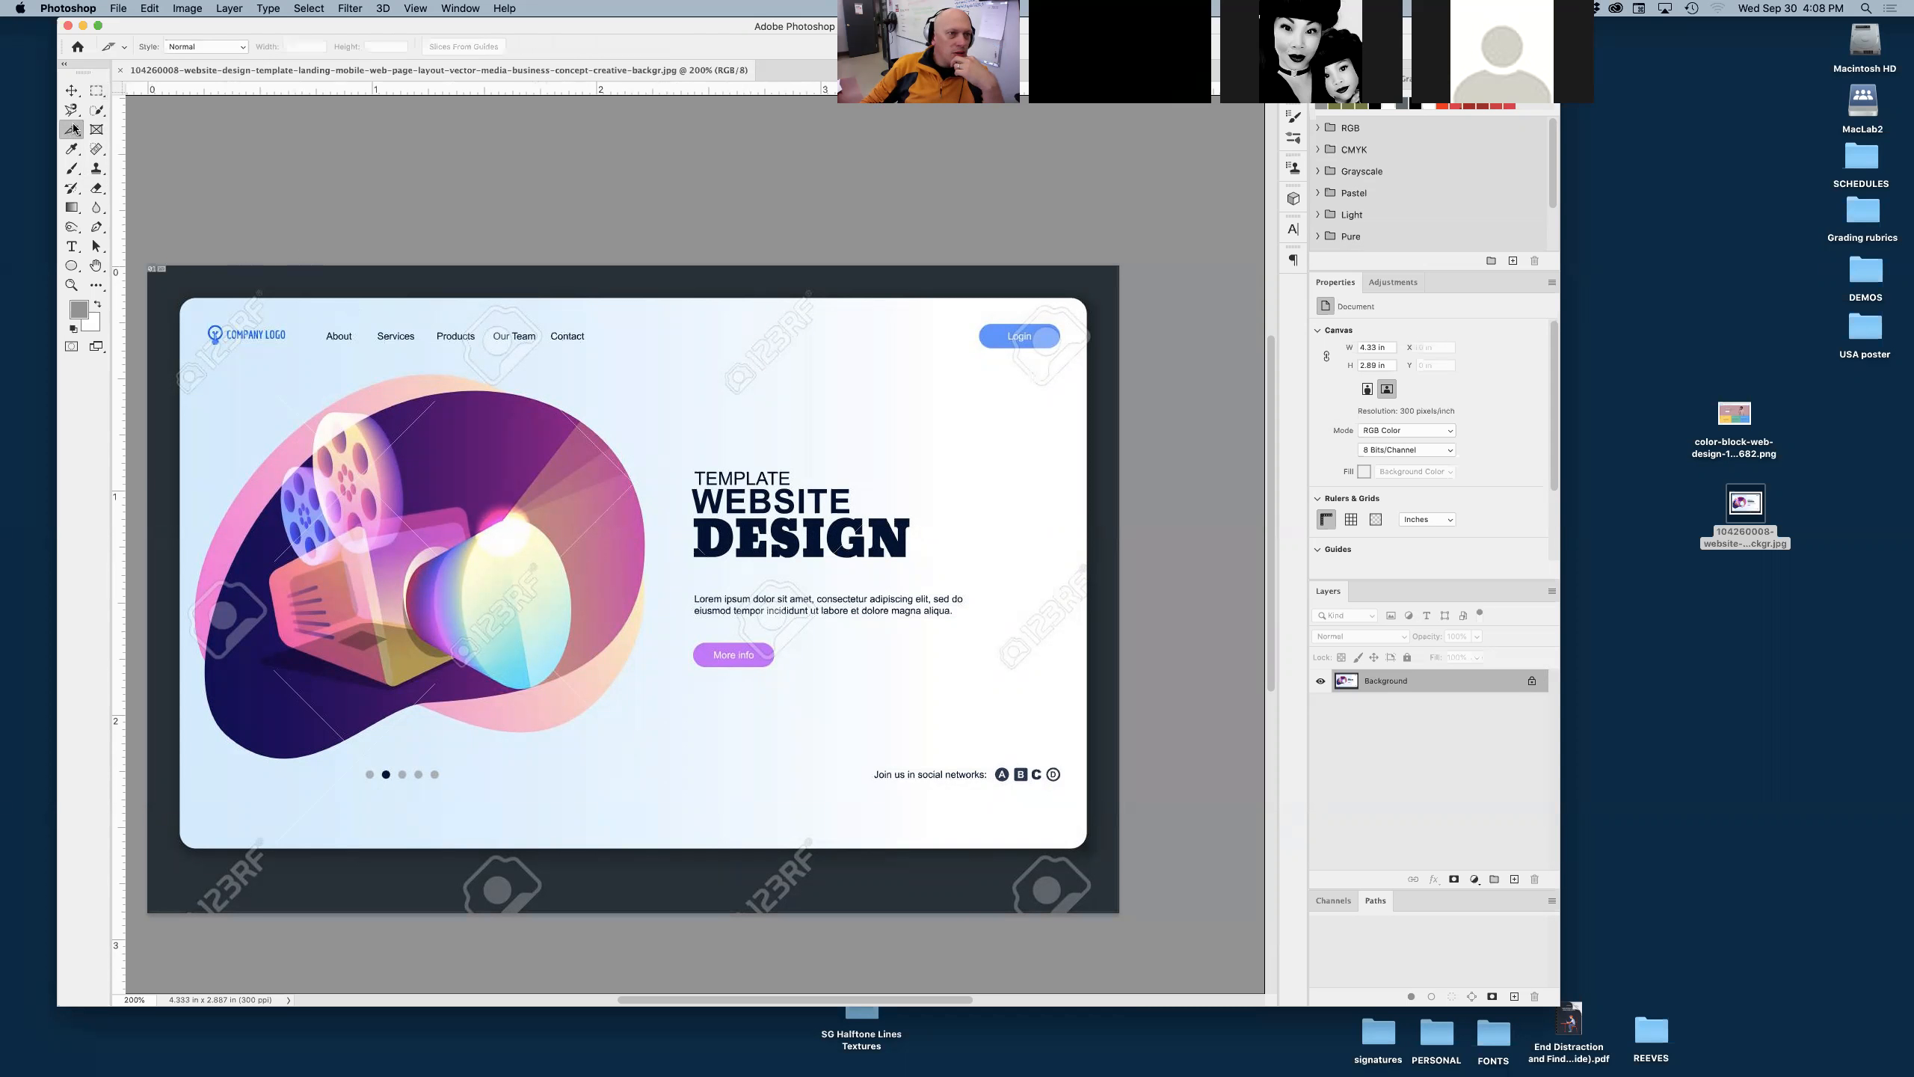
left_click(72, 132)
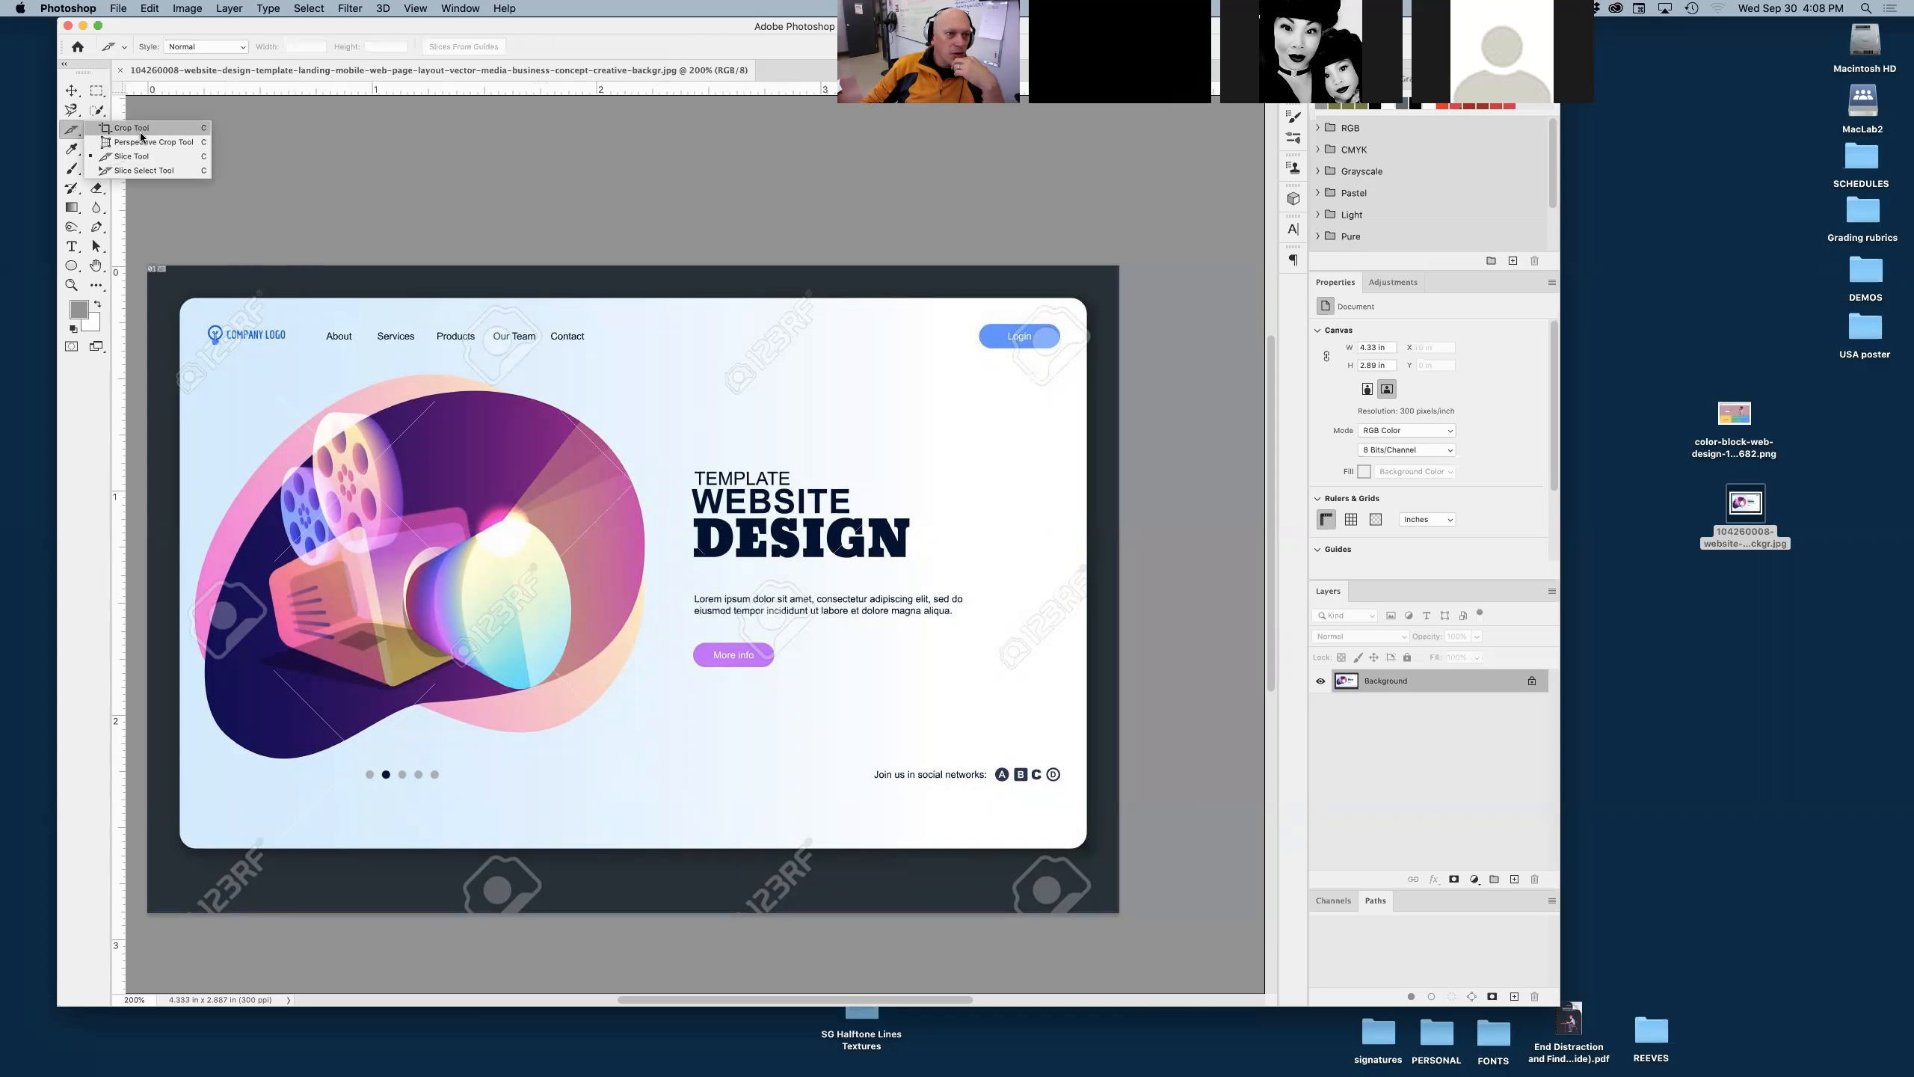
left_click(141, 161)
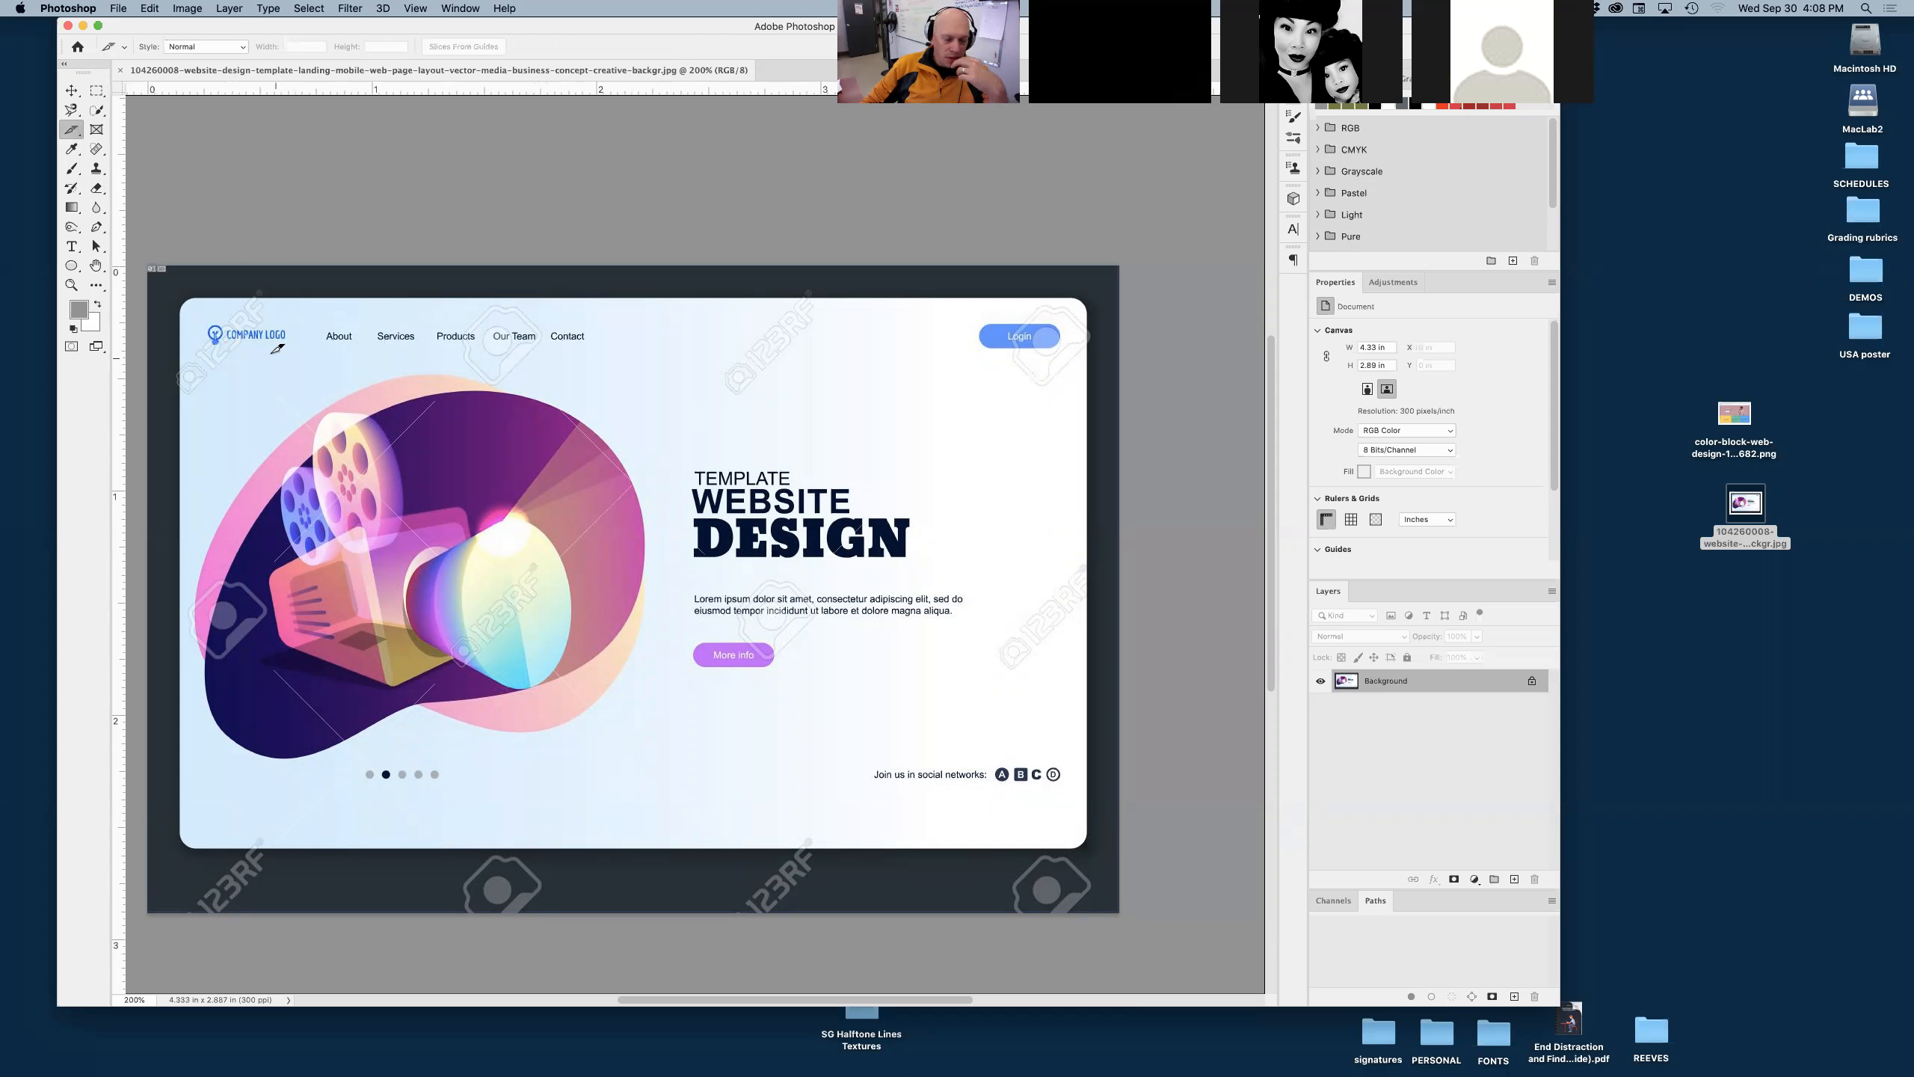
left_click_drag(261, 346, 750, 473)
left_click_drag(321, 315, 625, 423)
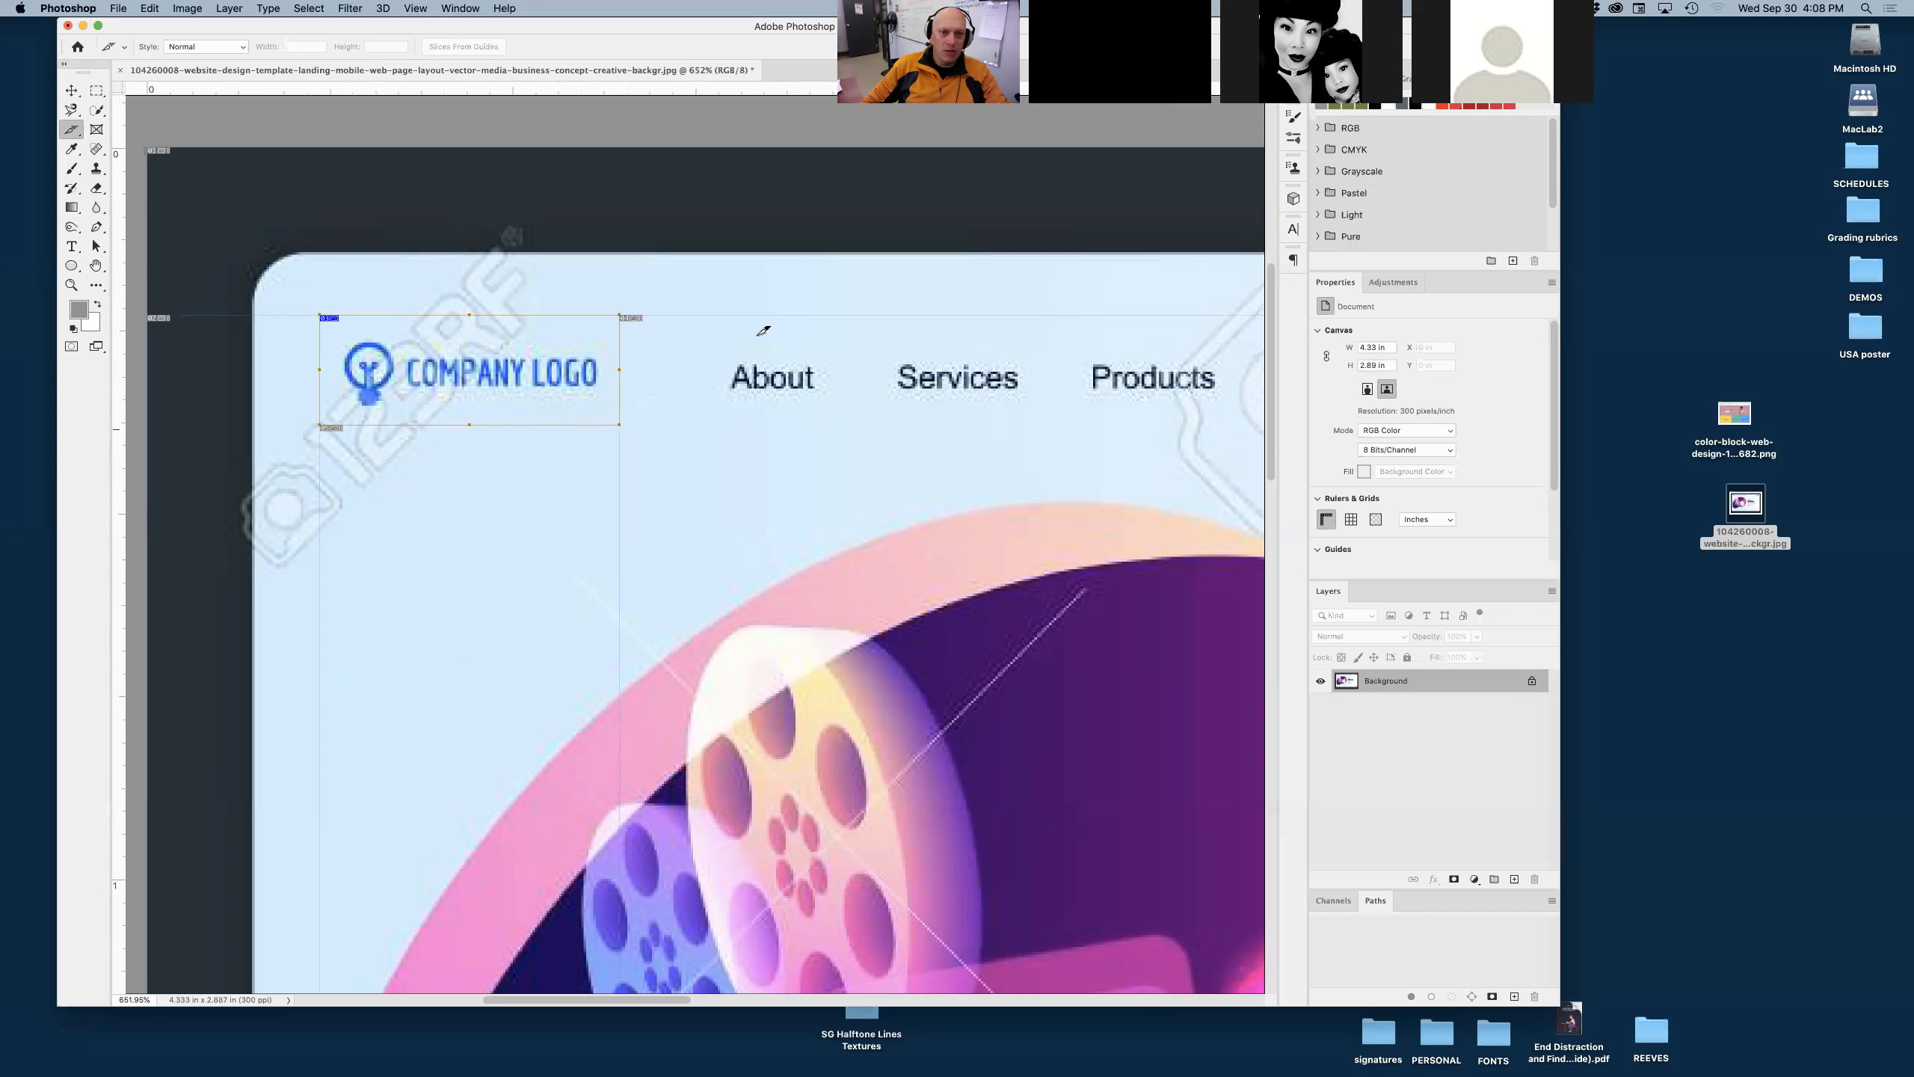
- Draw a separate slice around each navigation link: About, Services, Products, Our Team and Contact
left_click_drag(693, 316, 848, 425)
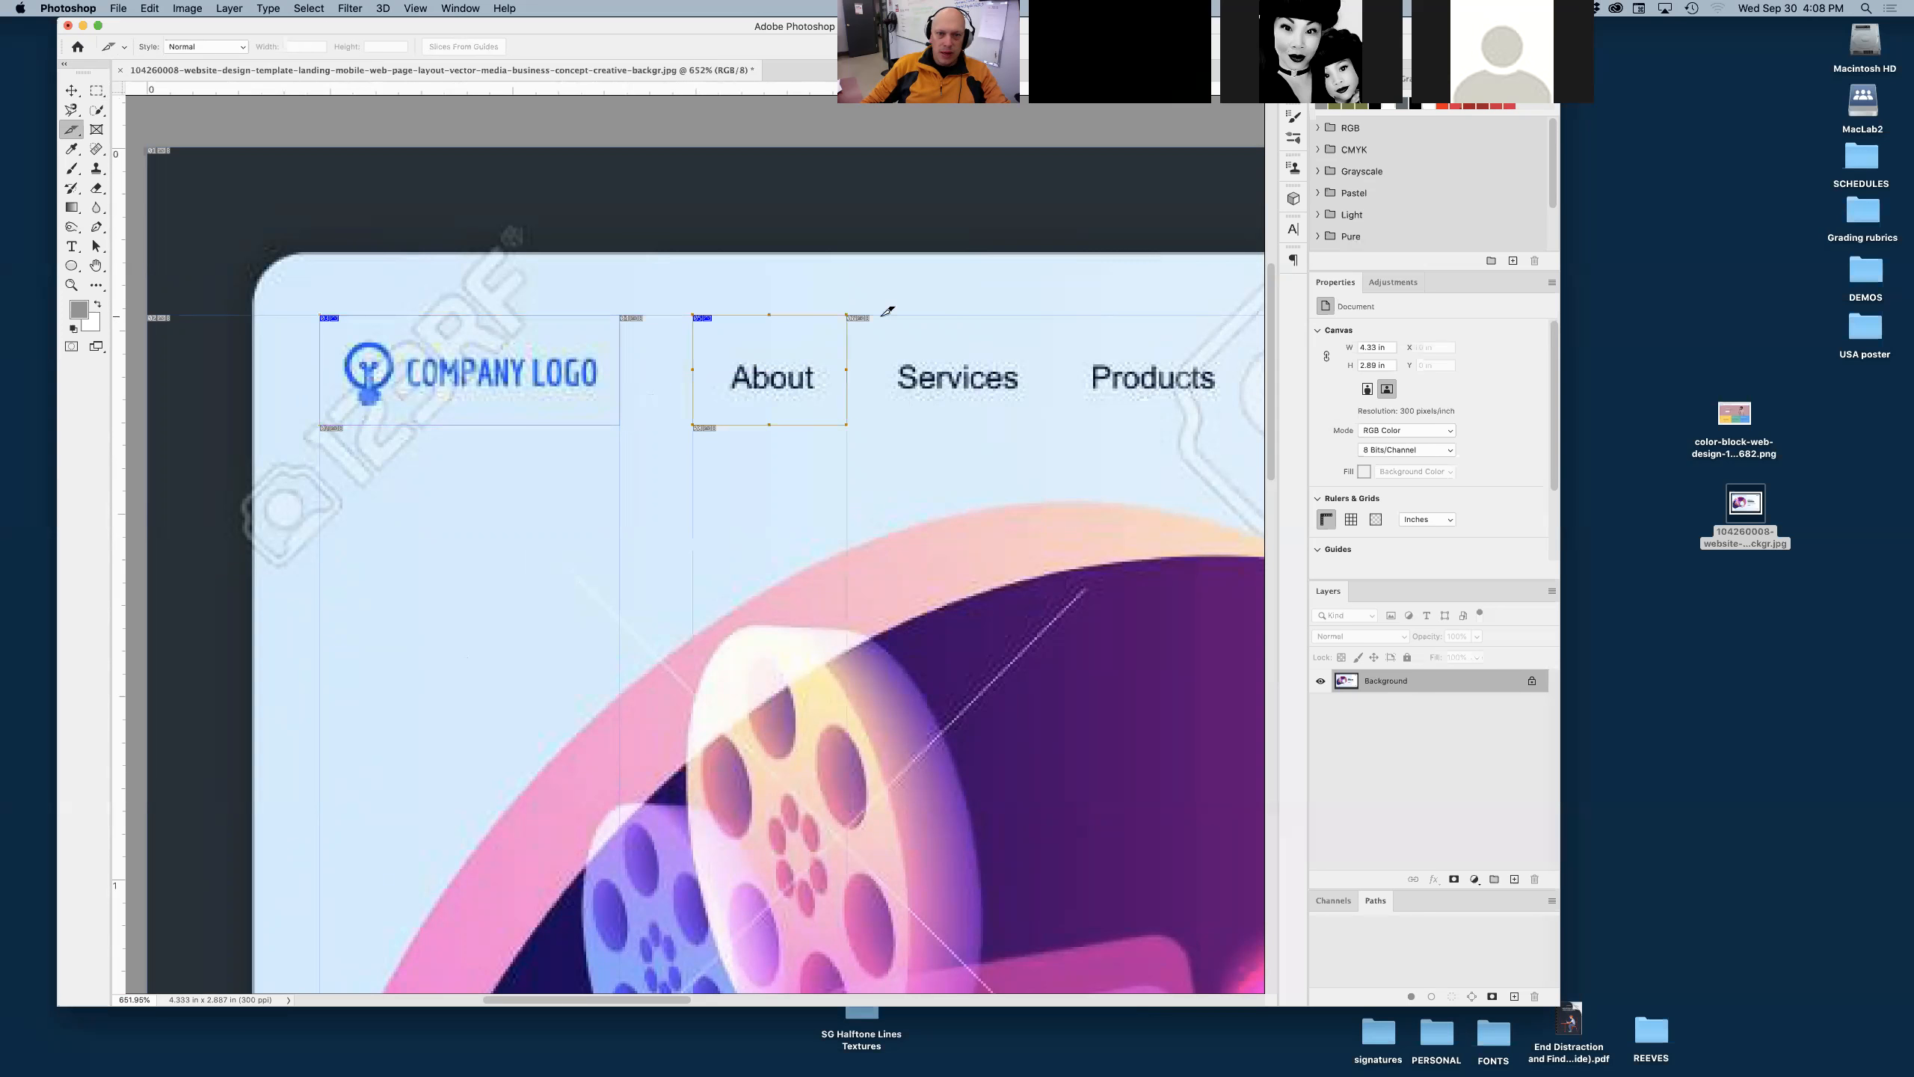
left_click_drag(878, 316, 1048, 424)
left_click_drag(1073, 316, 1223, 425)
left_click(1029, 525, "alt")
scroll(537, 545, "right", 6)
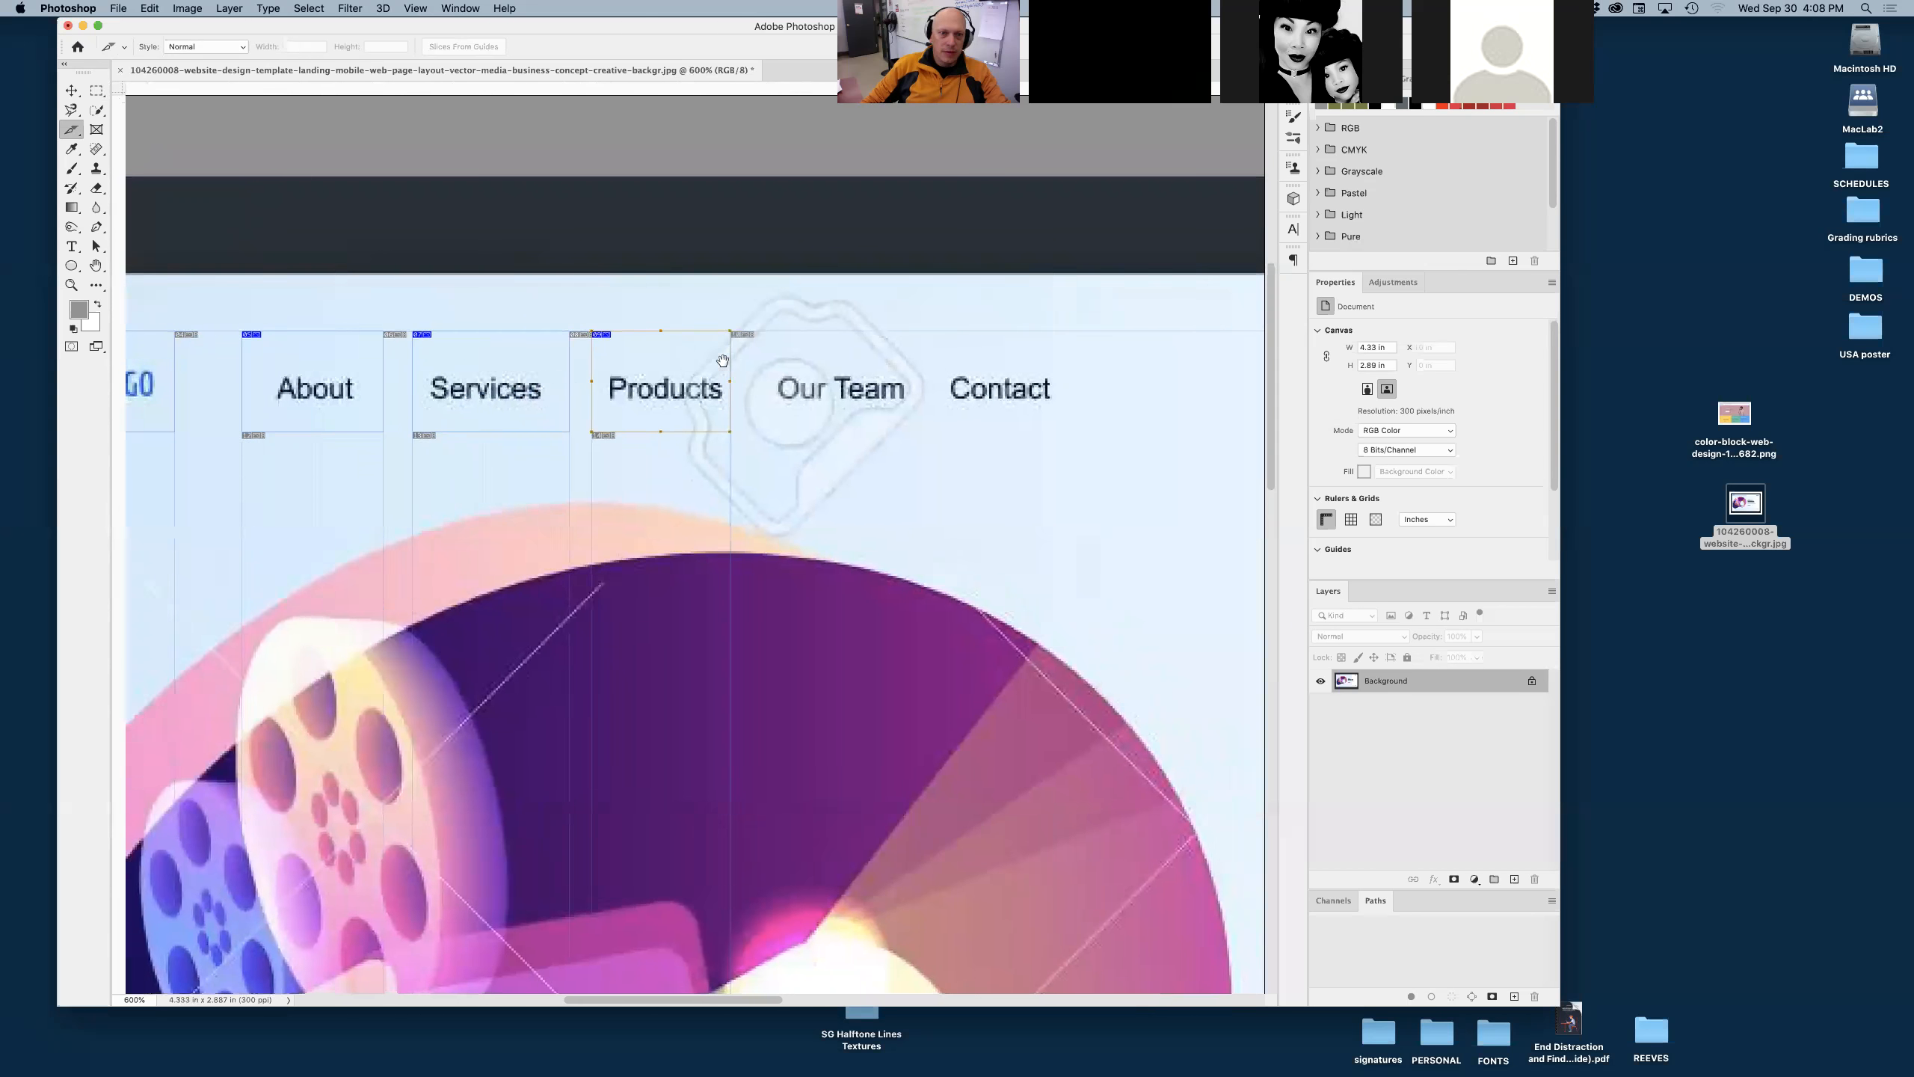
left_click_drag(740, 330, 902, 430)
left_click_drag(920, 331, 1048, 431)
- Draw one large slice around the whole projector illustration below the navigation links
left_click(828, 548, "alt")
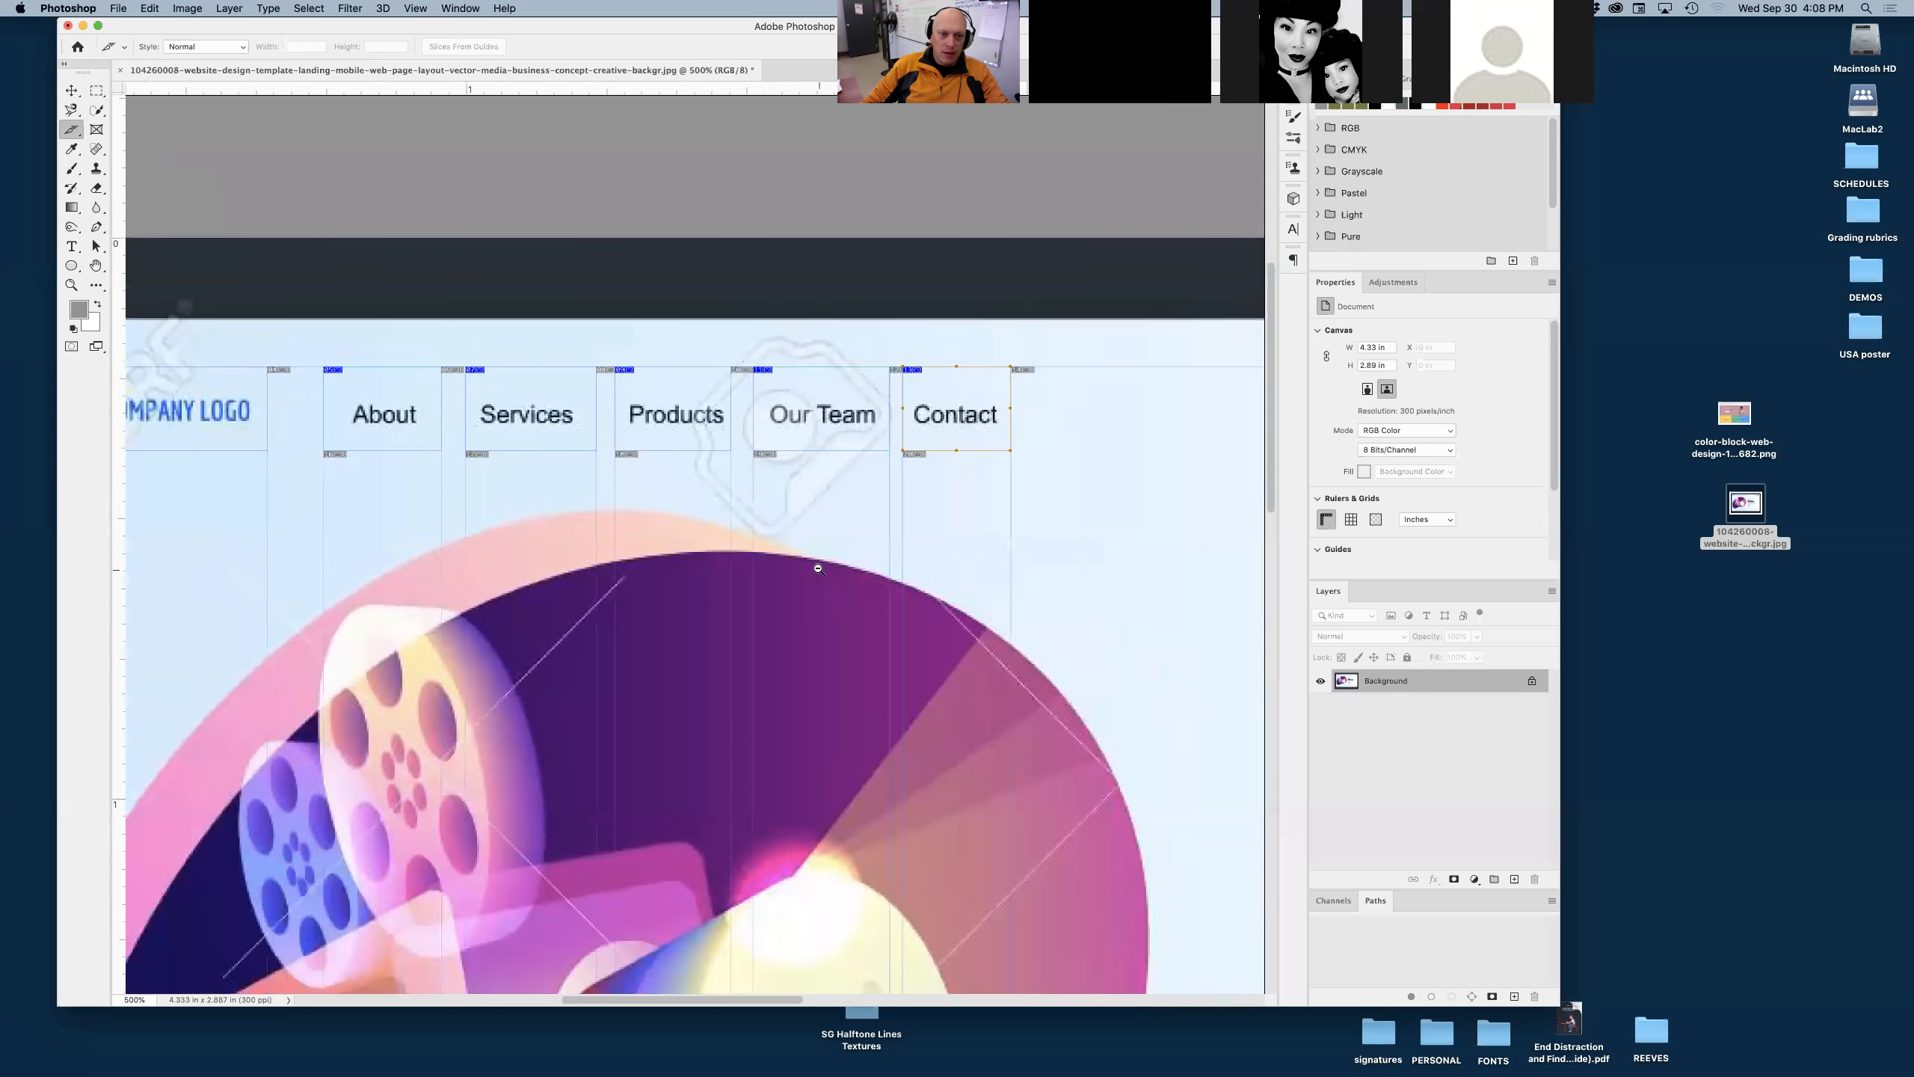
left_click(753, 502, "alt")
scroll(748, 479, "down", 5)
left_click(746, 477, "alt")
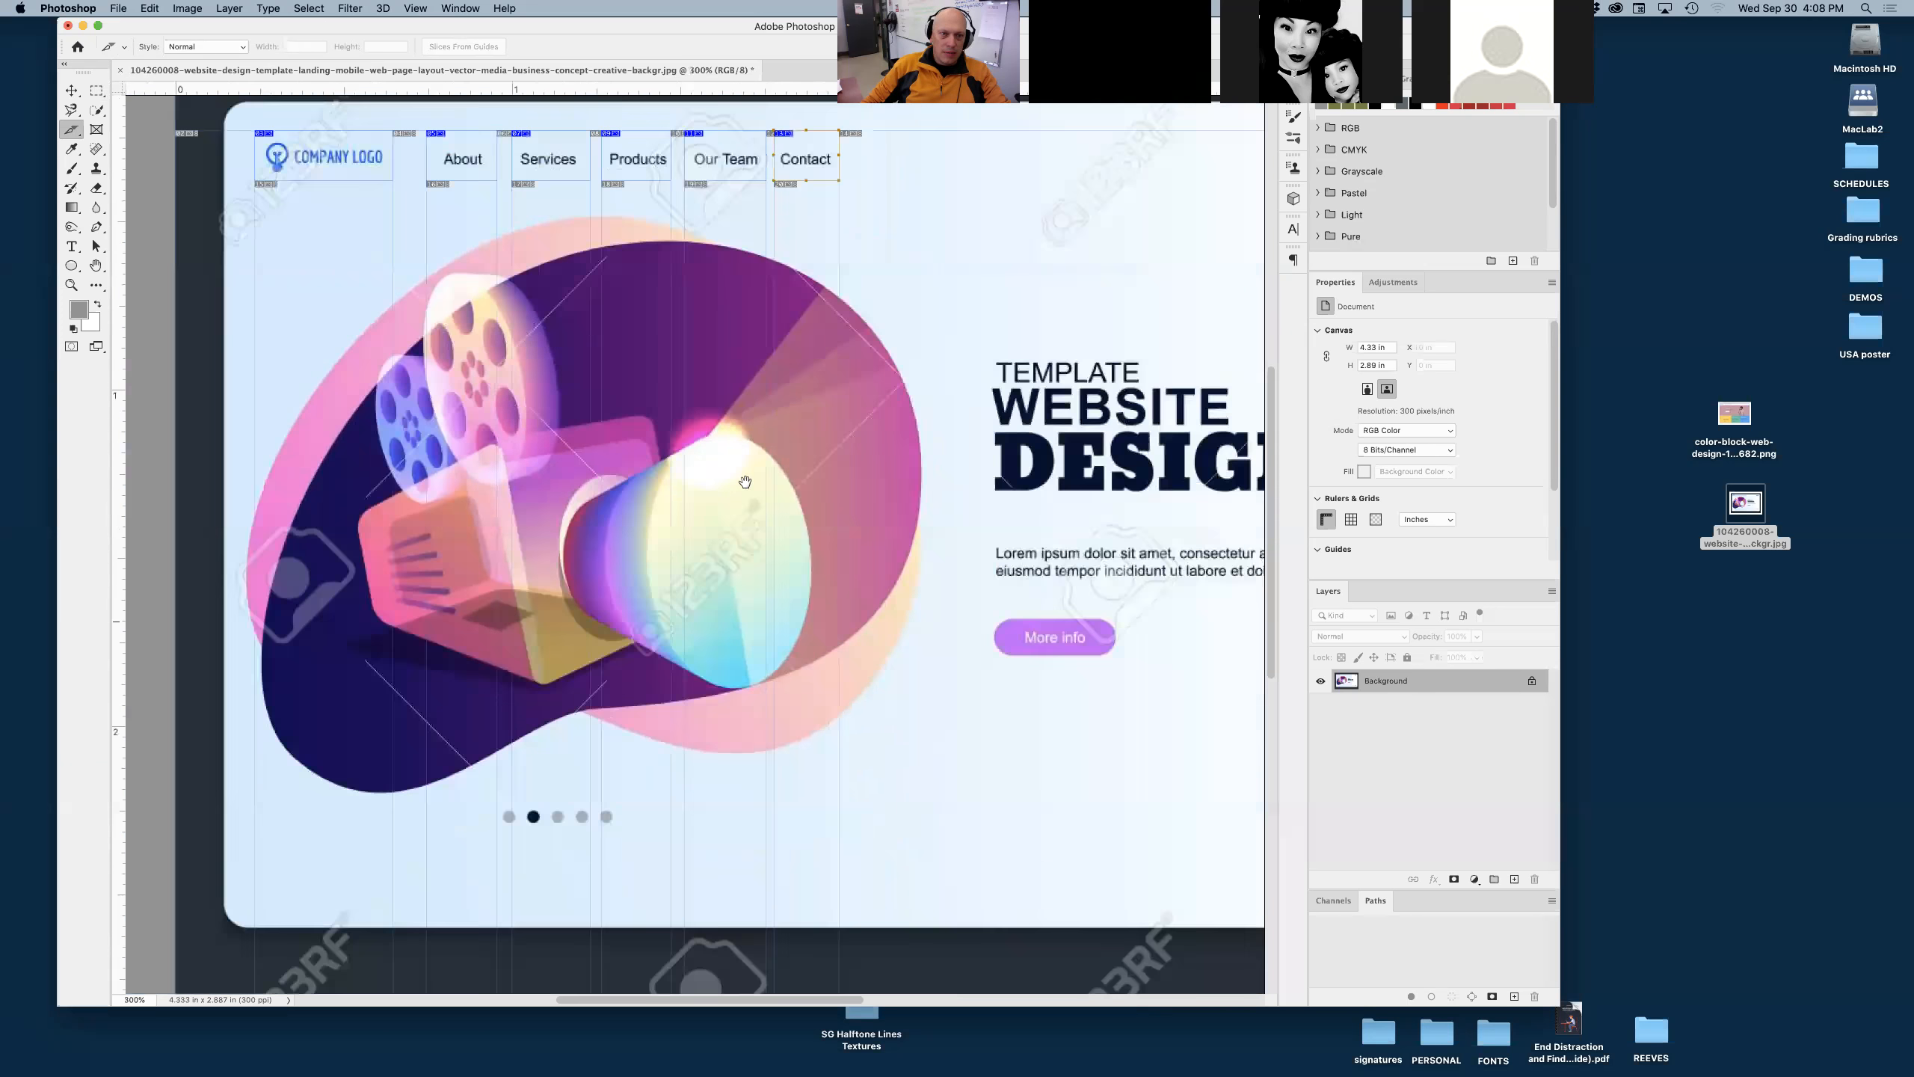
left_click_drag(224, 203, 937, 794)
- Draw individual slices around the TEMPLATE WEBSITE DESIGN headline, the Login button and the More info button
scroll(544, 603, "right", 5)
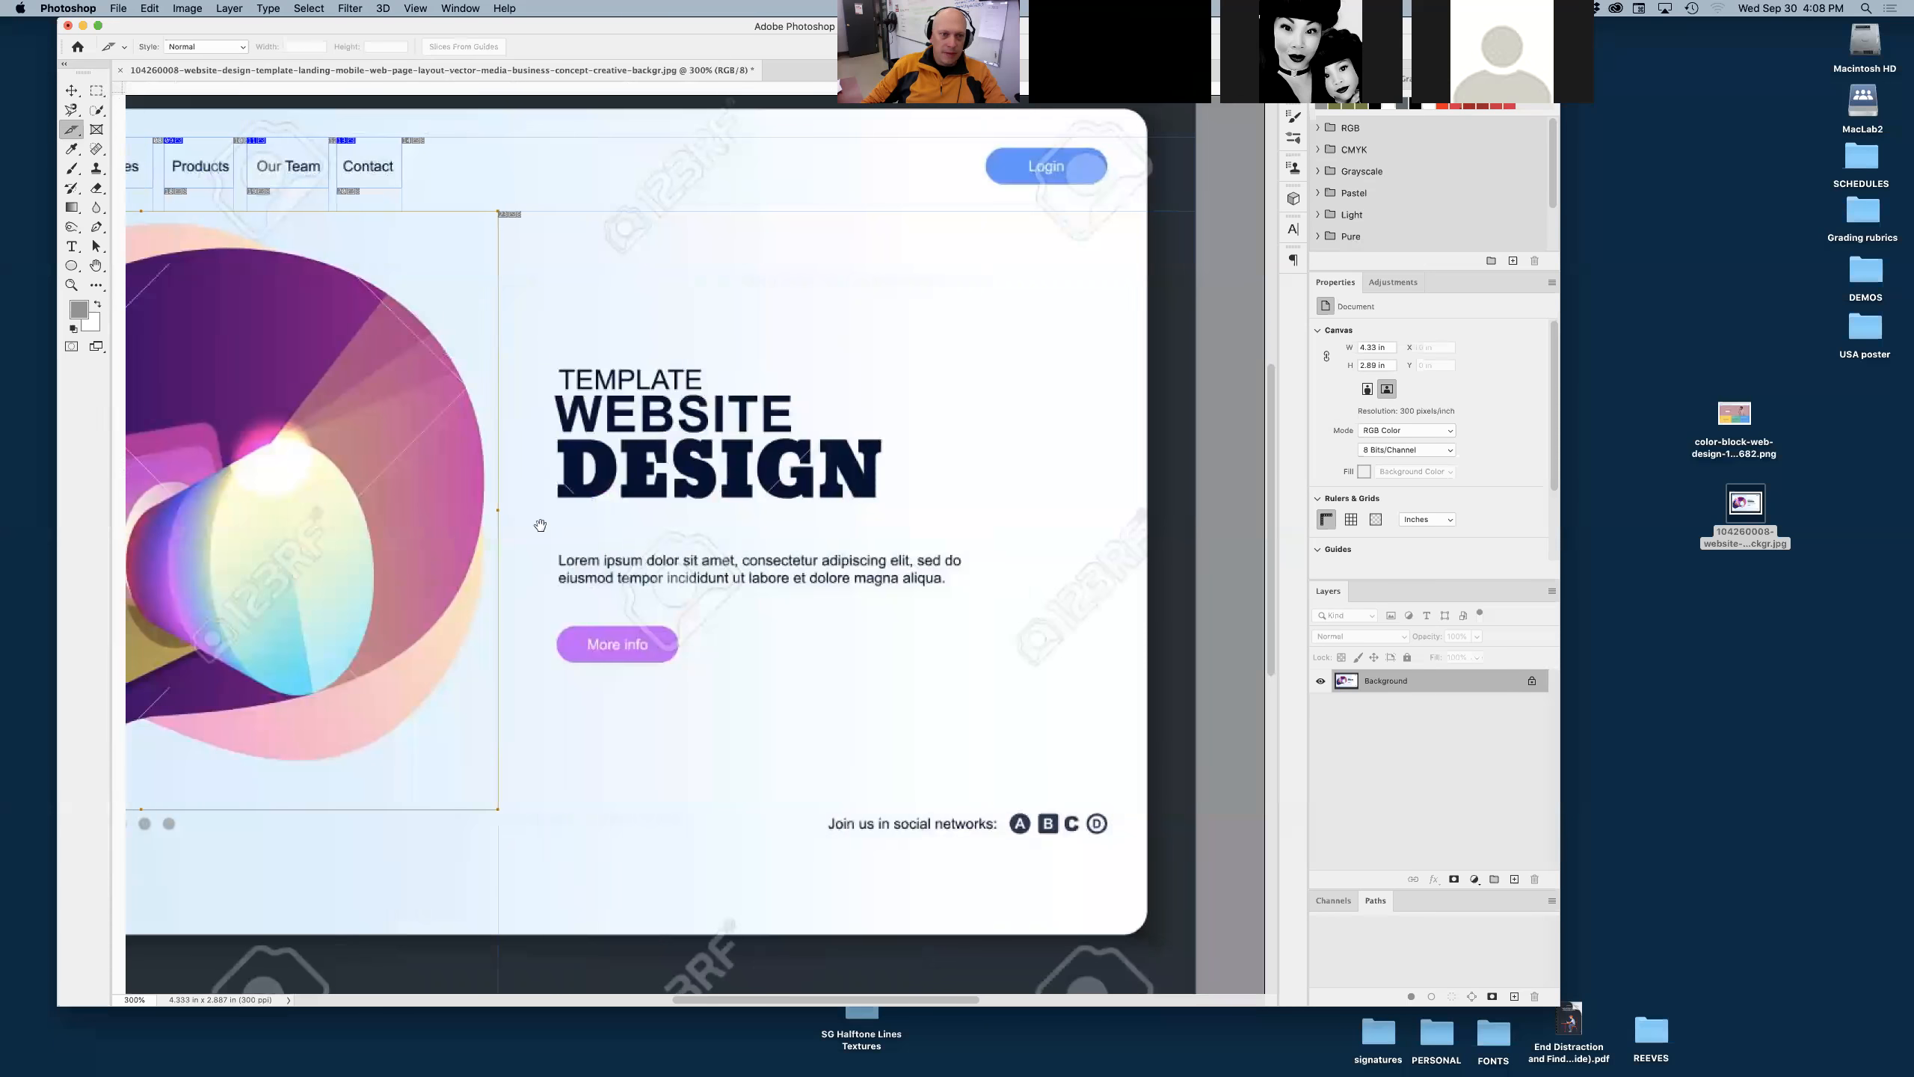
left_click_drag(547, 355, 895, 519)
left_click_drag(975, 138, 1113, 195)
left_click_drag(547, 609, 691, 679)
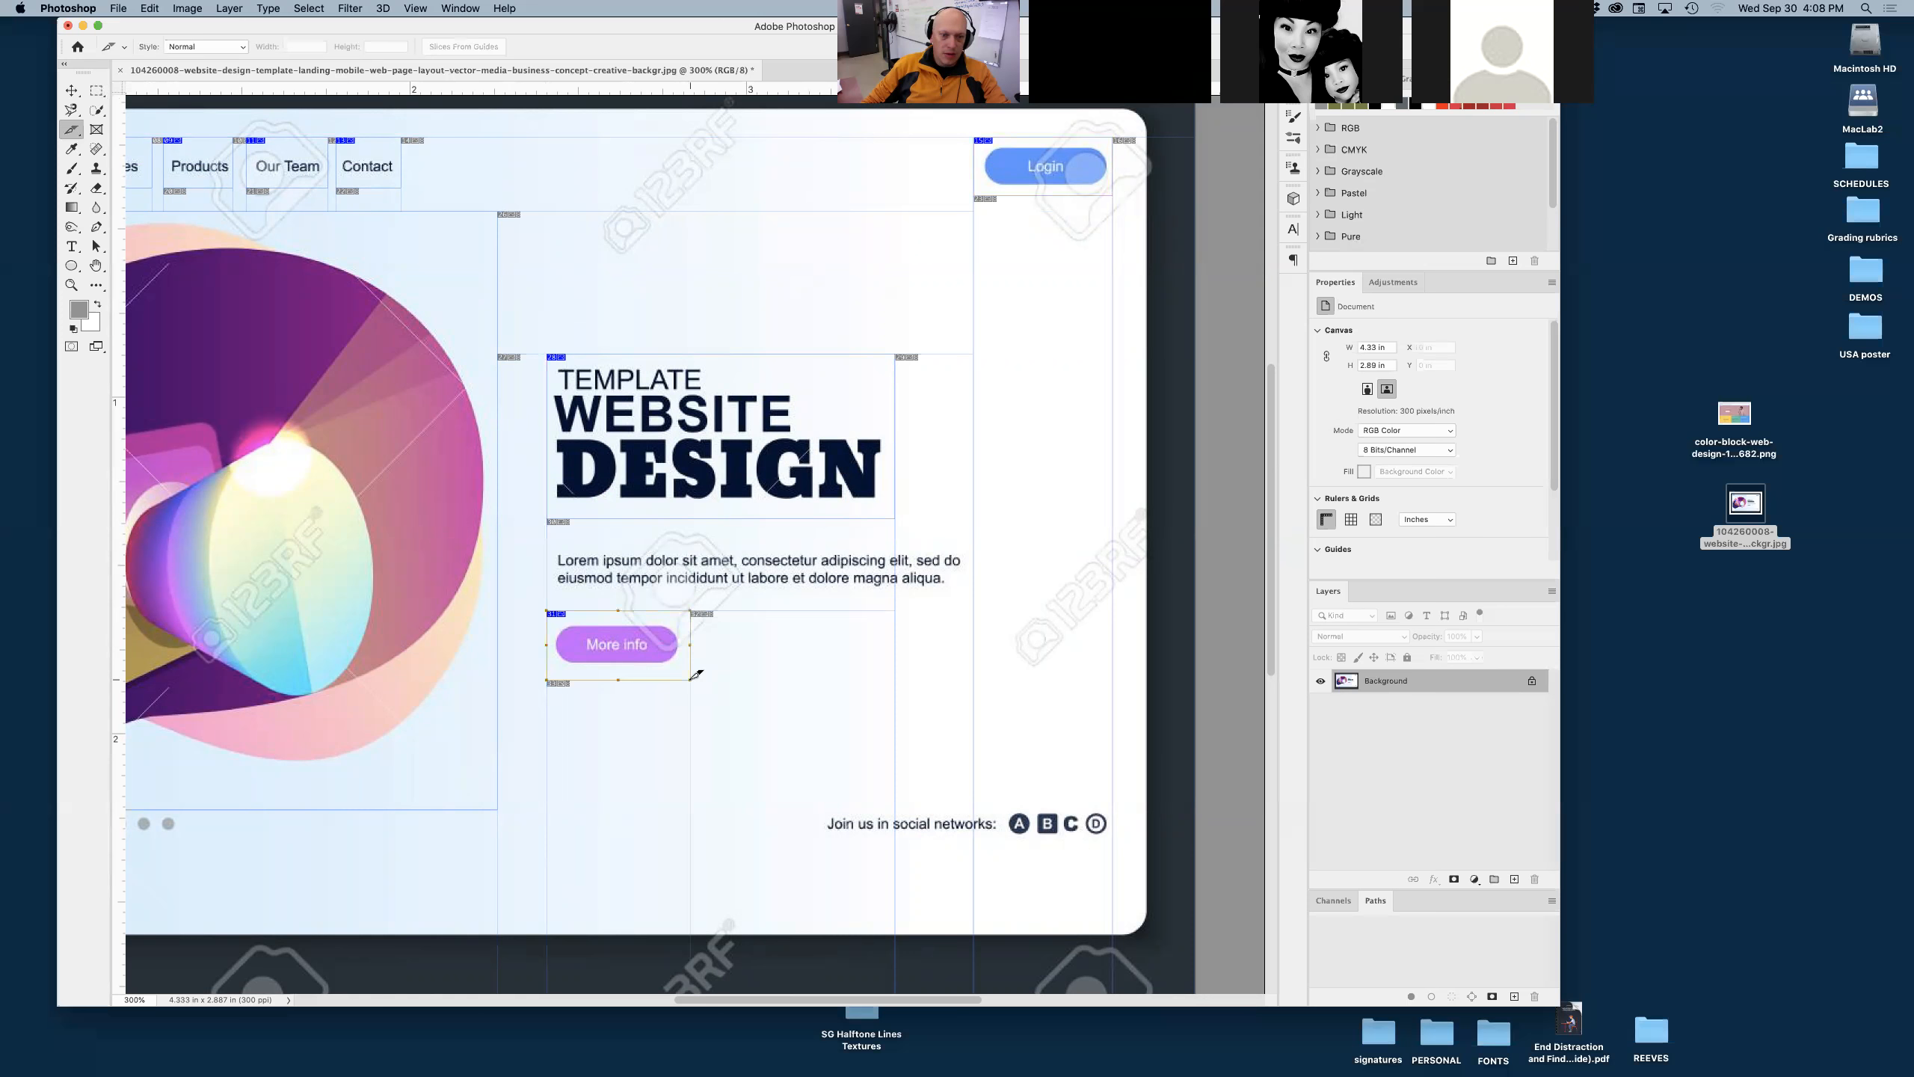
- Use the Slice Select tool to select the logo slice together with the About and Services slices, and clear the selection
key("super+minus")
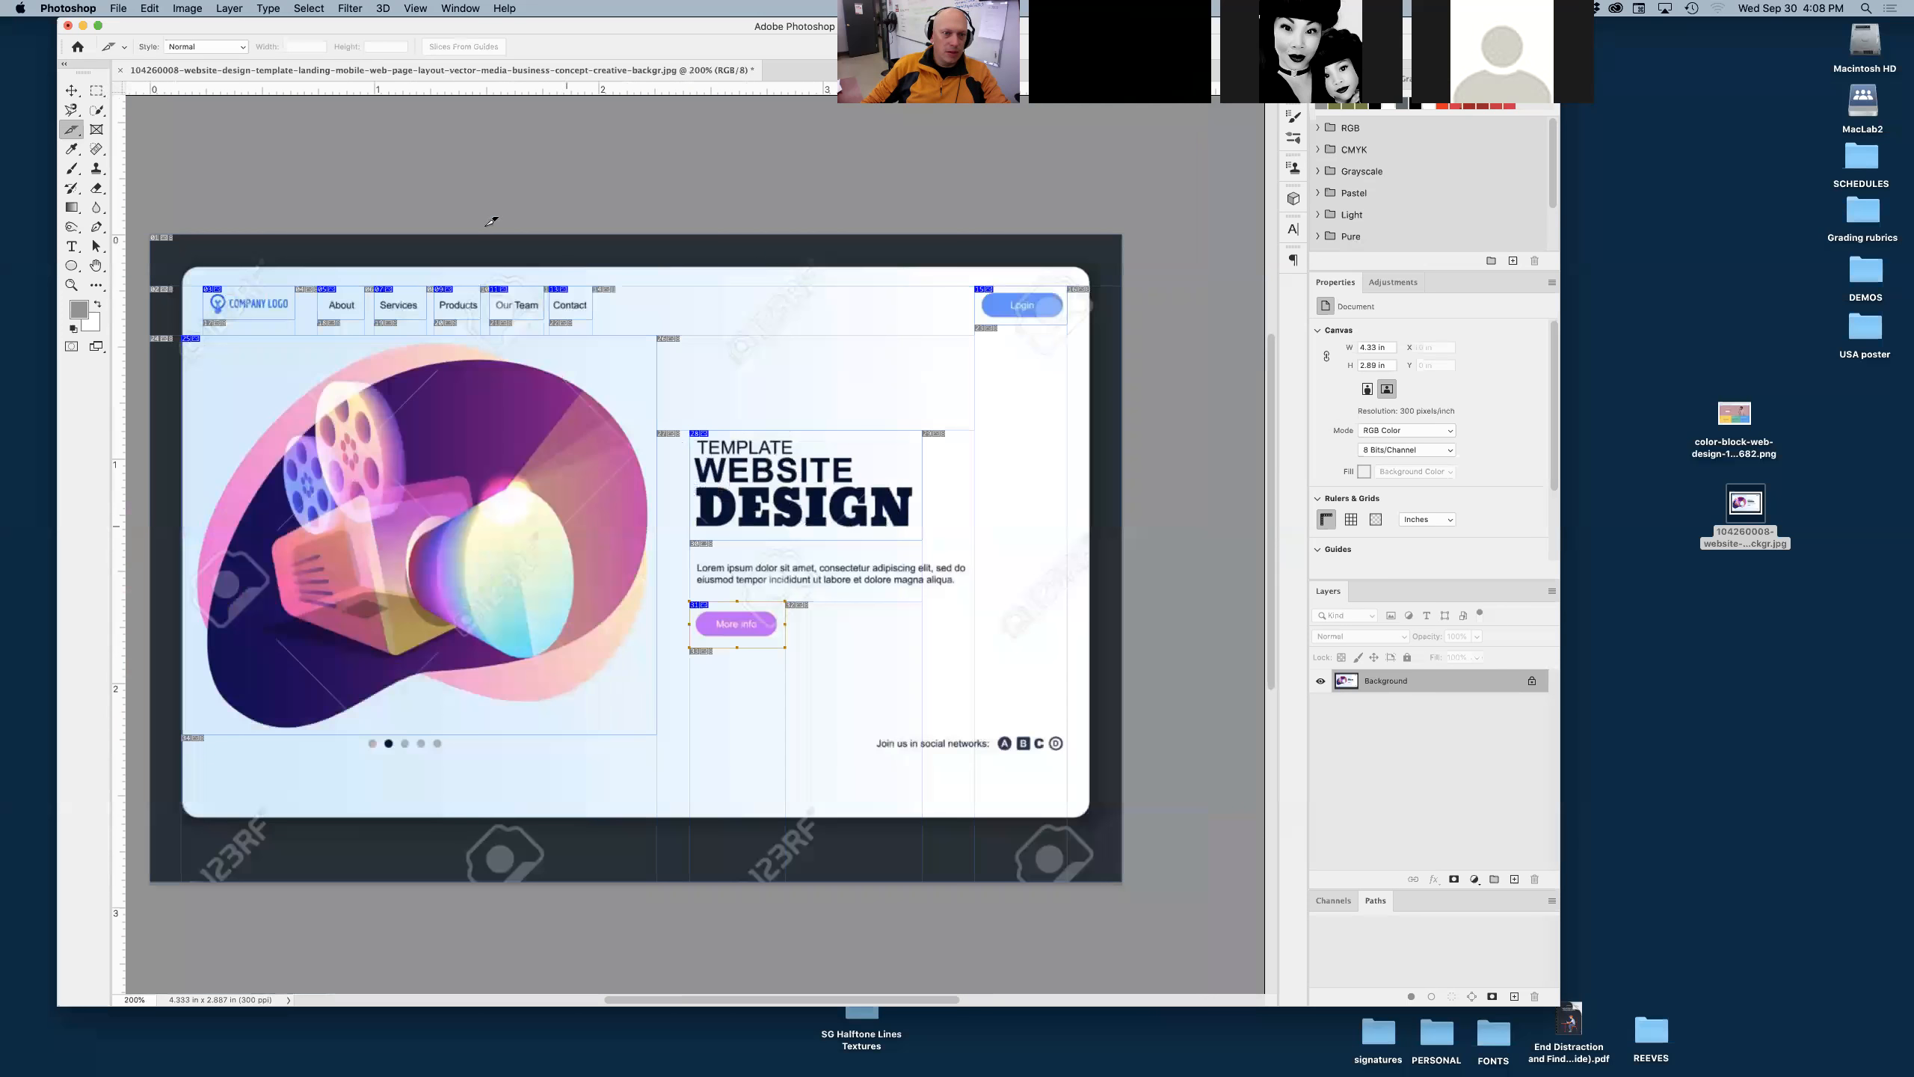
right_click(70, 132)
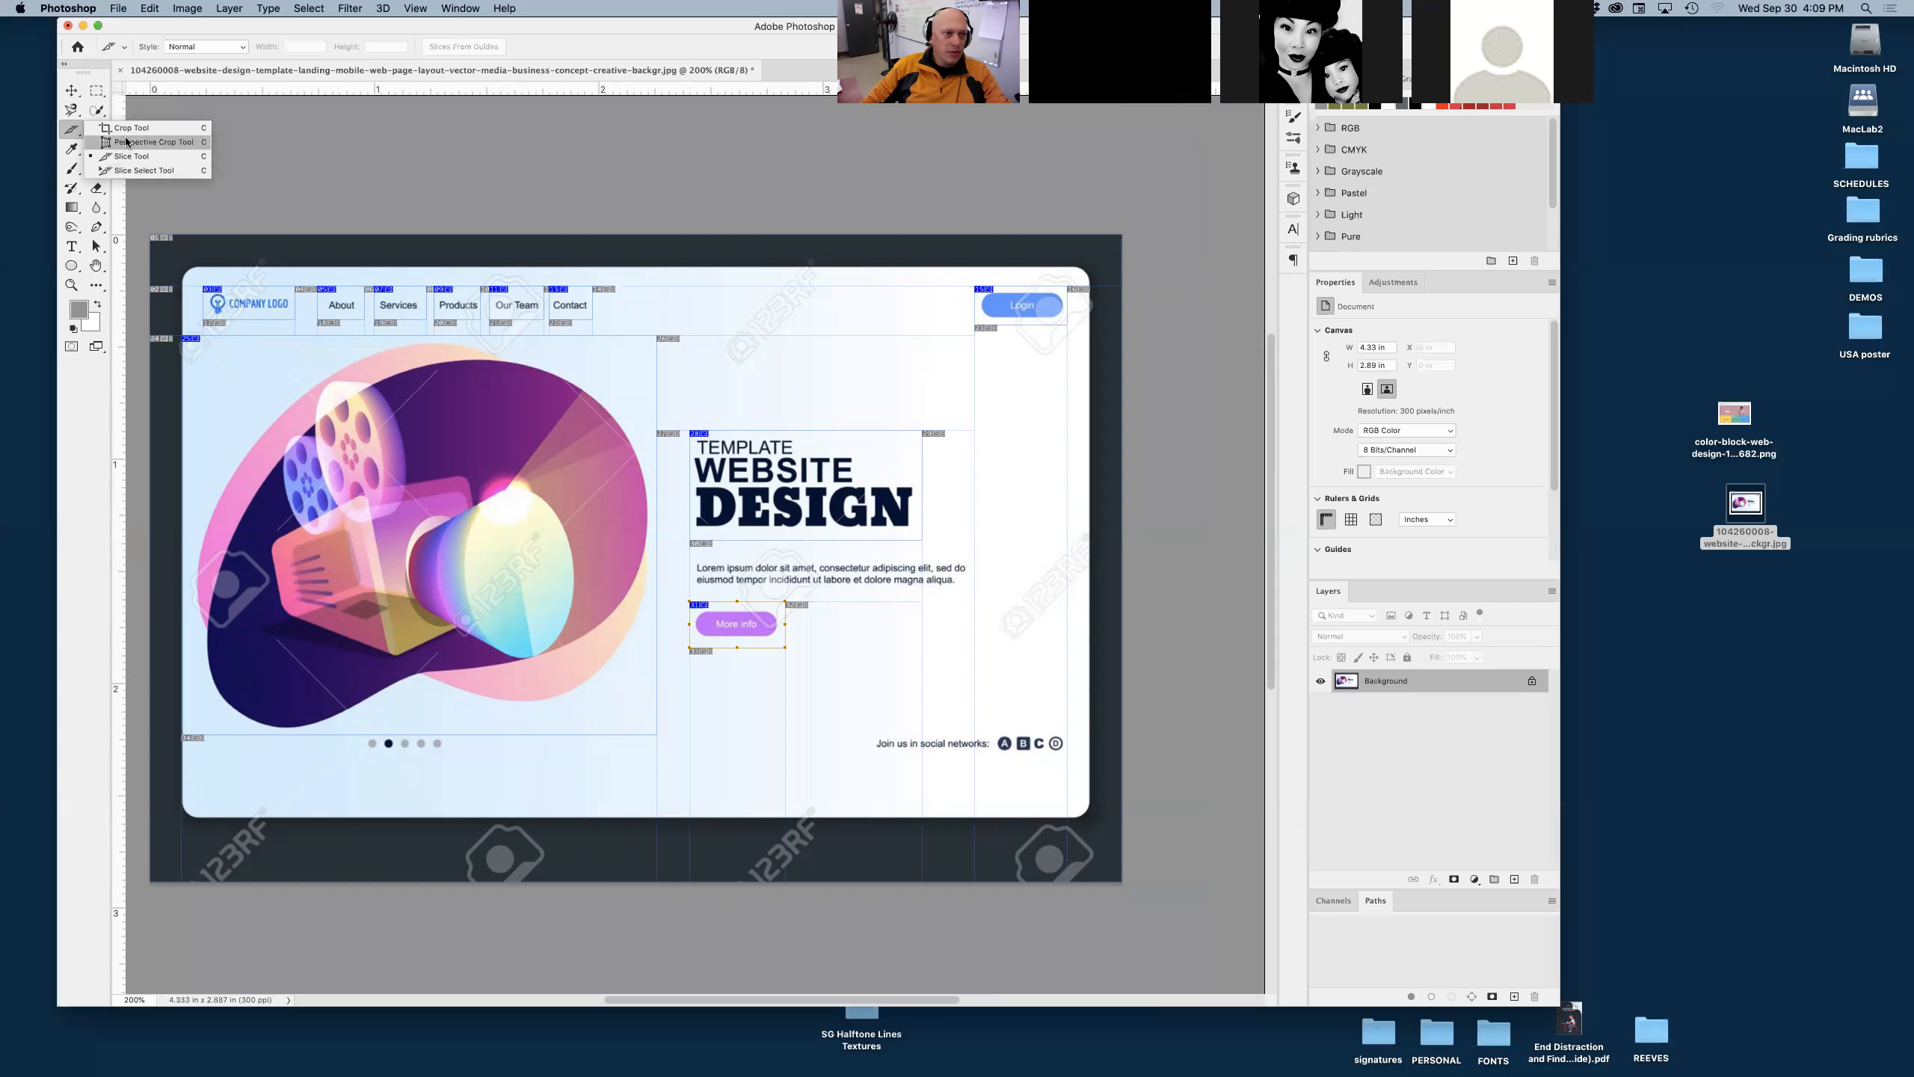
left_click(119, 172)
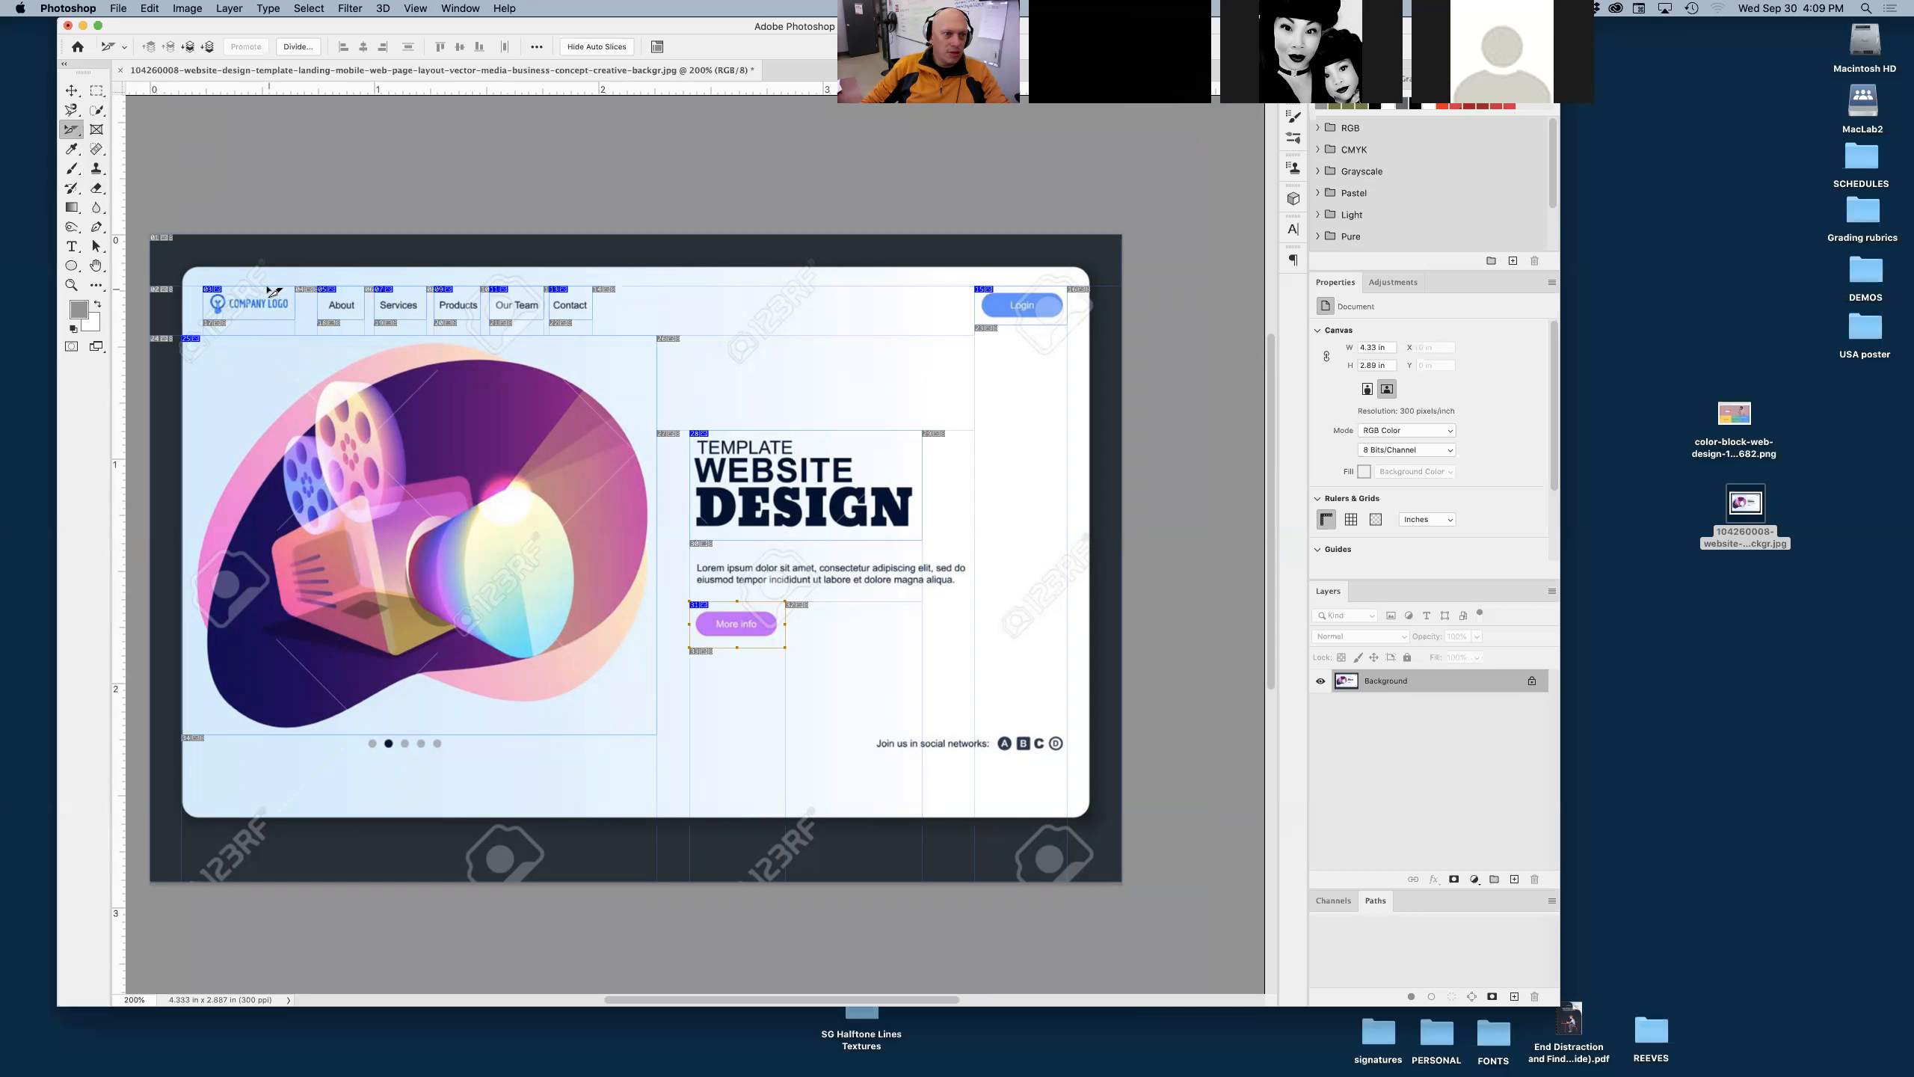
left_click(325, 309)
left_click(282, 312)
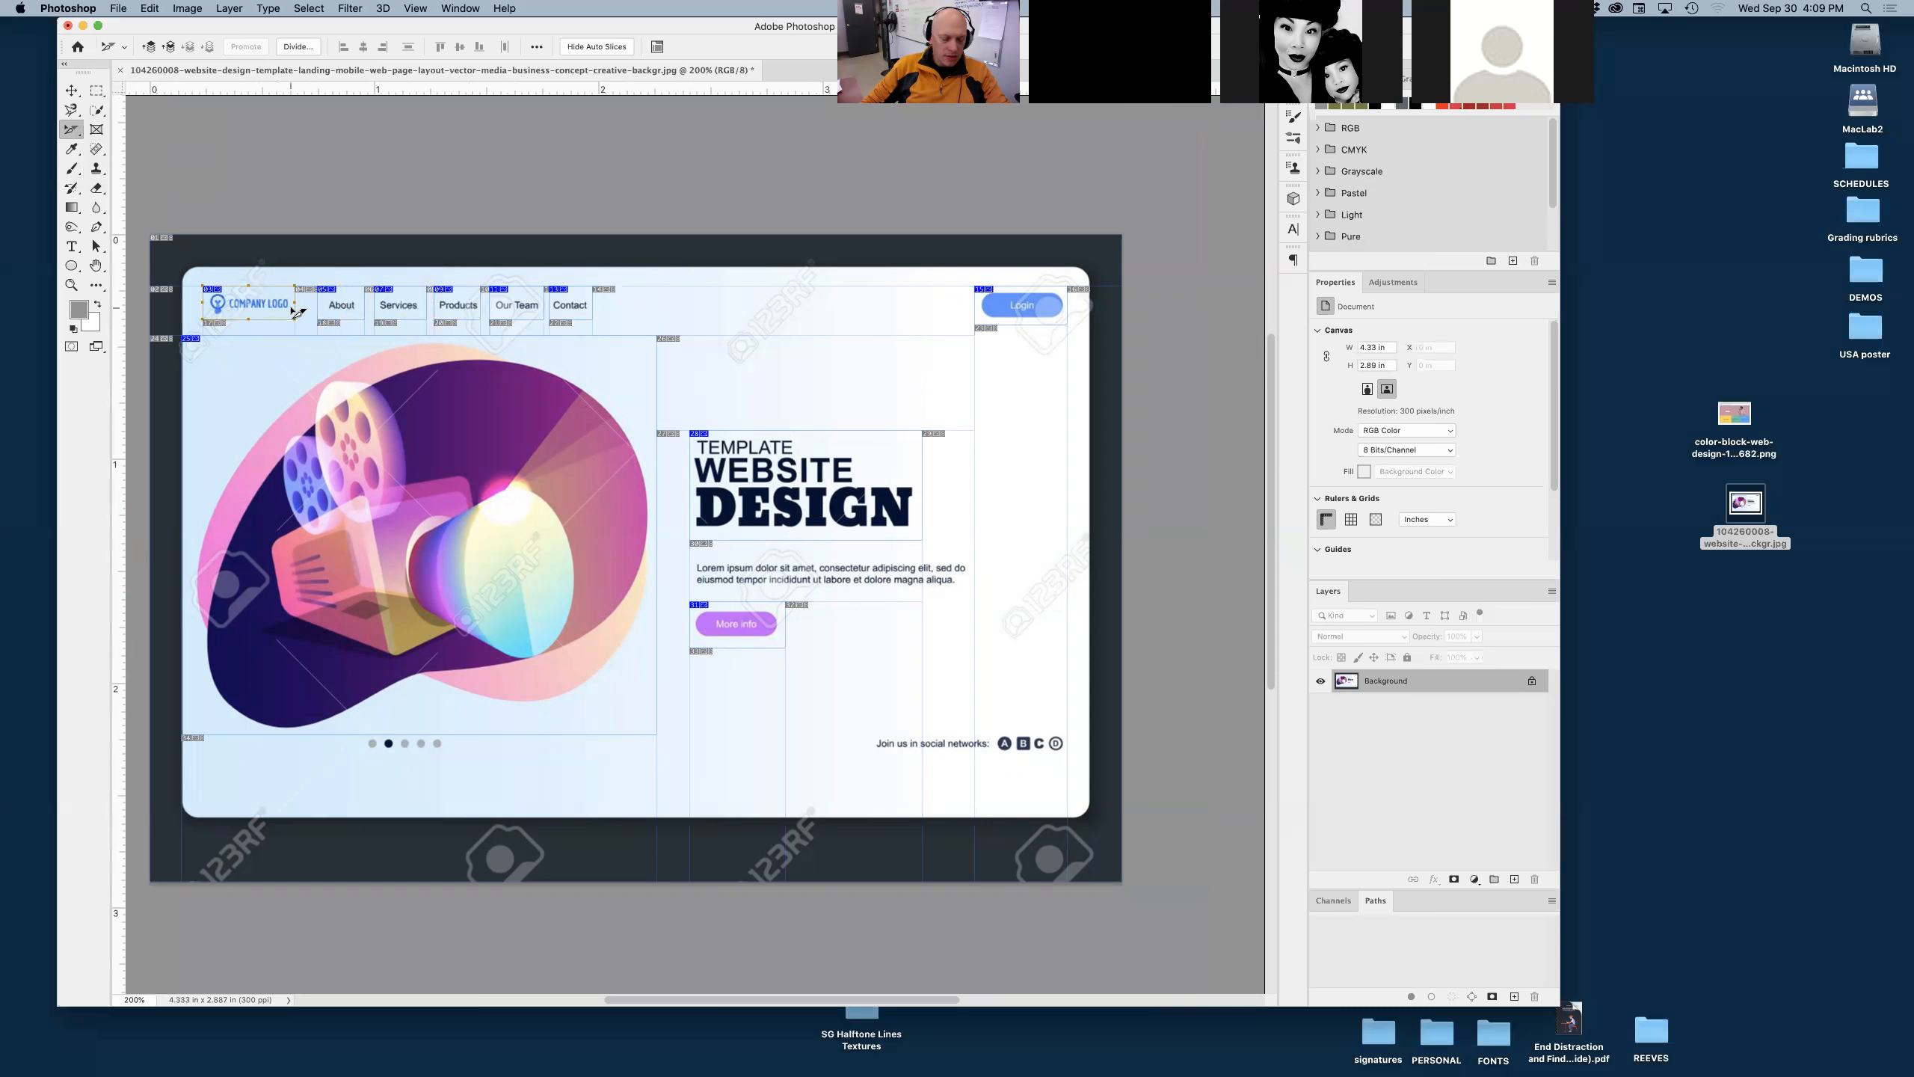
left_click(345, 315, "shift")
left_click(403, 312, "shift")
left_click(272, 267)
left_click(243, 306)
double_click(253, 307)
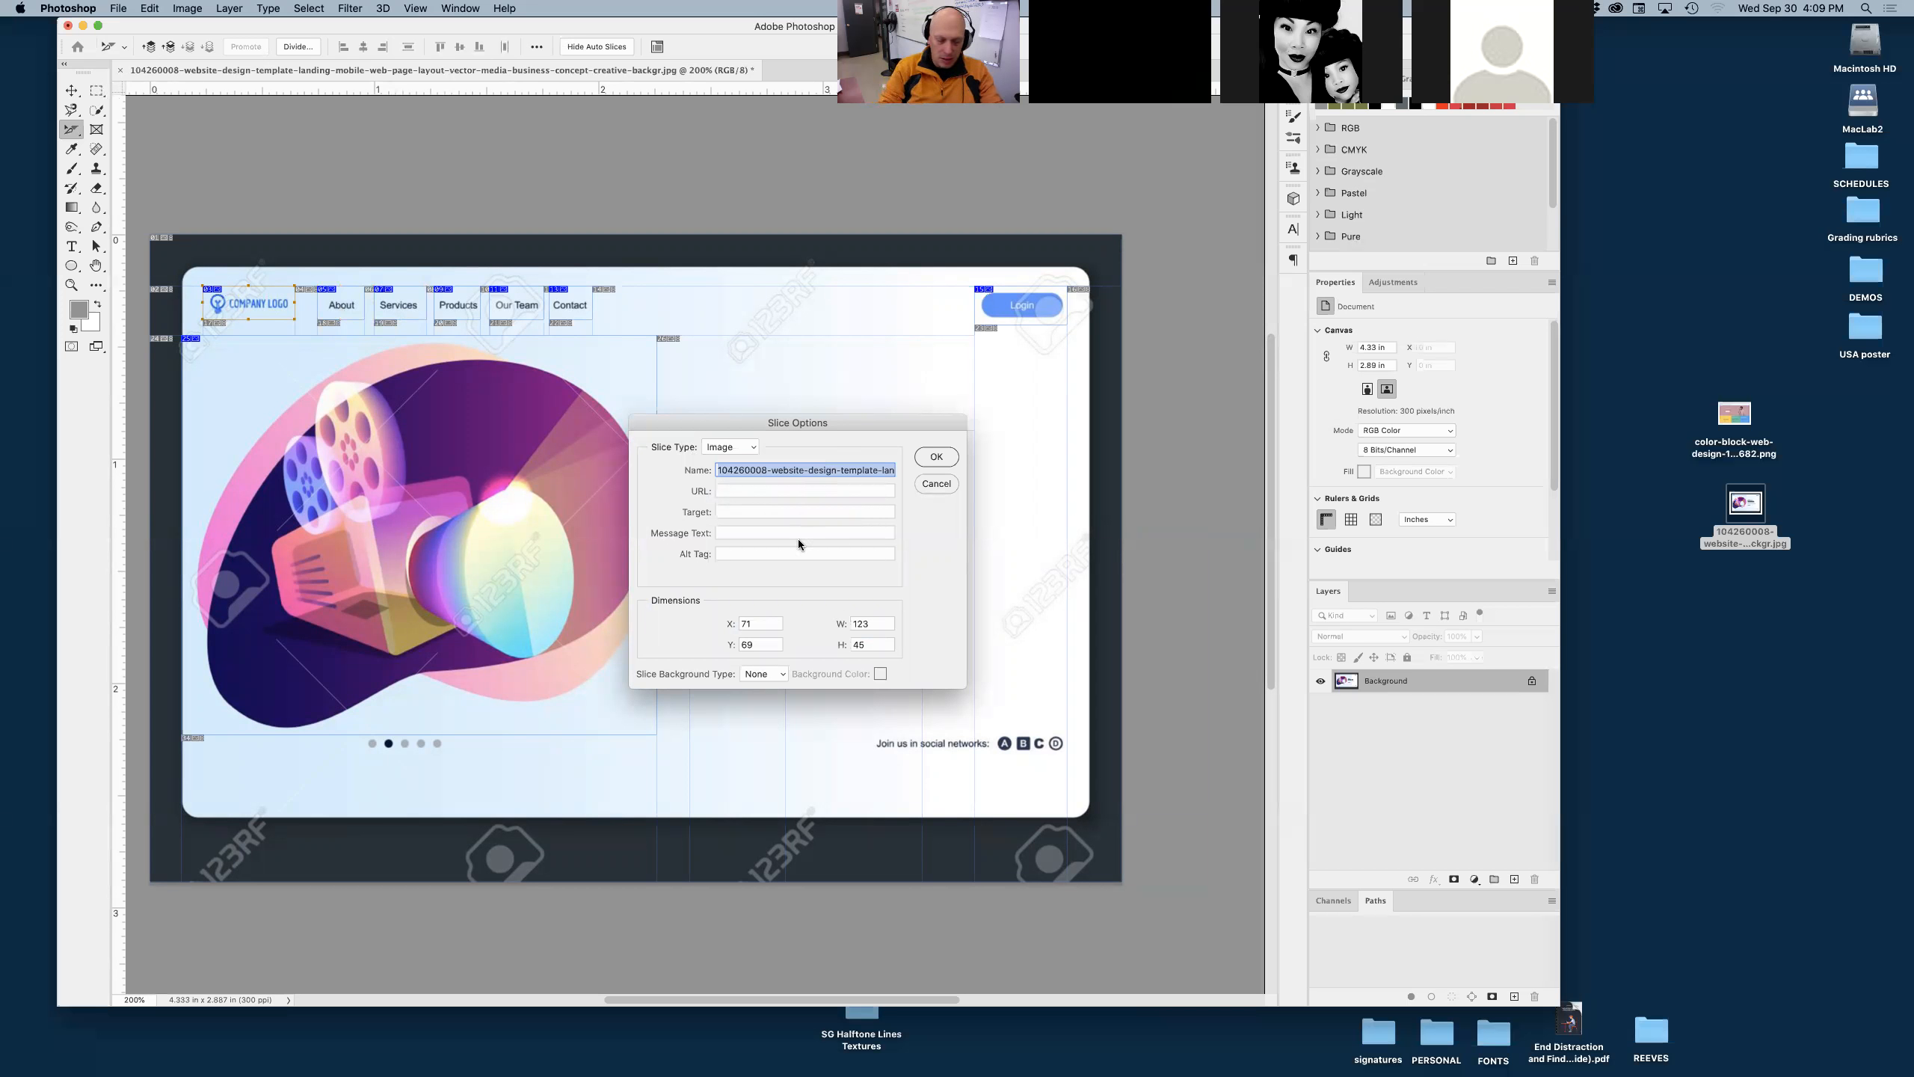
type("logo")
left_click(736, 489)
type("https://www.apple.com/ca/")
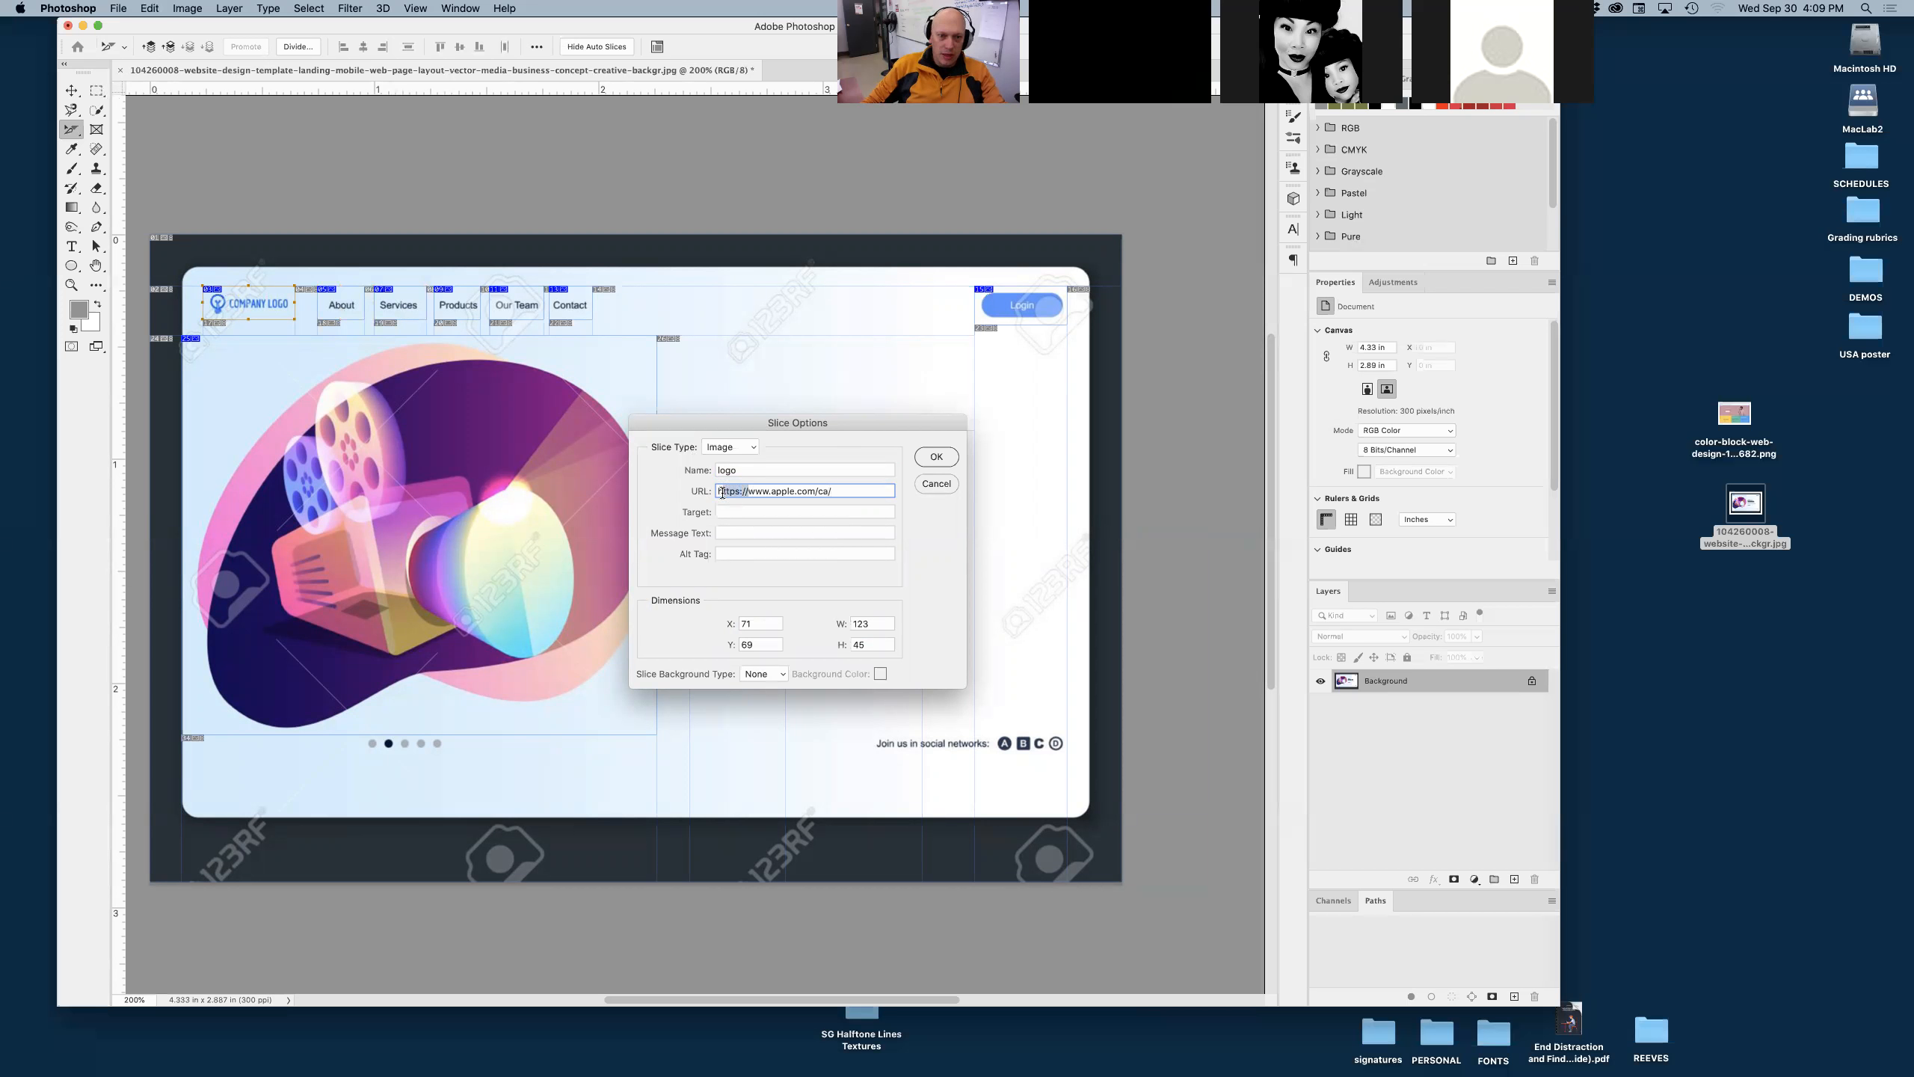
triple_click(749, 495)
left_click(845, 491)
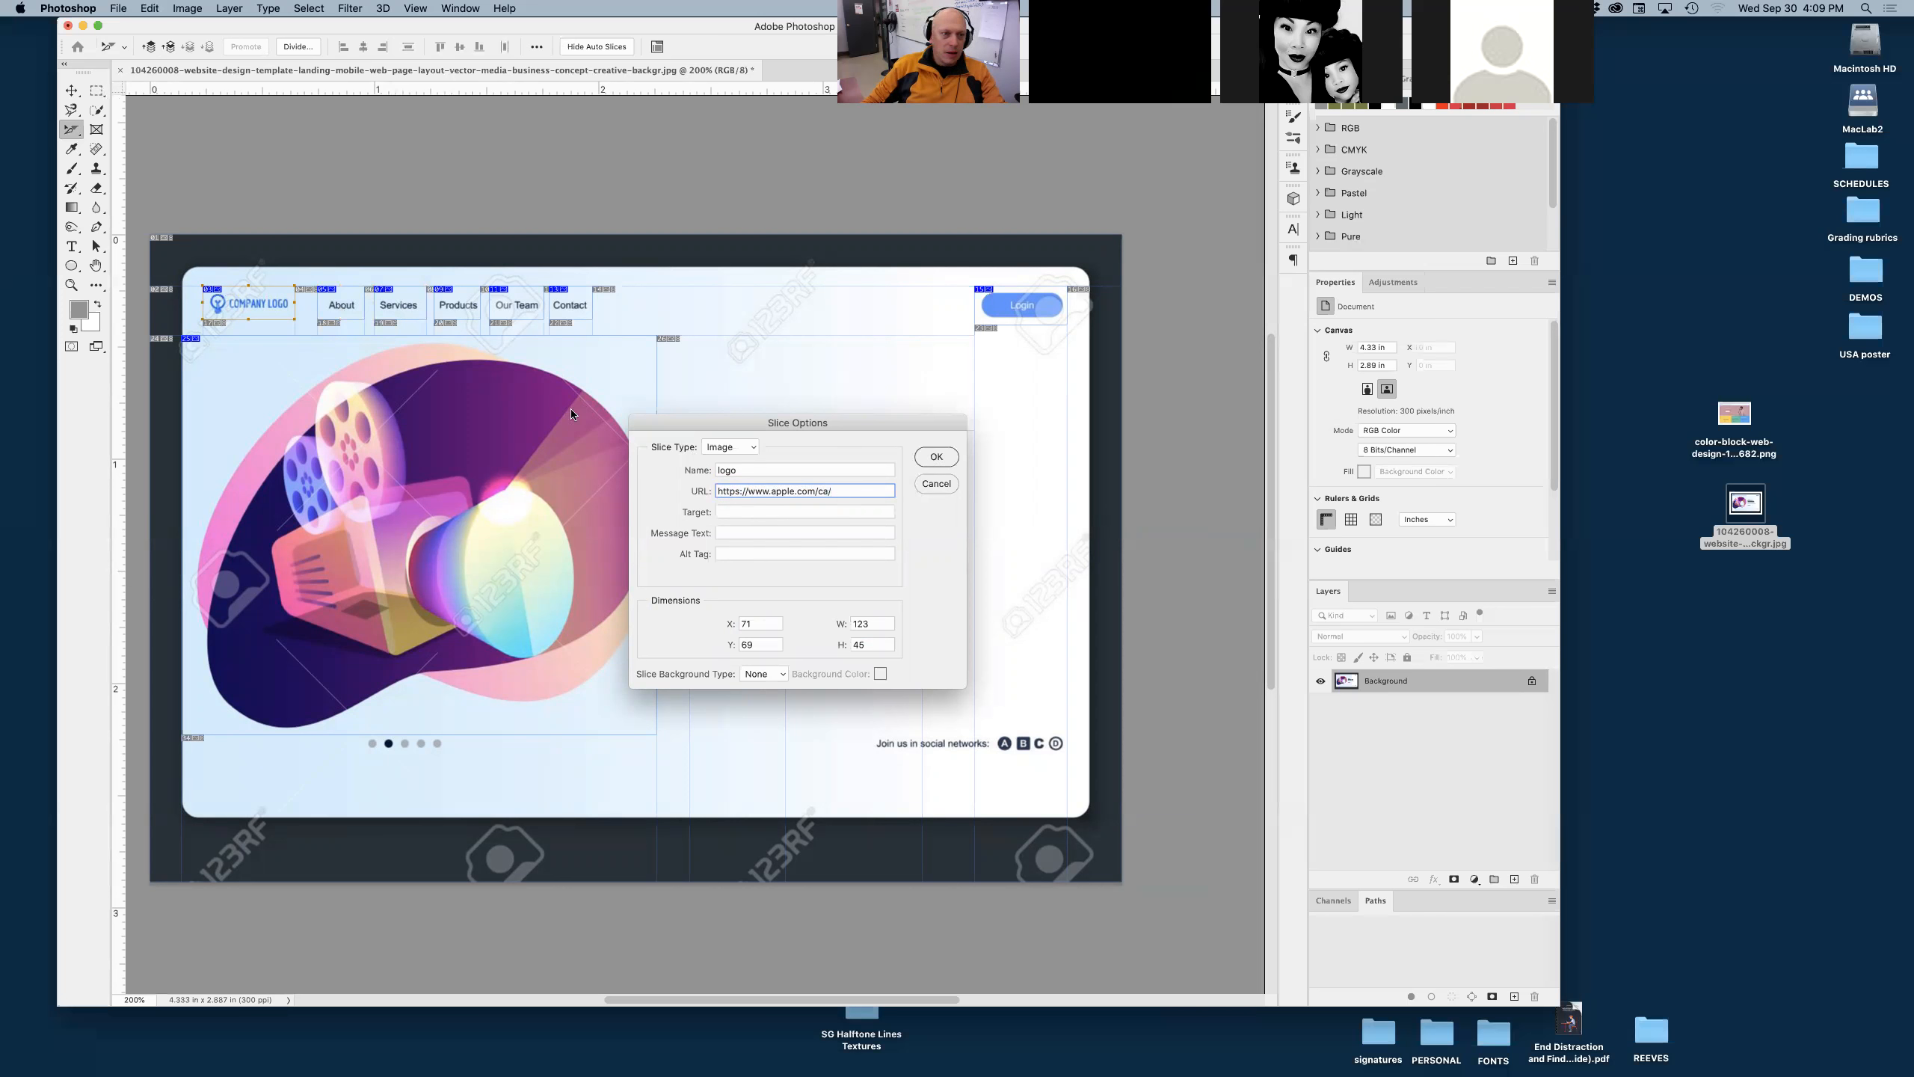
left_click(935, 457)
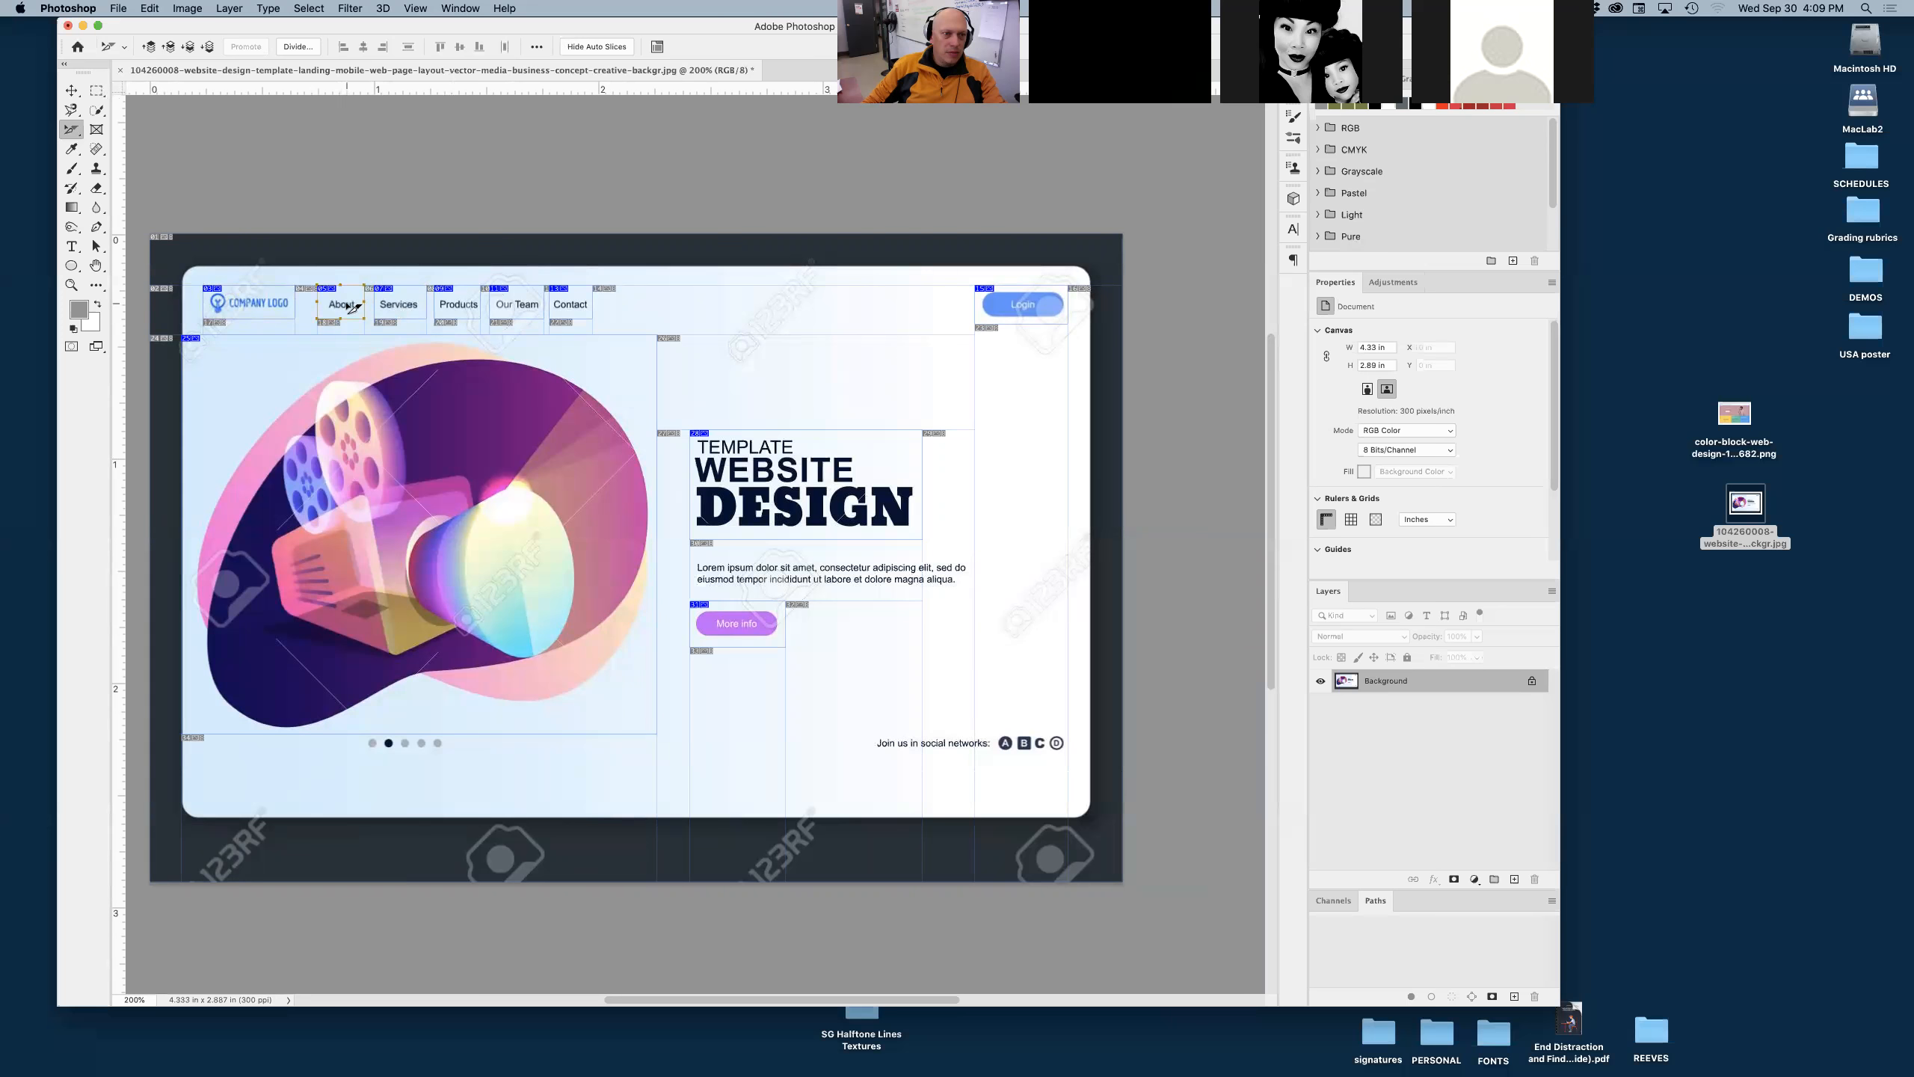
- Name the About link's slice "about" and the Services link's slice "services"
double_click(350, 307)
type("about")
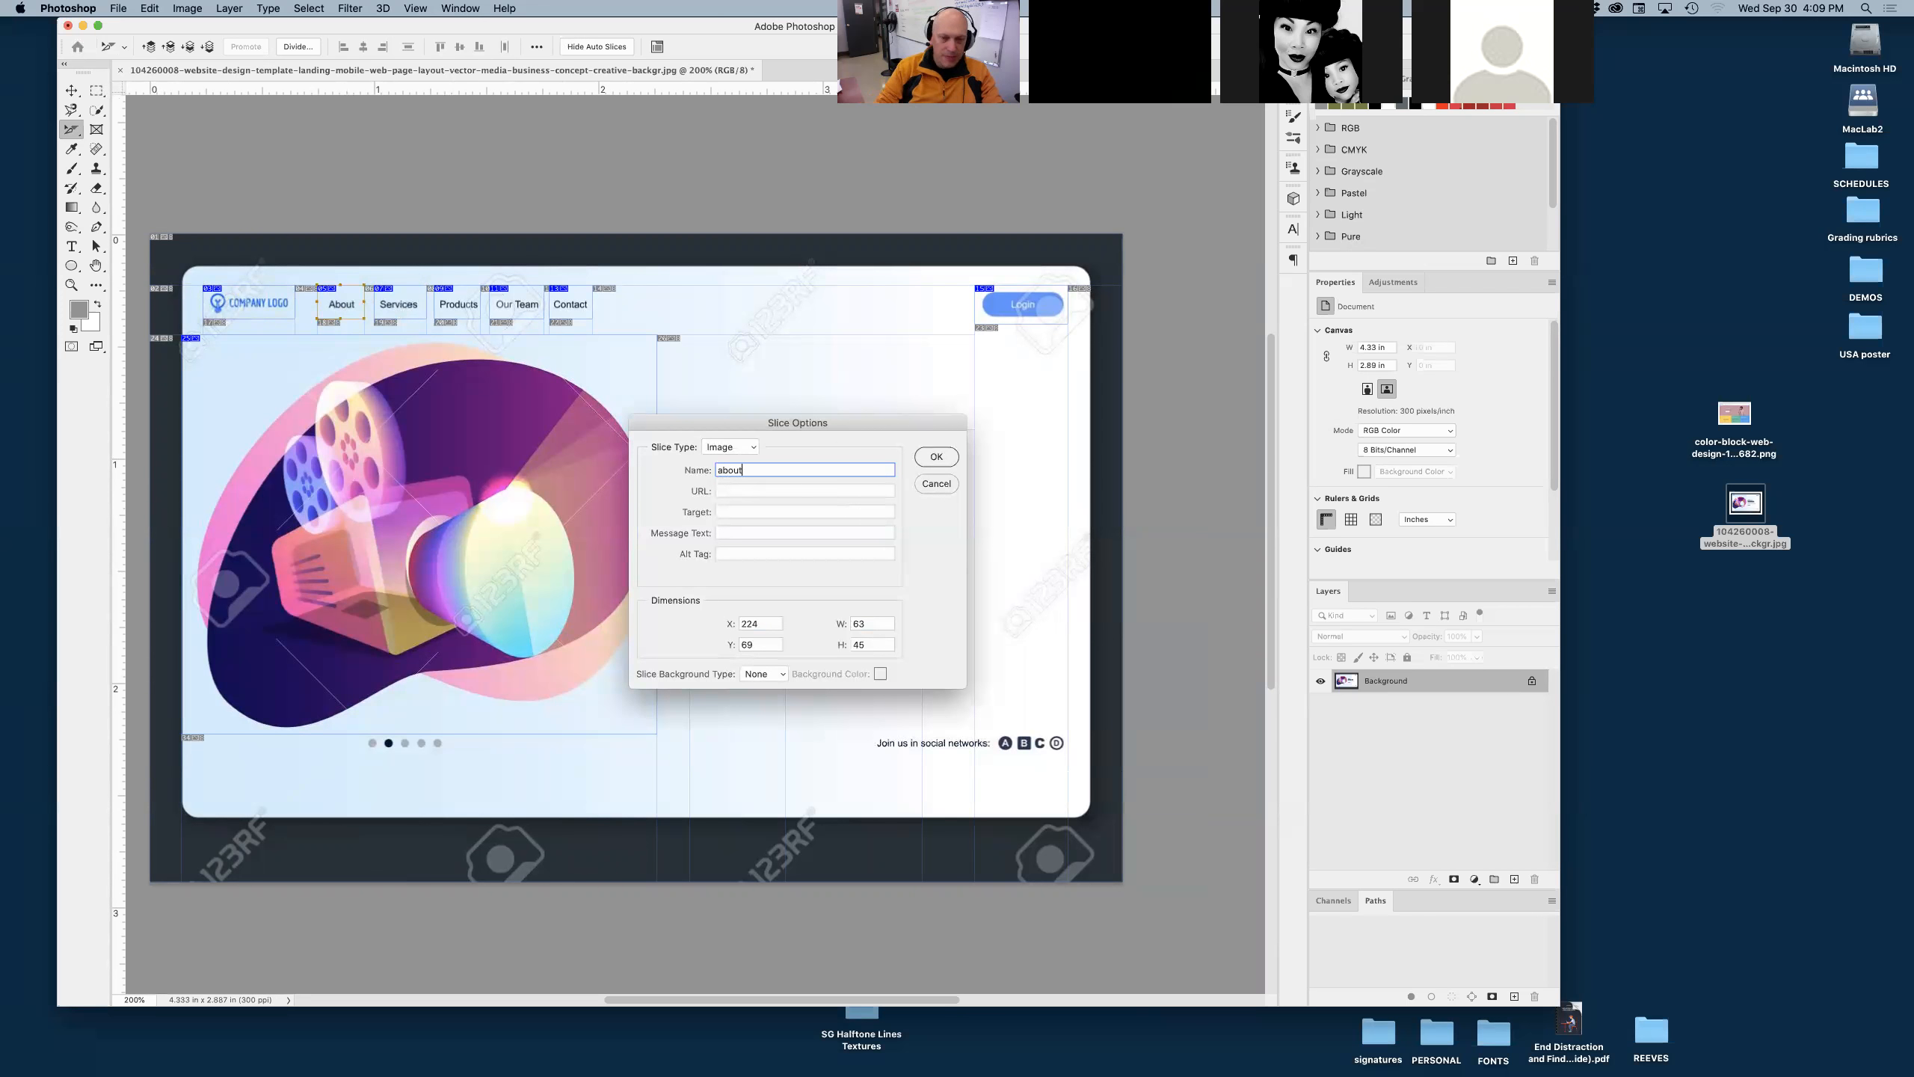
left_click(937, 456)
double_click(392, 303)
type("services")
key("Return")
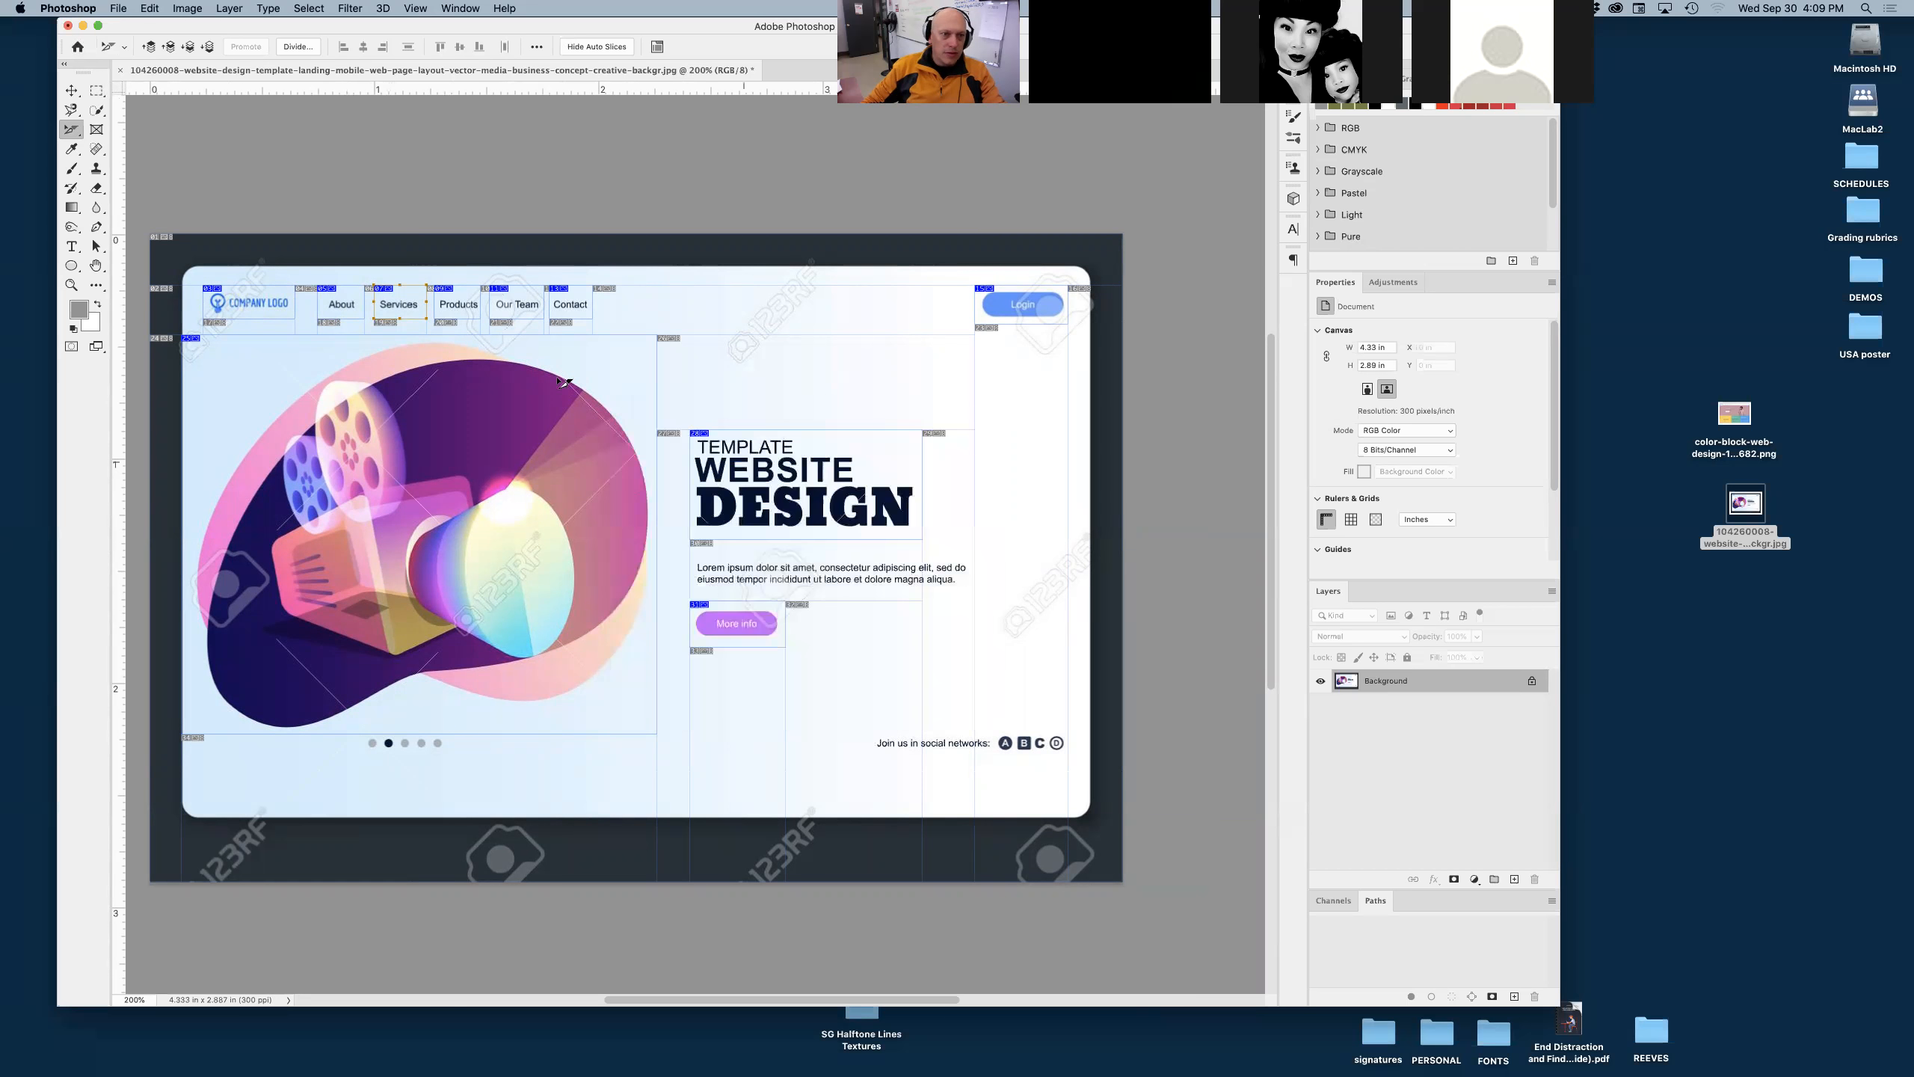
- Name the Products link's slice "products"
double_click(458, 305)
type("produc")
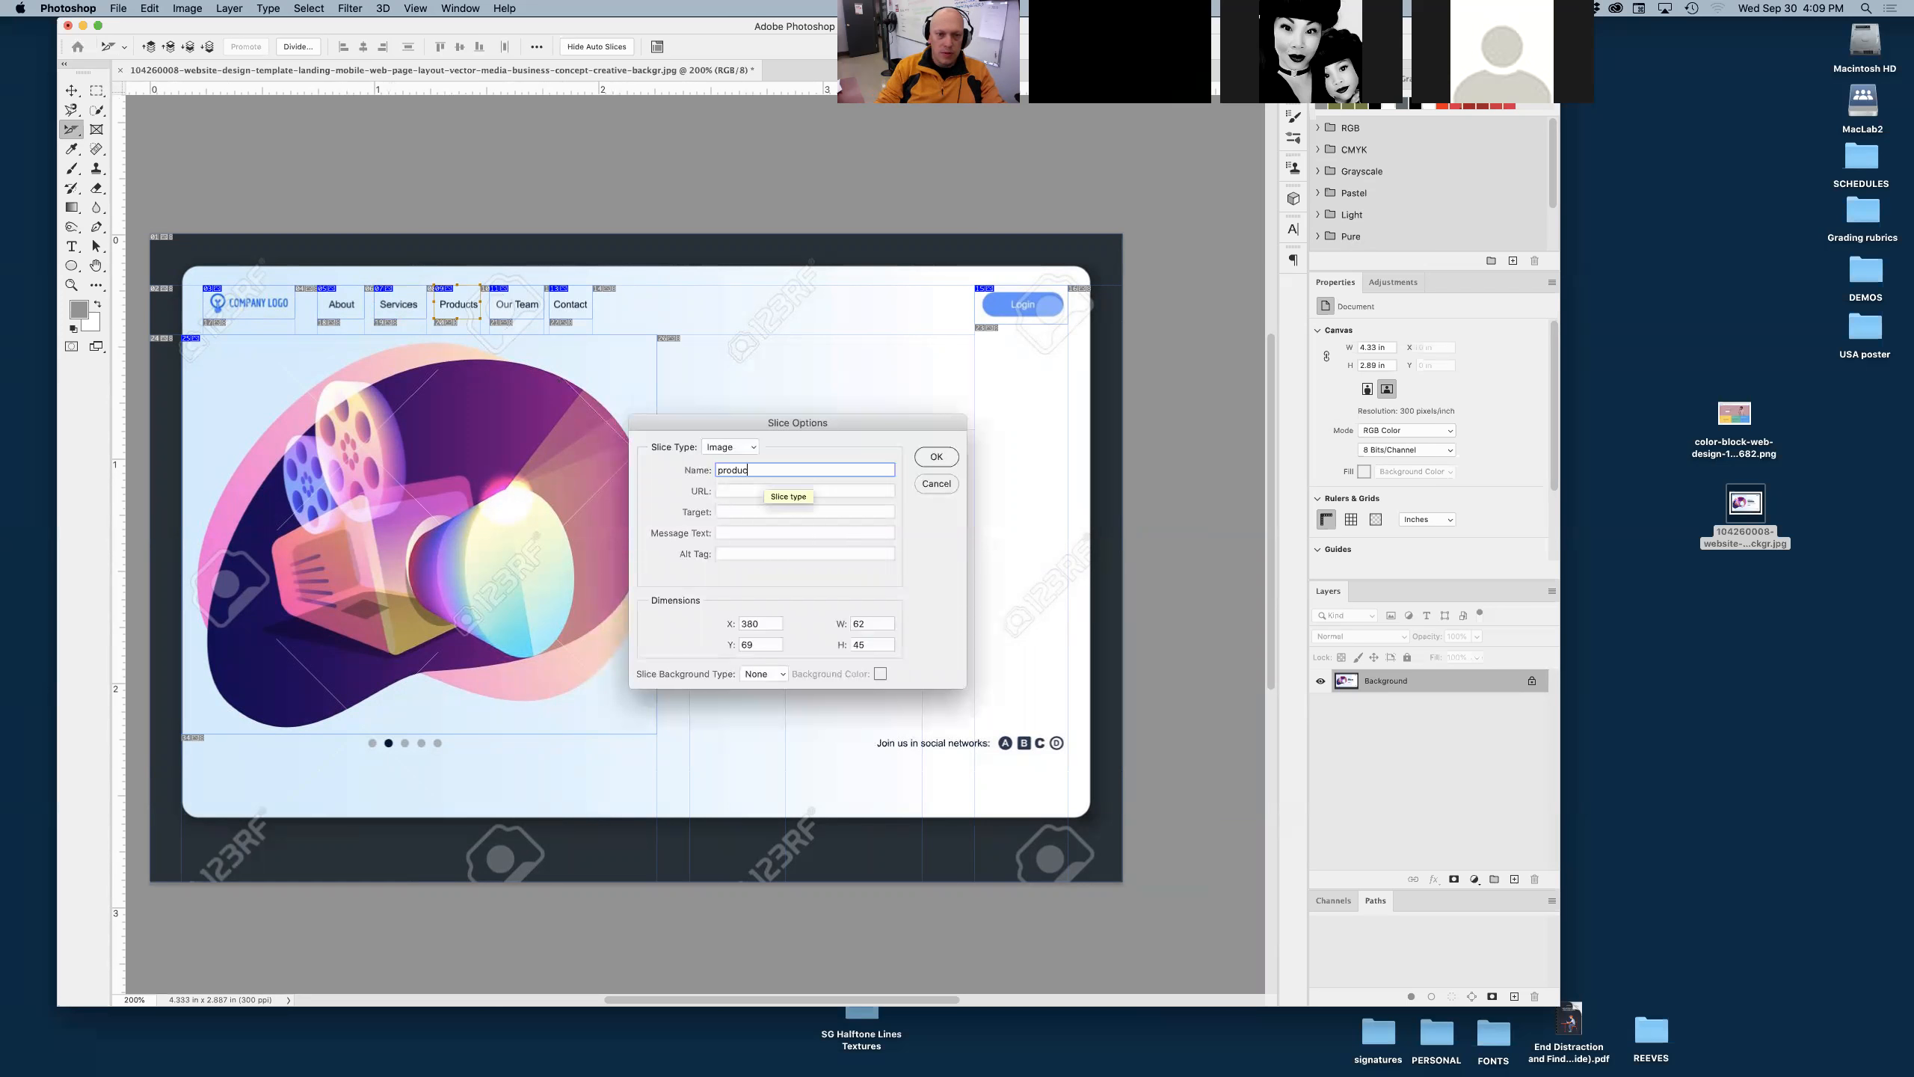
type("rs")
key("Return")
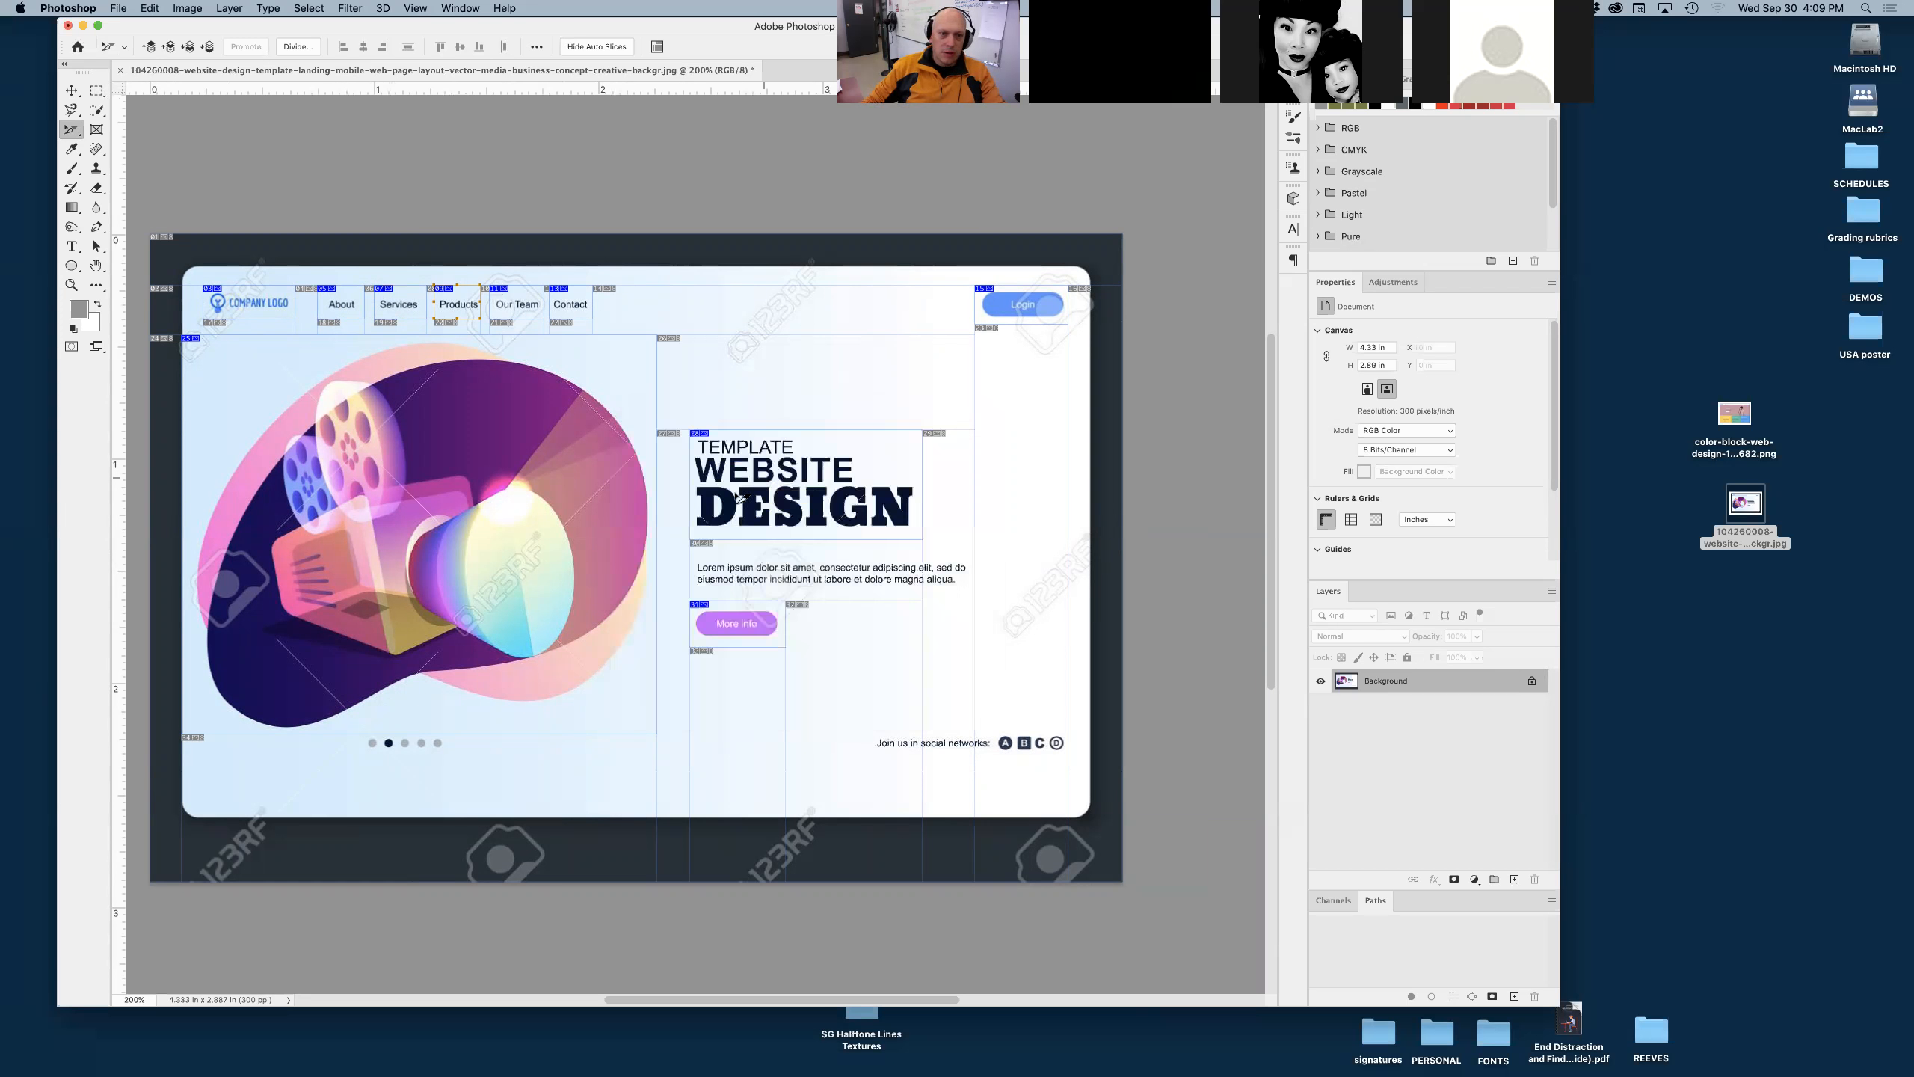
- Name the slice of the projector illustration "big graphic"
double_click(594, 529)
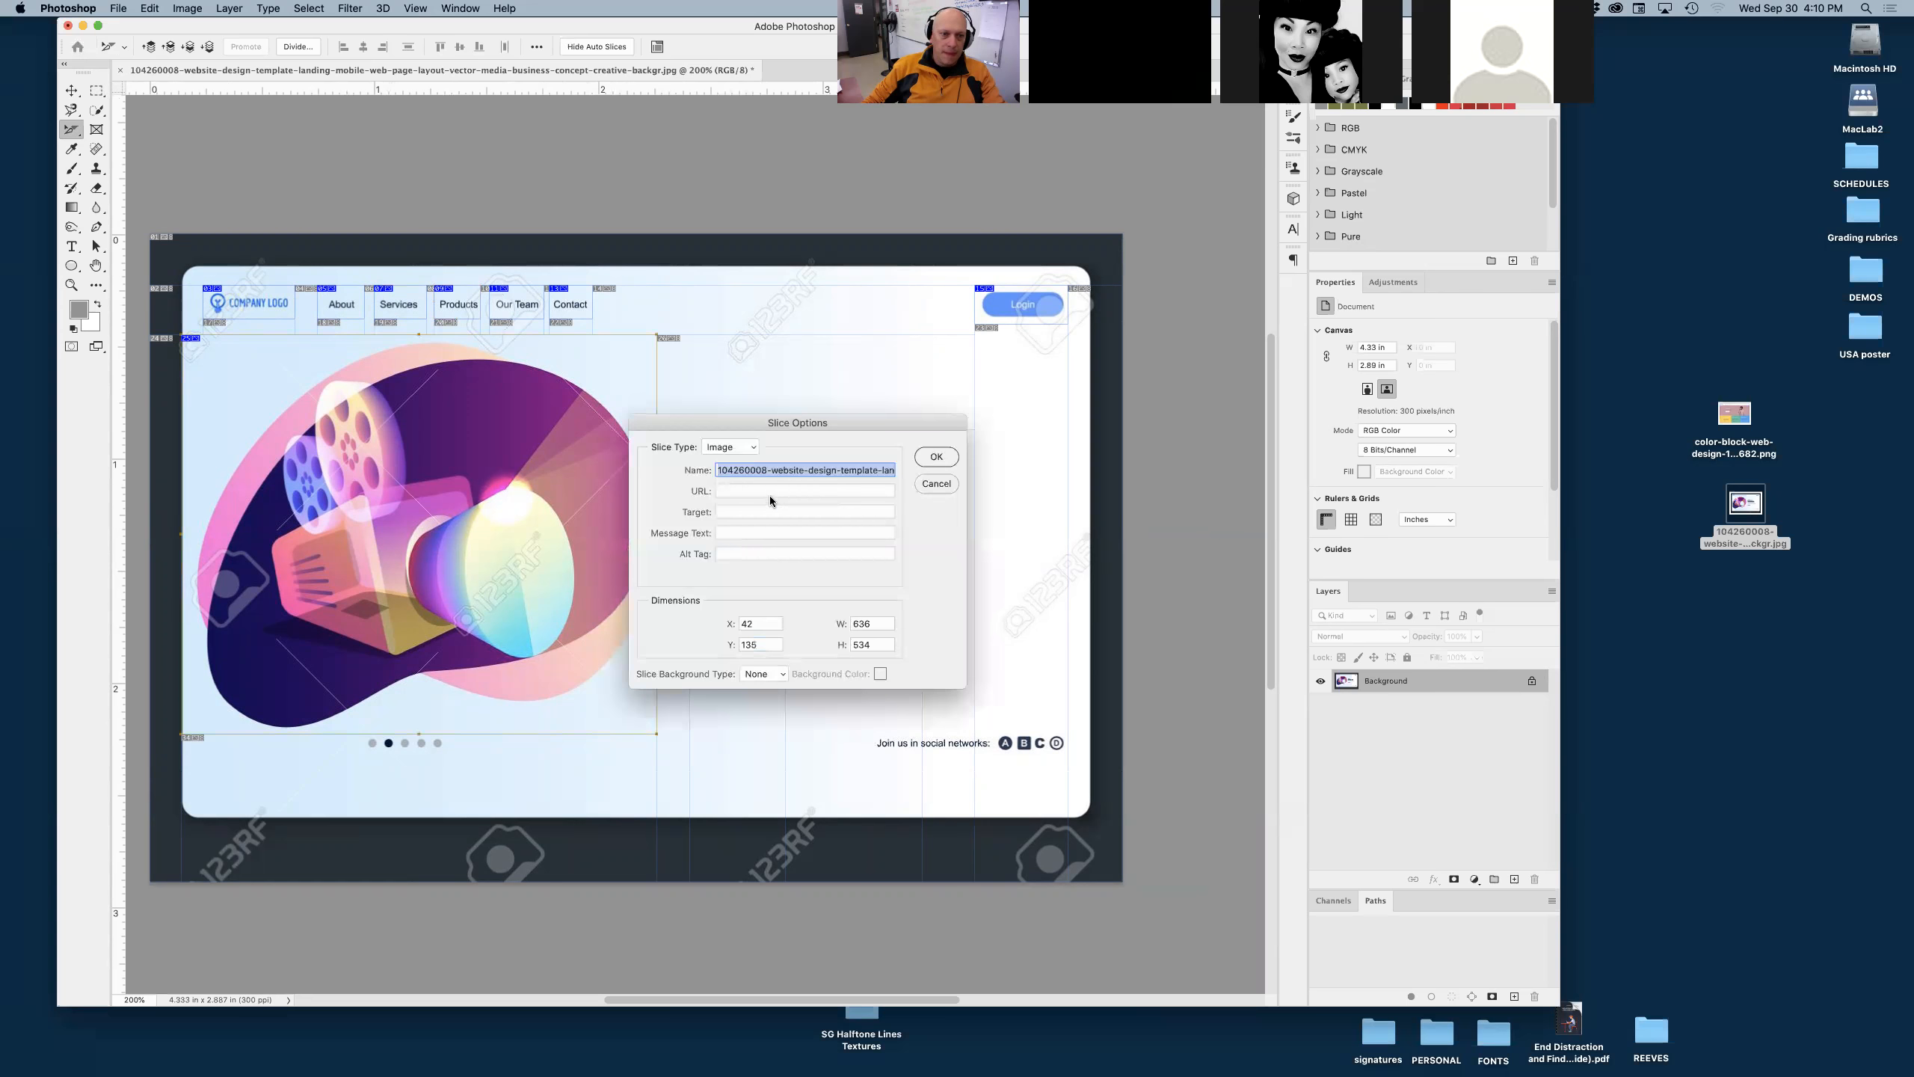
type("gi")
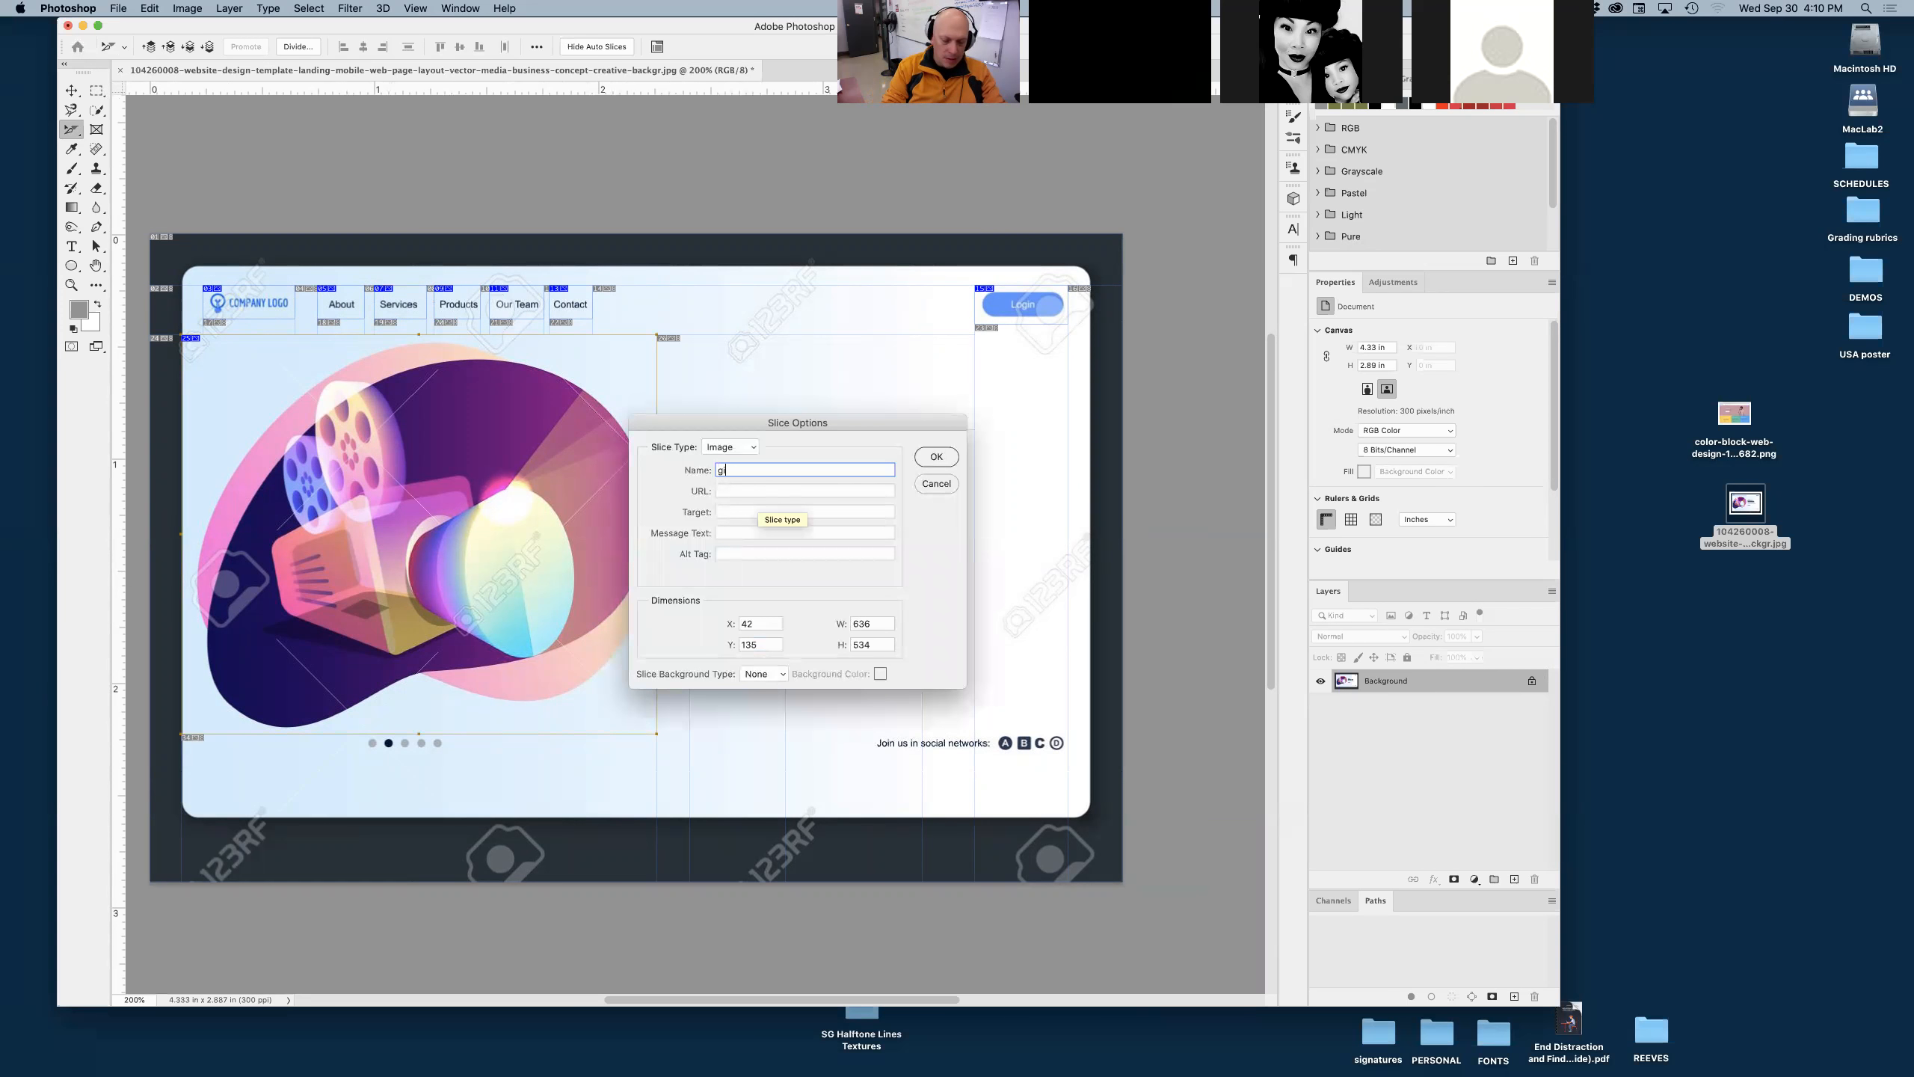
key("BackSpace")
type("ig graphic")
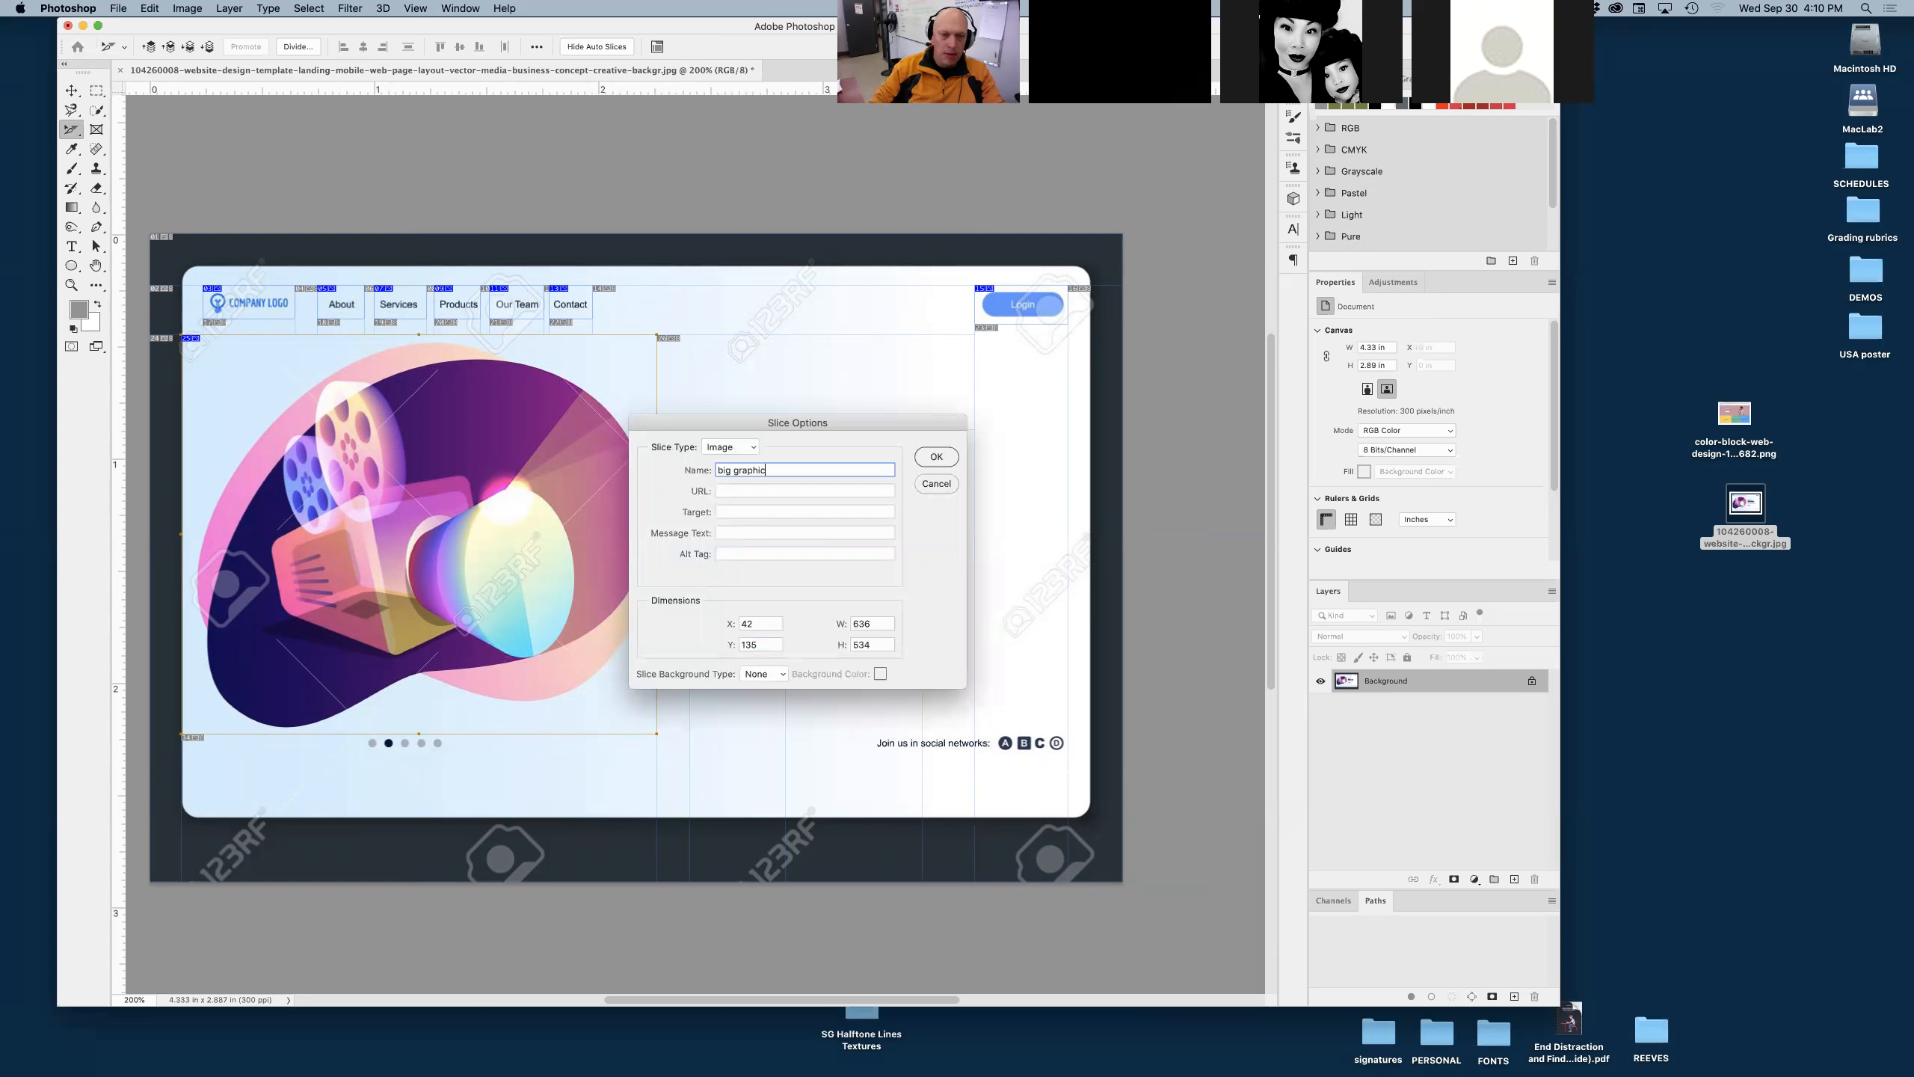
left_click(936, 457)
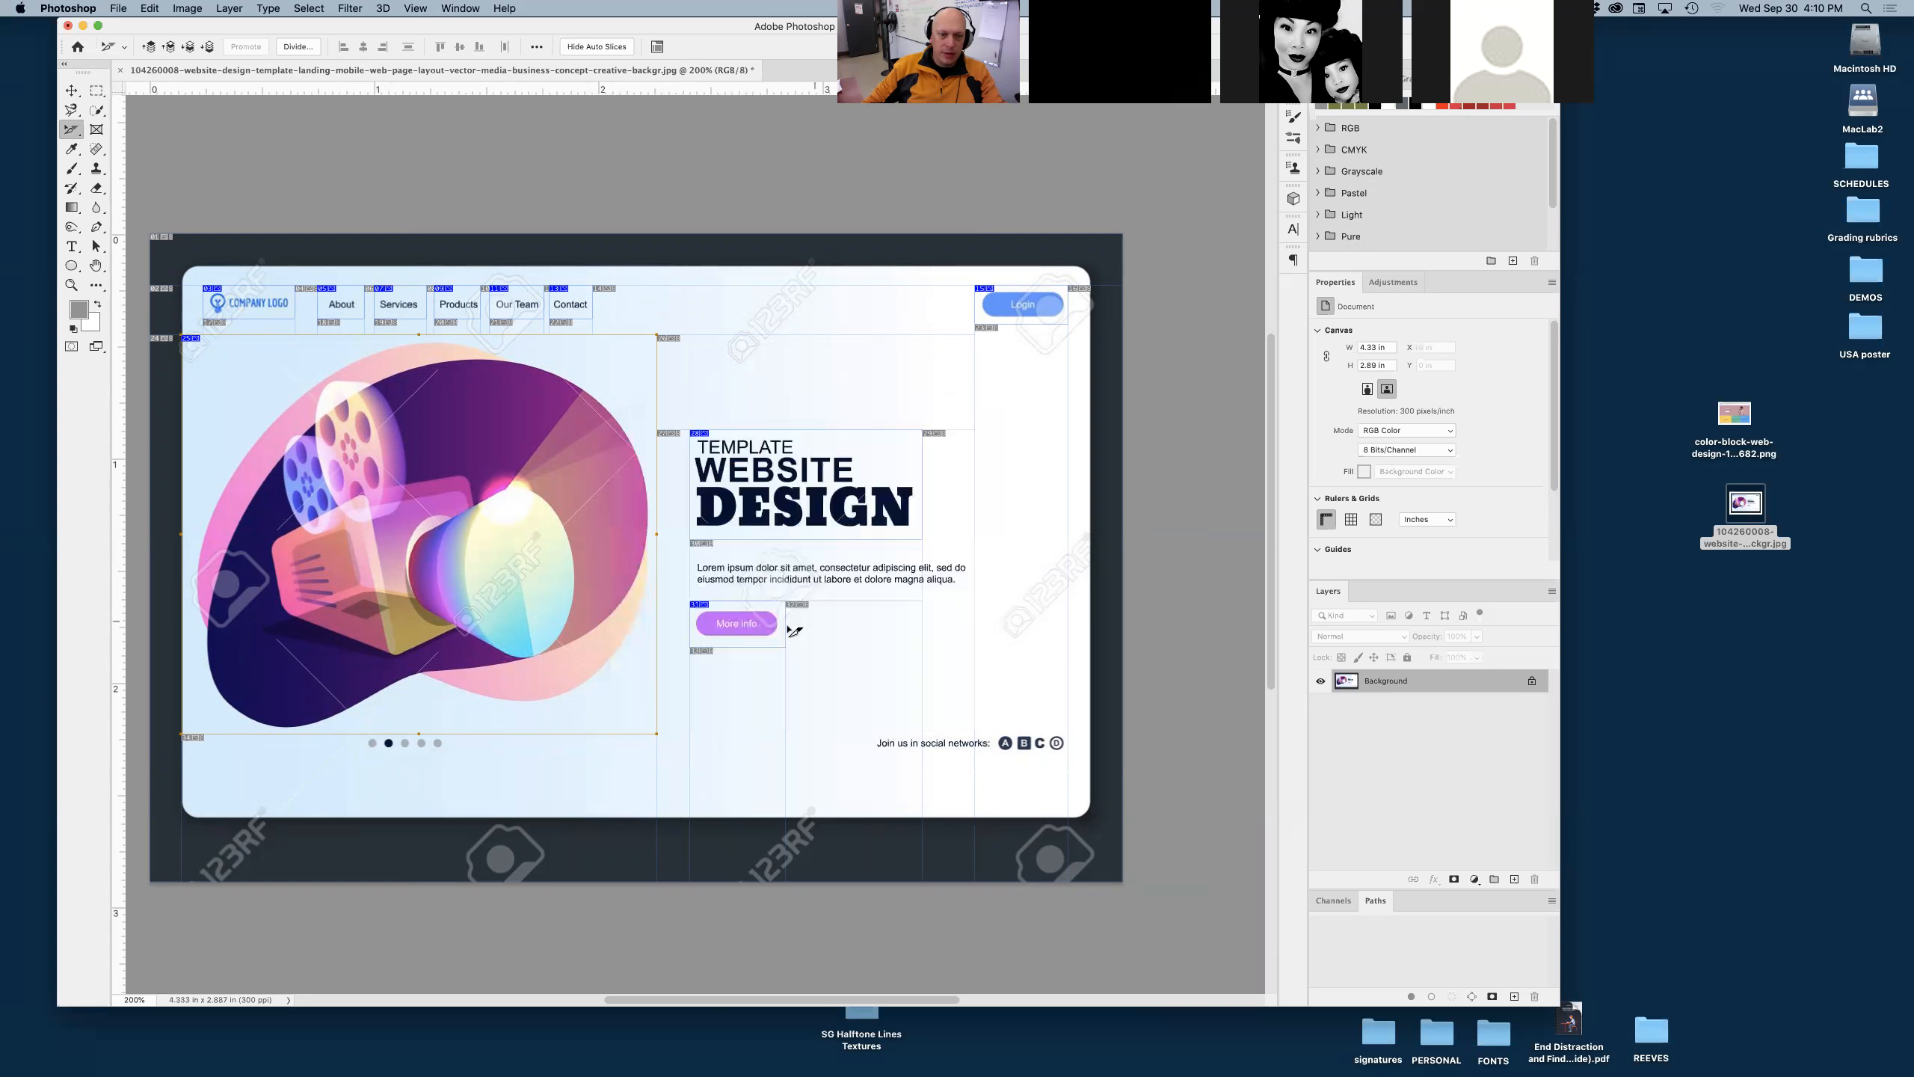
- Name the slice of the purple button under the body text "more info"
double_click(747, 627)
type("more in")
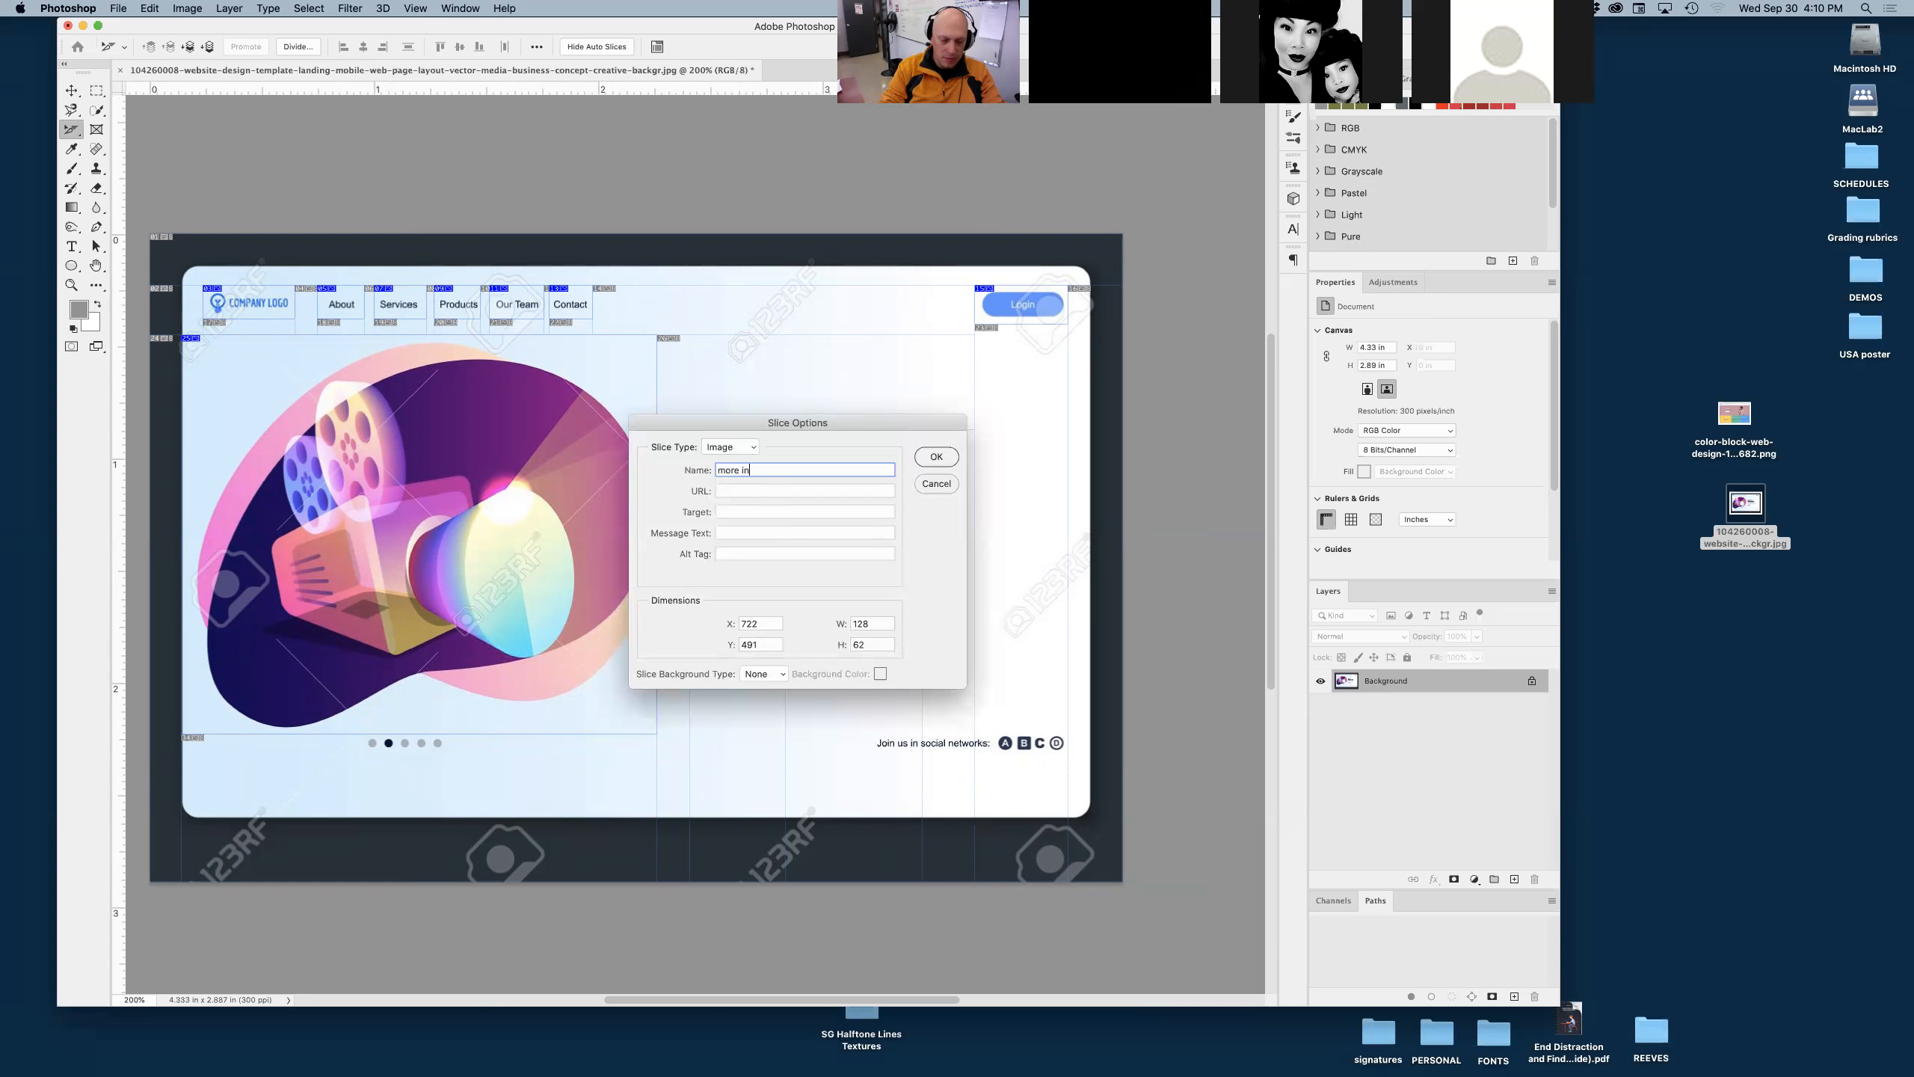
type("of")
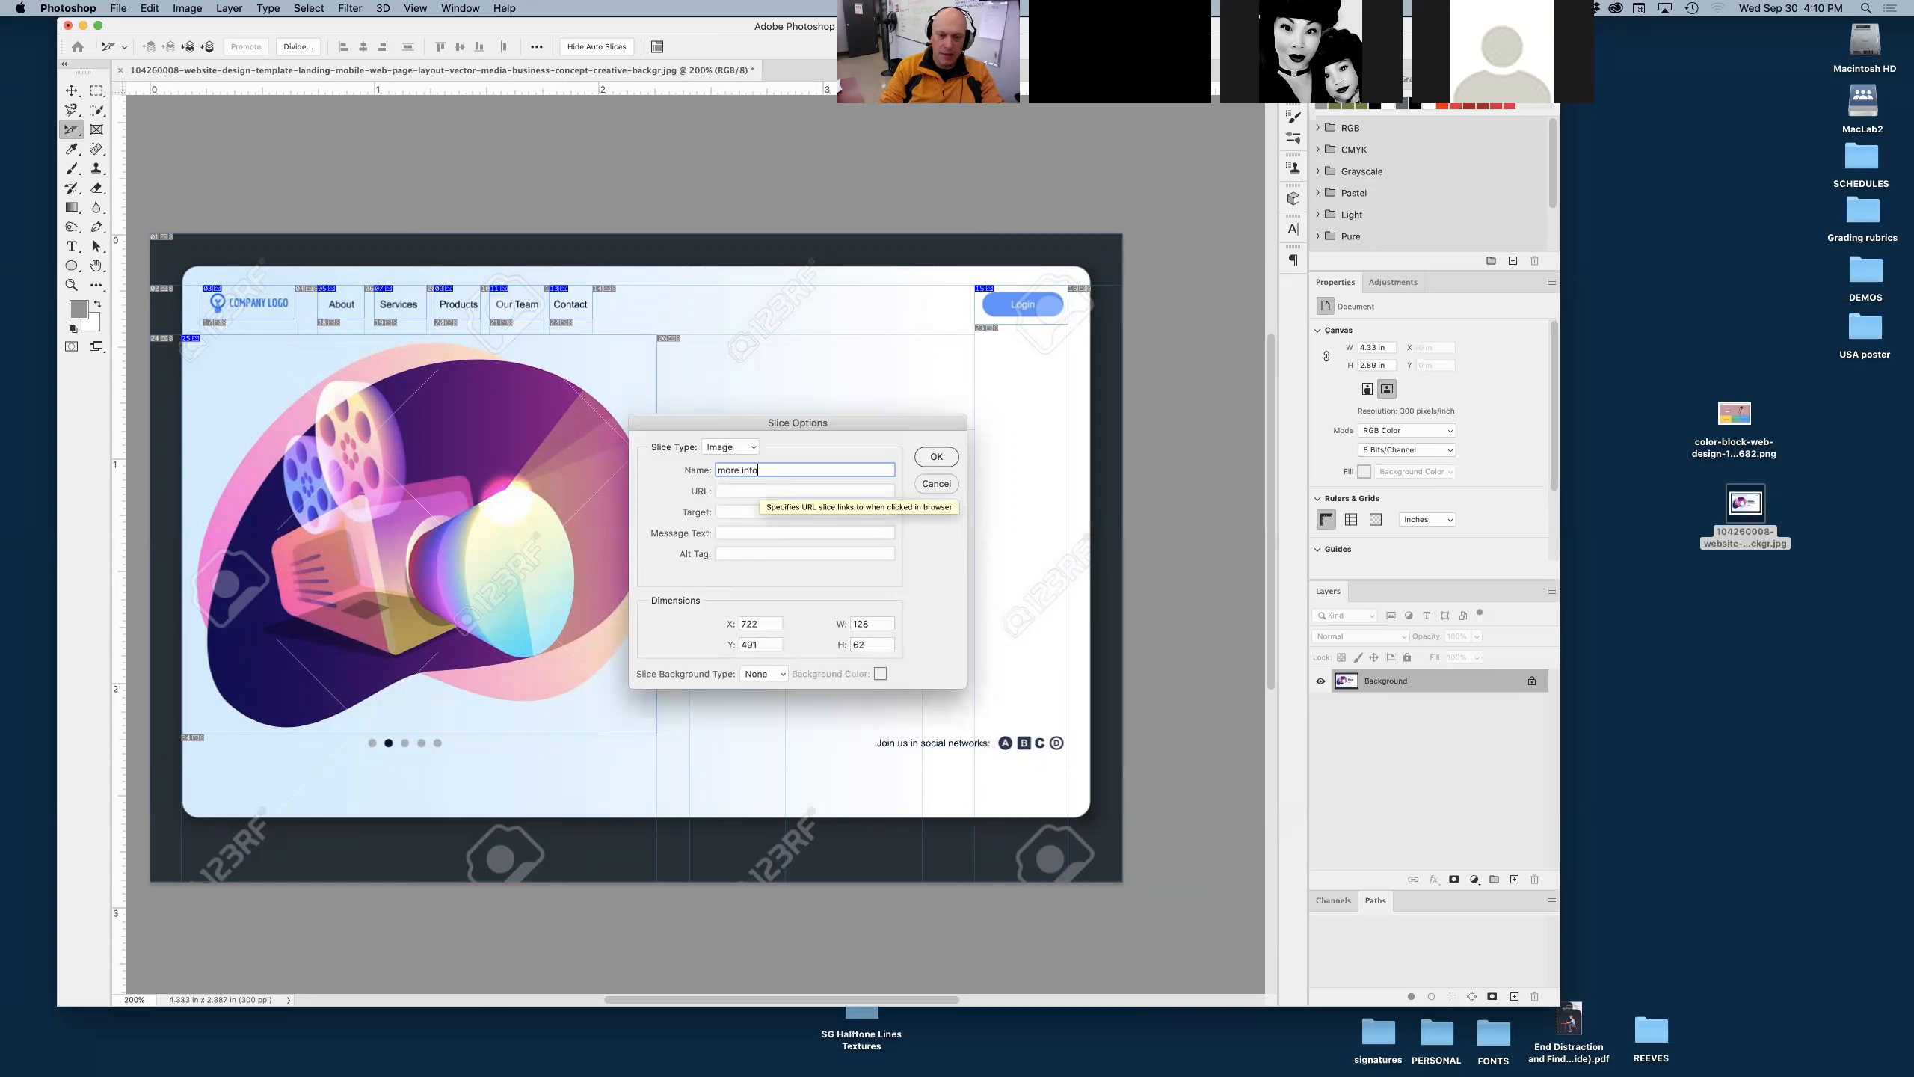
left_click(935, 457)
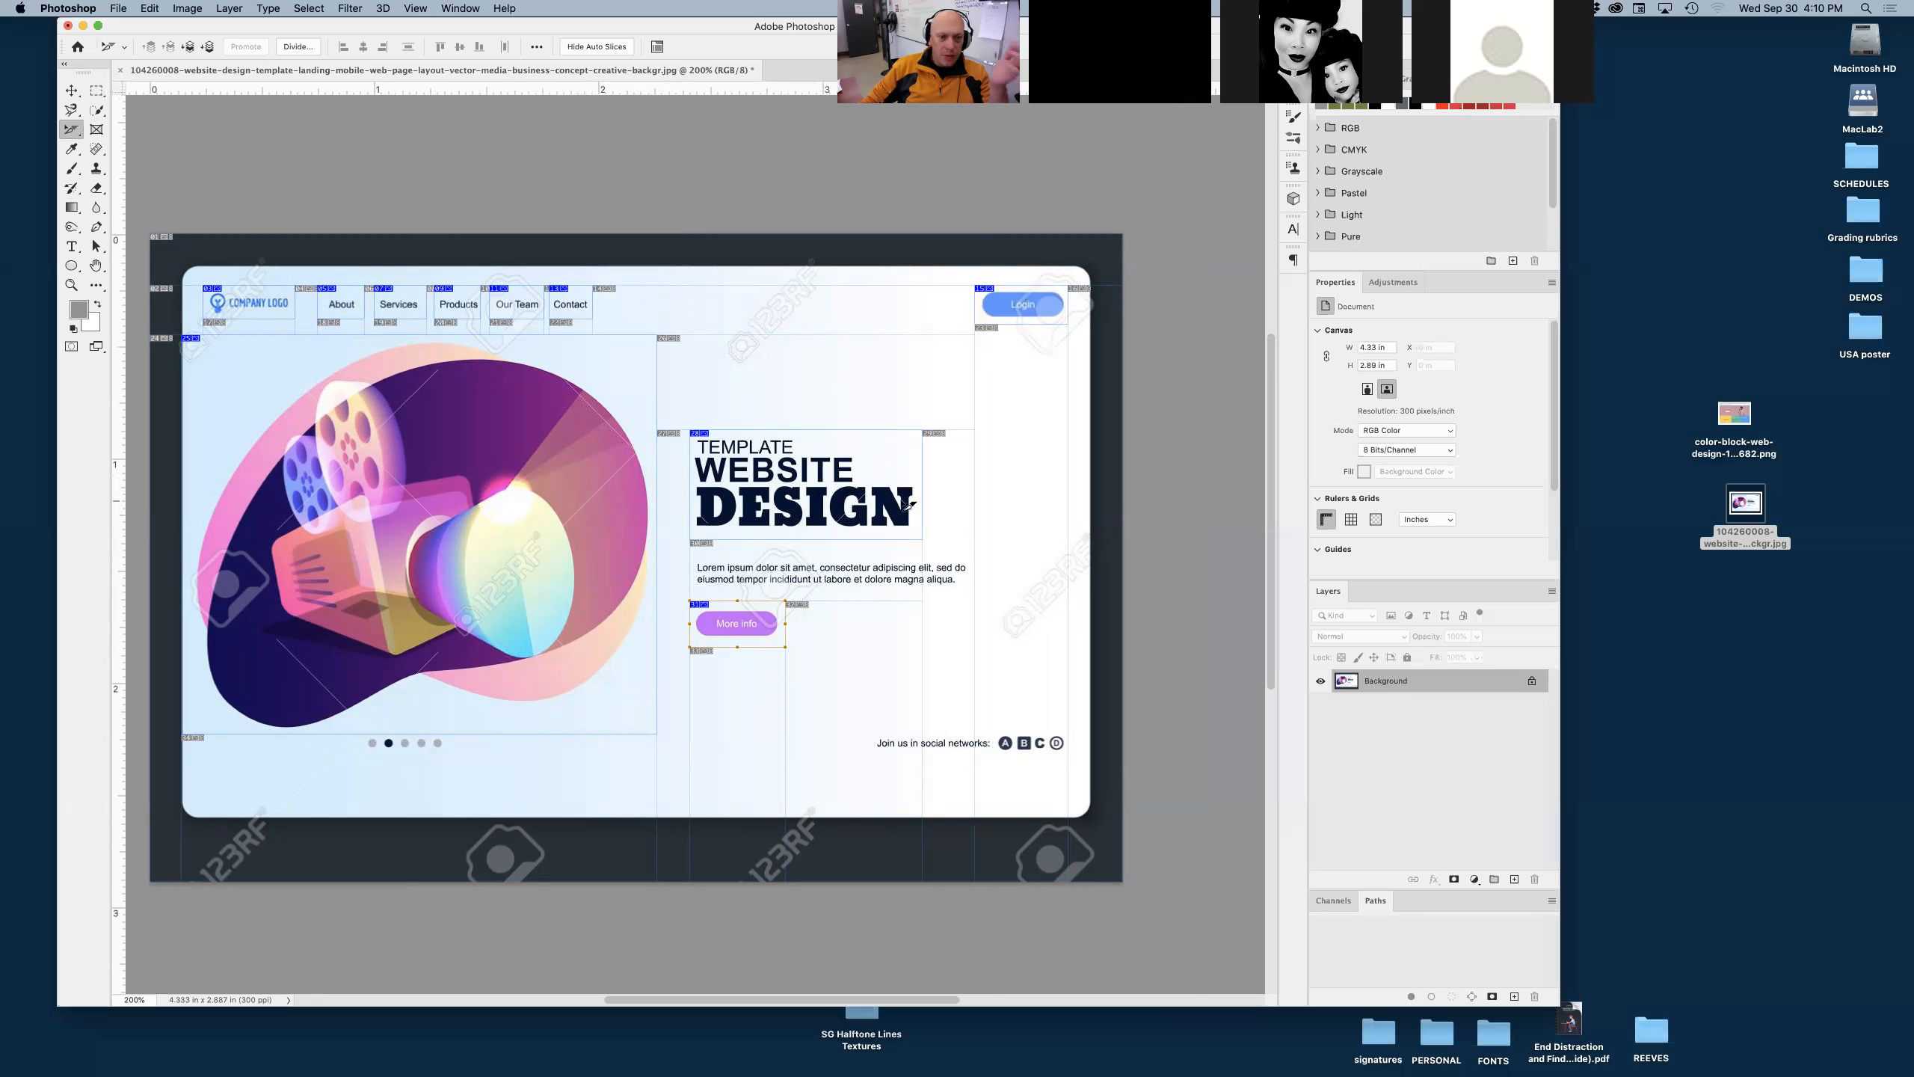
- Open the sliced design in Save for Web (Legacy), fit the preview in view and enlarge the dialog
left_click(118, 8)
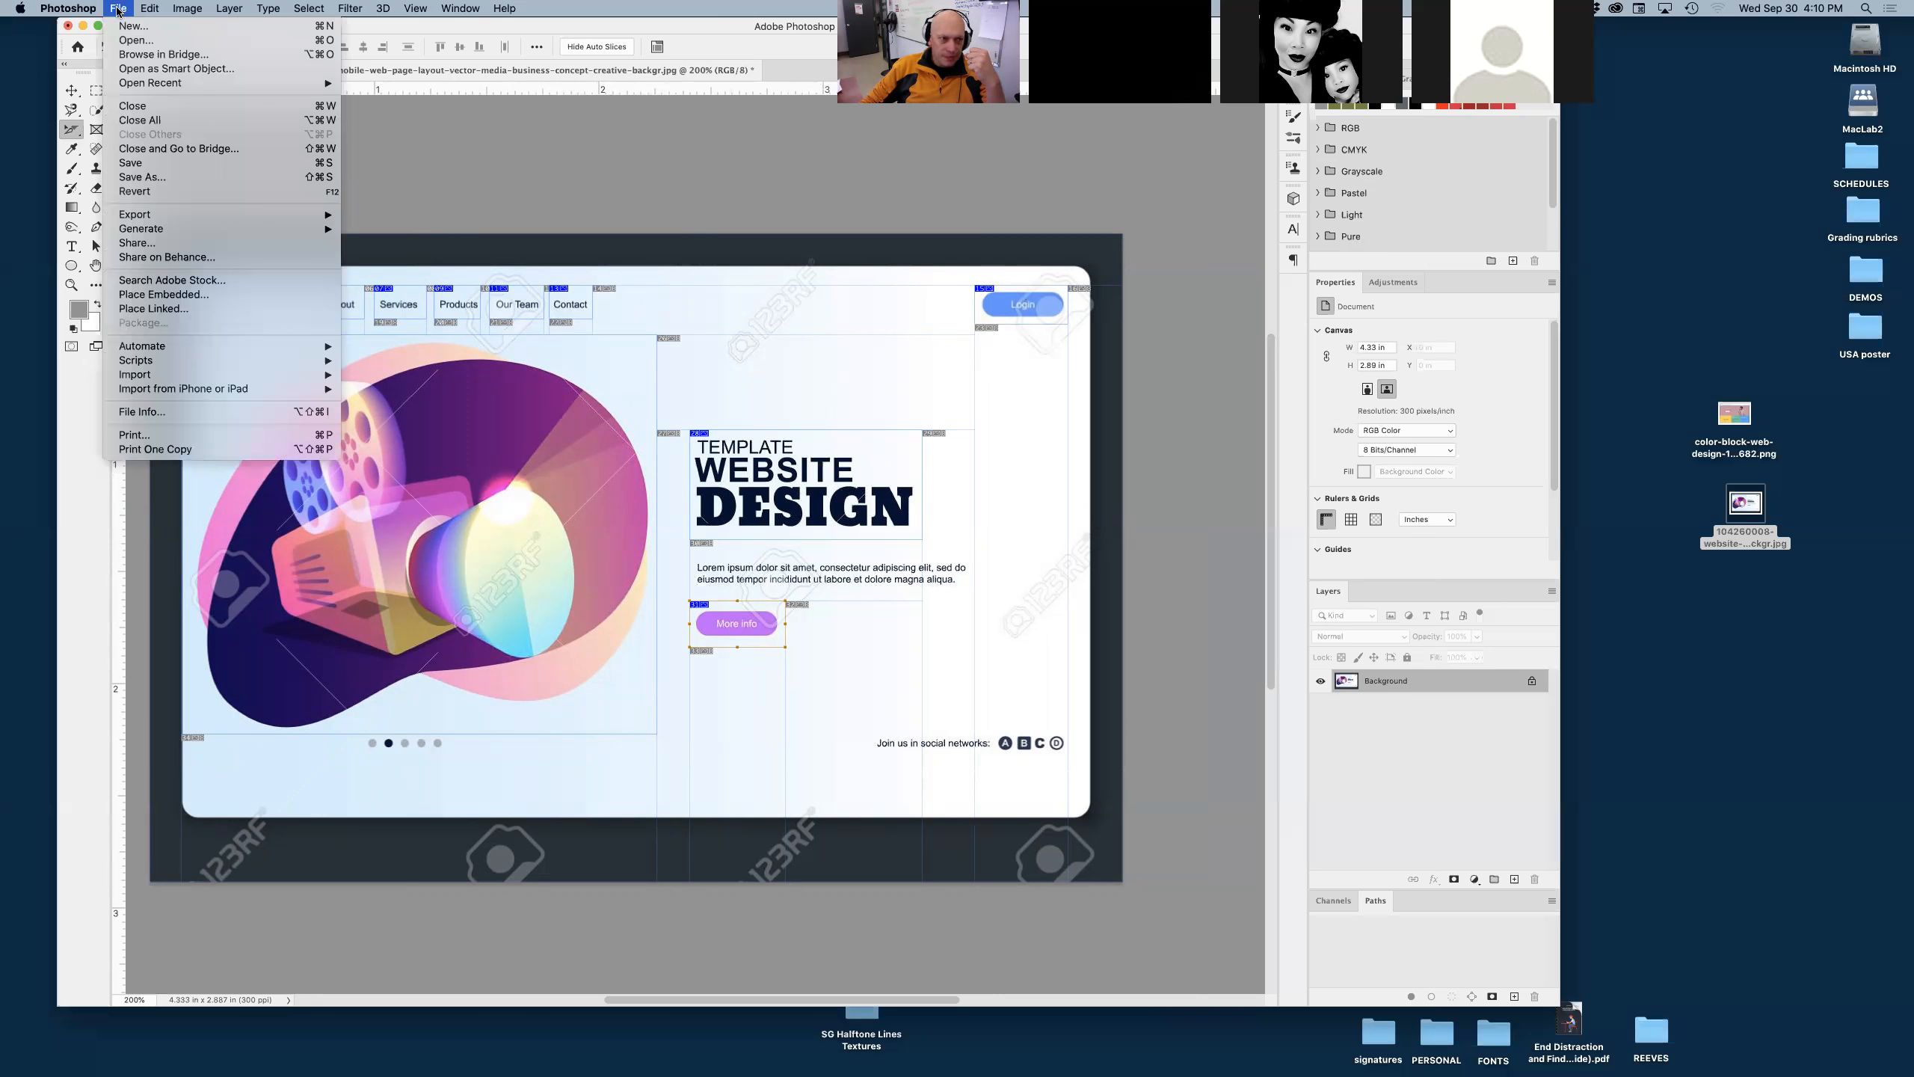
mouse_move(154, 214)
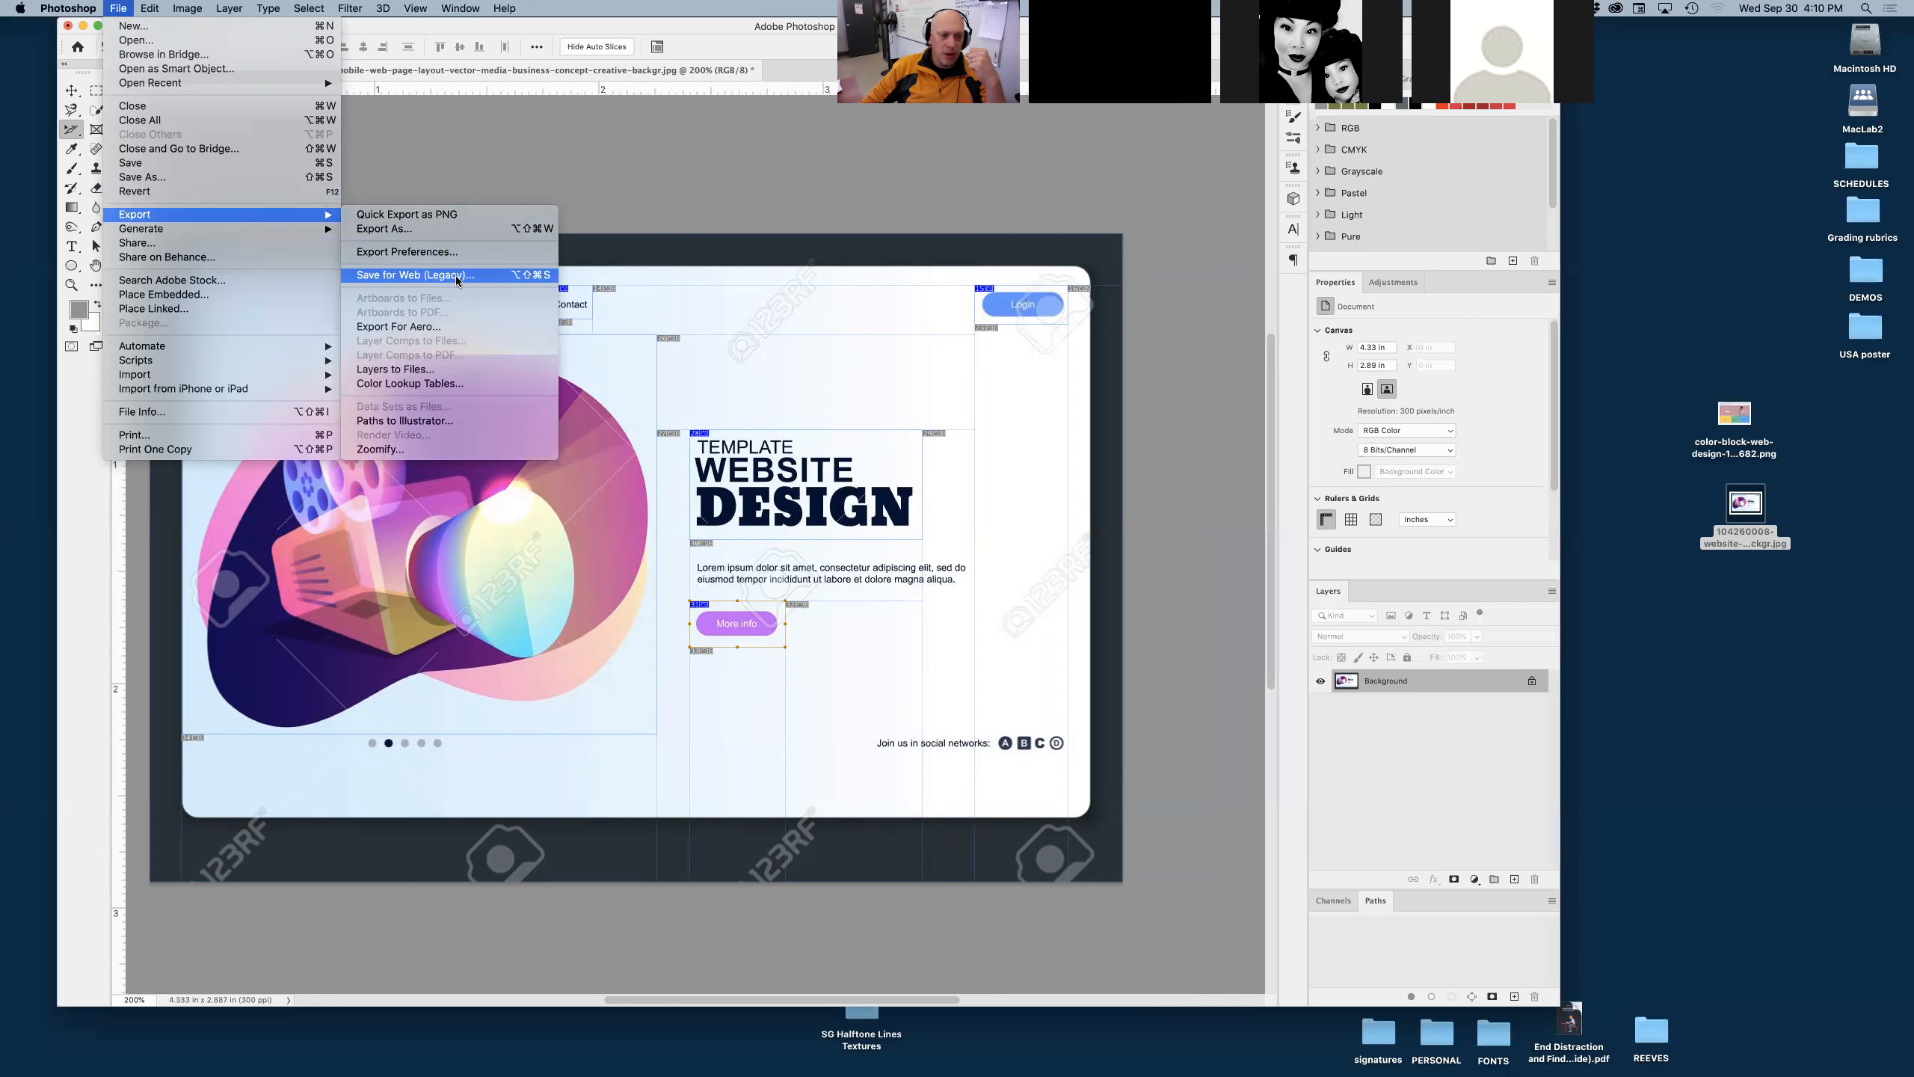
left_click(456, 276)
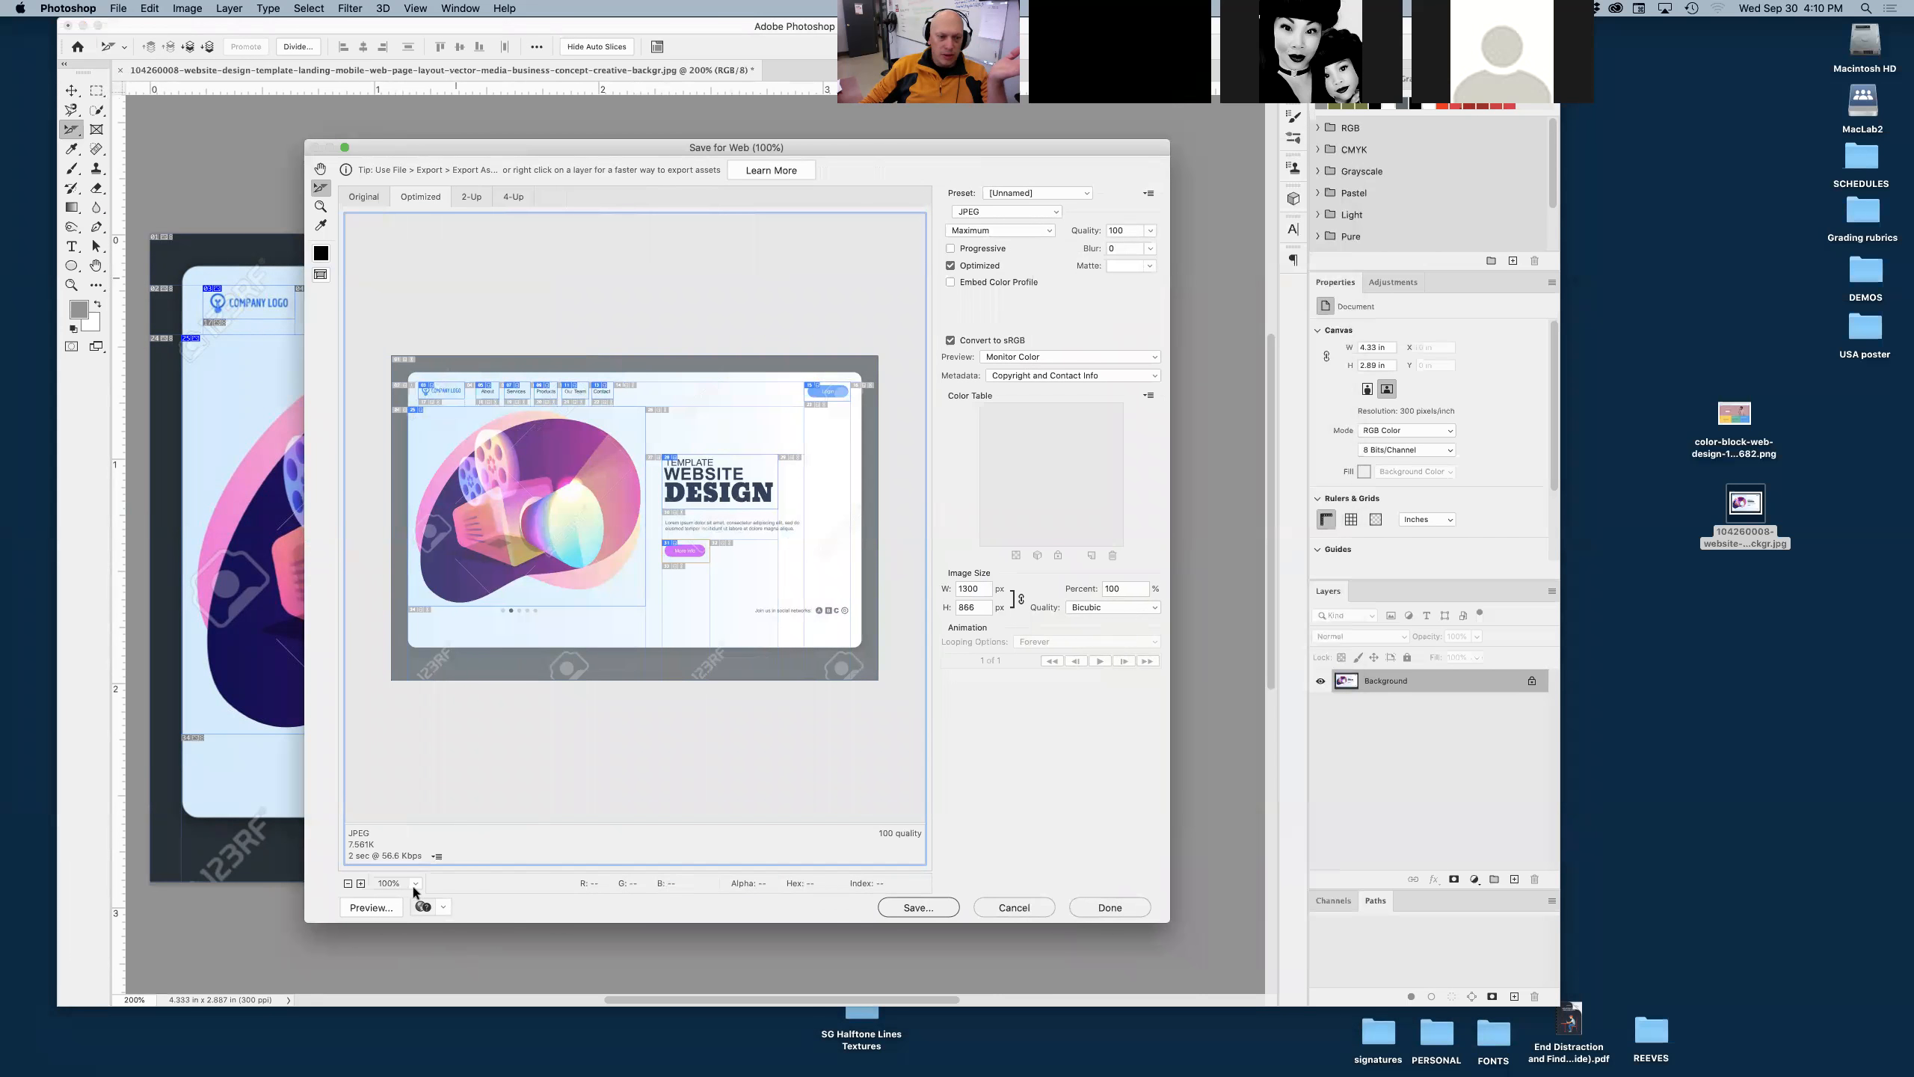
left_click(361, 884)
left_click(361, 884)
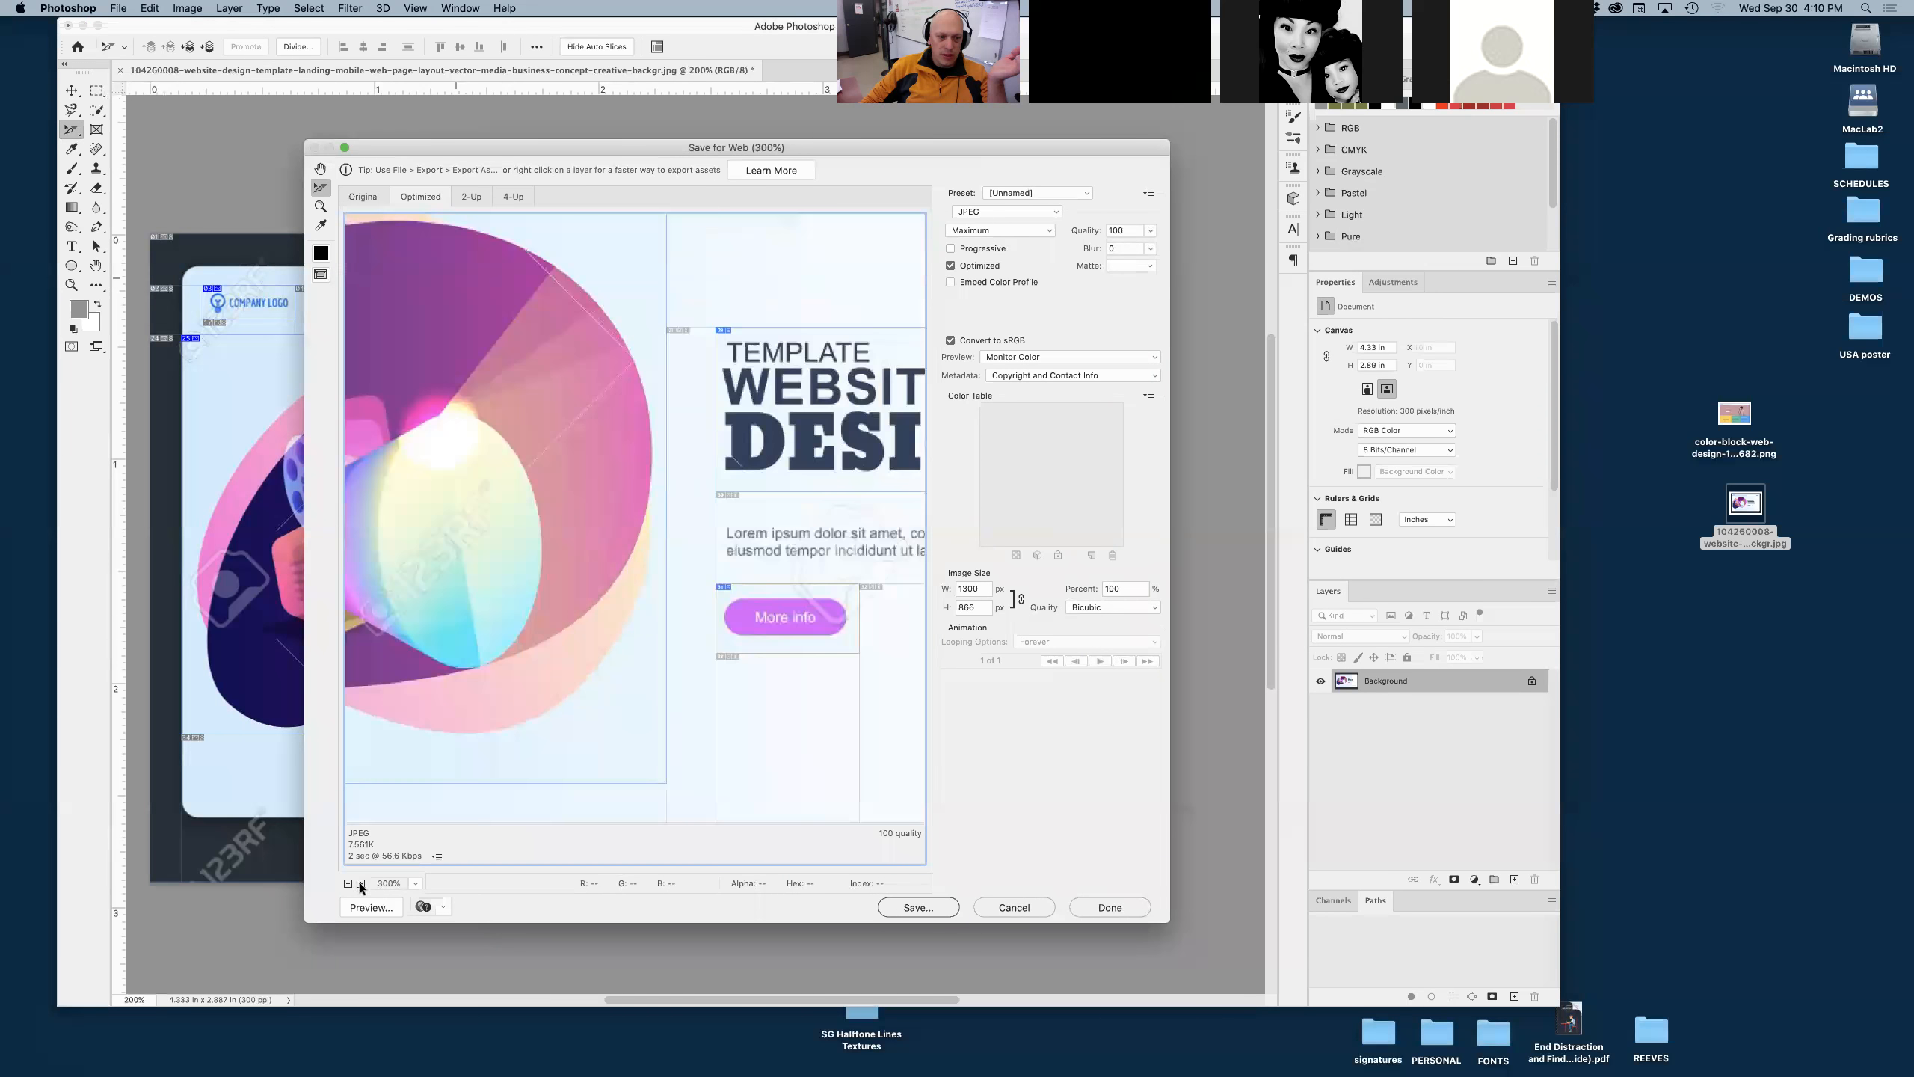
left_click(348, 884)
left_click(348, 884)
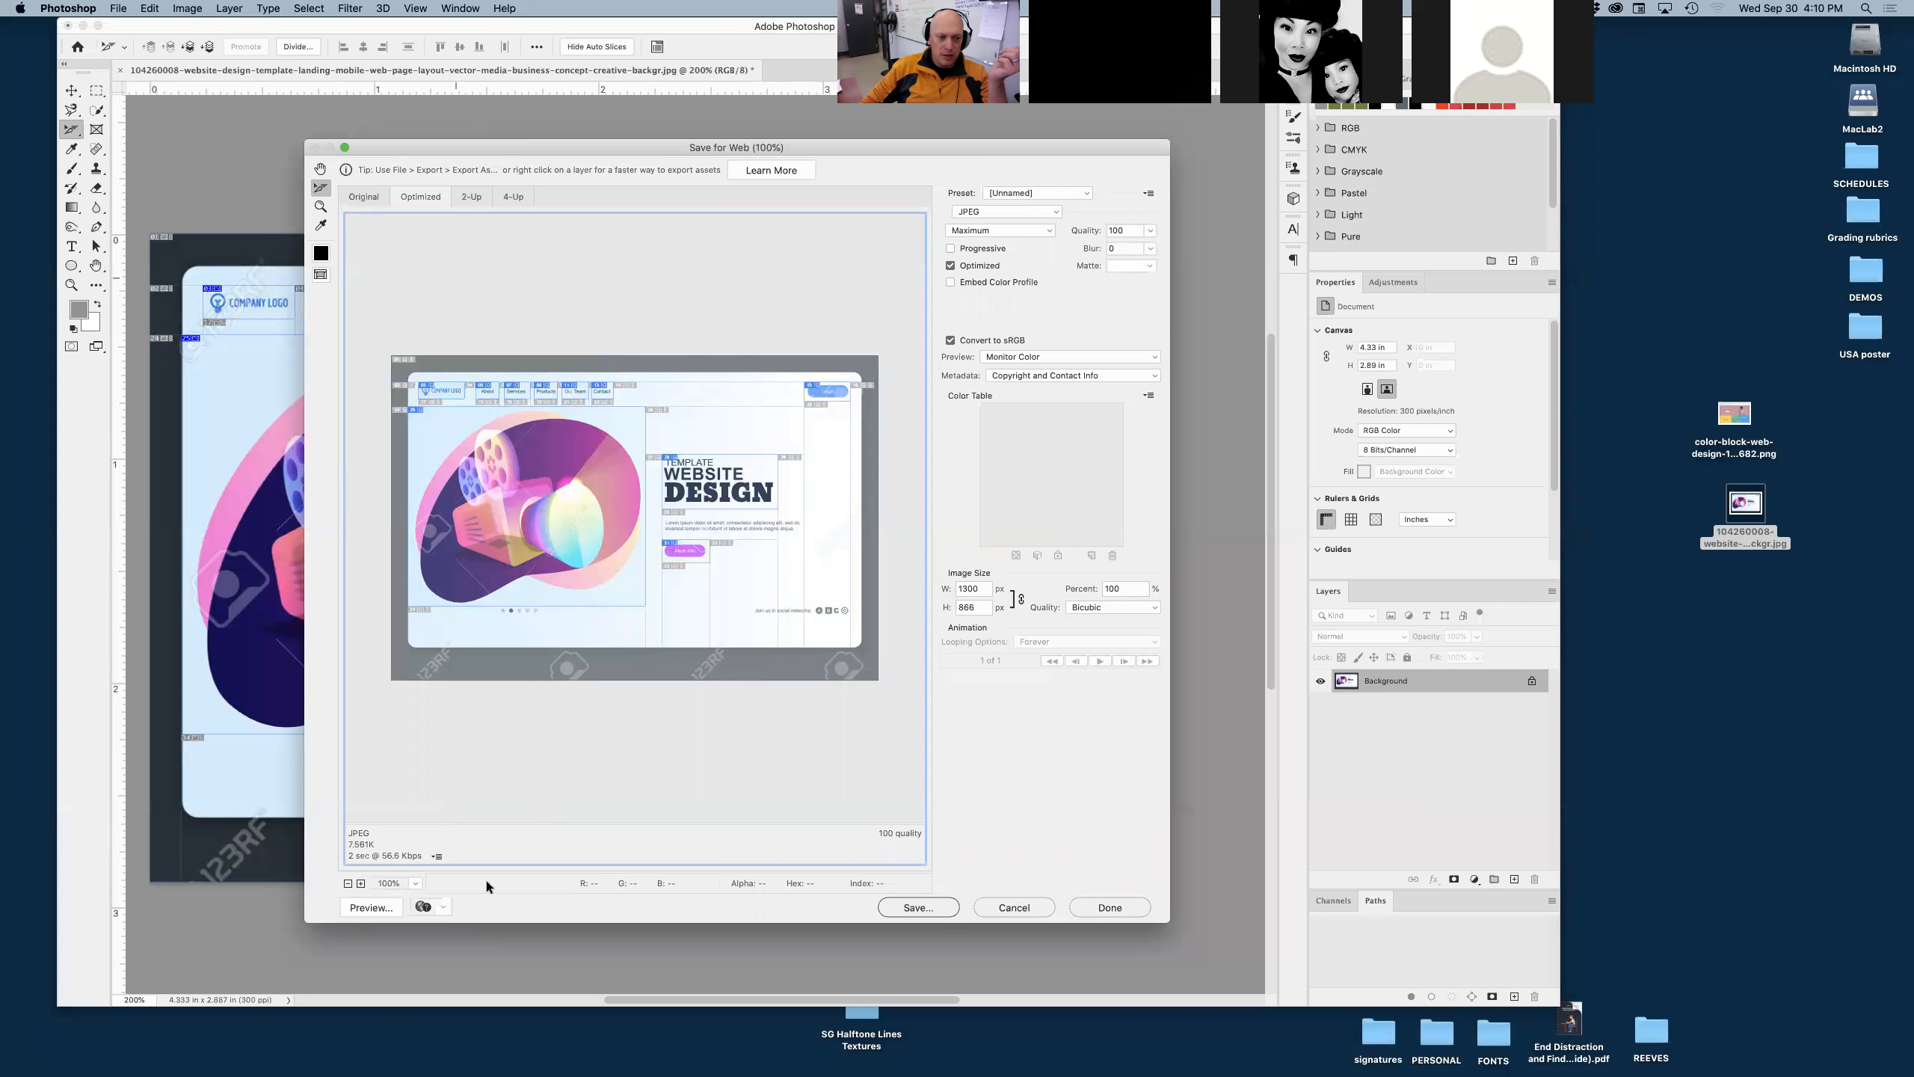
left_click(415, 883)
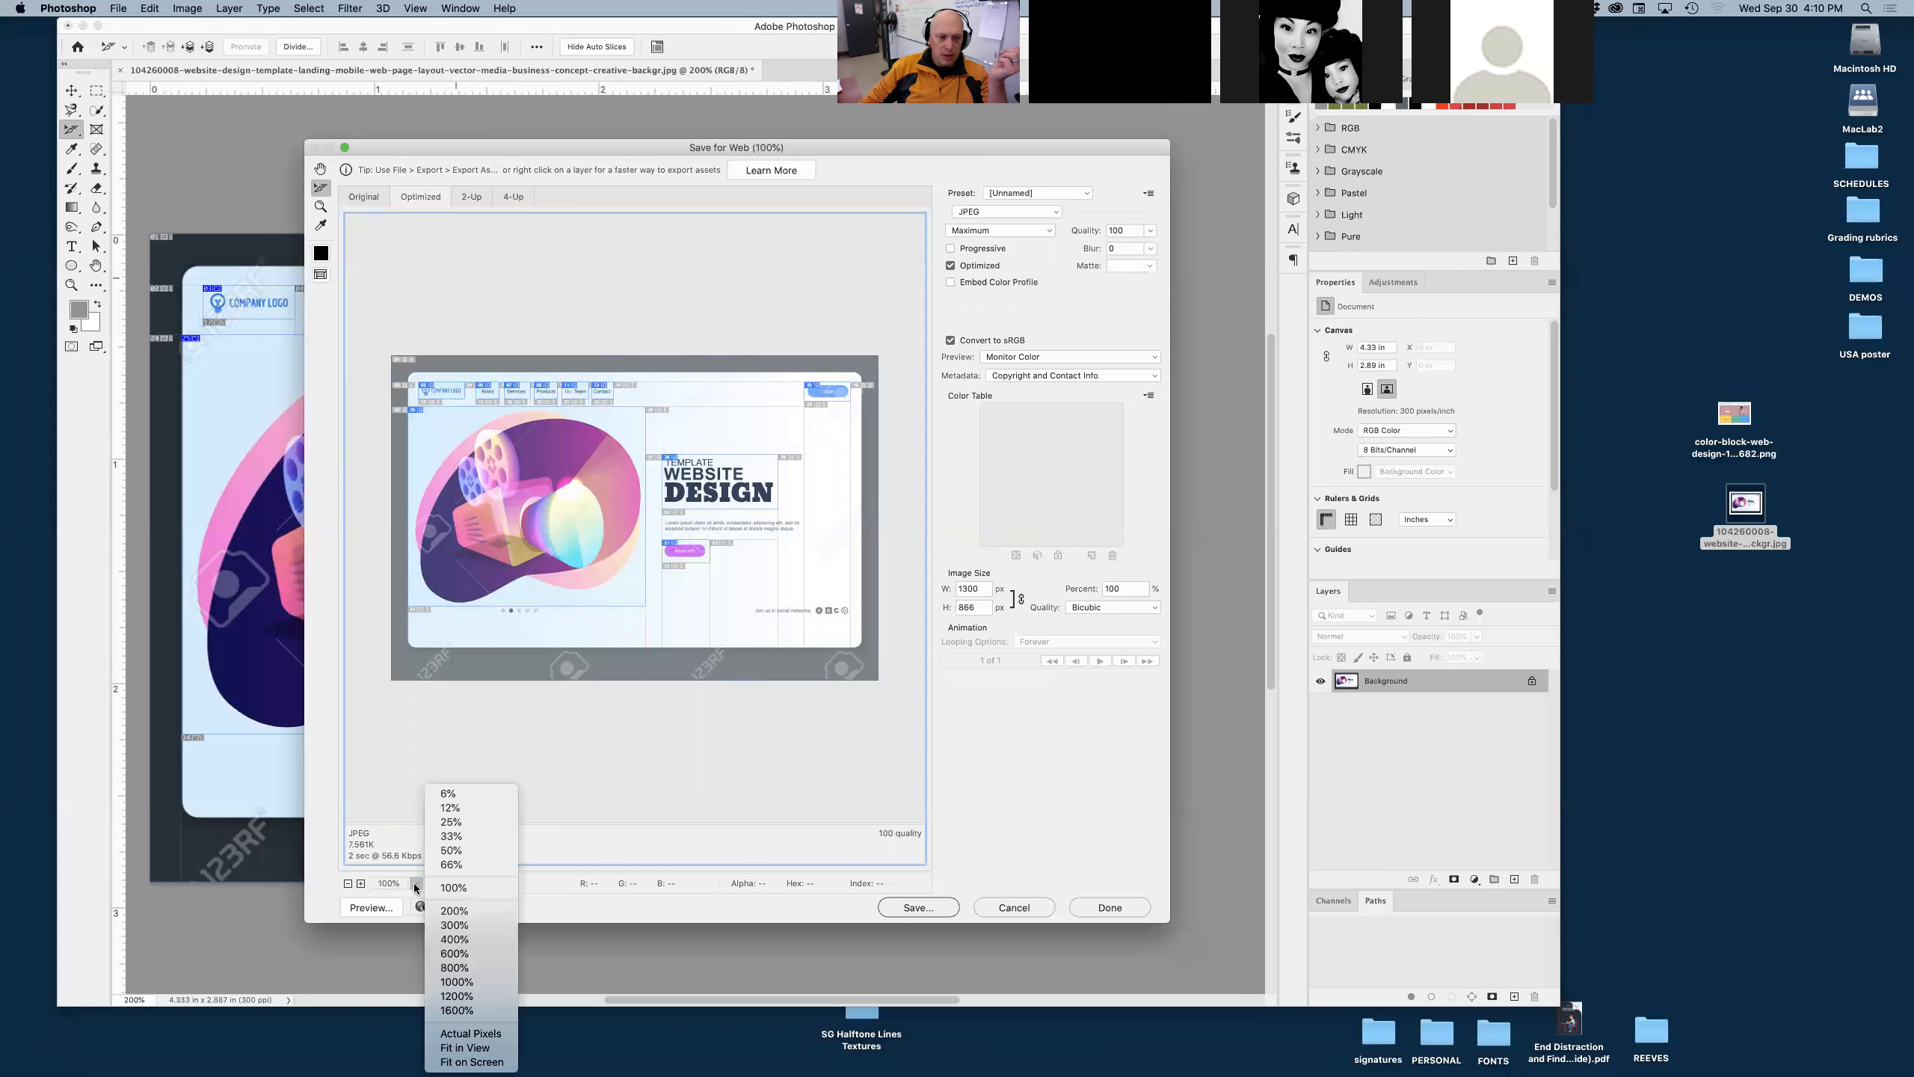
left_click(479, 1049)
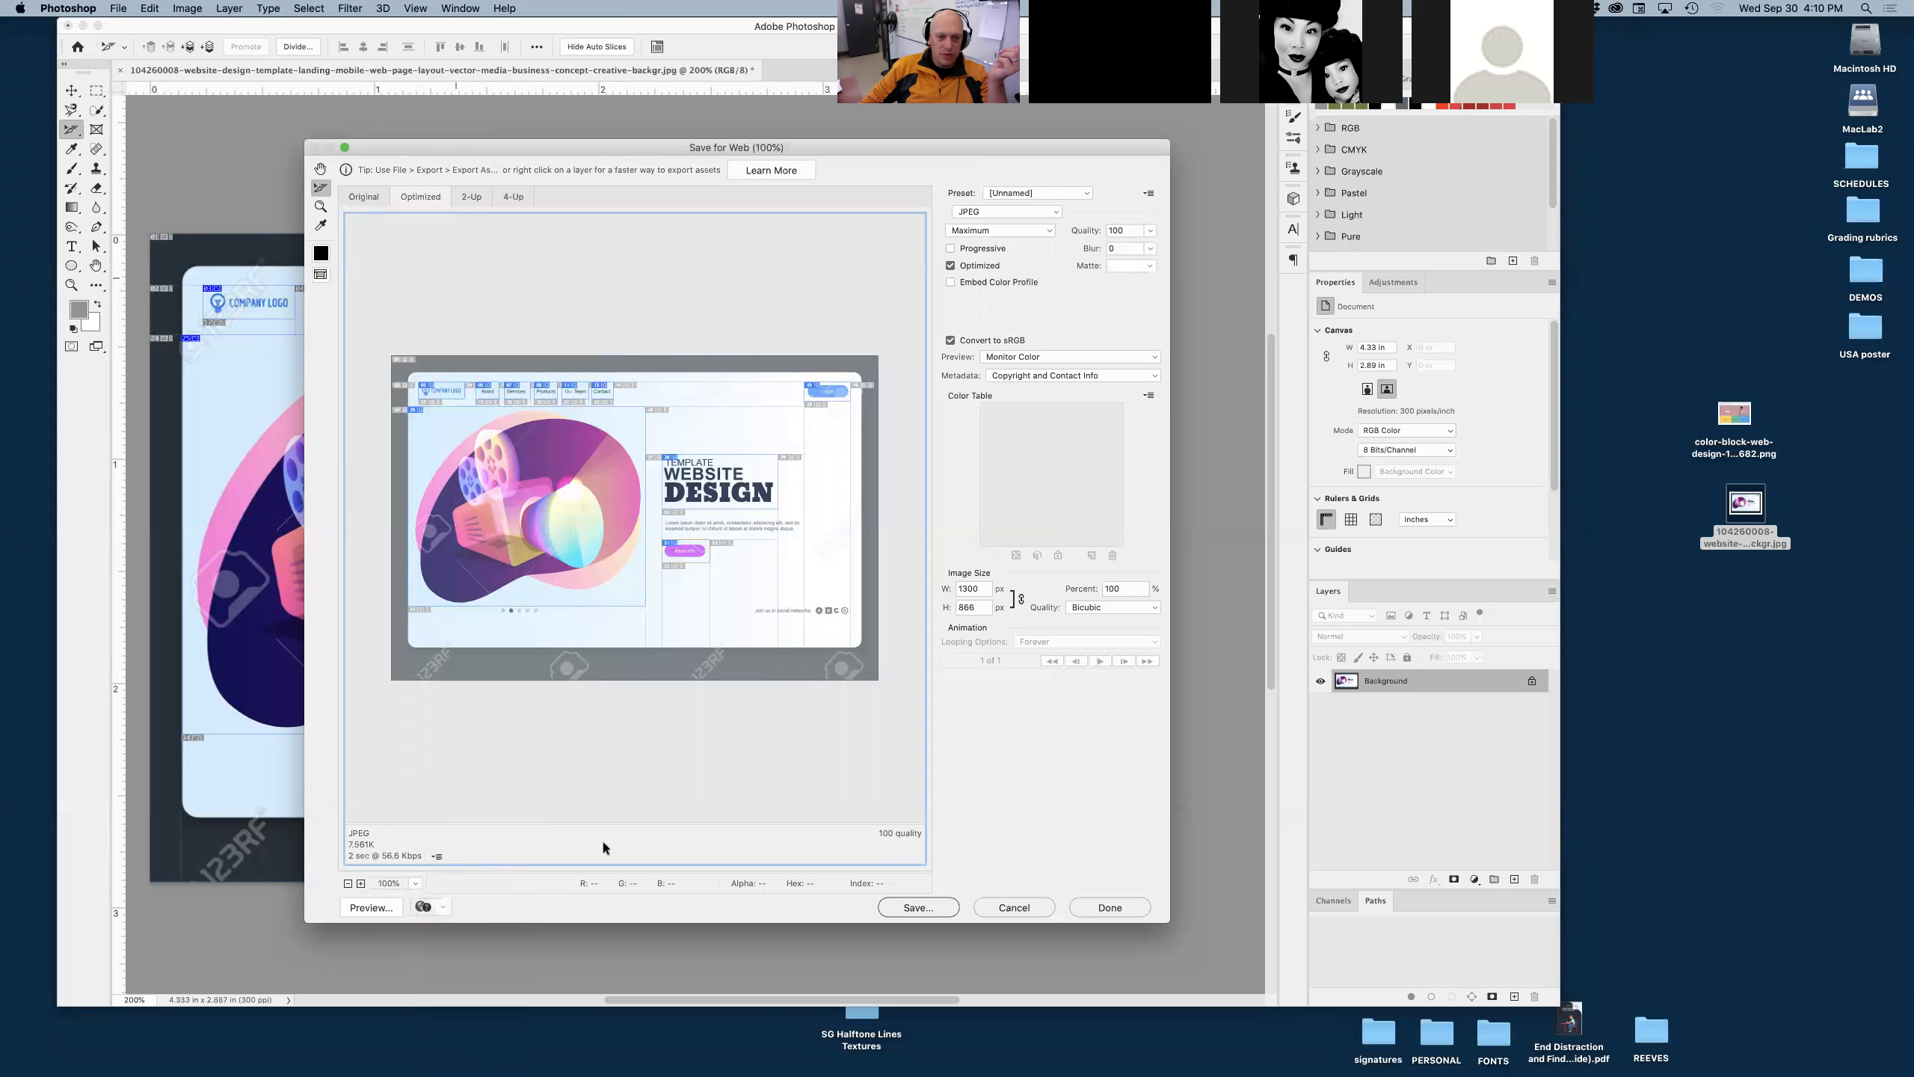
left_click_drag(1175, 921, 1302, 932)
left_click_drag(1305, 935, 1309, 939)
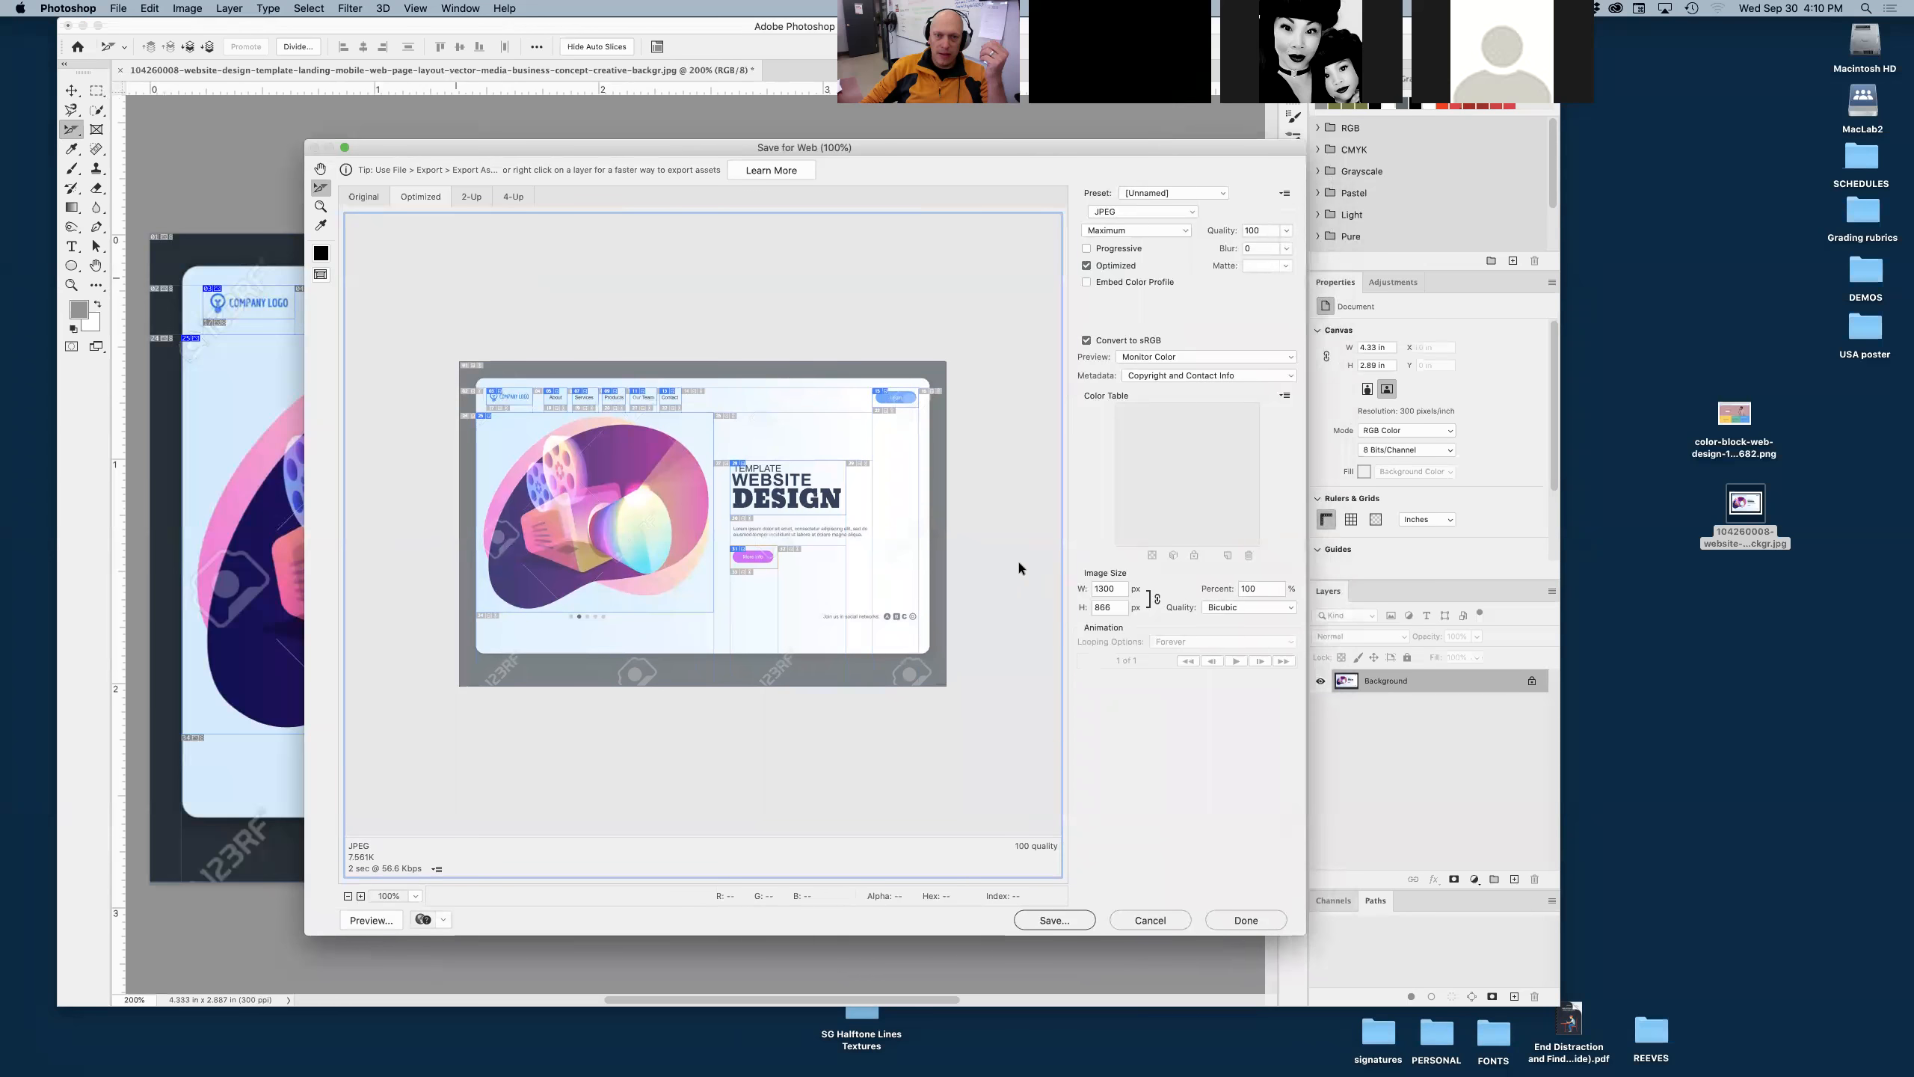
left_click(561, 450)
left_click(511, 399)
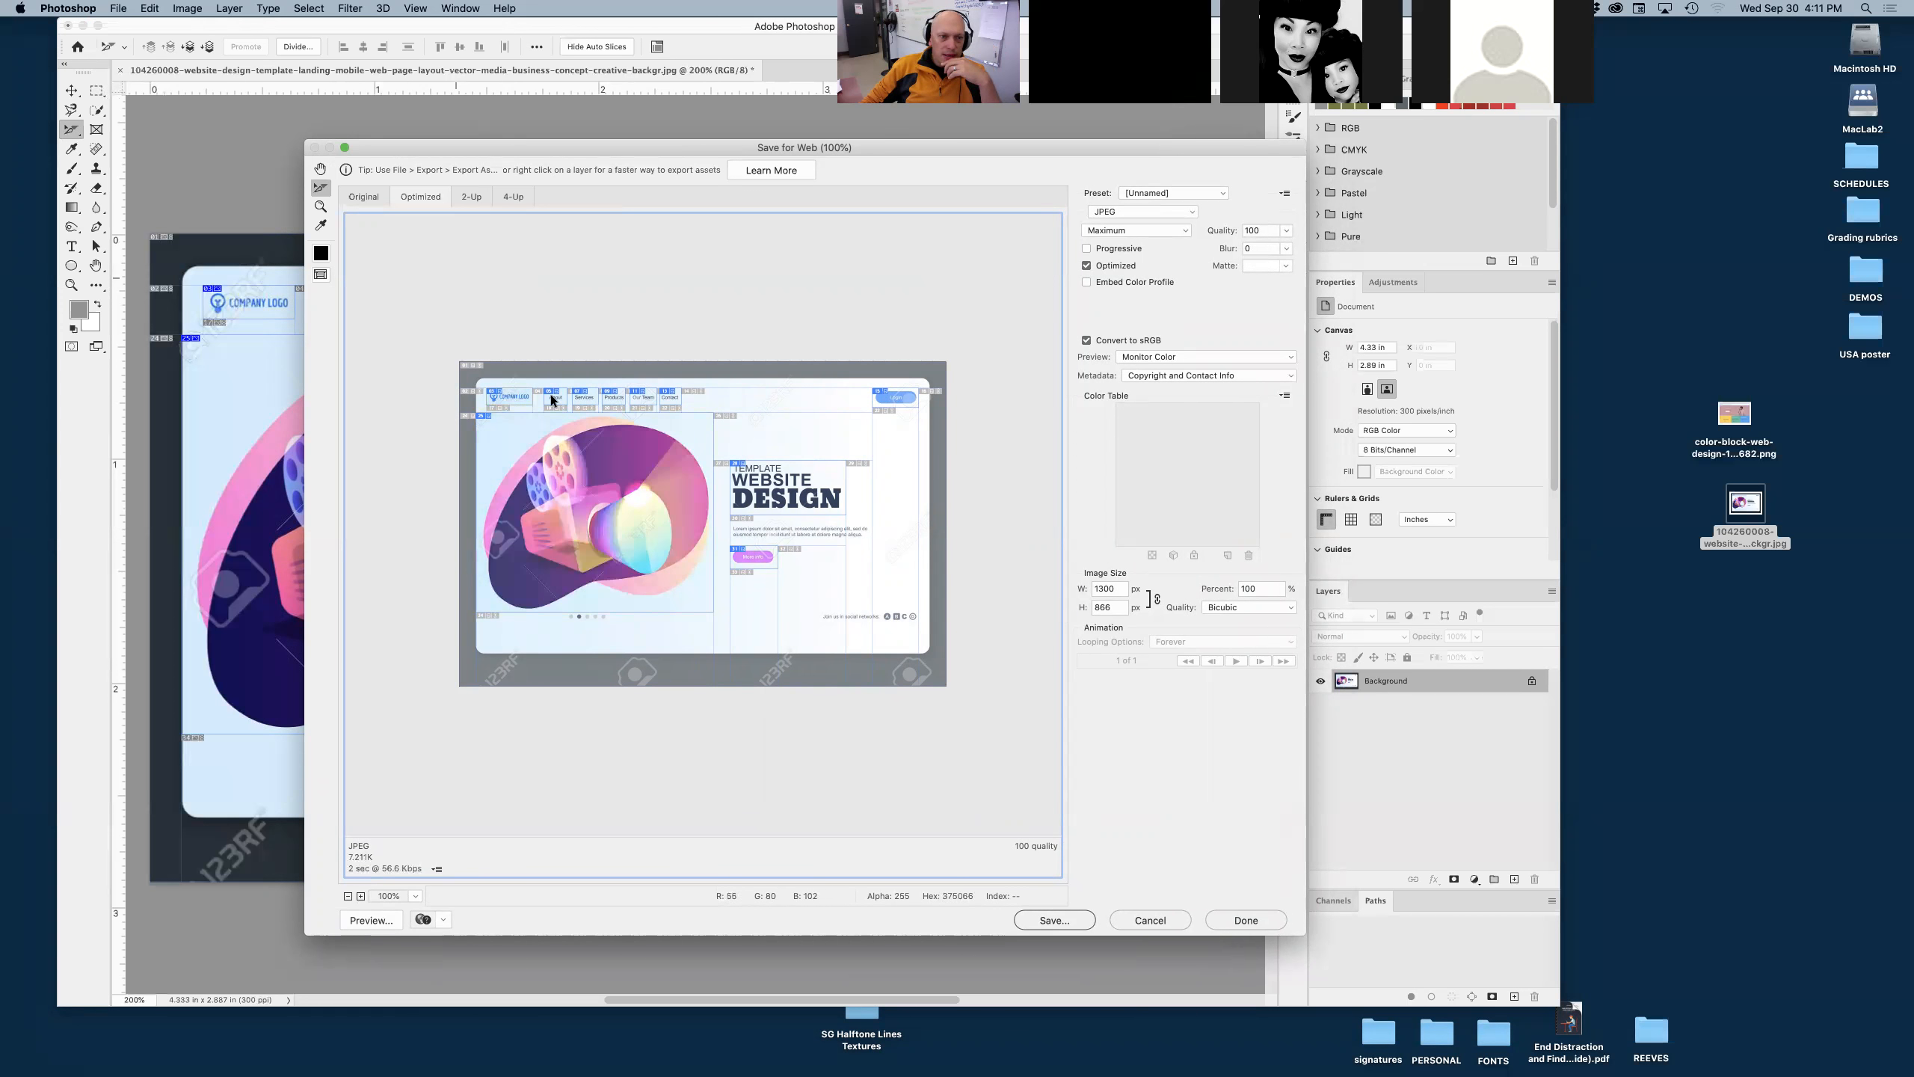
left_click(641, 460)
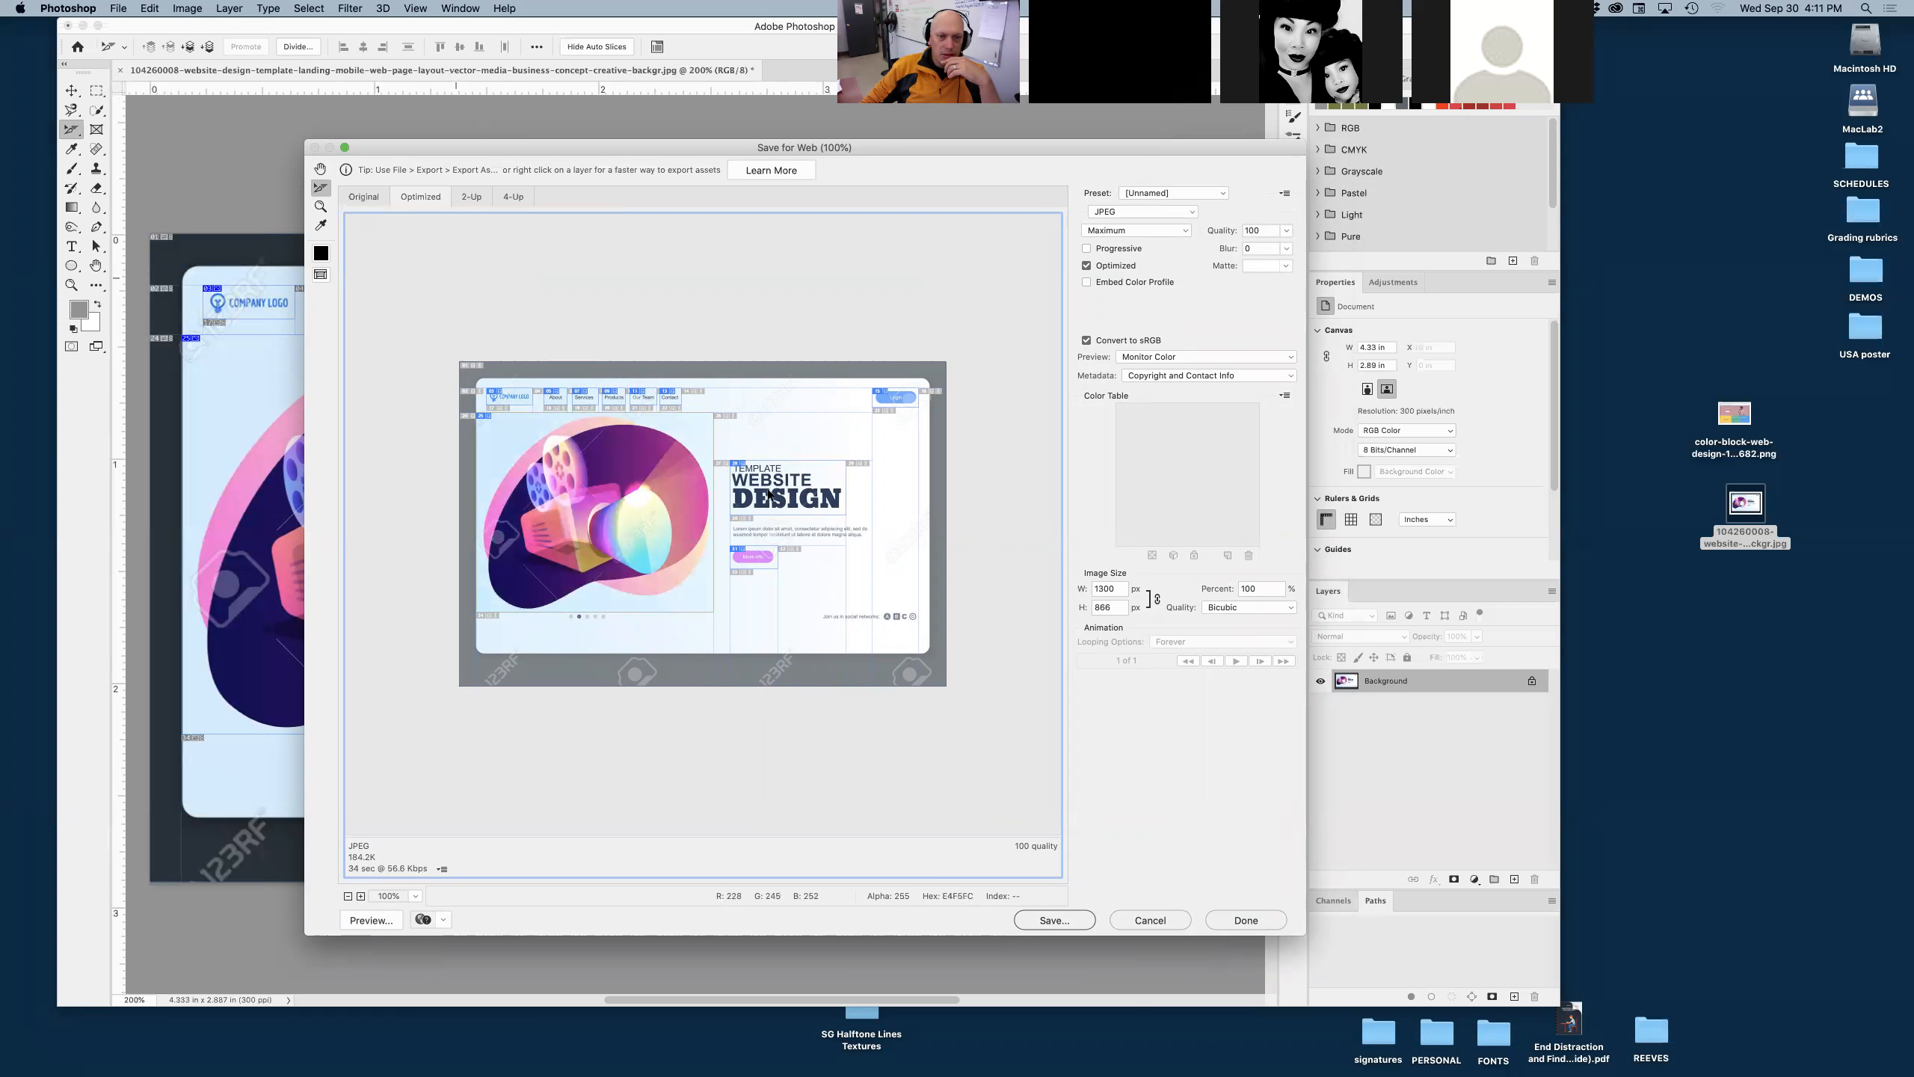
left_click(772, 495)
left_click(646, 497)
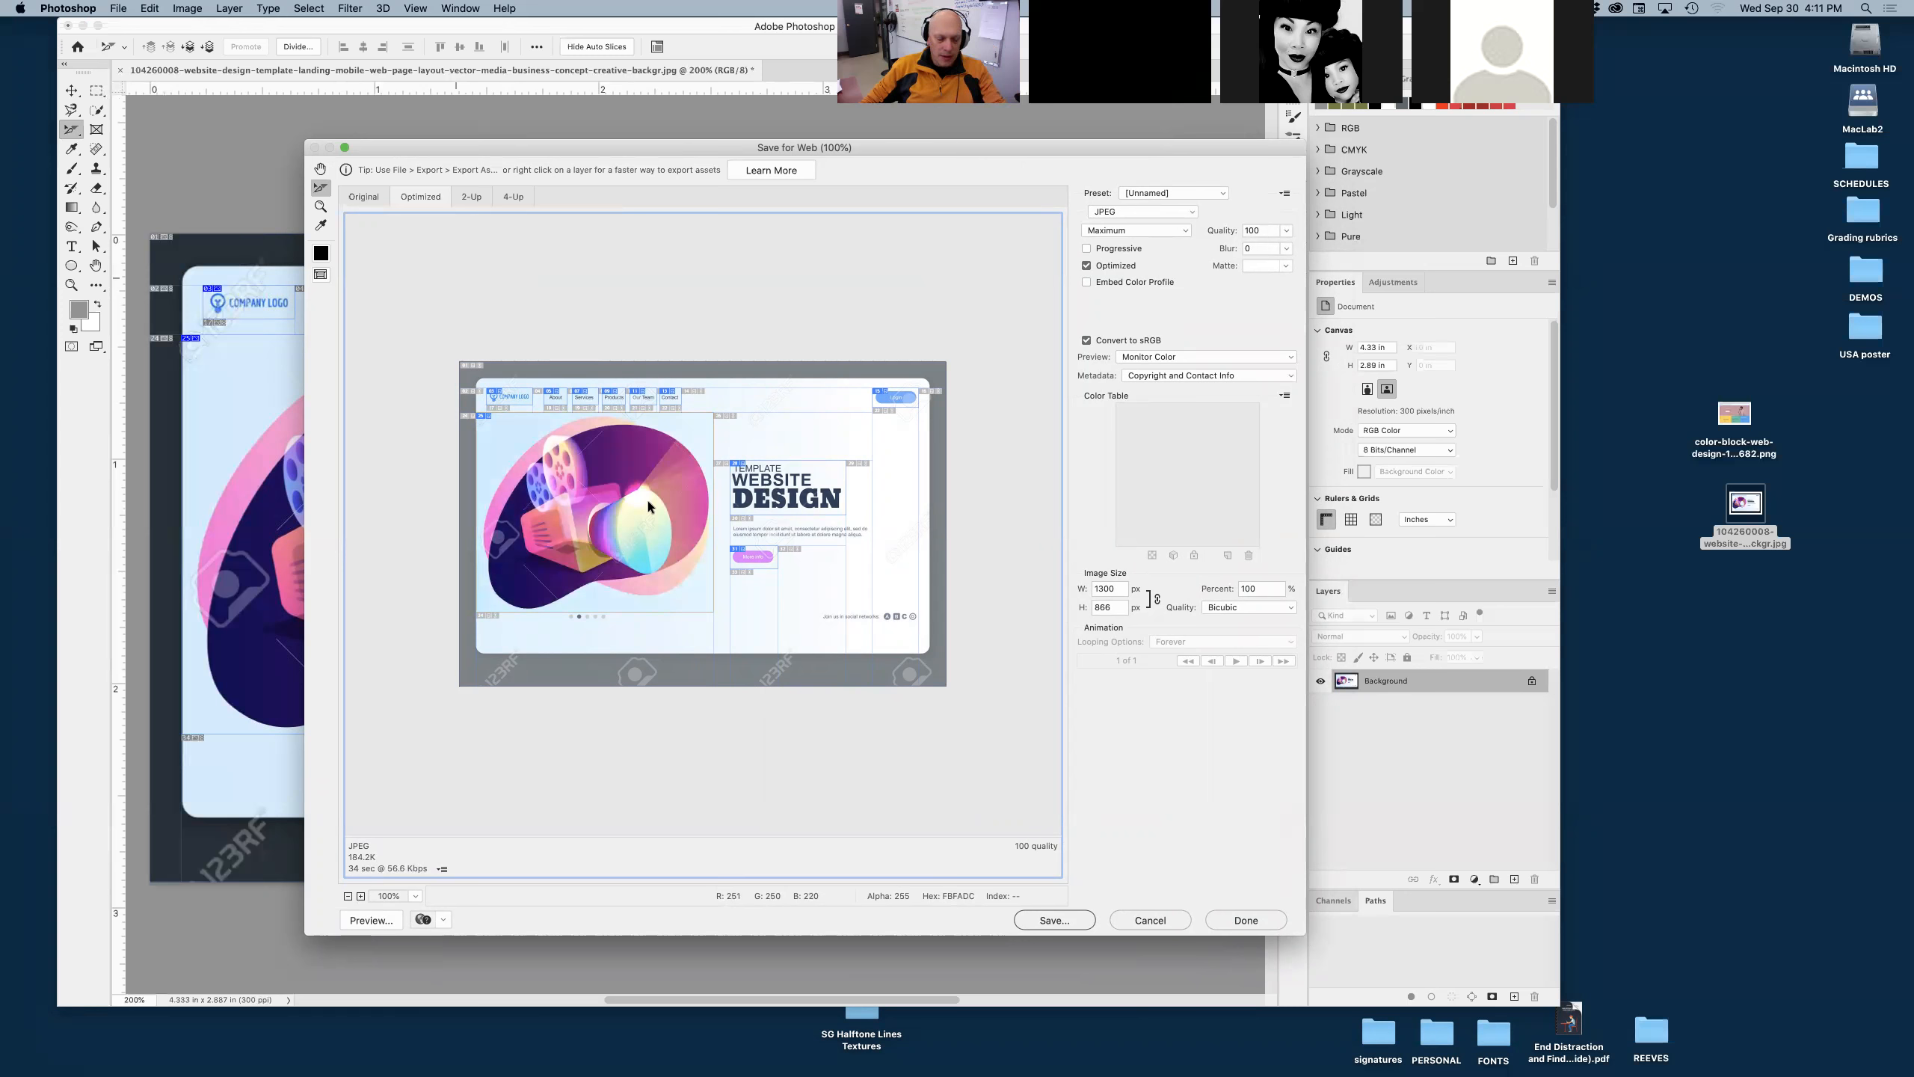
- Select the logo, navigation link, login button, more info button, heading and projector illustration slices together in the export preview
left_click(515, 400)
left_click(554, 400)
left_click(581, 402)
left_click(646, 400)
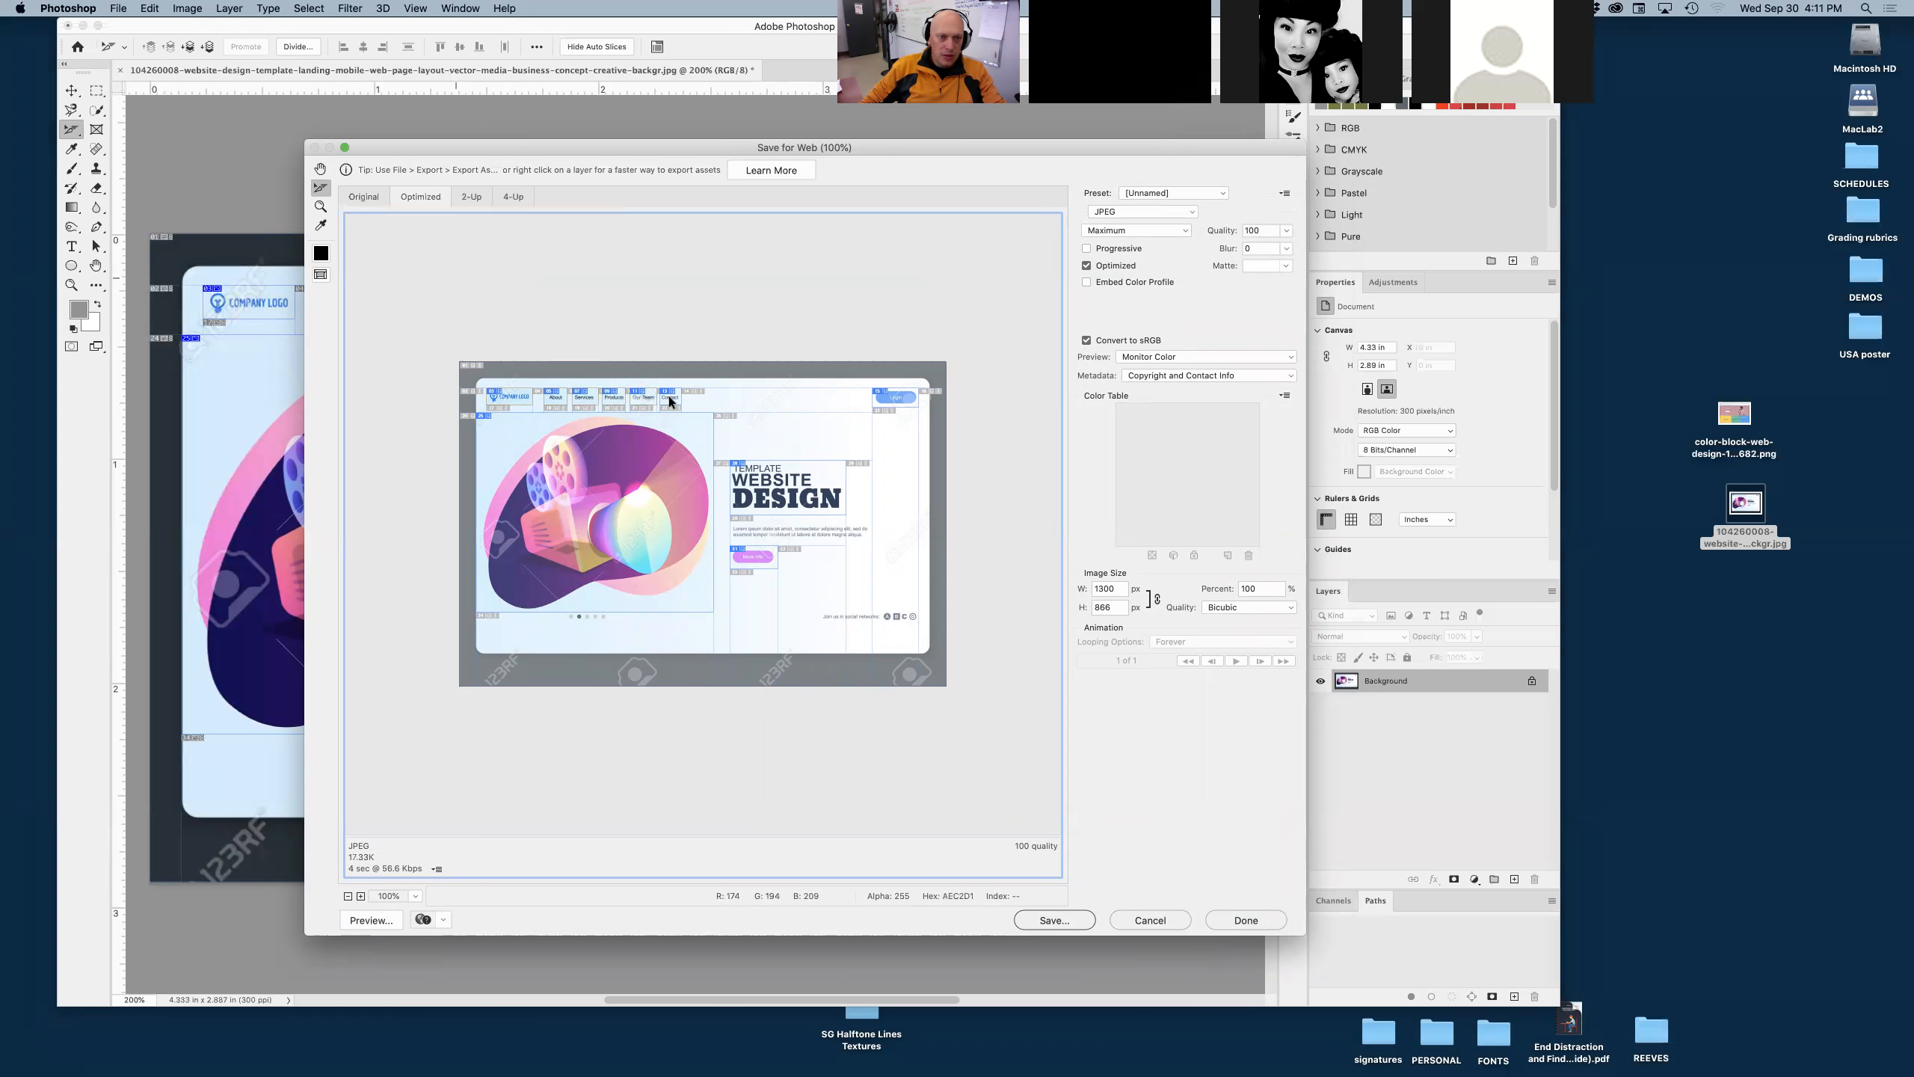
left_click(897, 398)
left_click(763, 561, "shift")
left_click(763, 500, "shift")
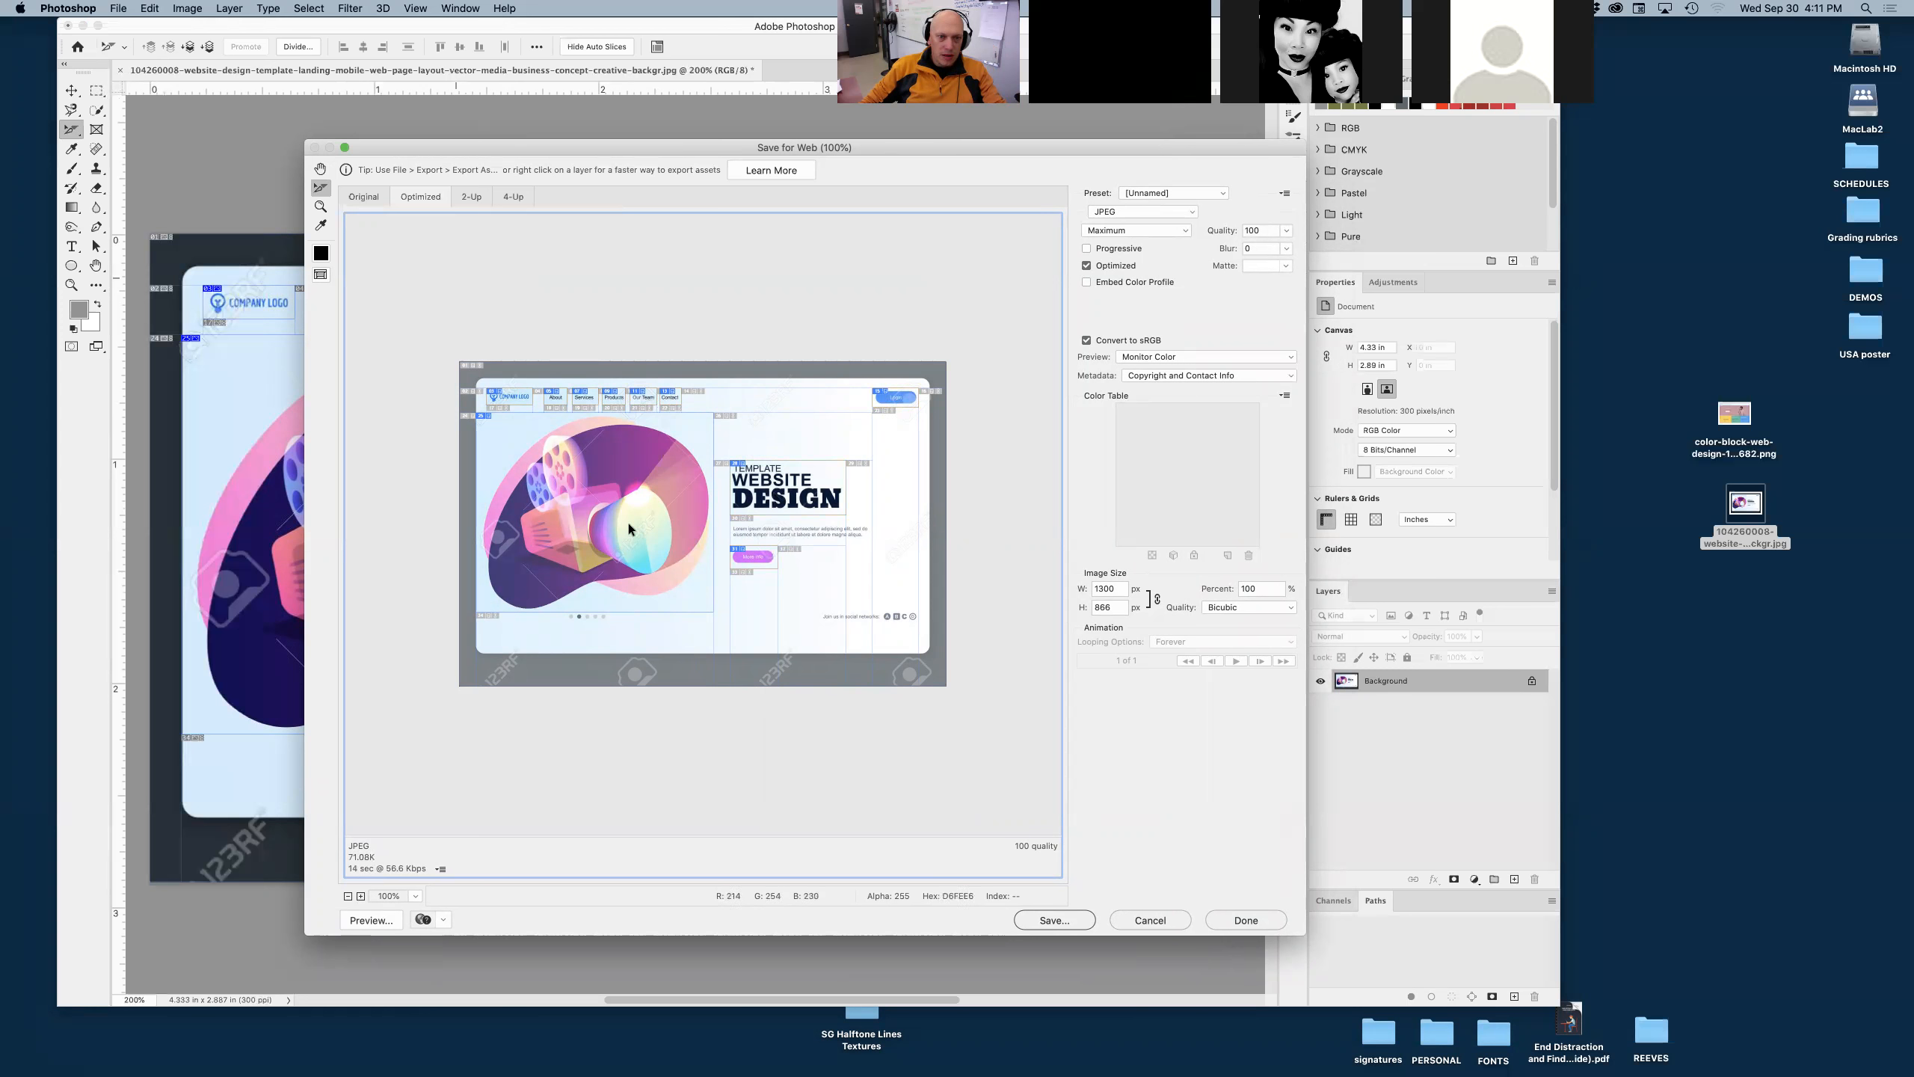
left_click(565, 498, "shift")
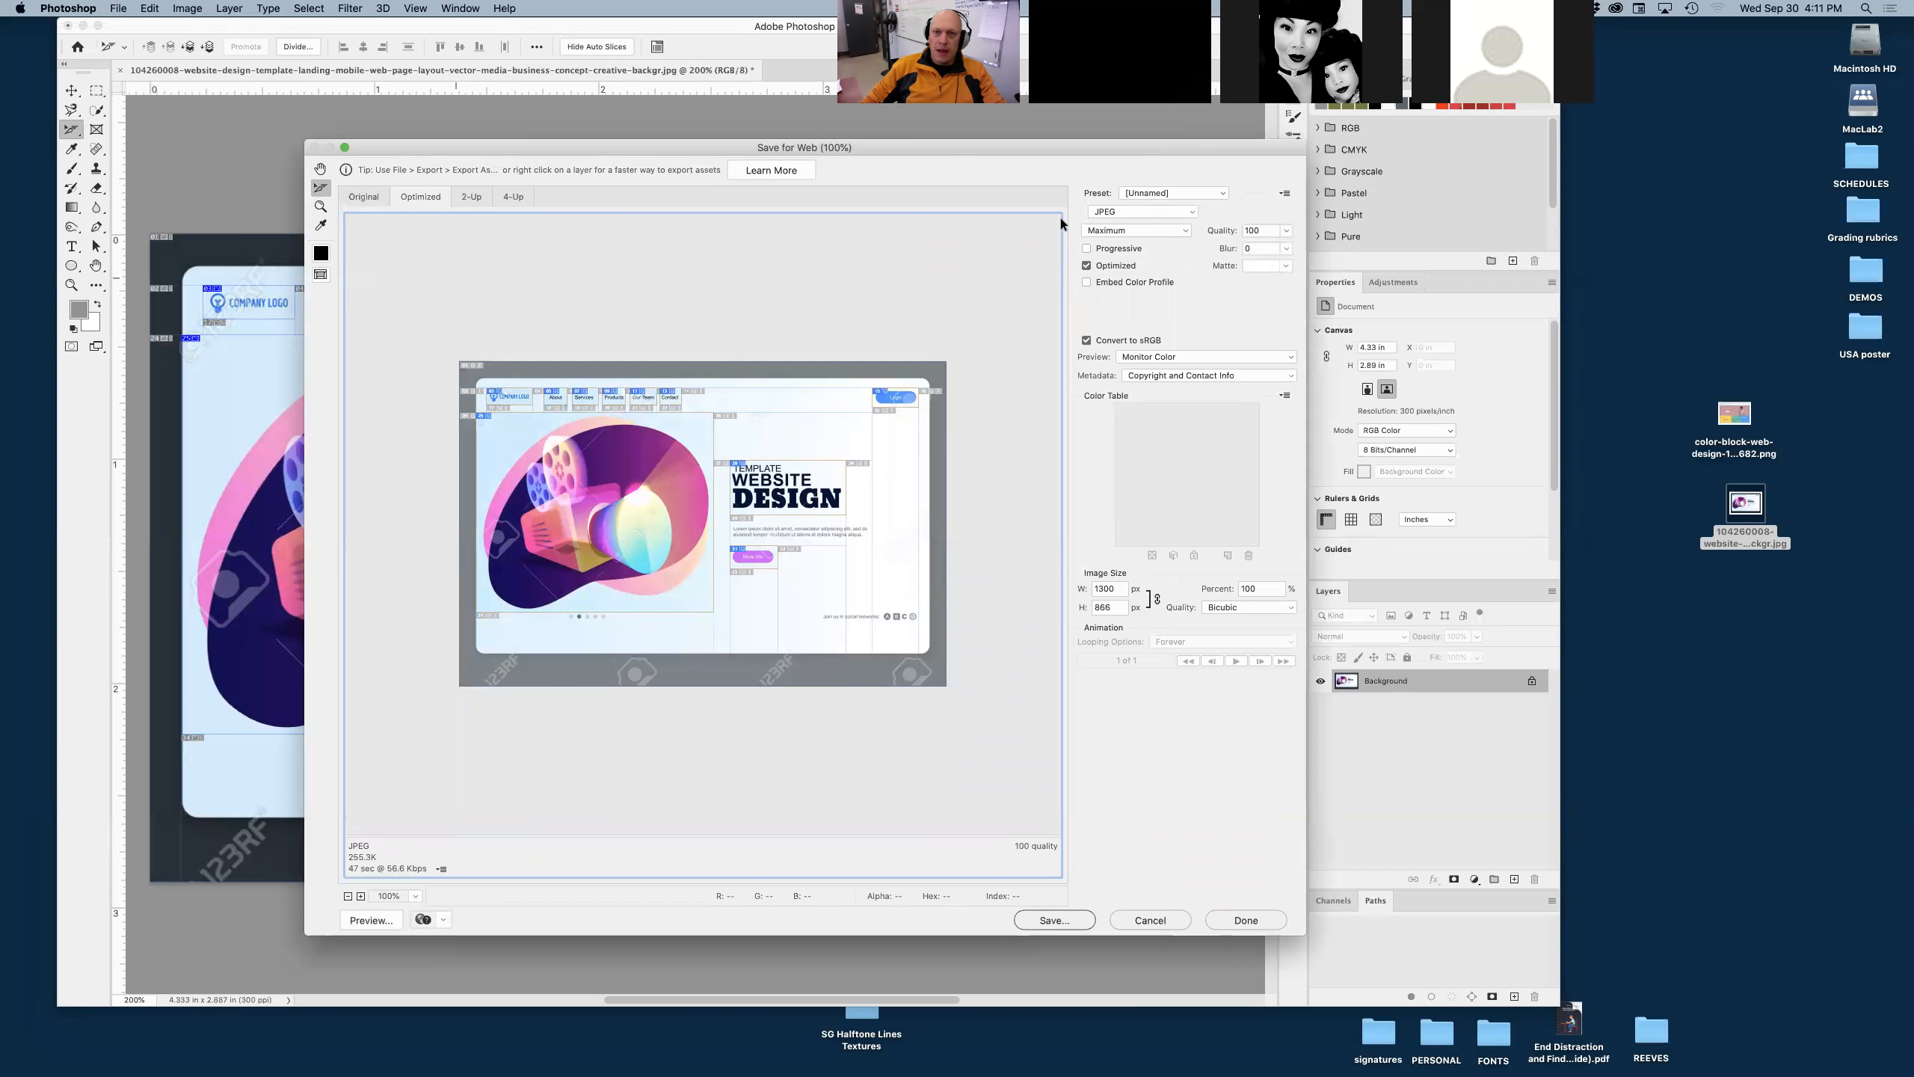
- Review the available file formats and the quality setting for the selected slices, keeping JPEG at quality 100
left_click(1162, 212)
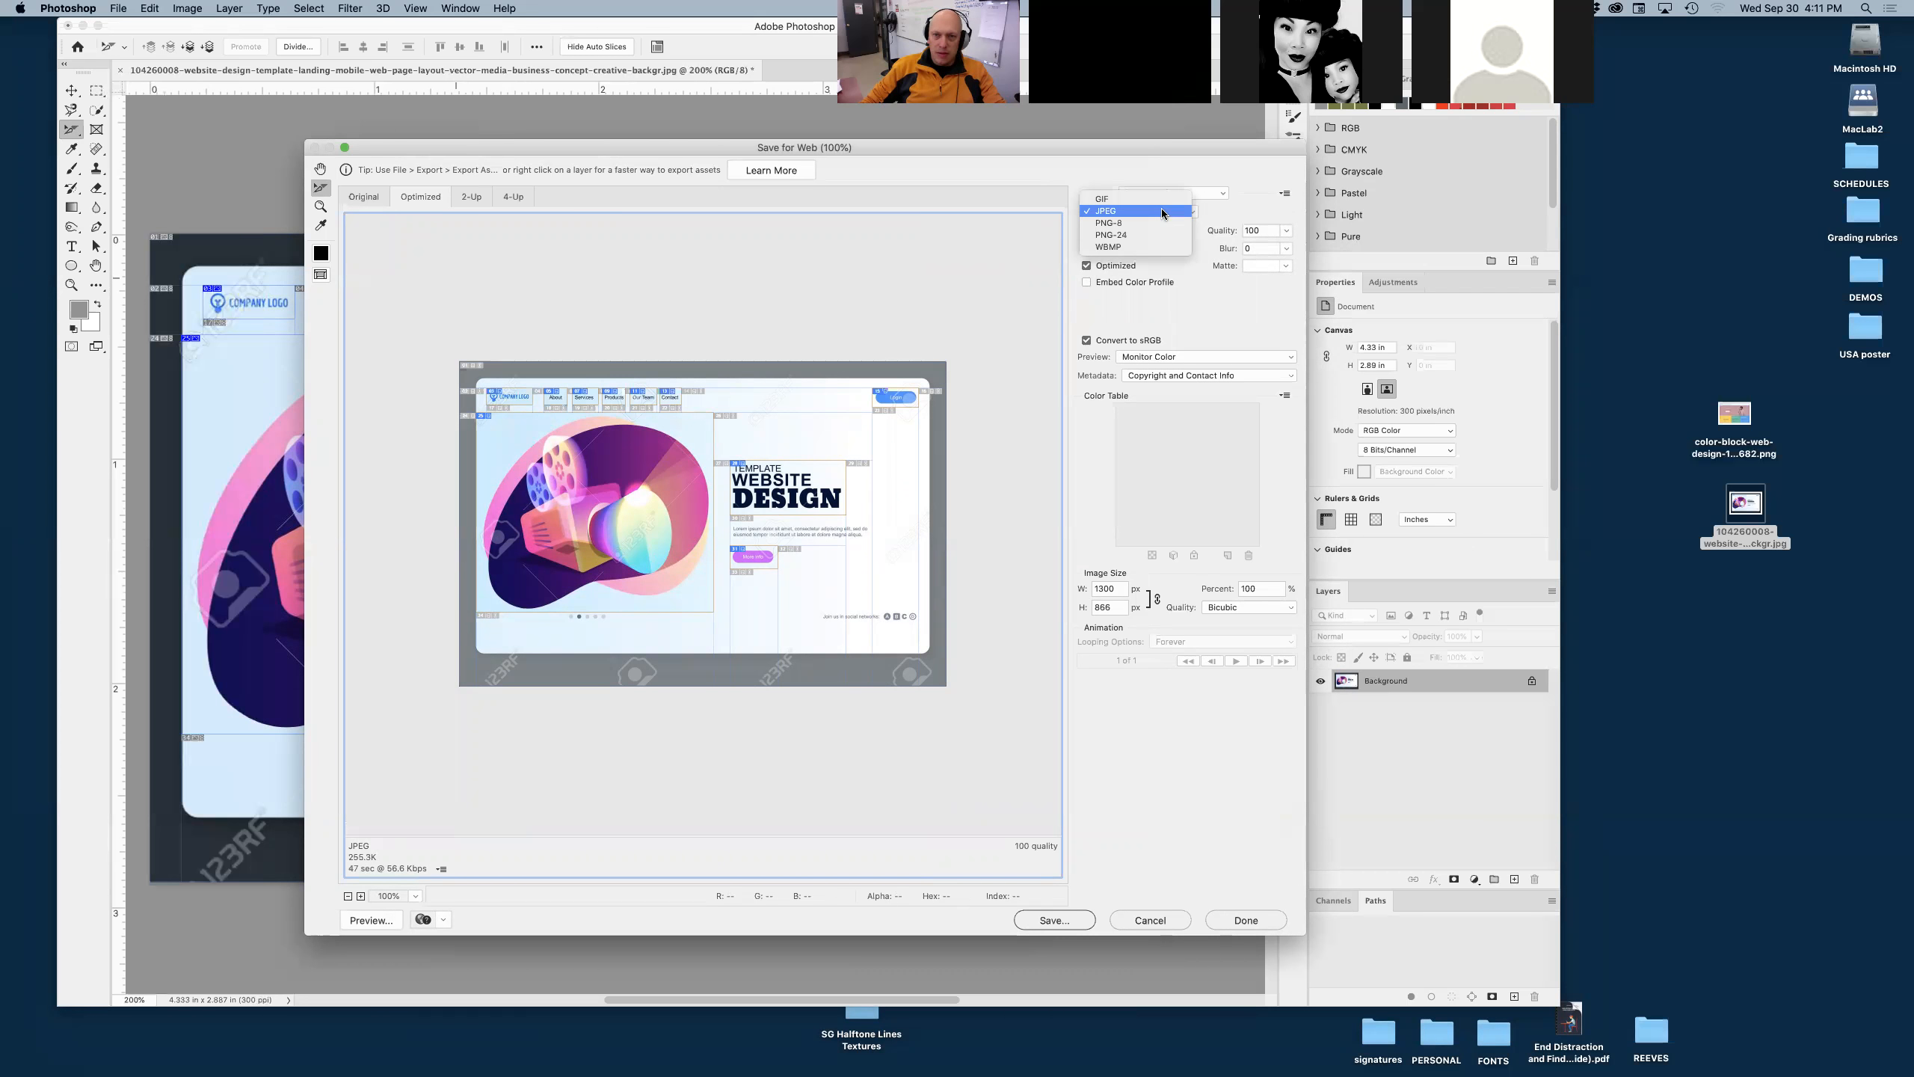
left_click(1180, 214)
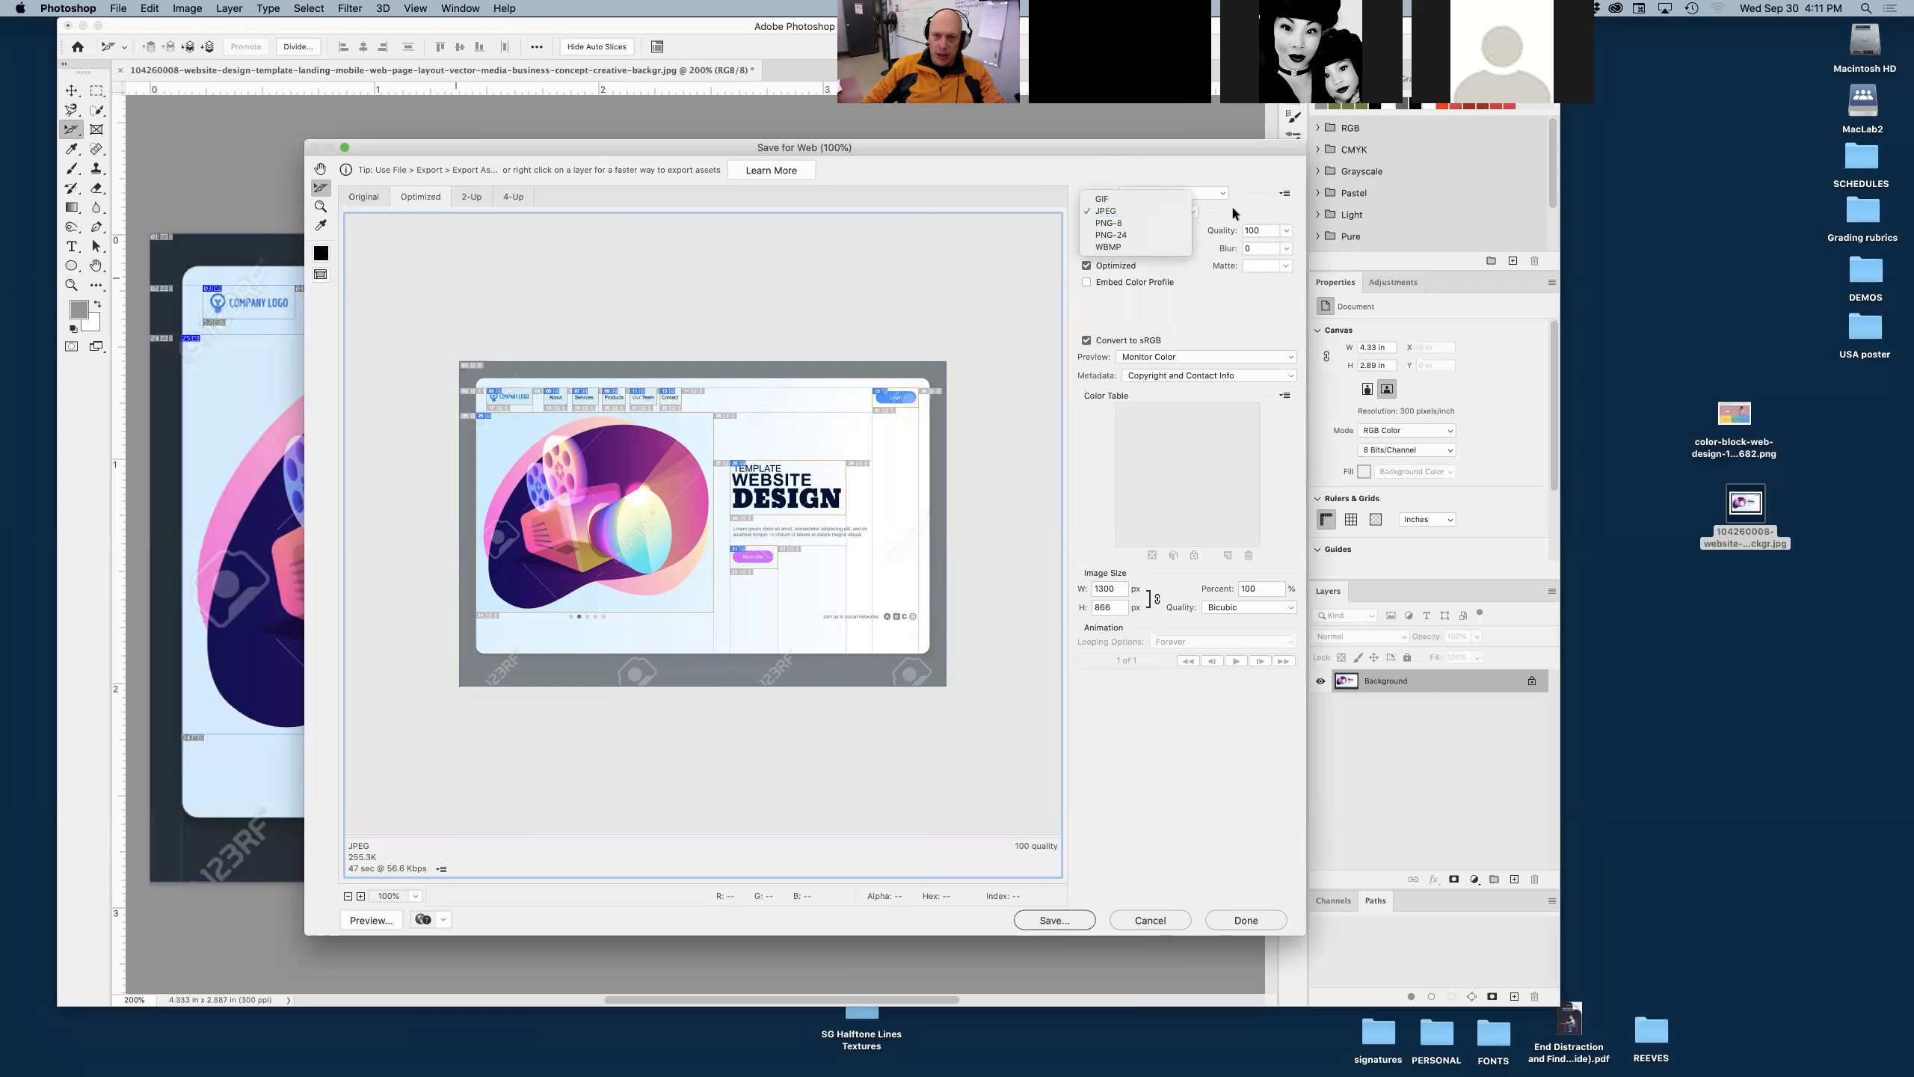
left_click(1288, 231)
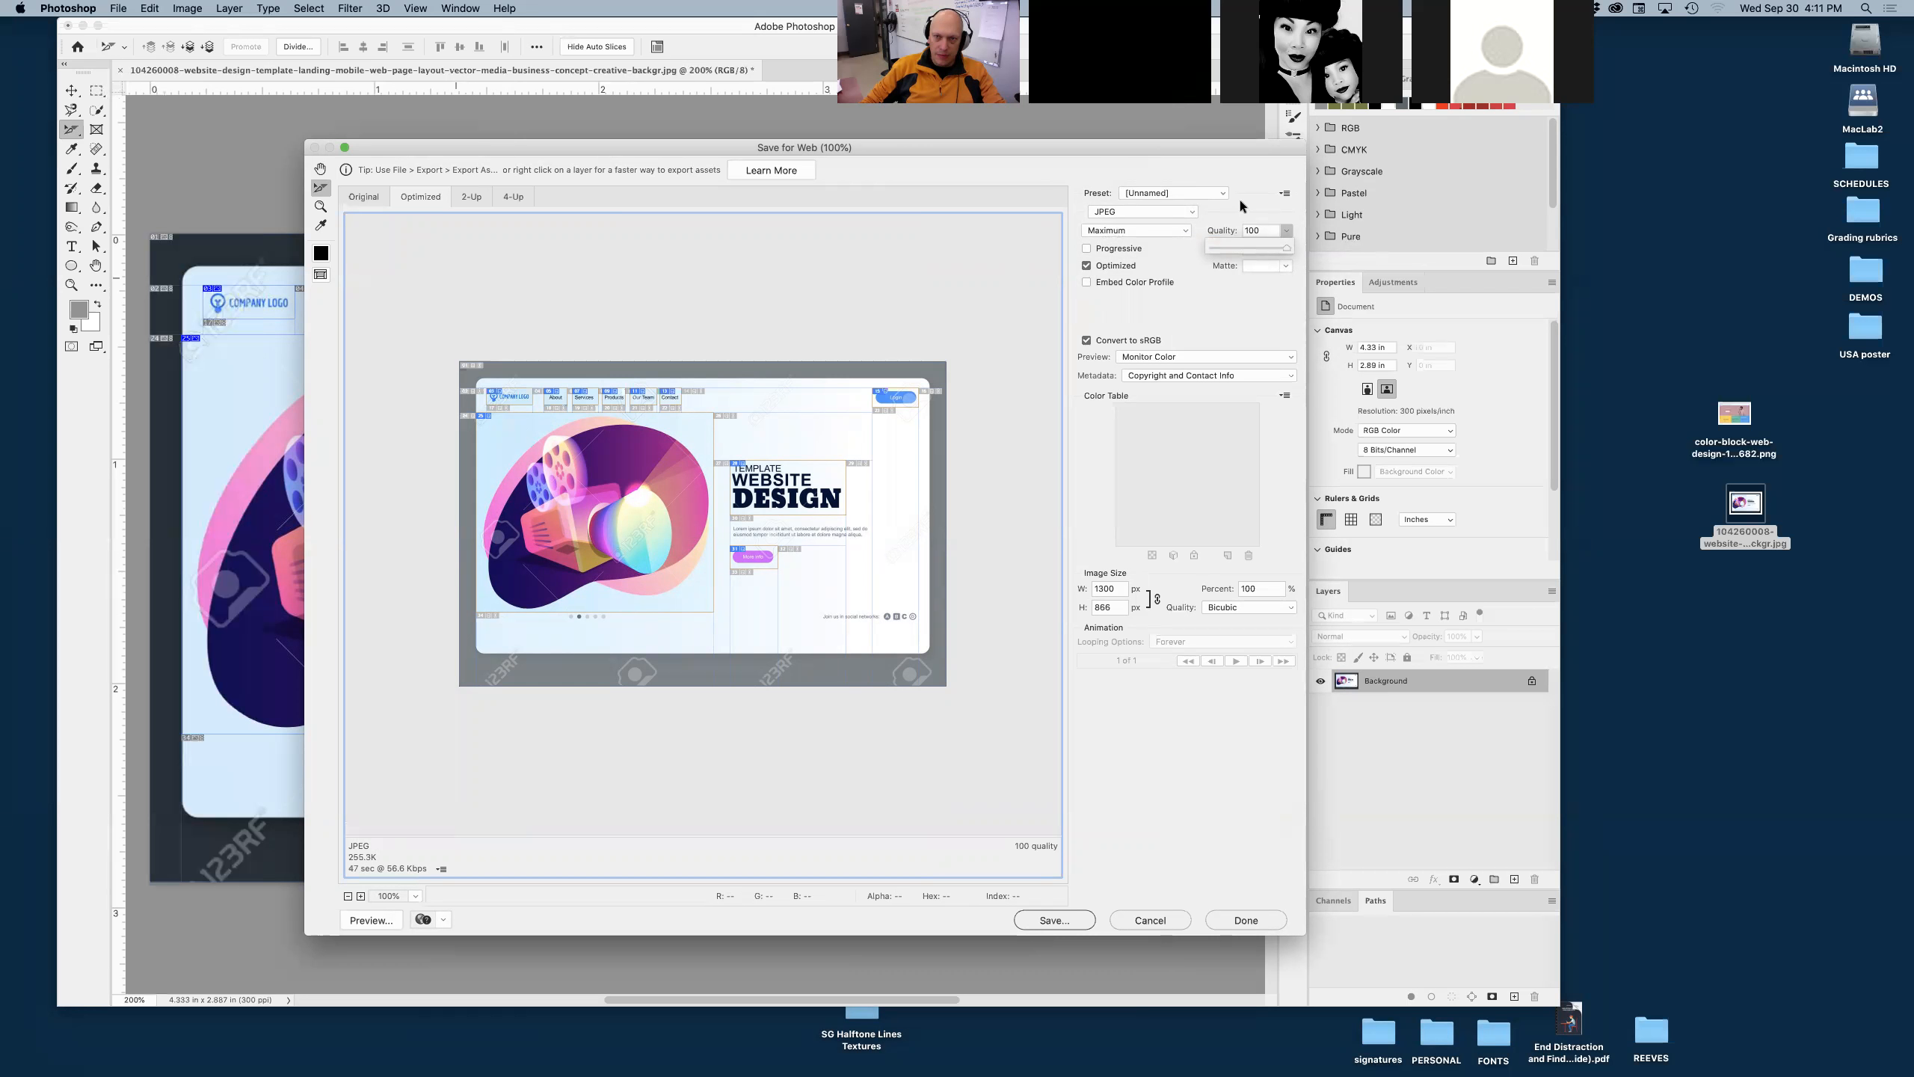
left_click(1117, 212)
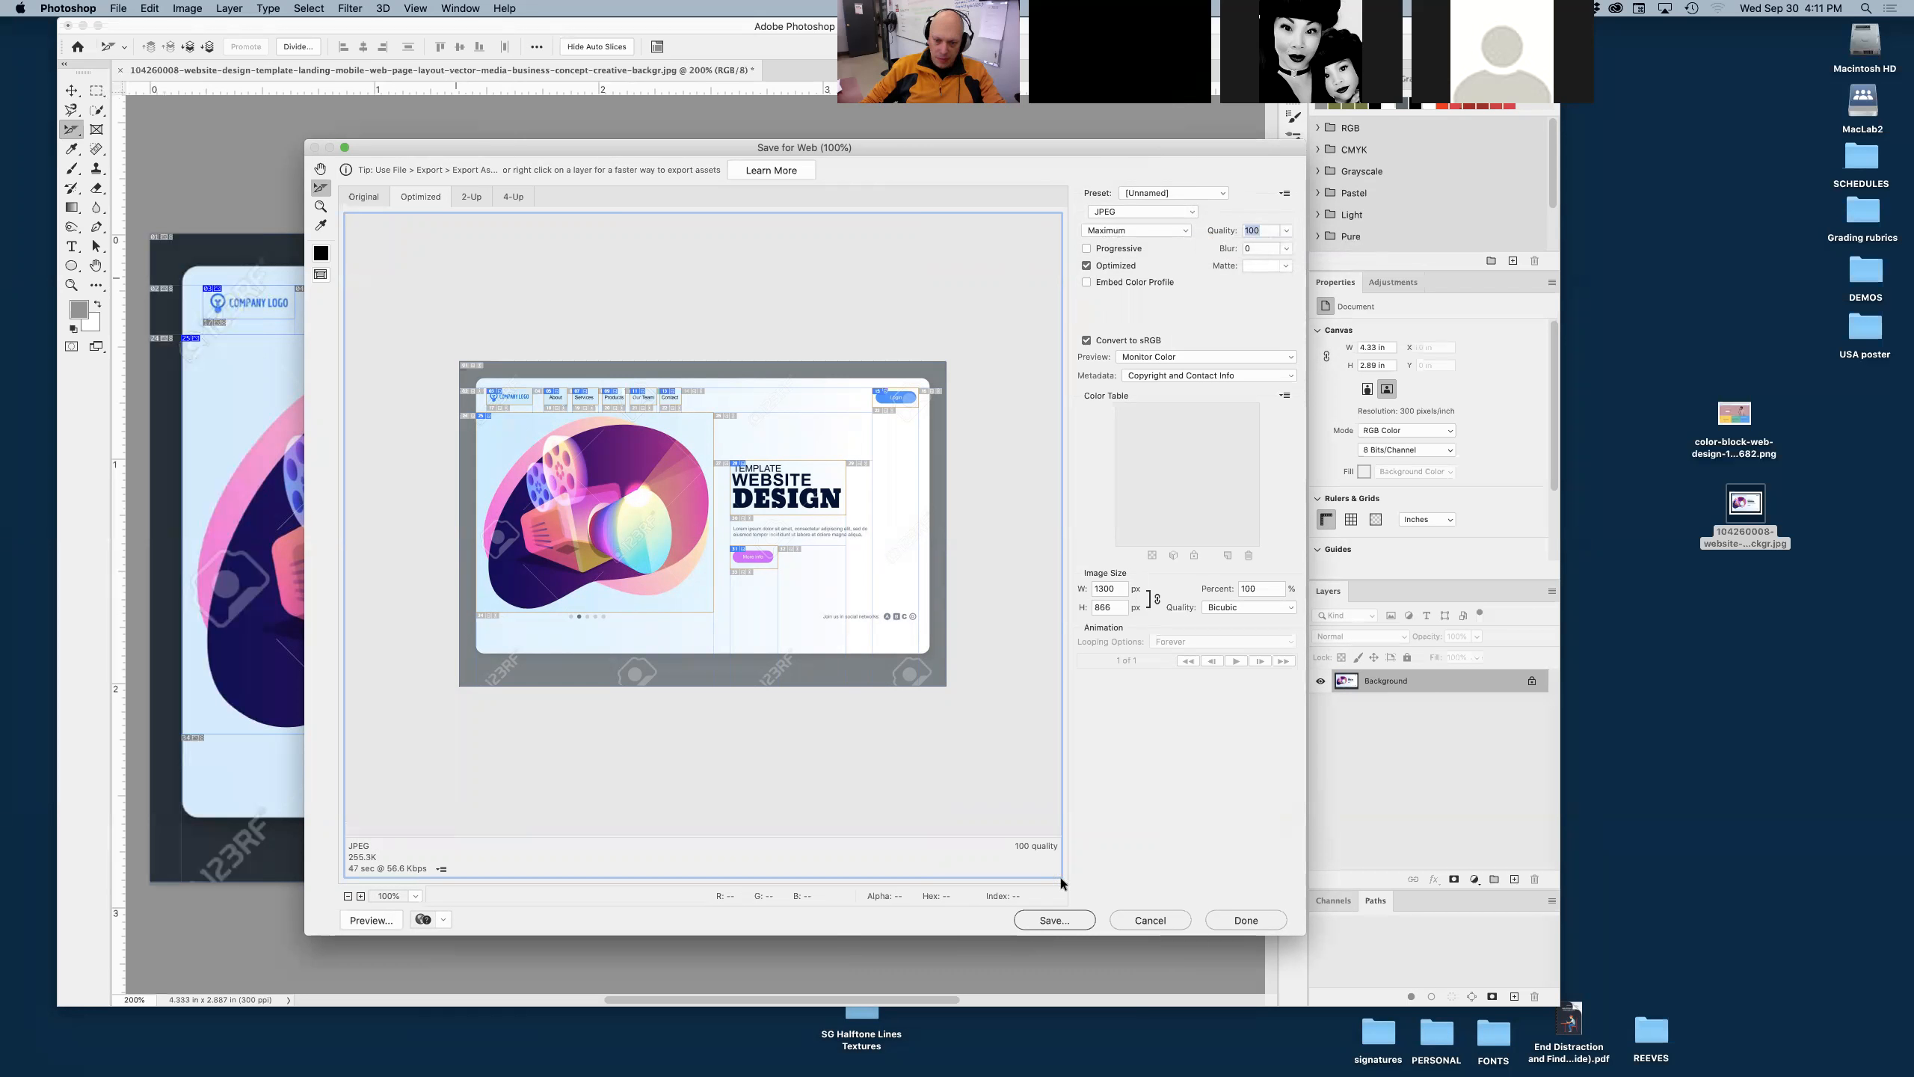
- Start saving the optimized slices to the Desktop under the name "Test Website" in the HTML and Images format
left_click(1051, 920)
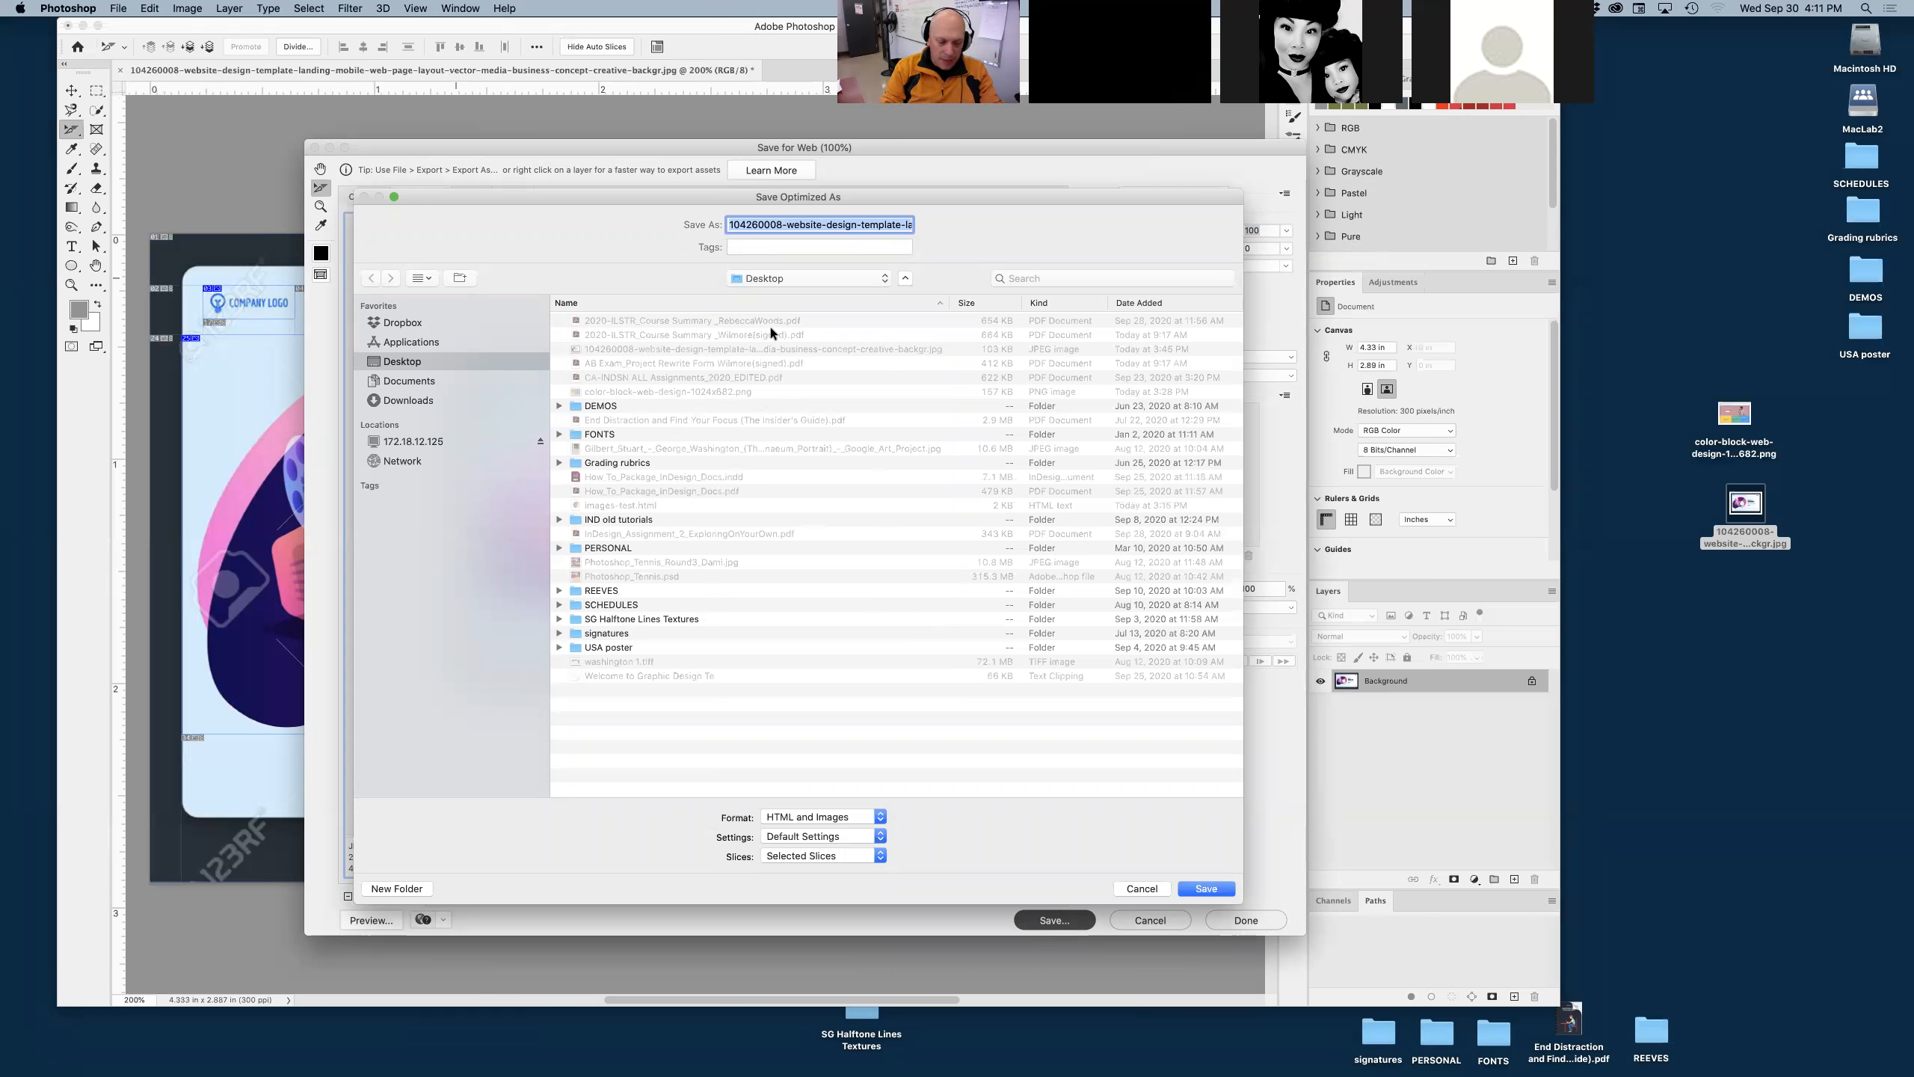
key("BackSpace")
type("Test Website")
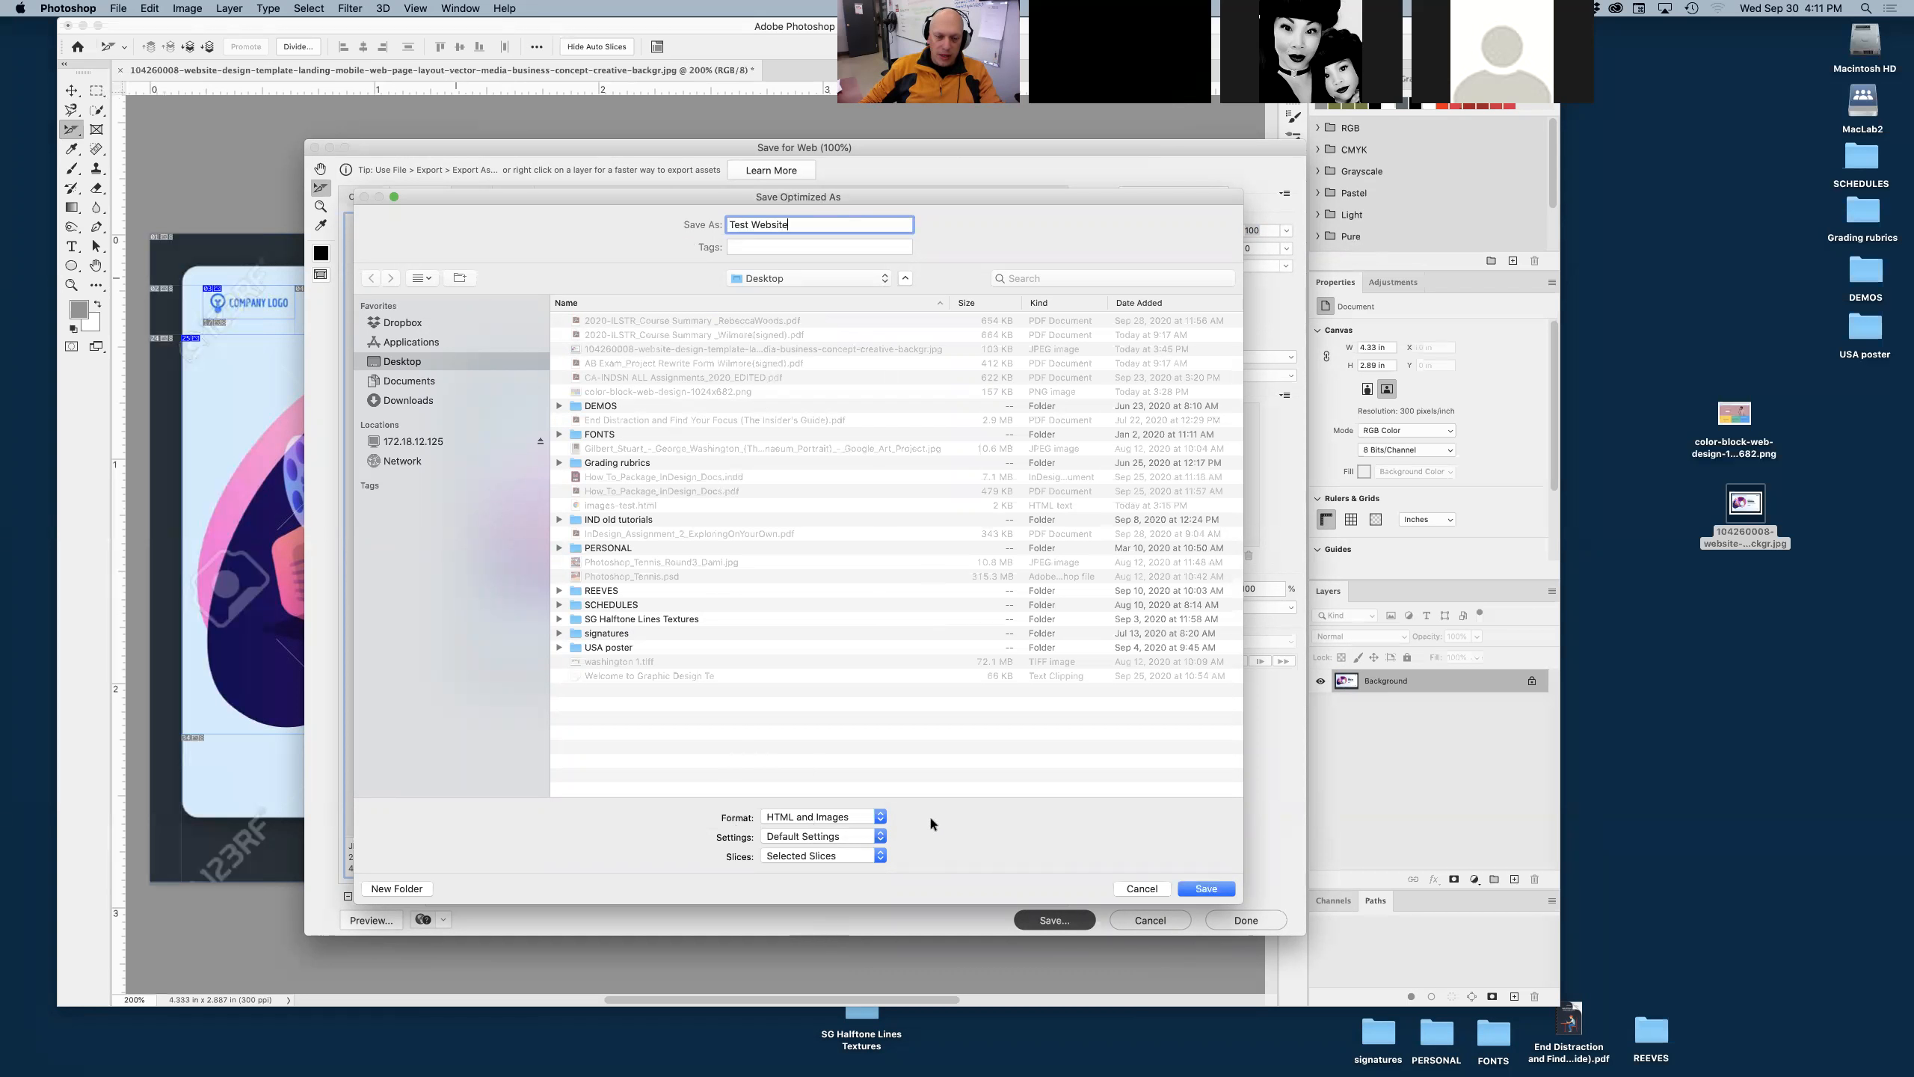
left_click(868, 815)
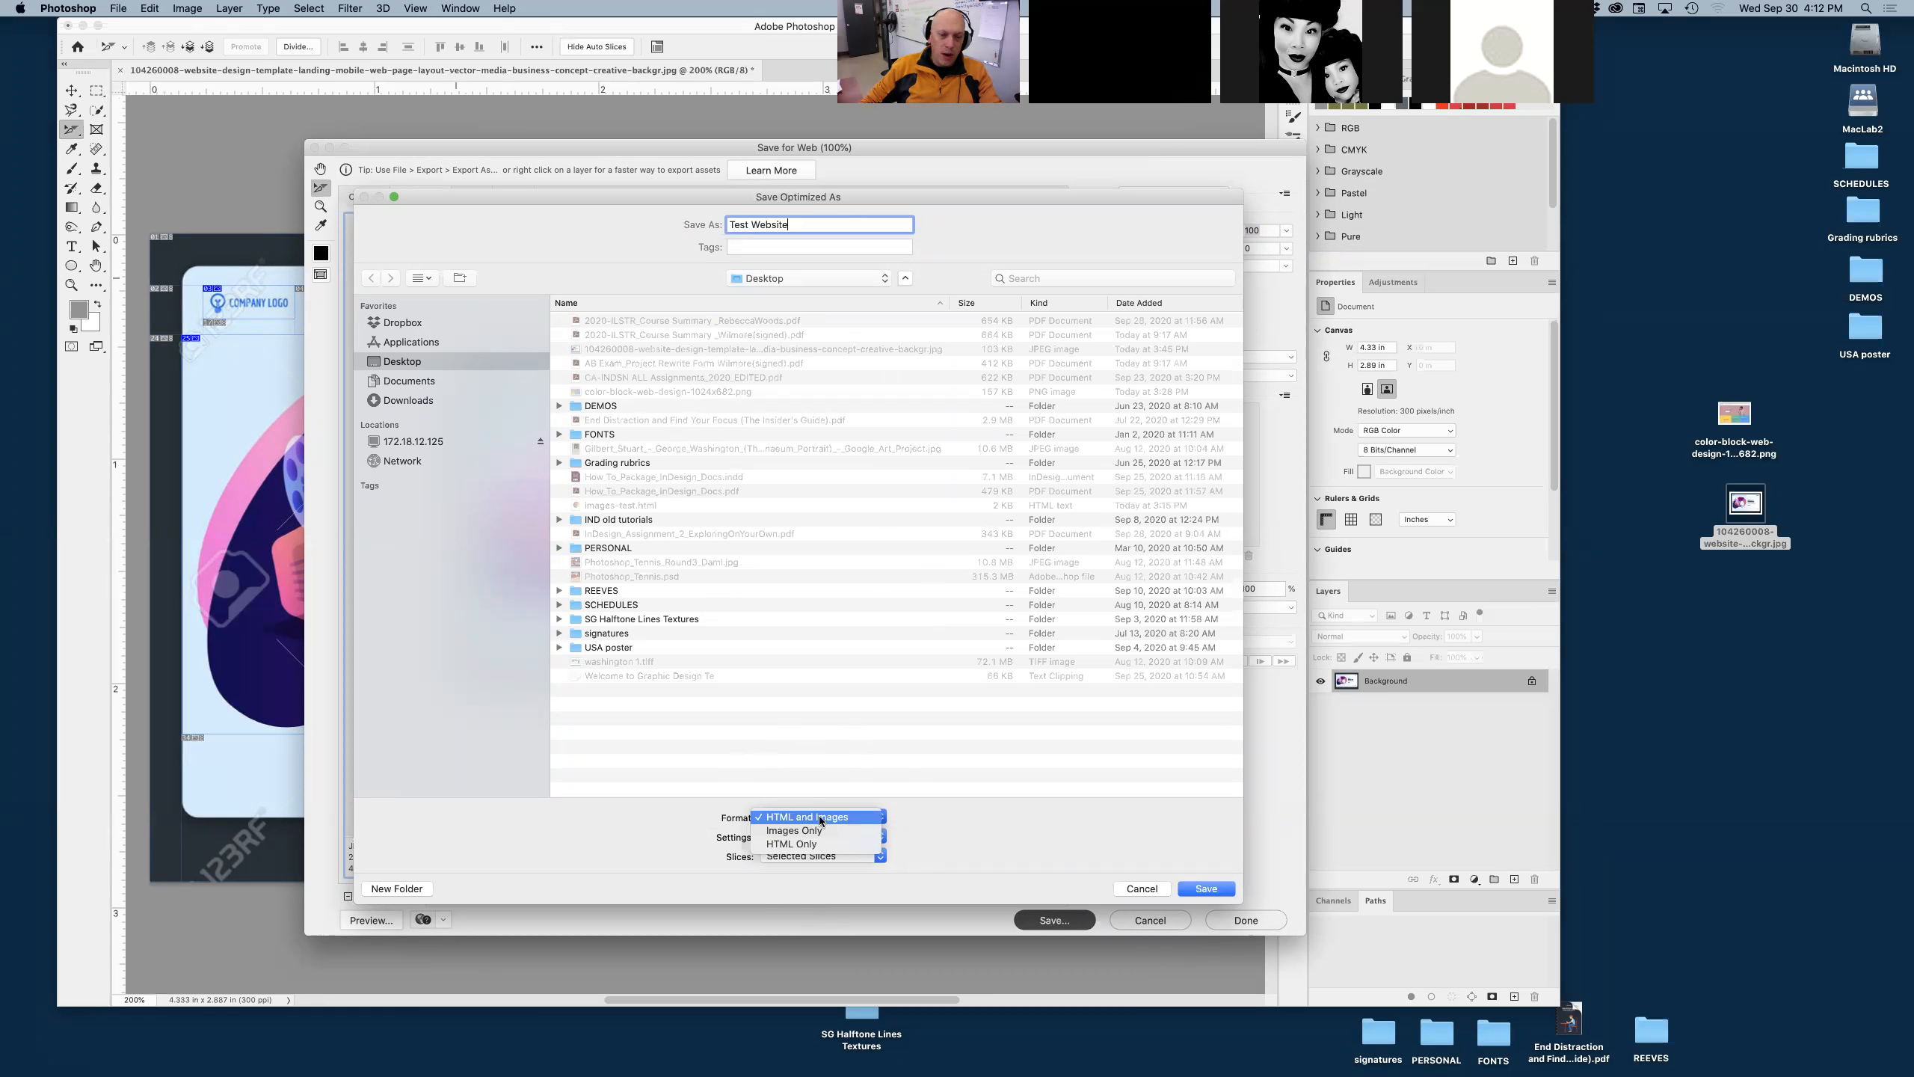
left_click(821, 818)
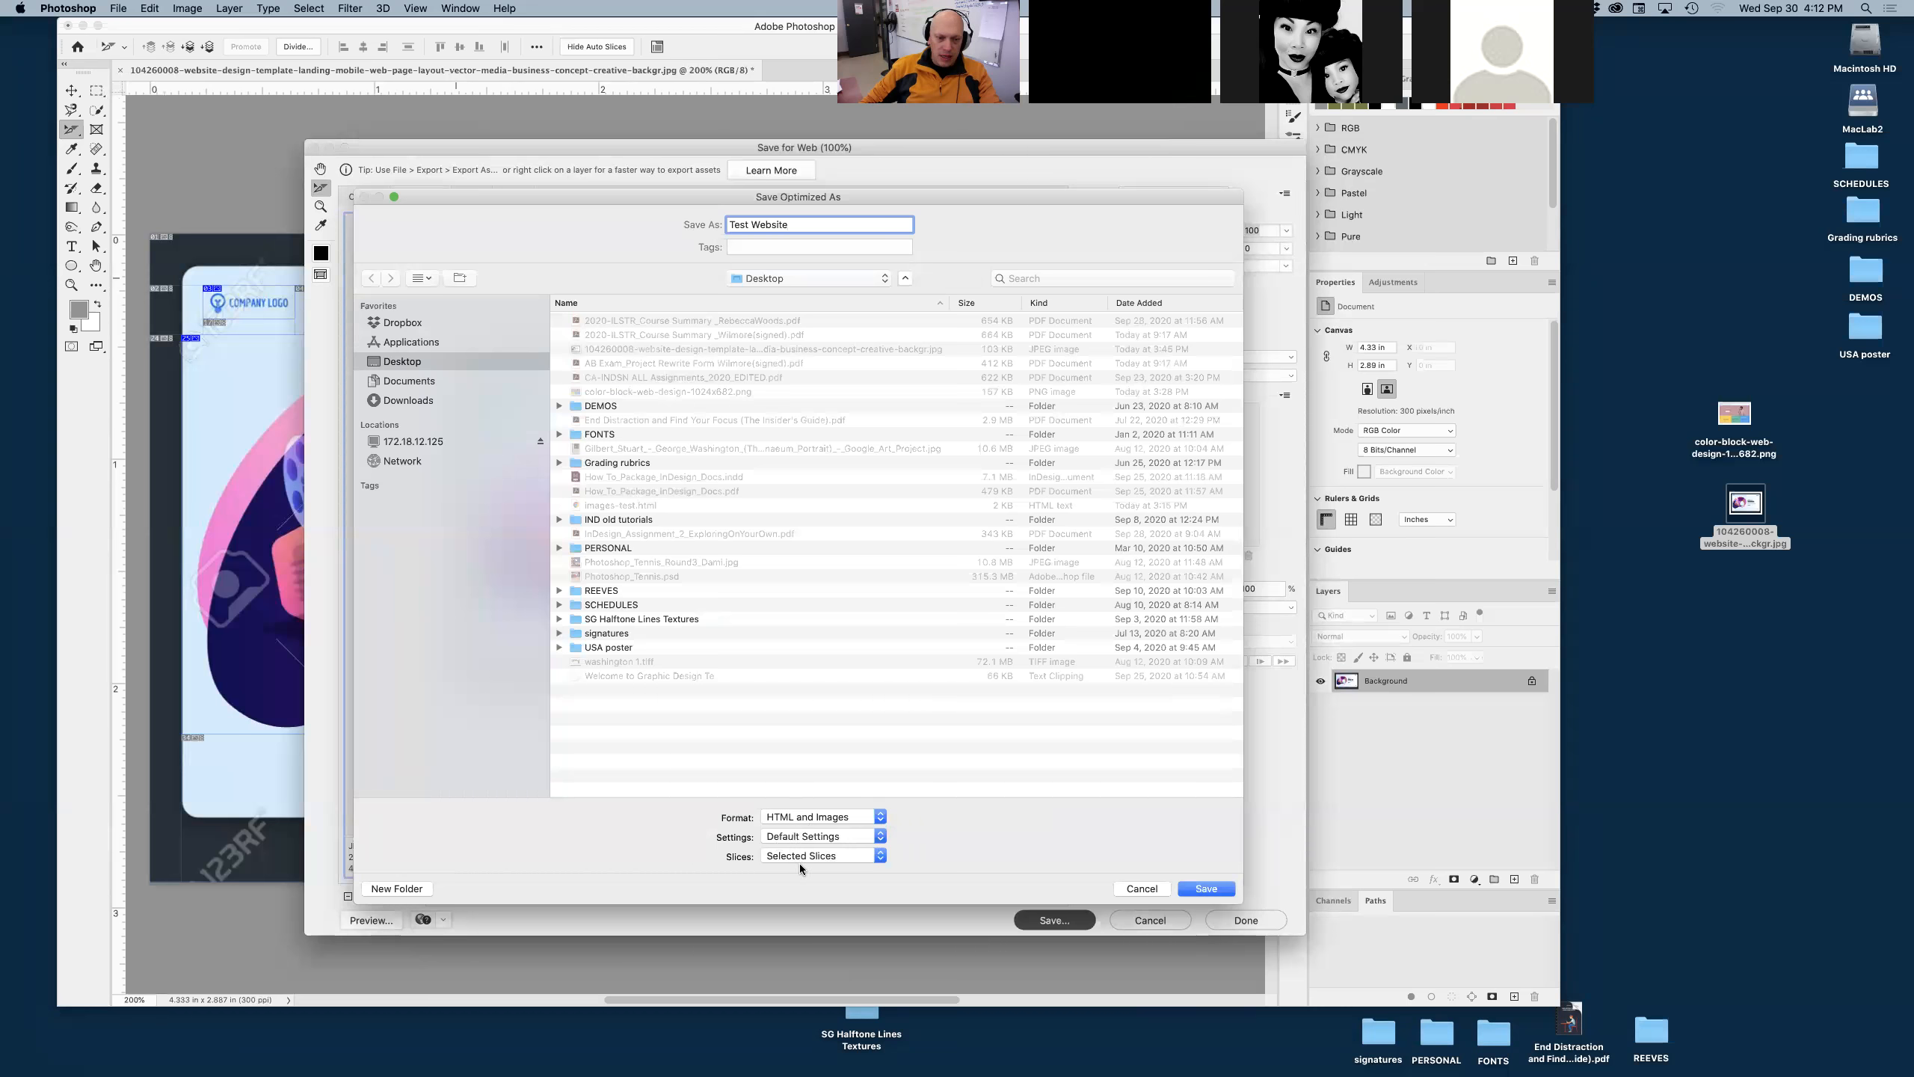
- Review the output settings and slice options, keeping Default Settings and Selected Slices for the export
left_click(829, 837)
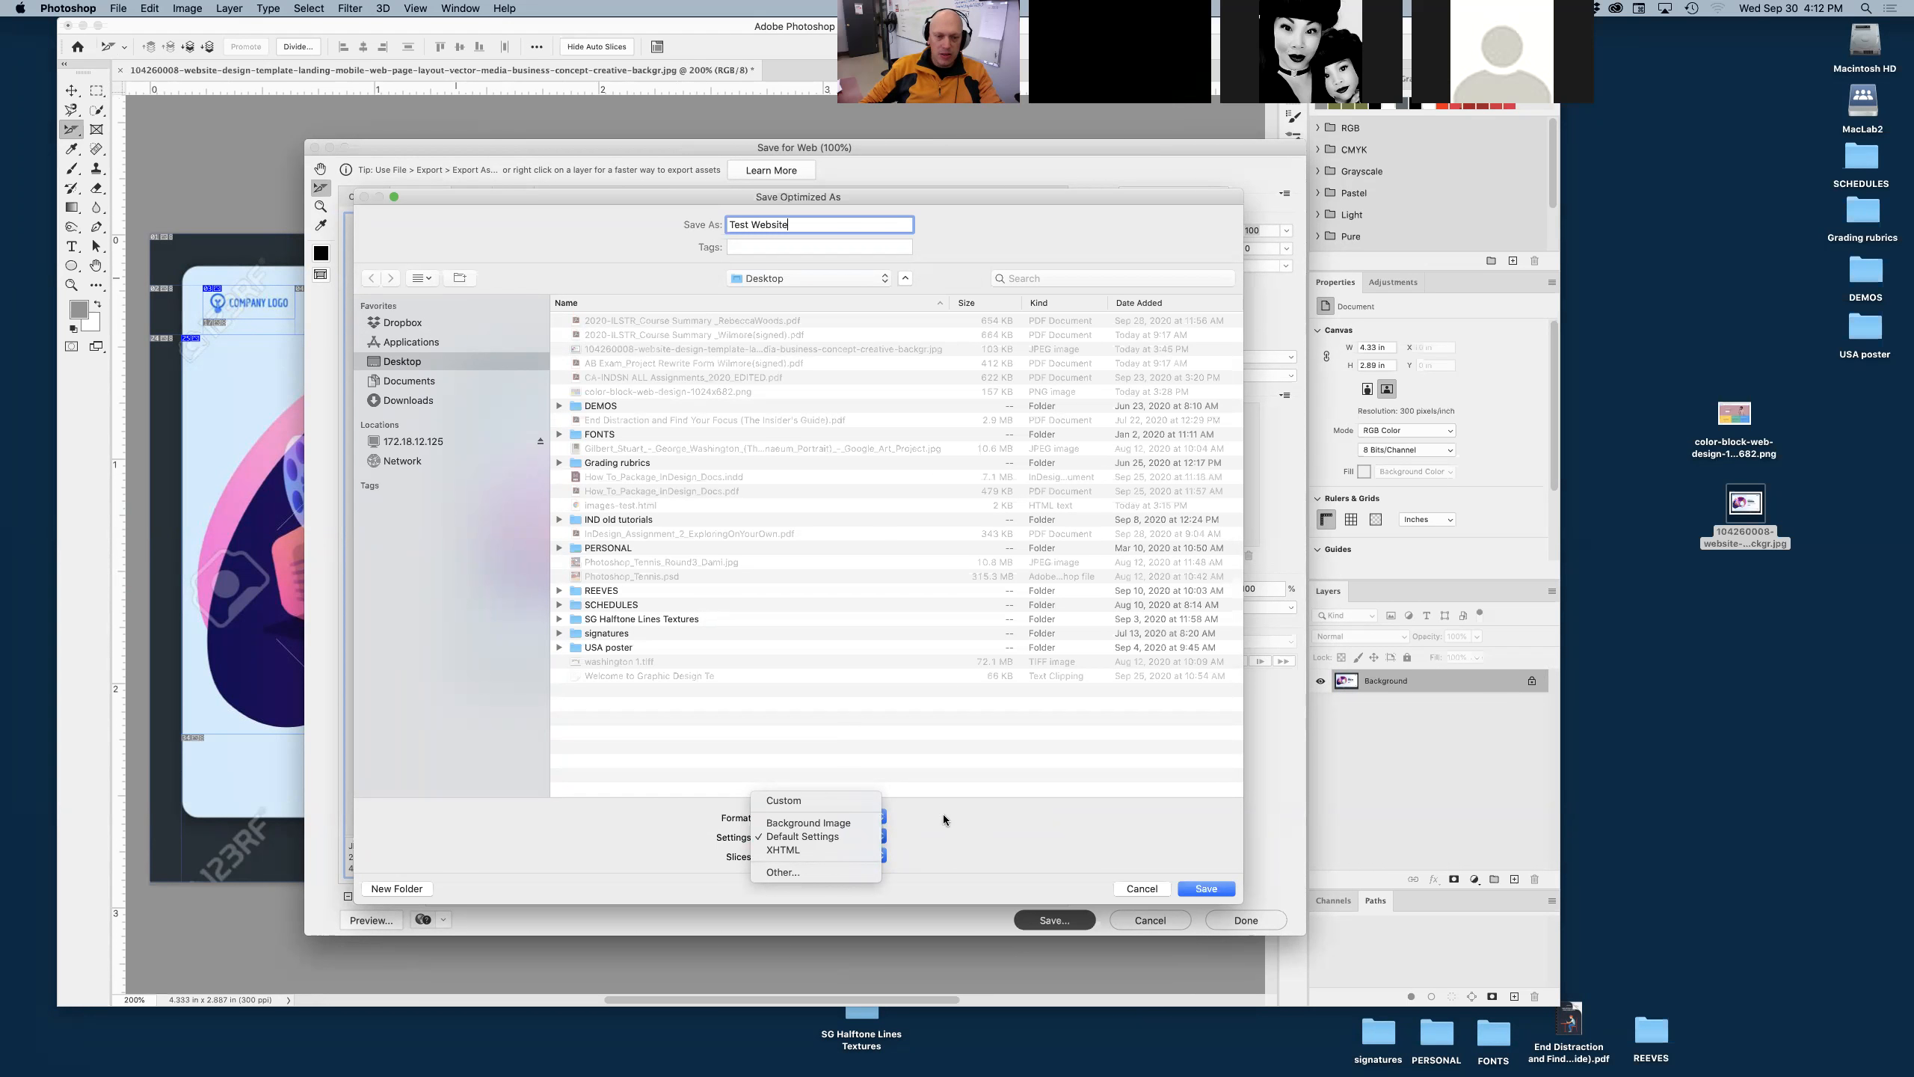
left_click(957, 832)
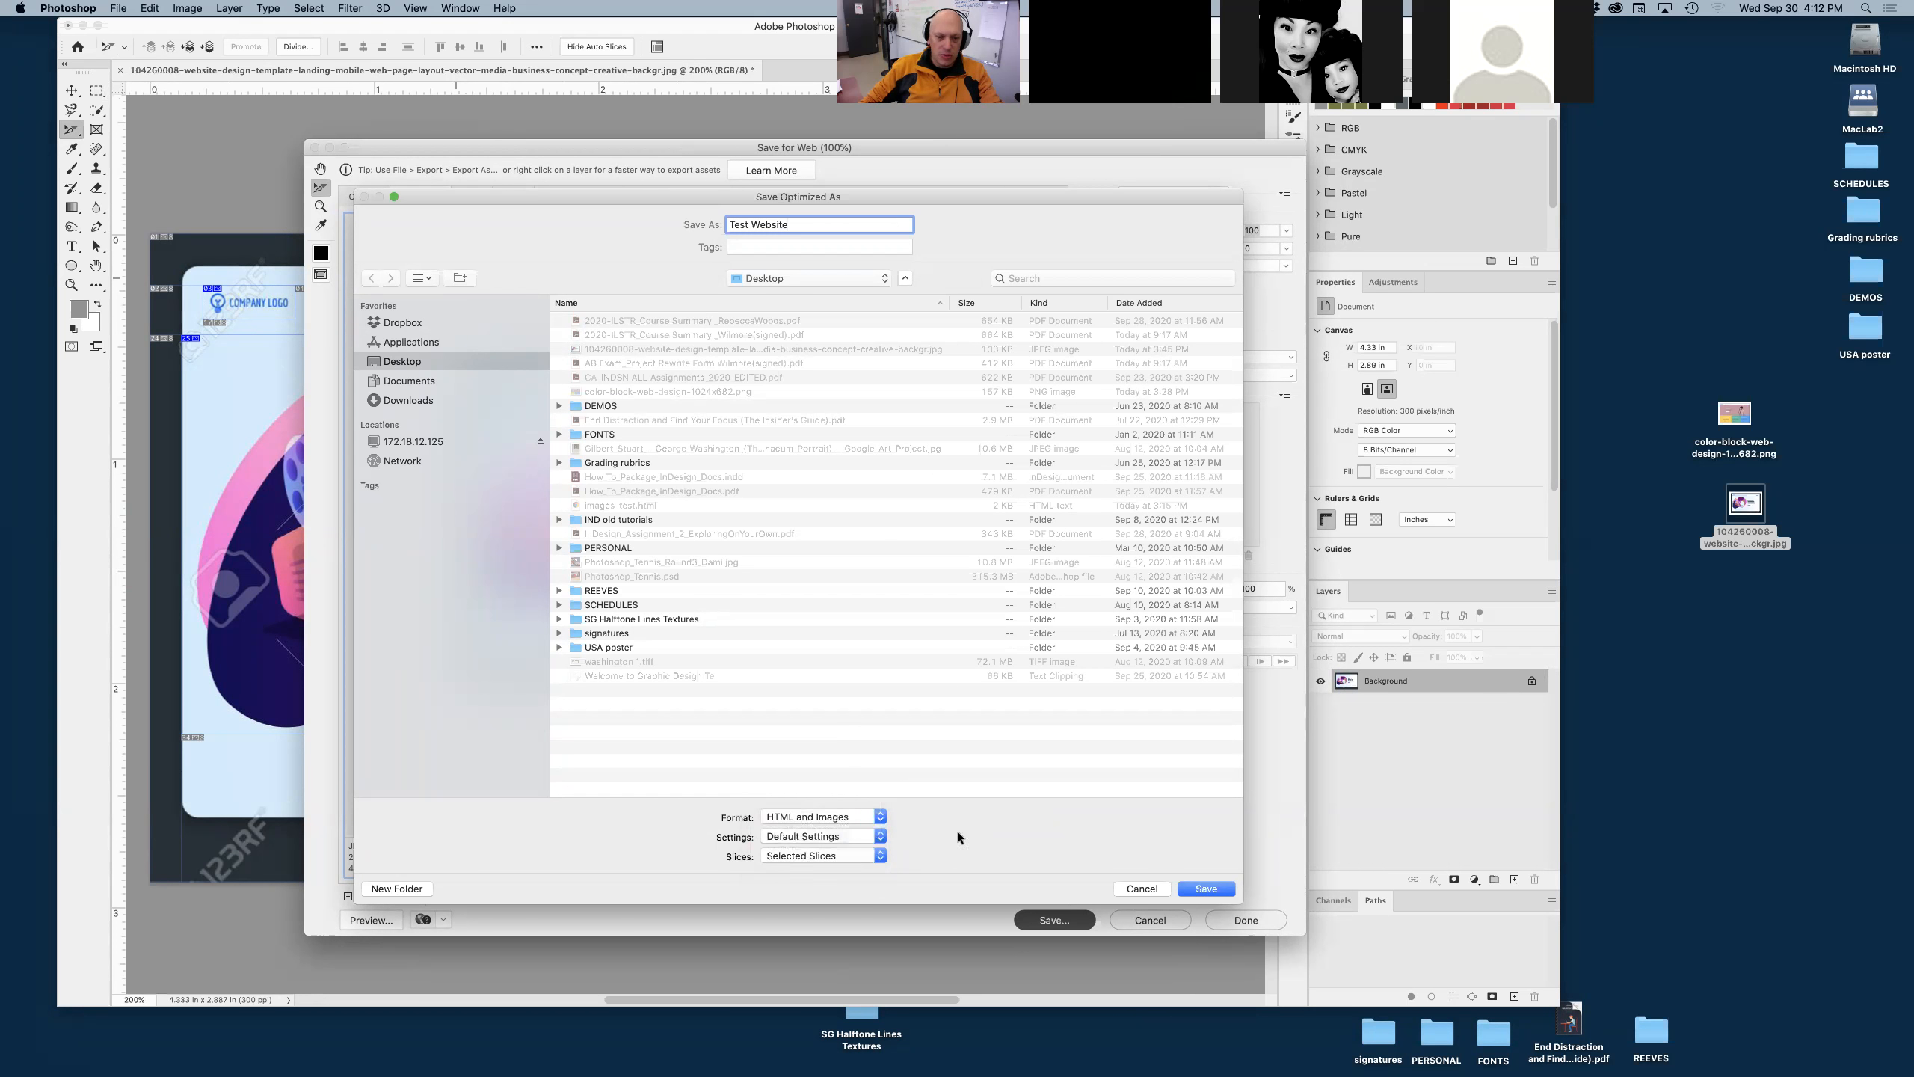
left_click(837, 857)
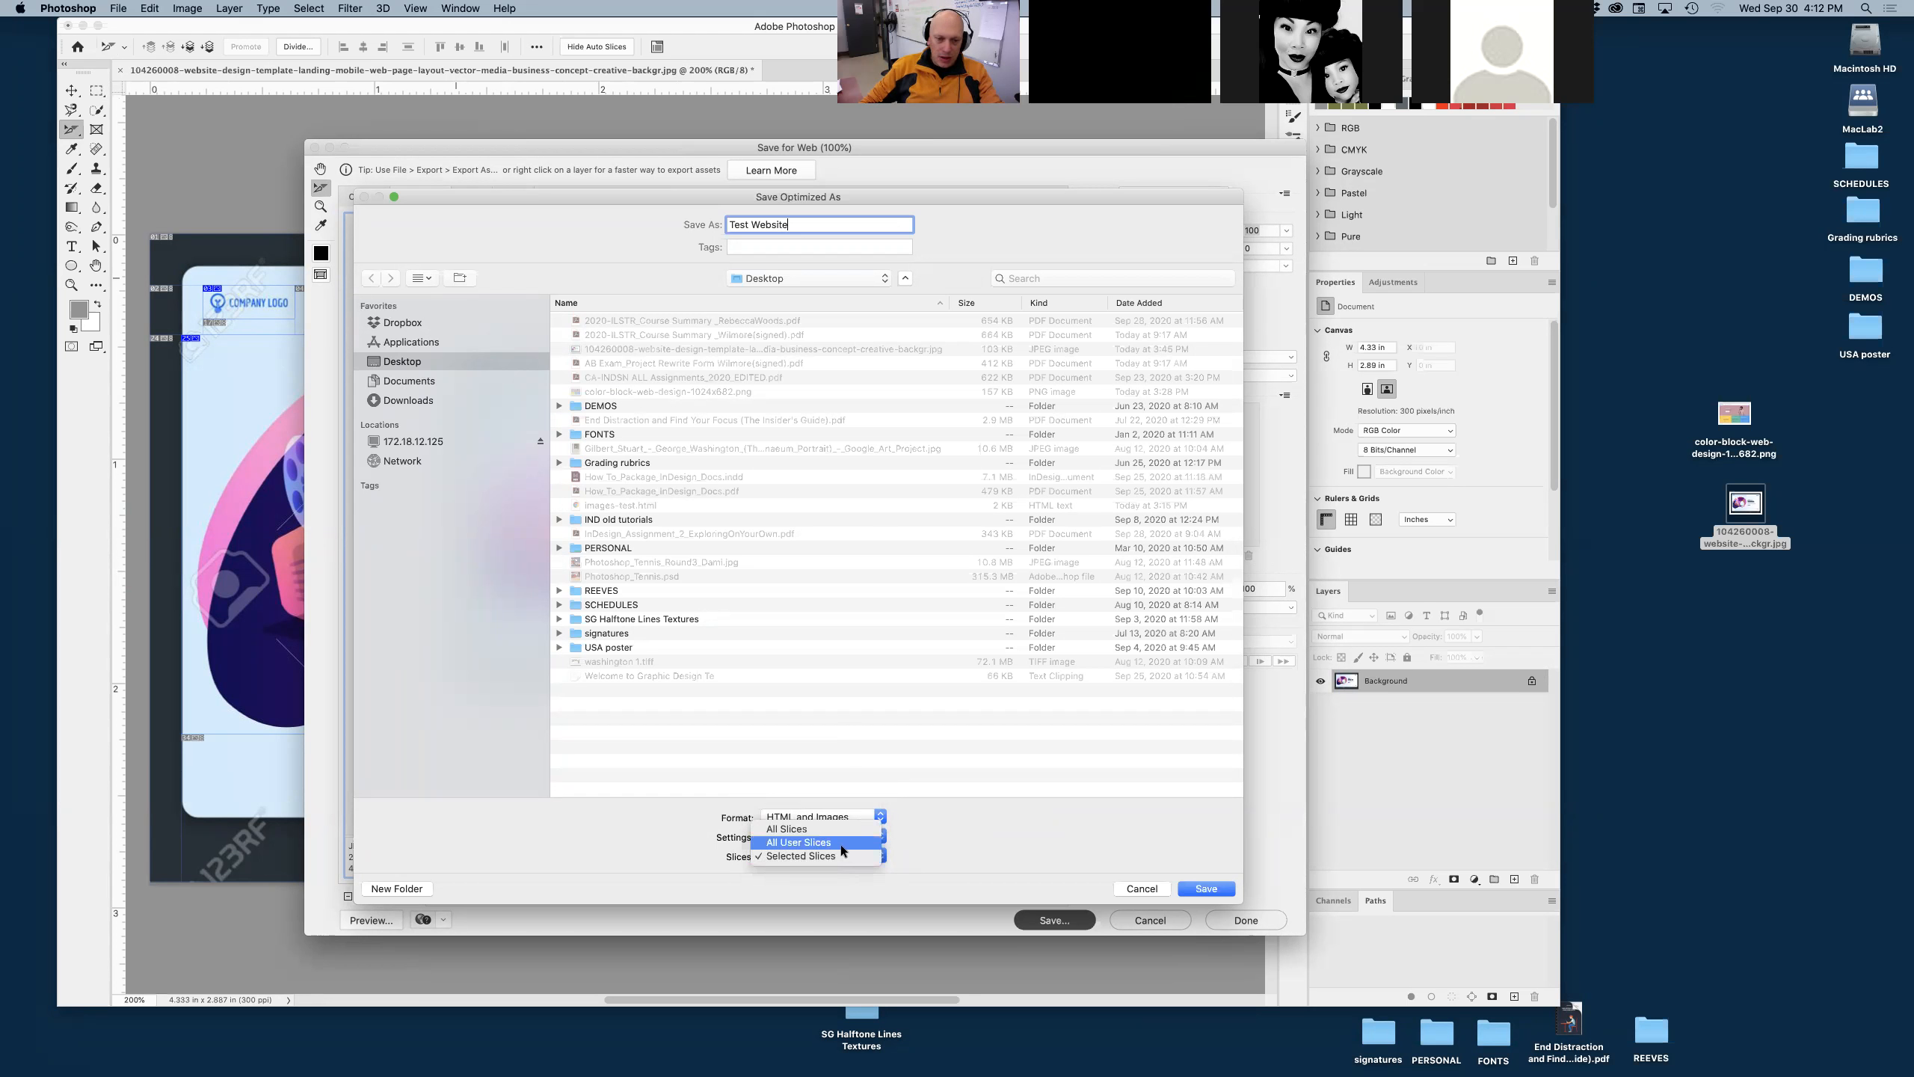
left_click(186, 586)
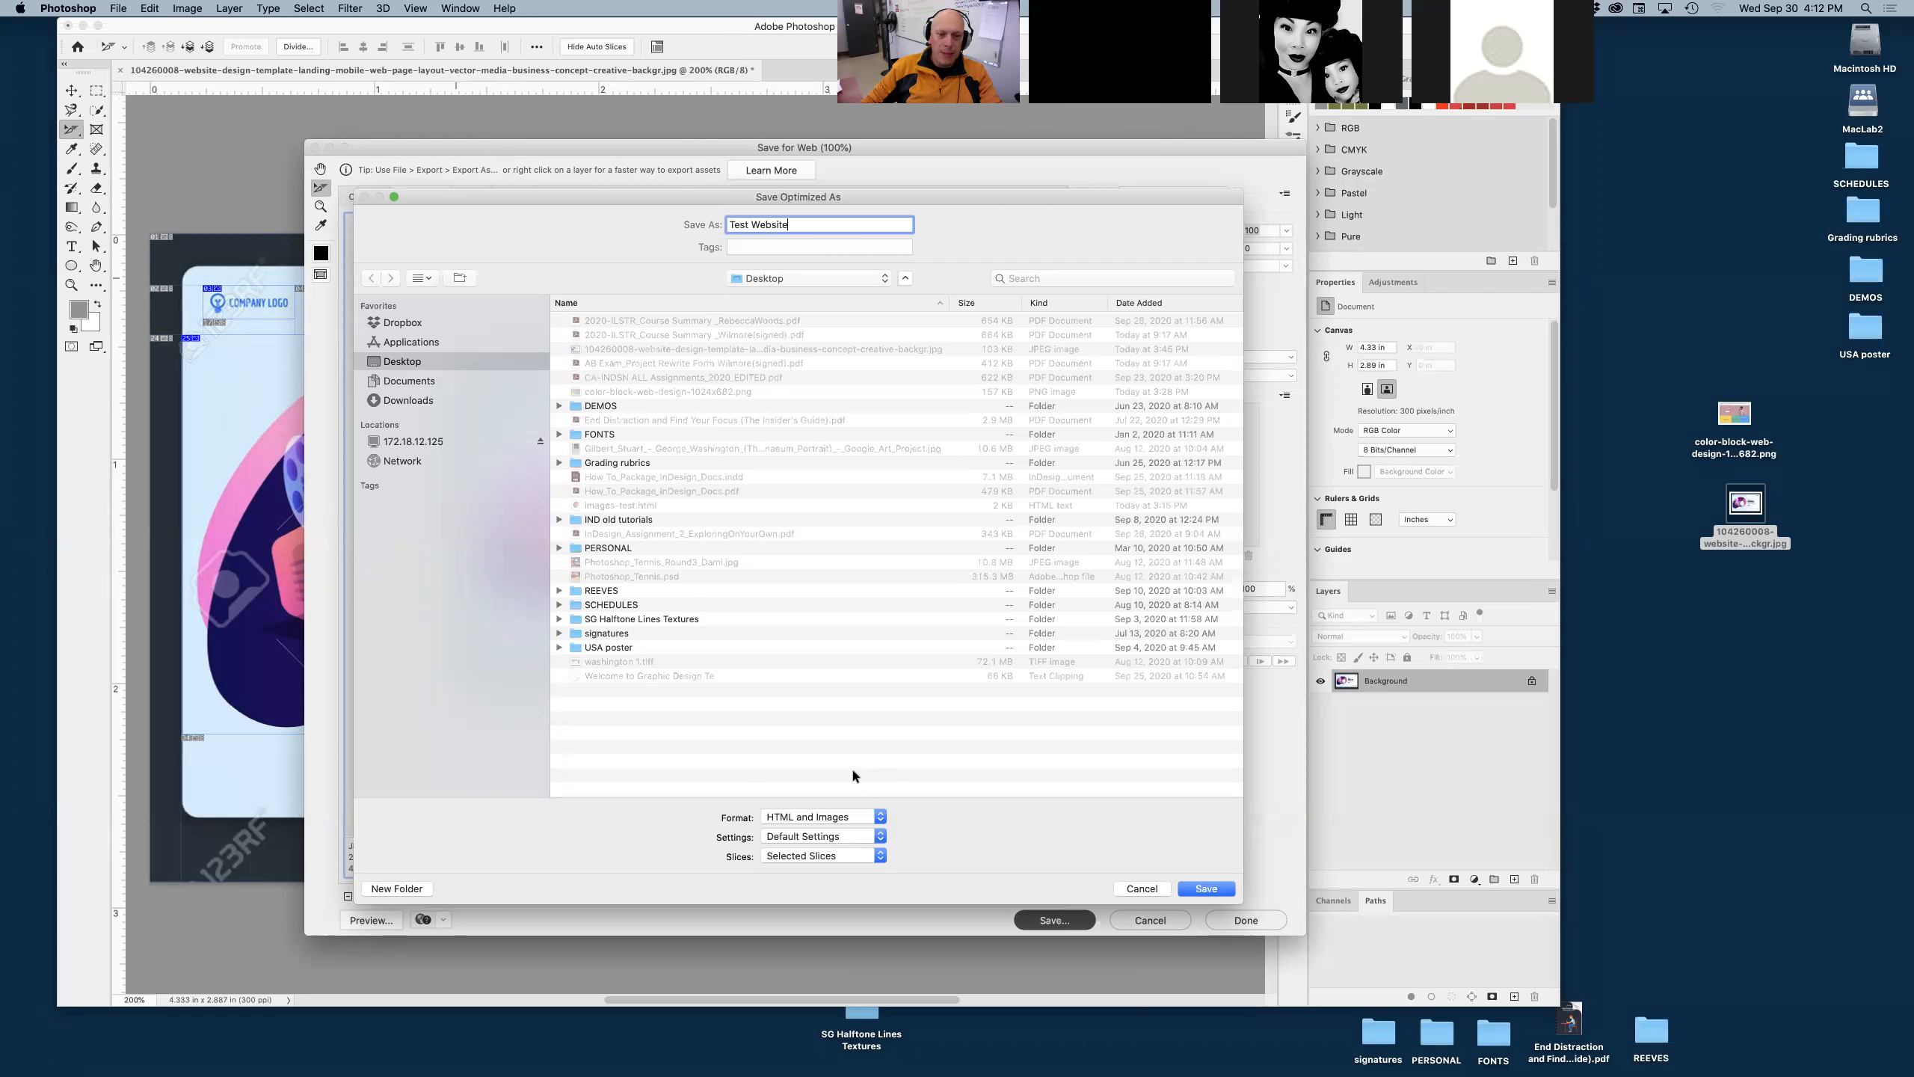
left_click(844, 855)
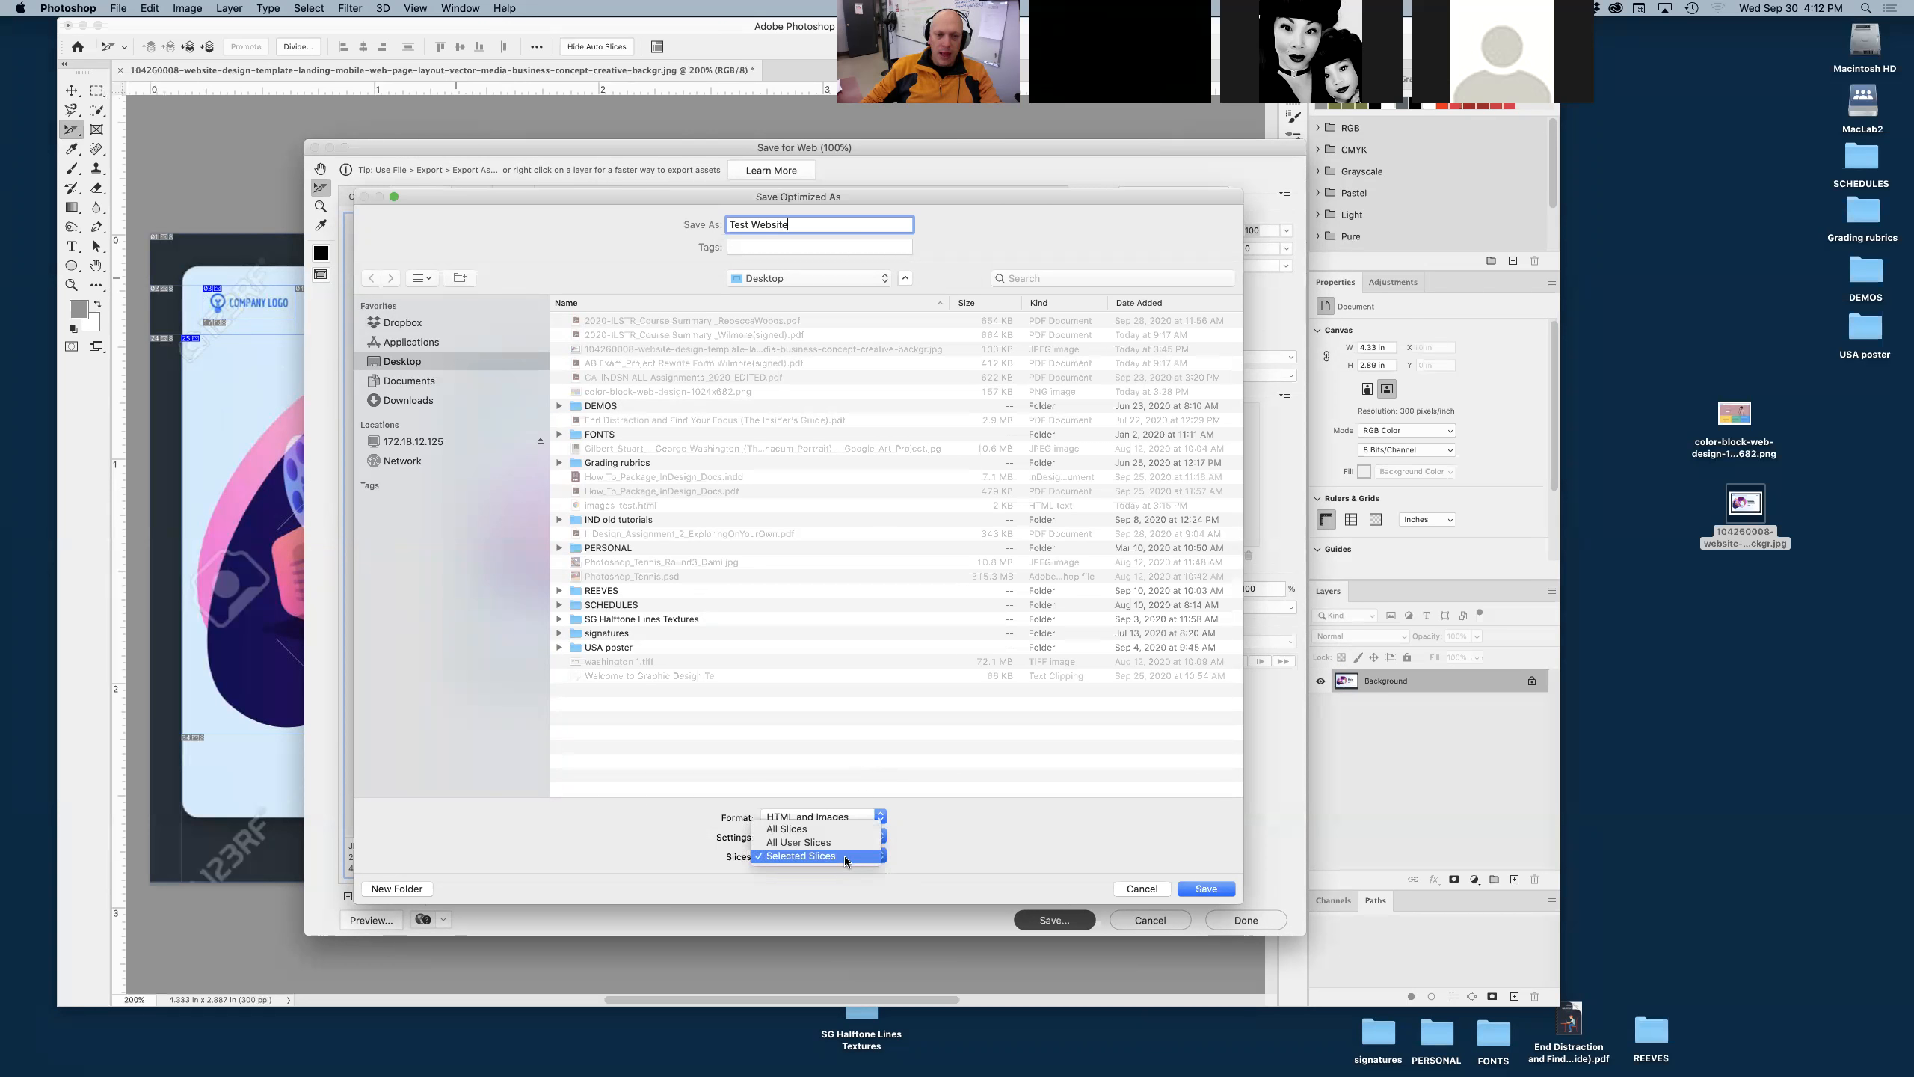
left_click(804, 855)
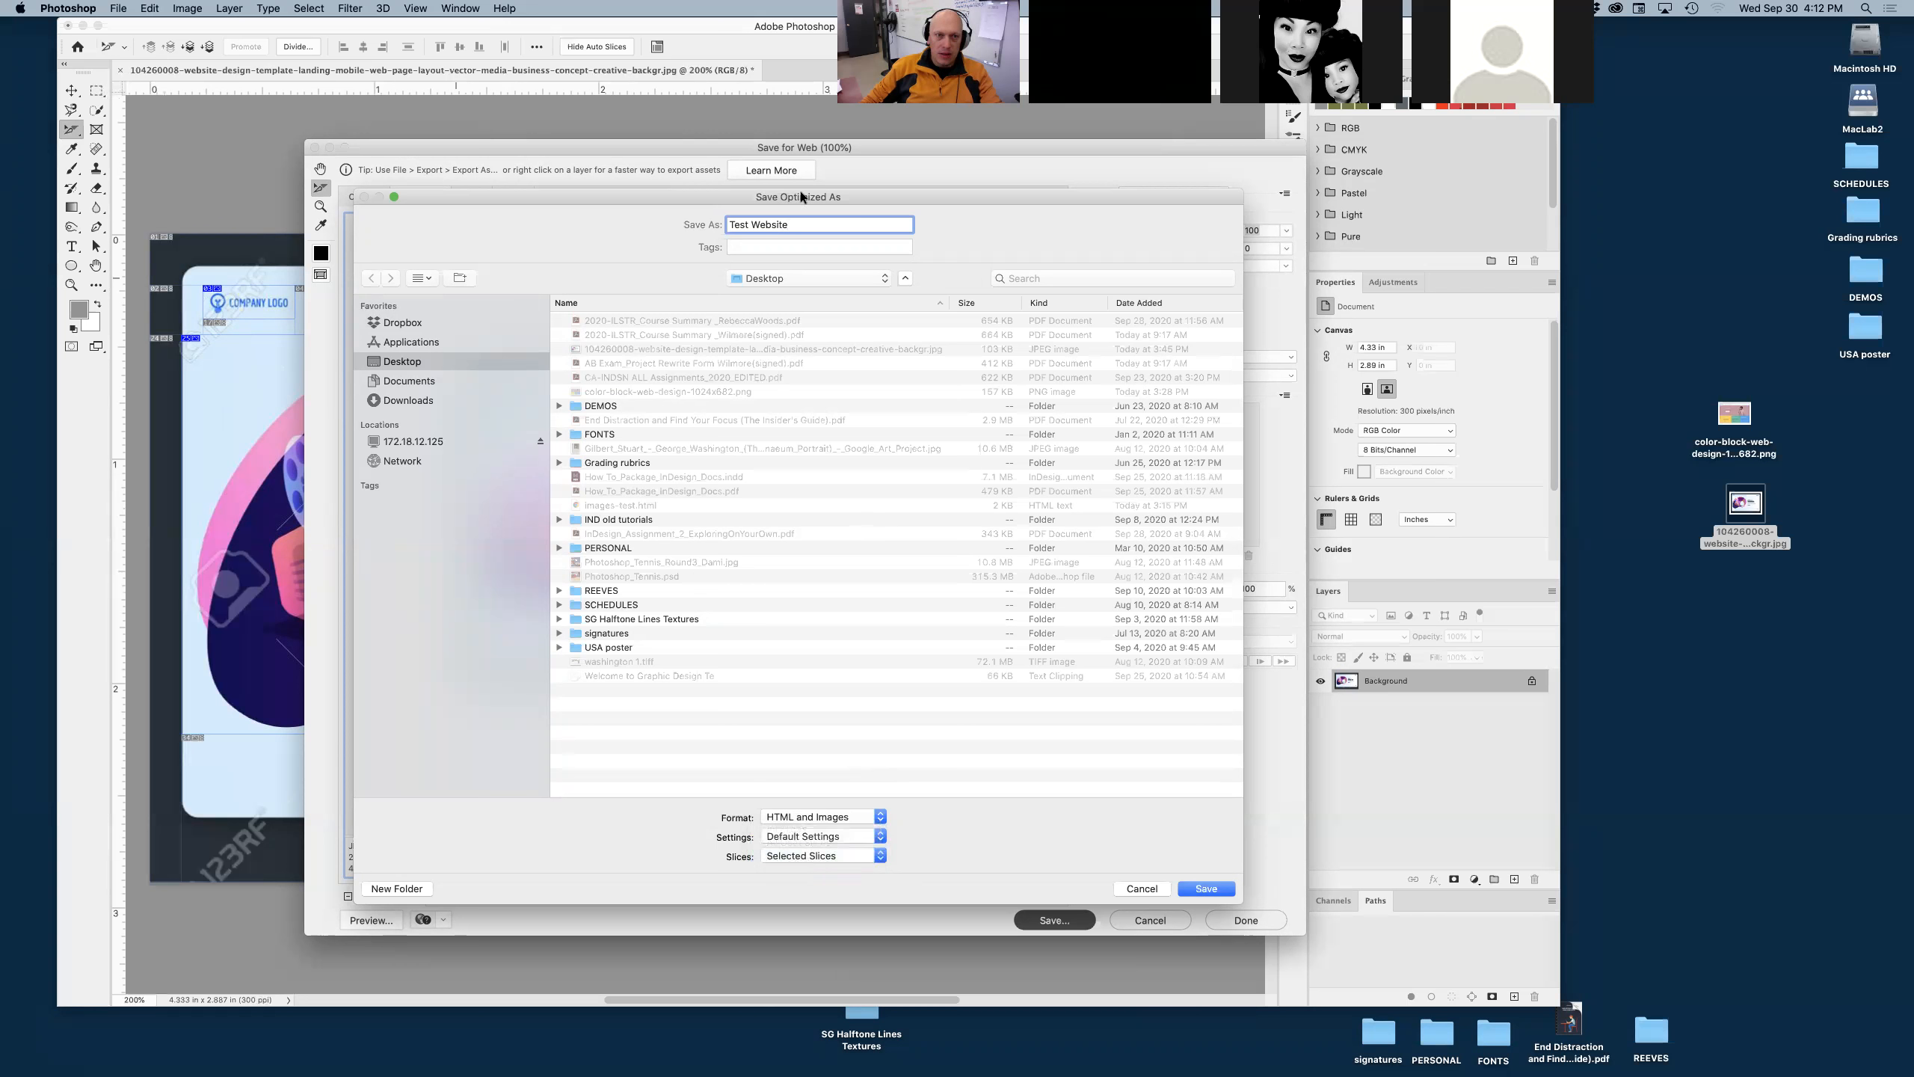
- Uncover the preview briefly to check the selected slices, and save the export
left_click_drag(801, 197, 1256, 195)
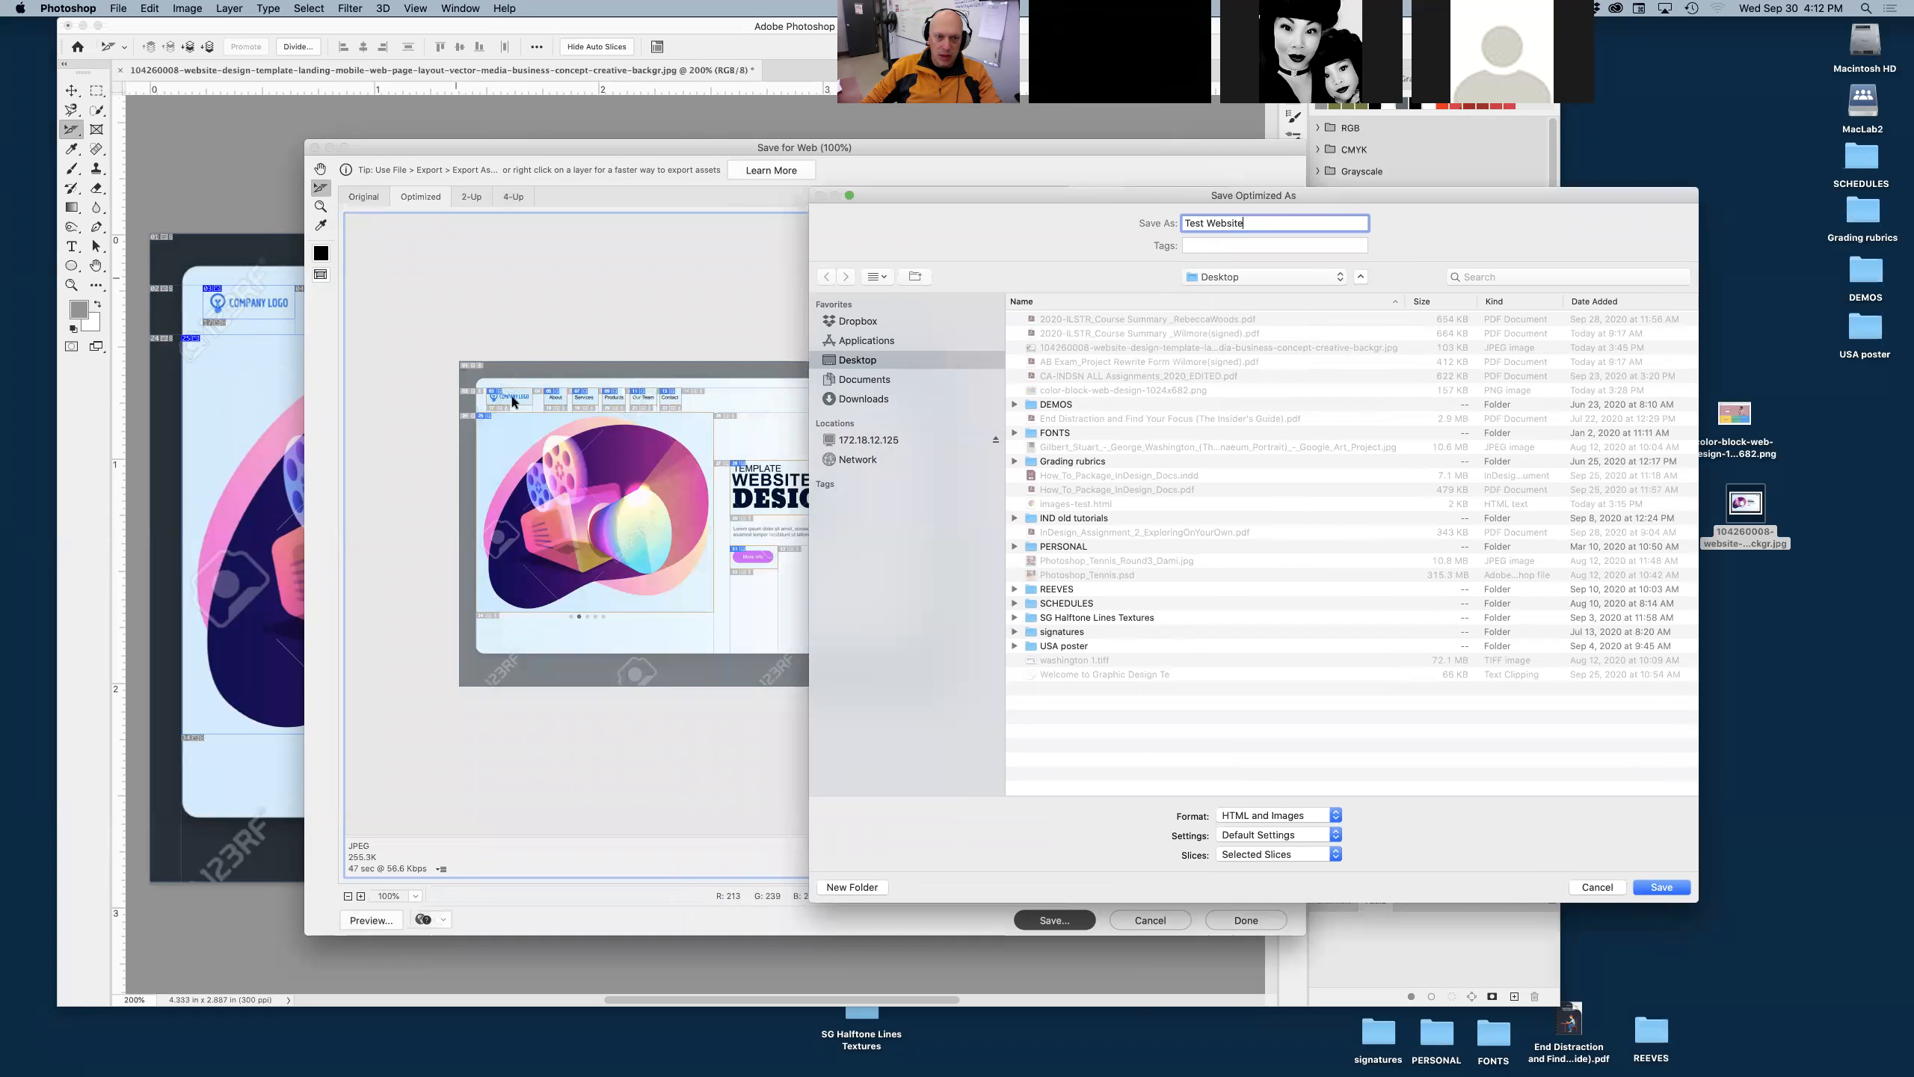
left_click_drag(1031, 197, 575, 214)
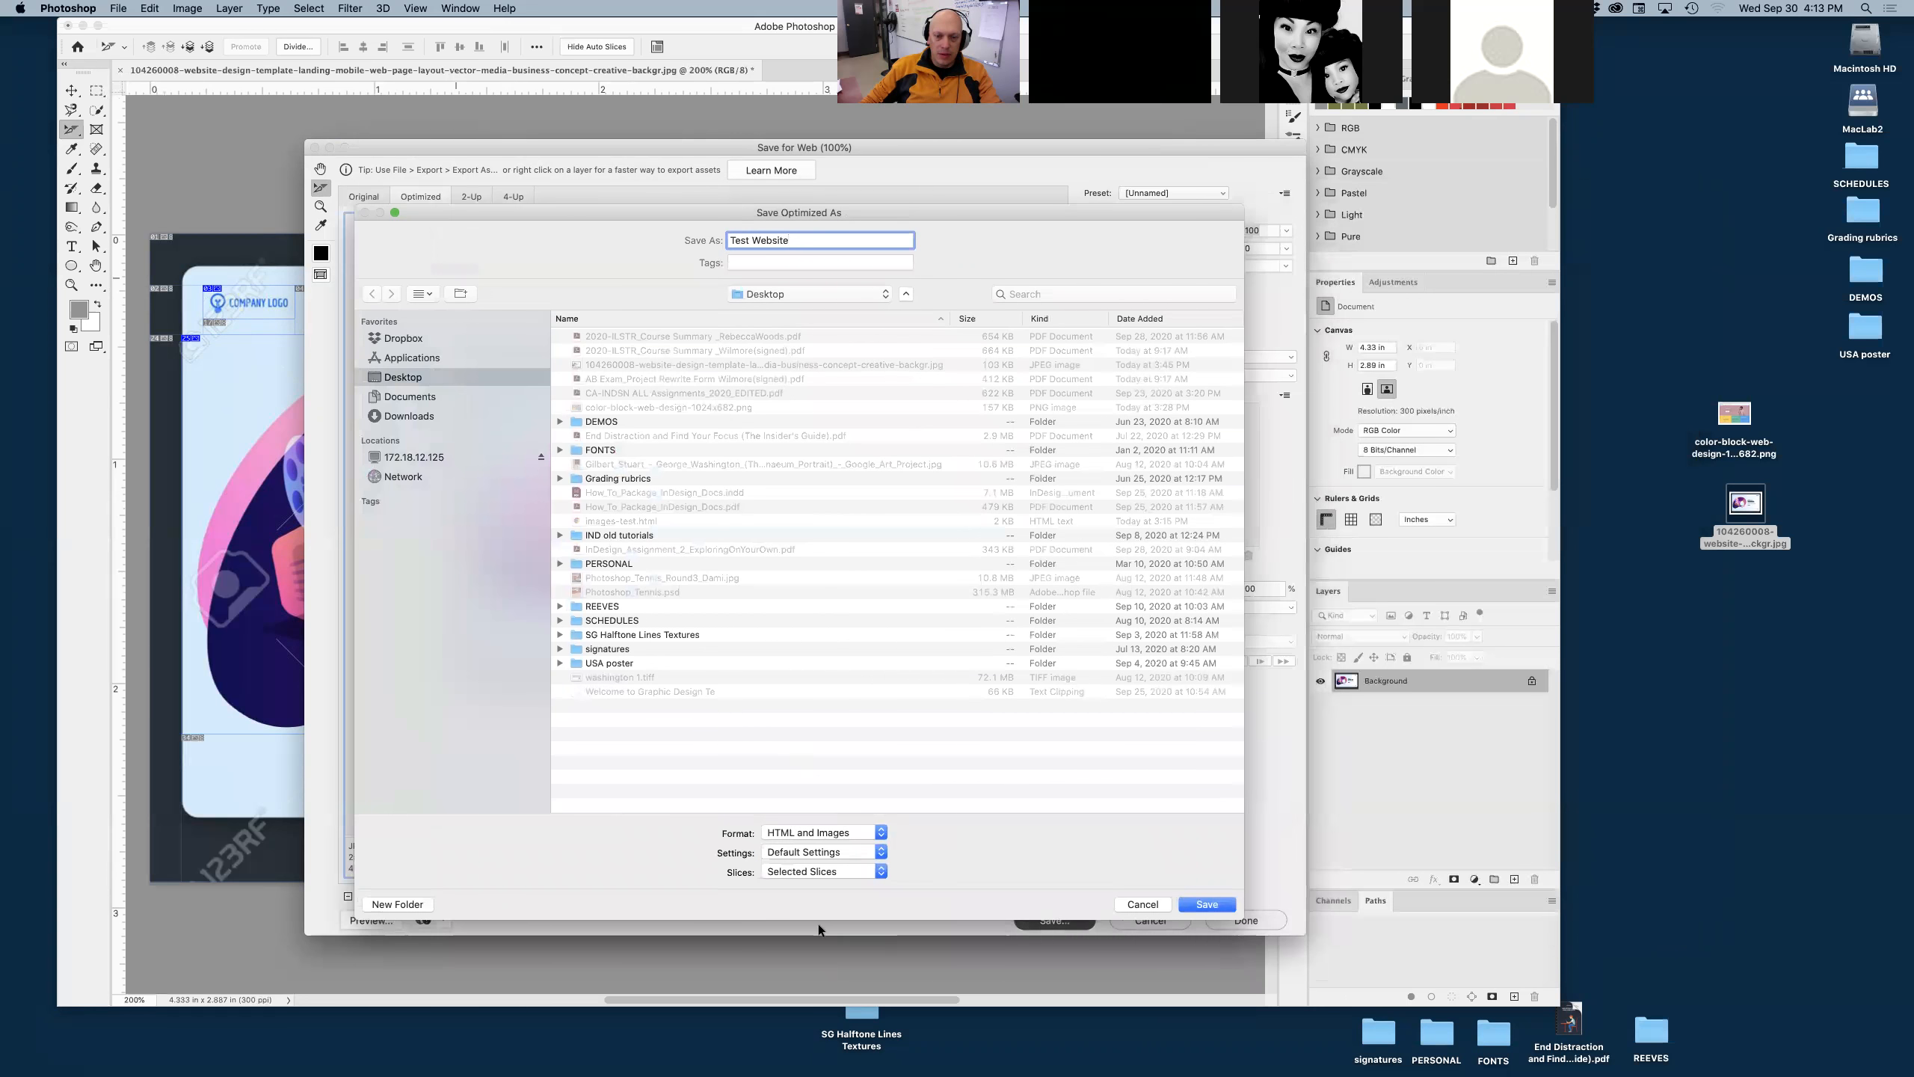
left_click(1204, 906)
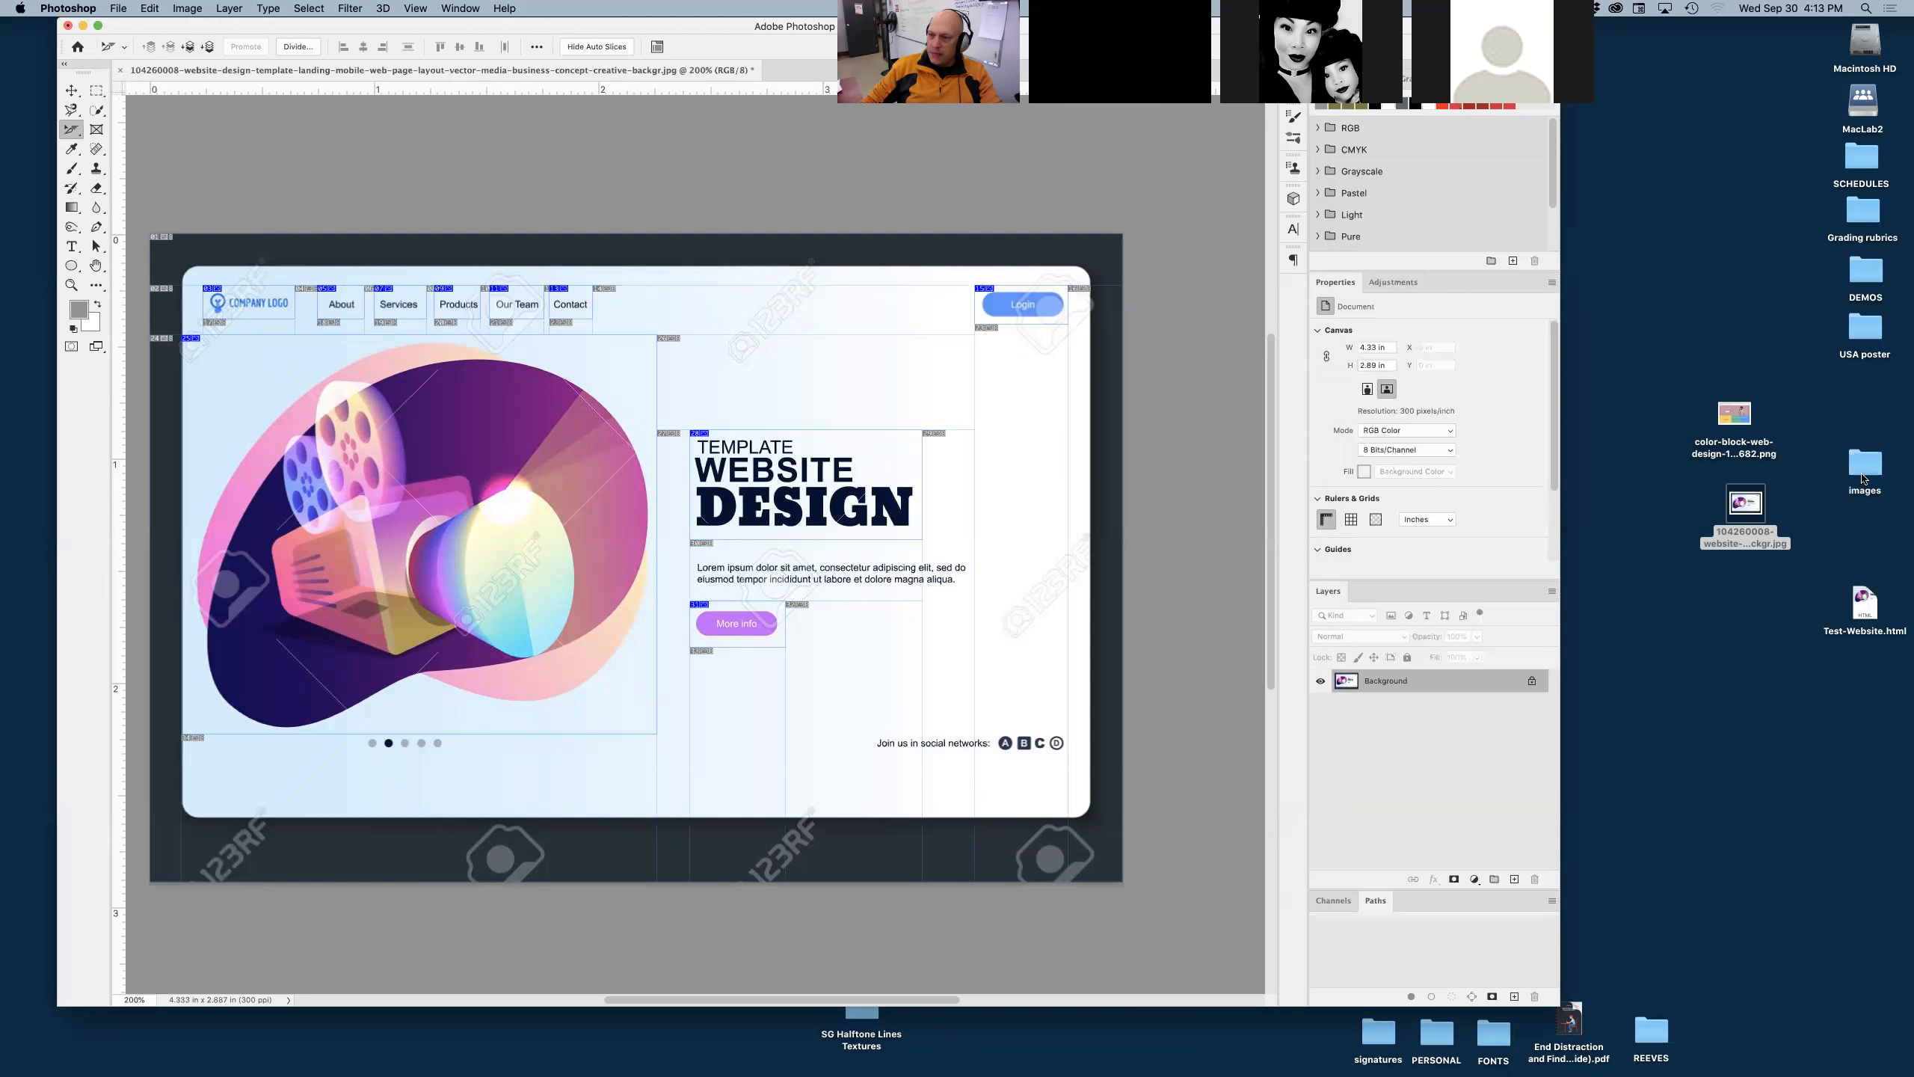
- Switch to Finder, place the exported images folder just above Test-Website.html on the desktop, and open the folder
left_click(1657, 800, "alt")
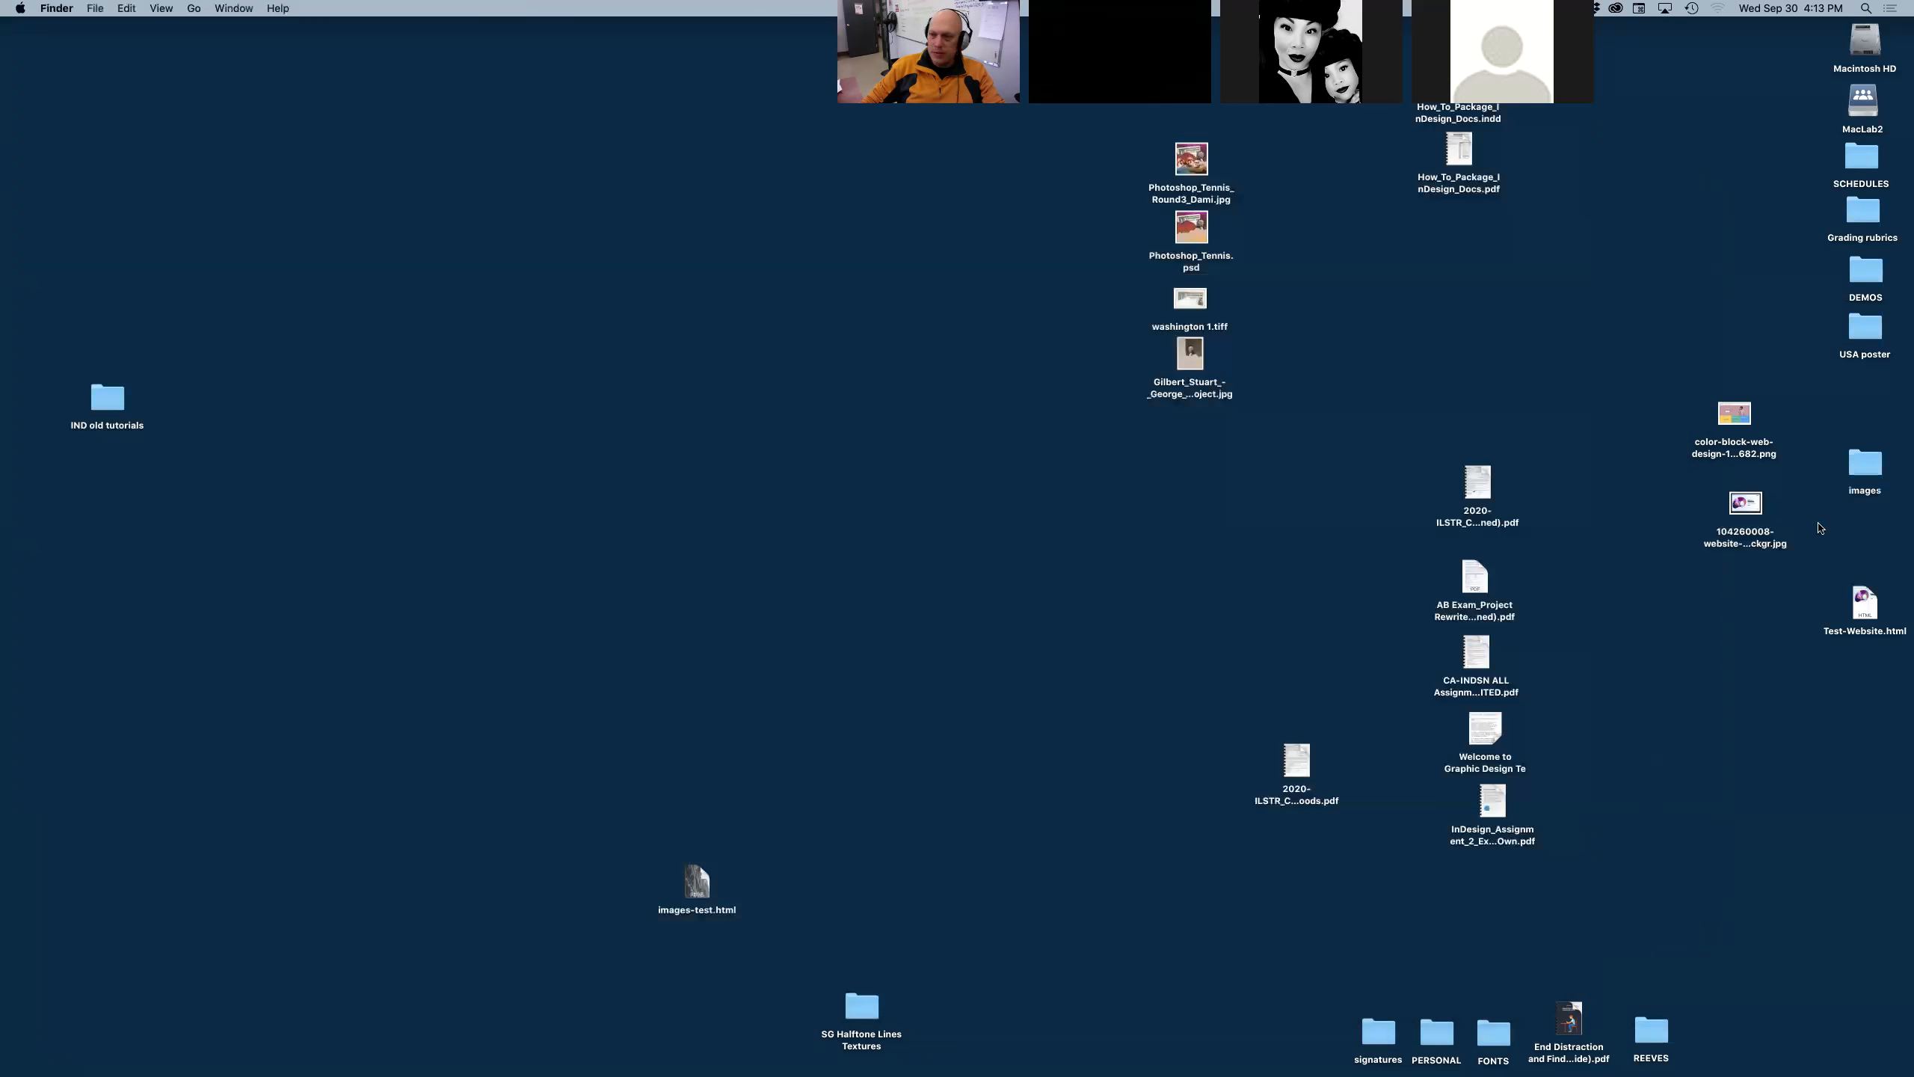
left_click_drag(1869, 463, 1858, 540)
double_click(1859, 540)
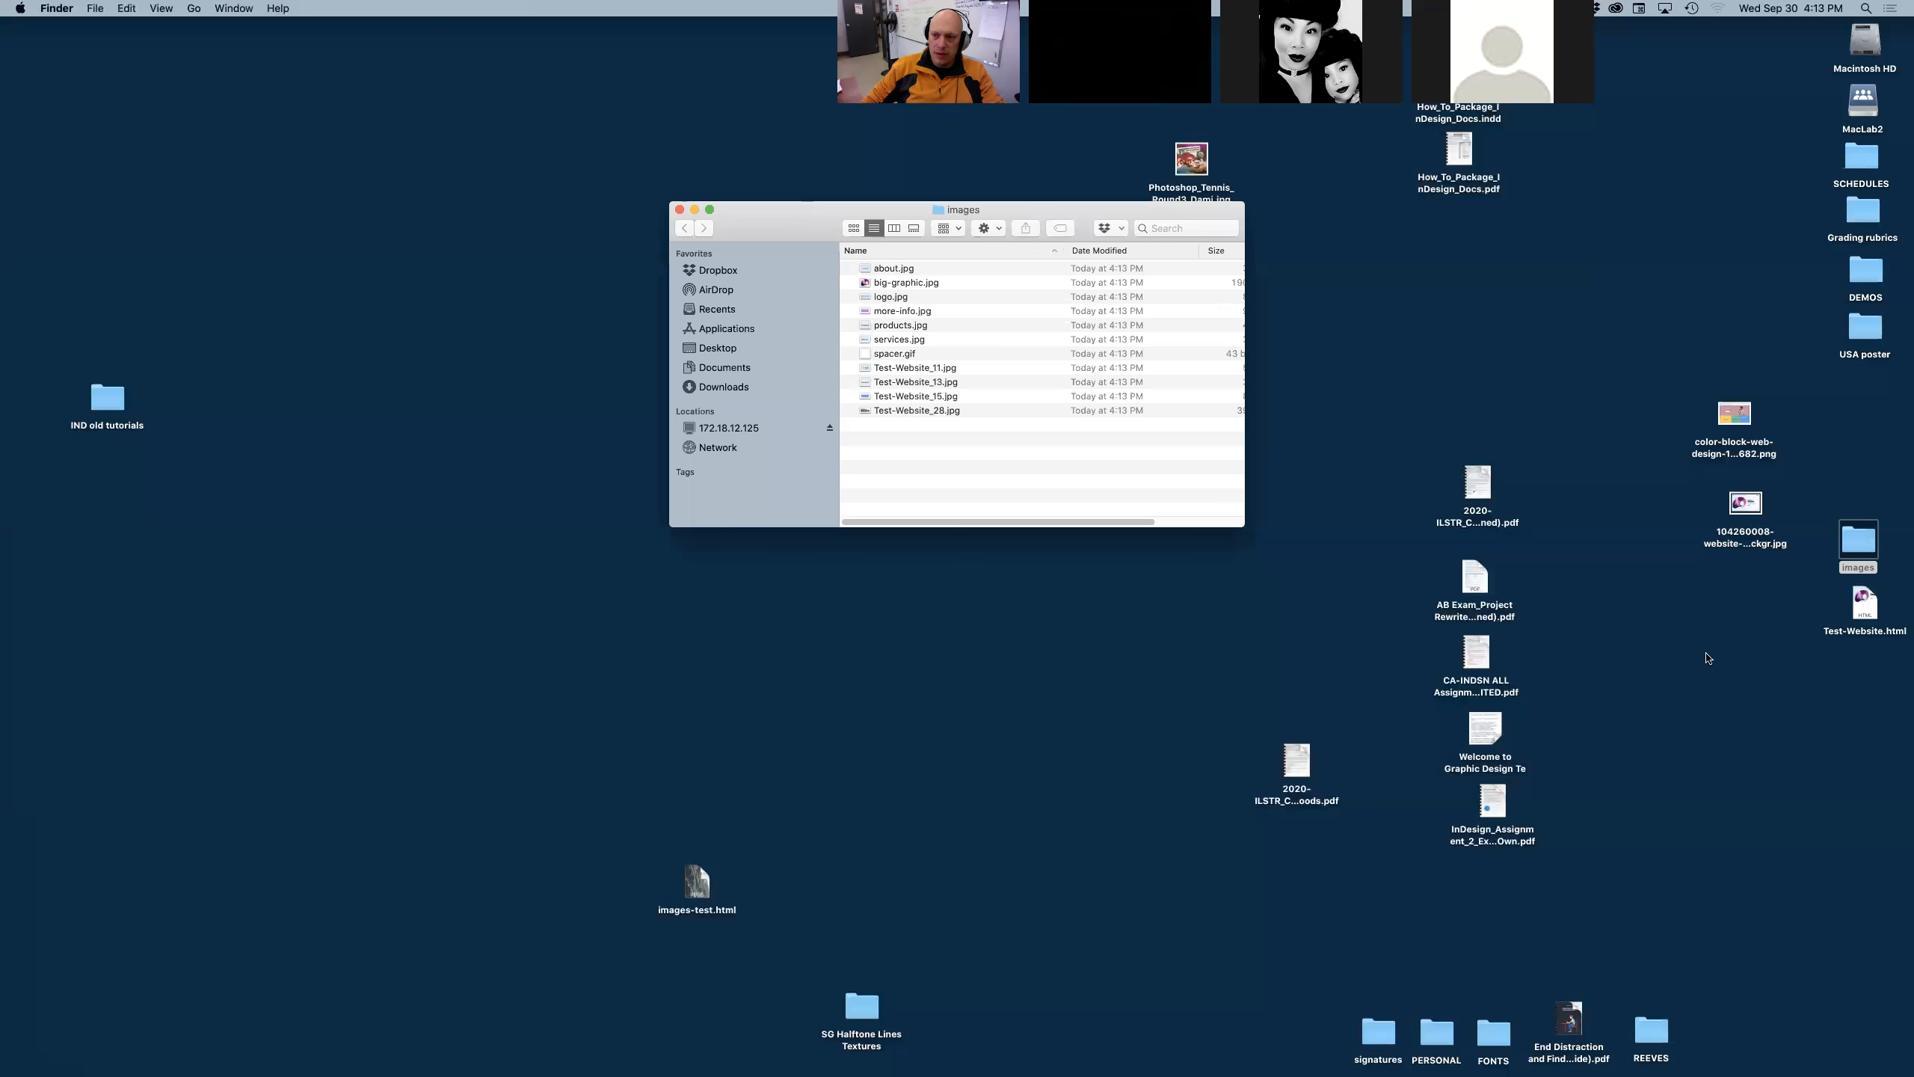
left_click(1863, 611)
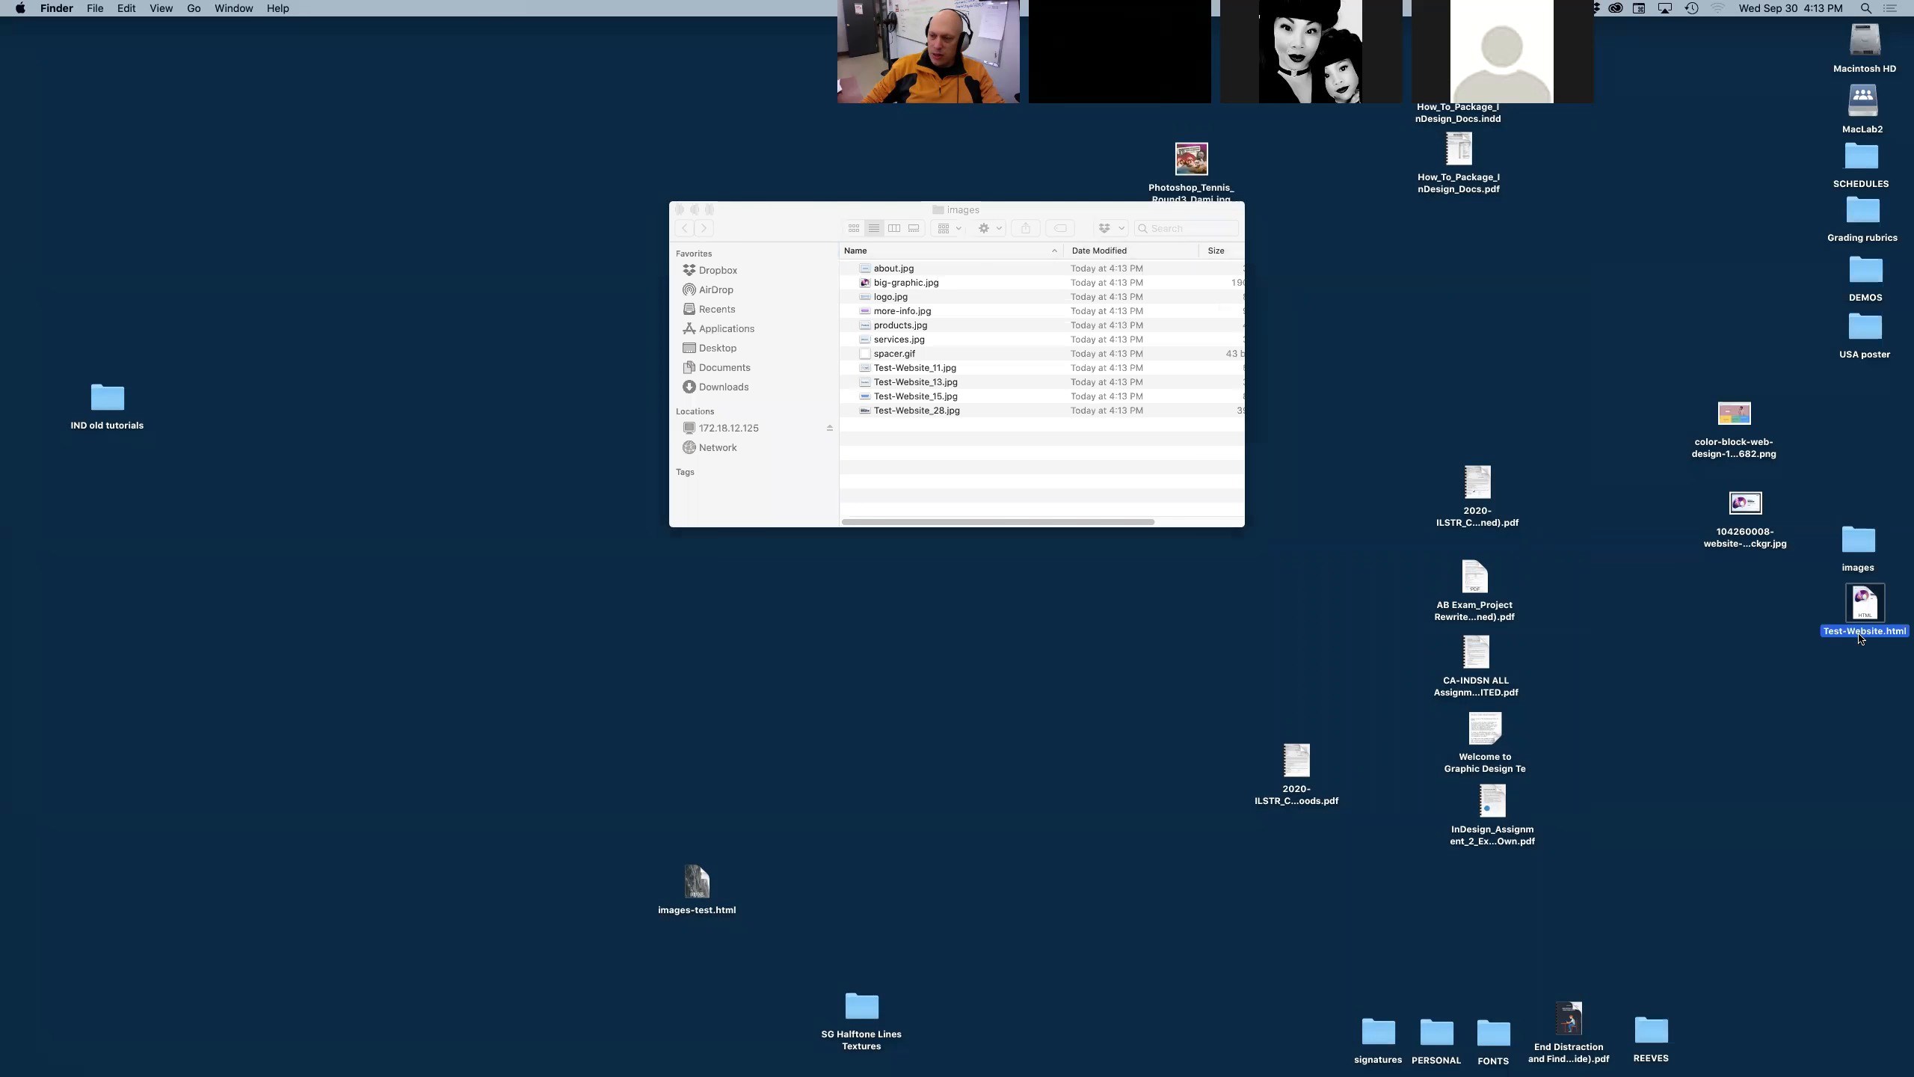
left_click(1035, 208)
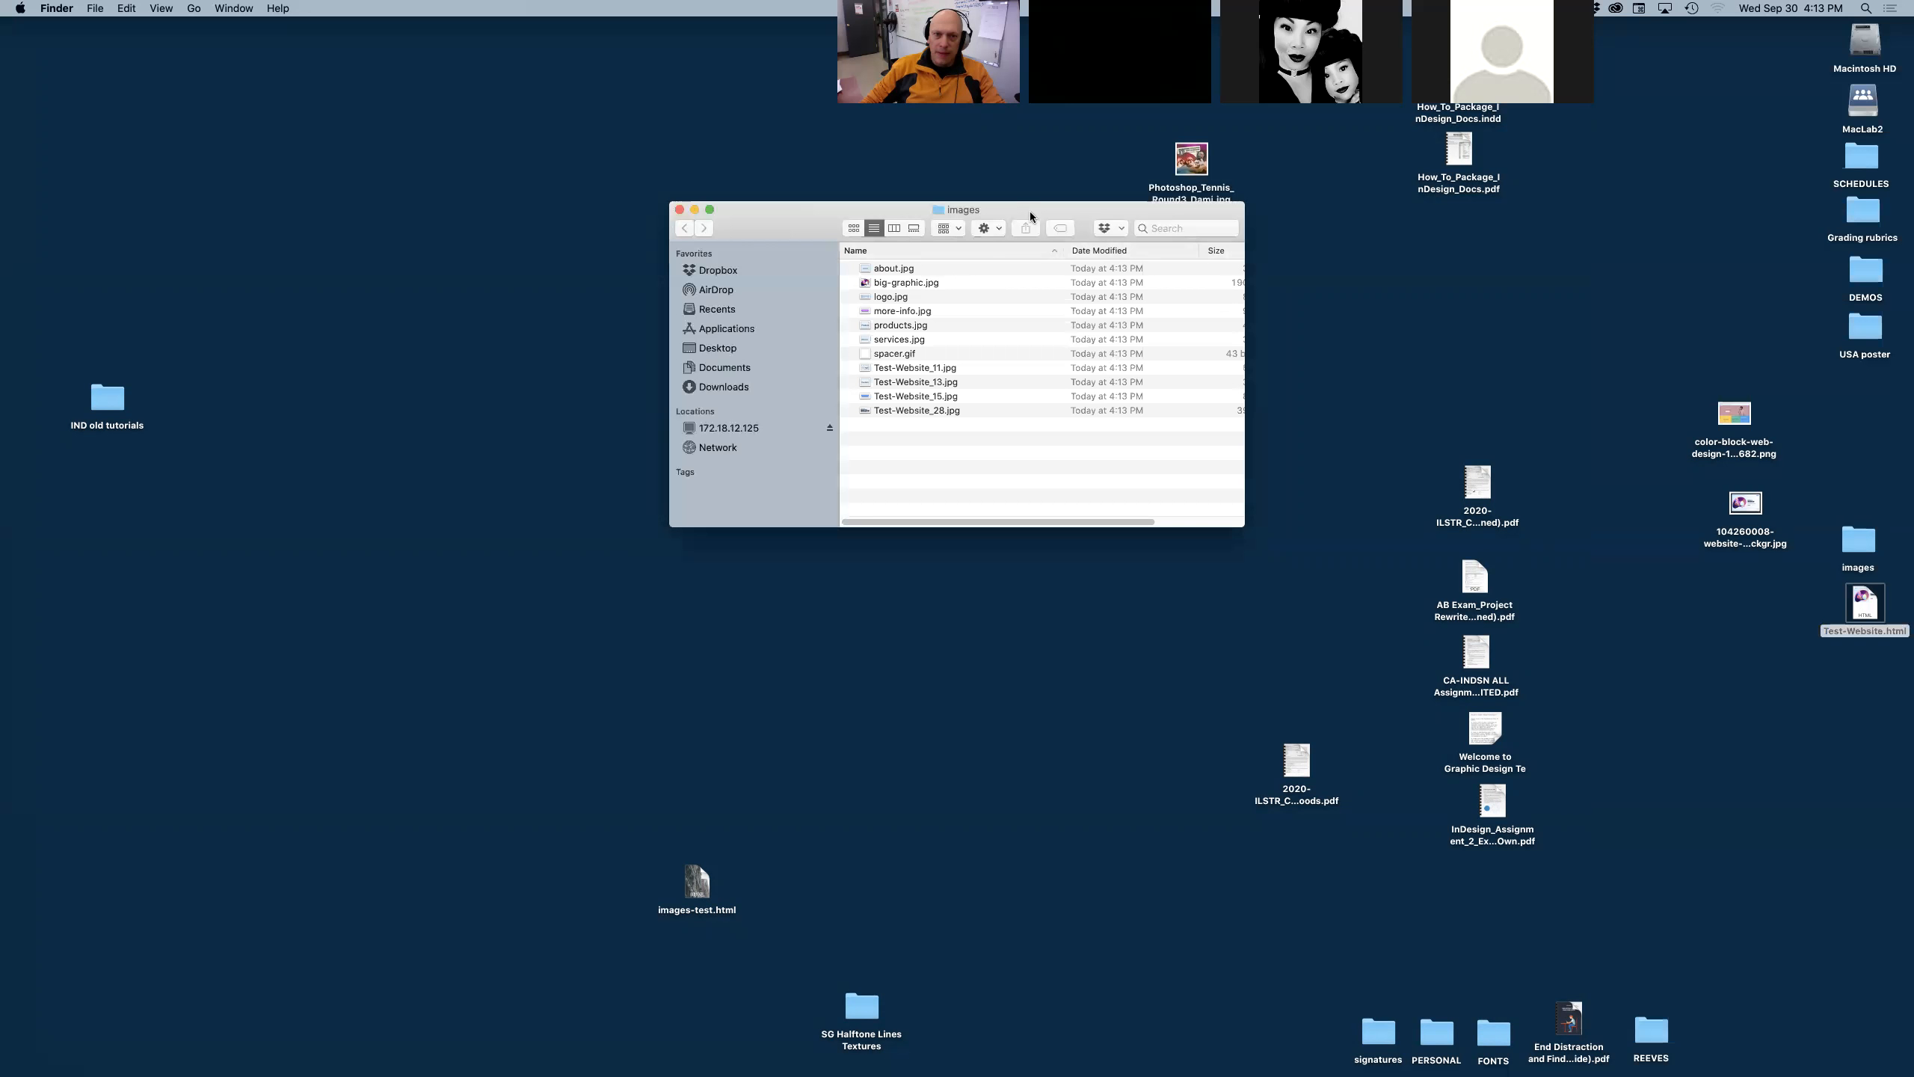
- Preview the exported slice images one after another, from about.jpg through Test-Website_28.jpg
left_click(927, 267)
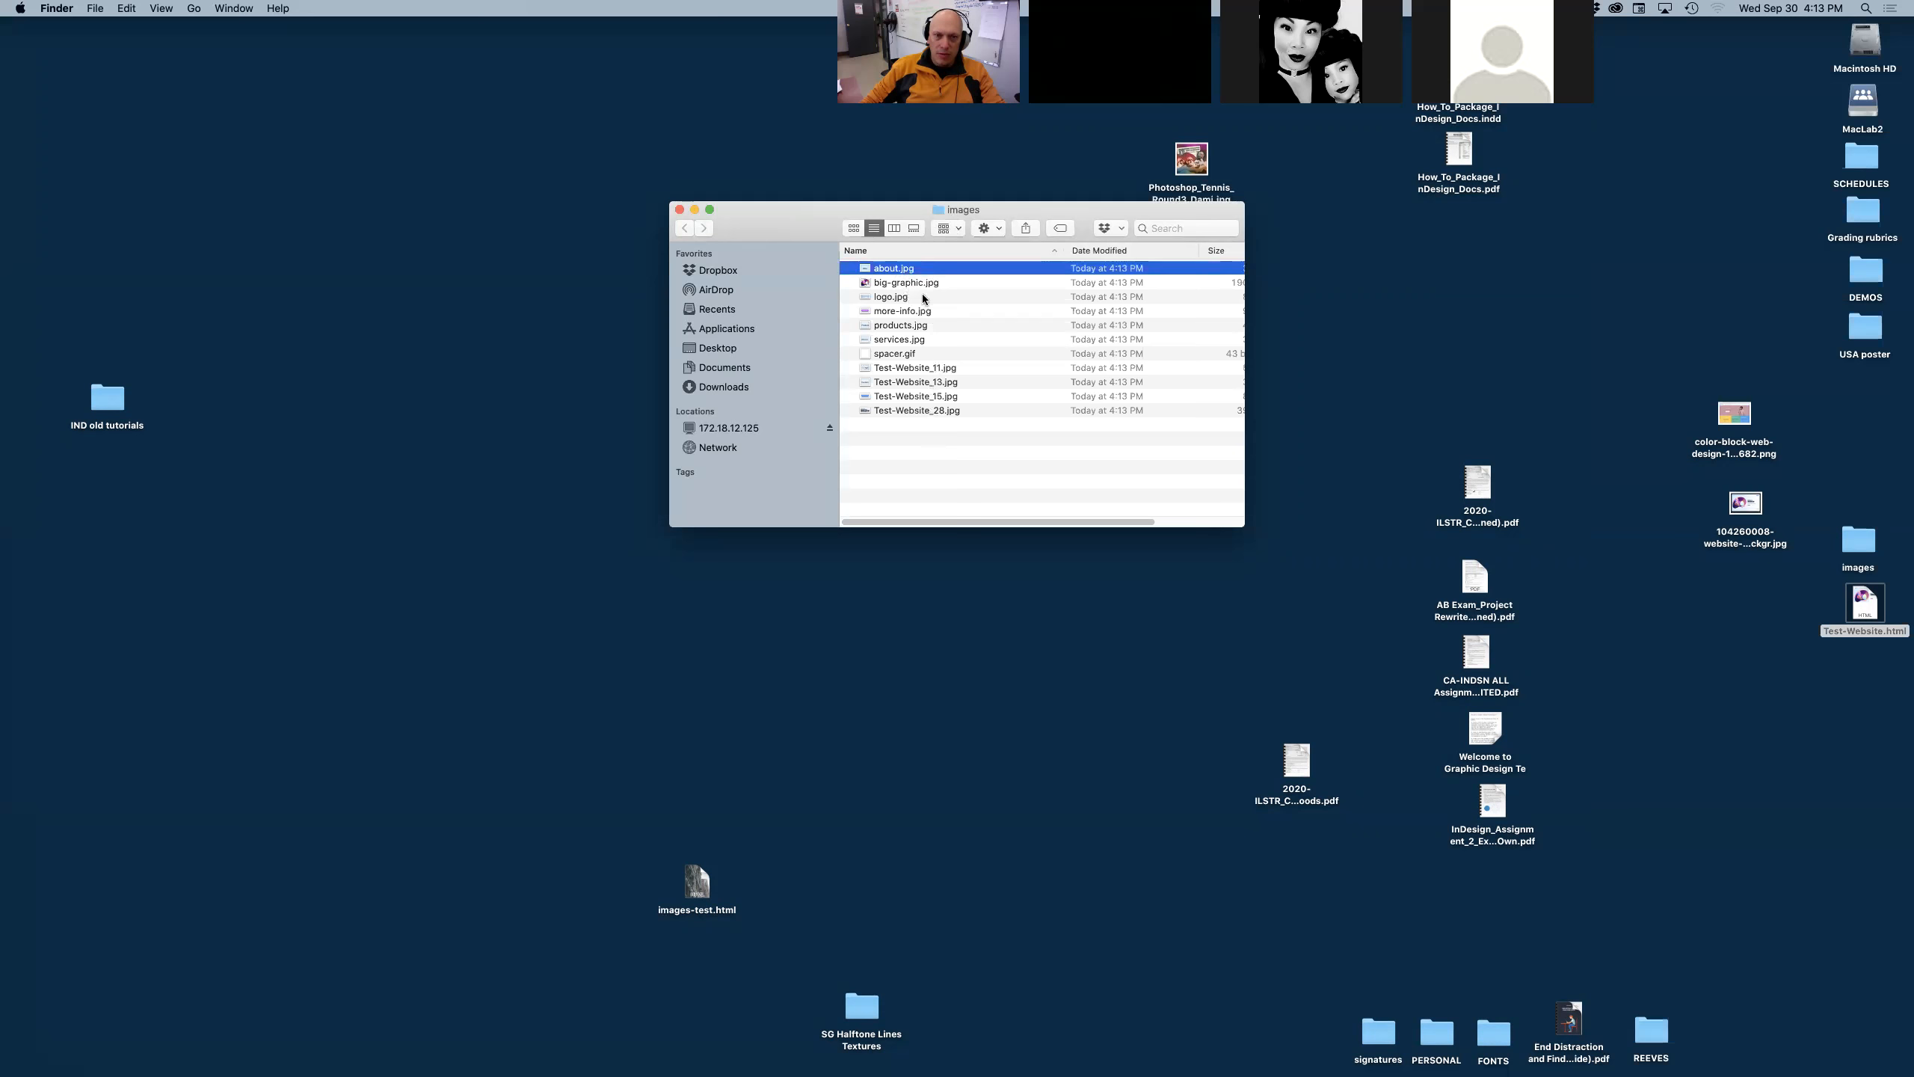
key("space")
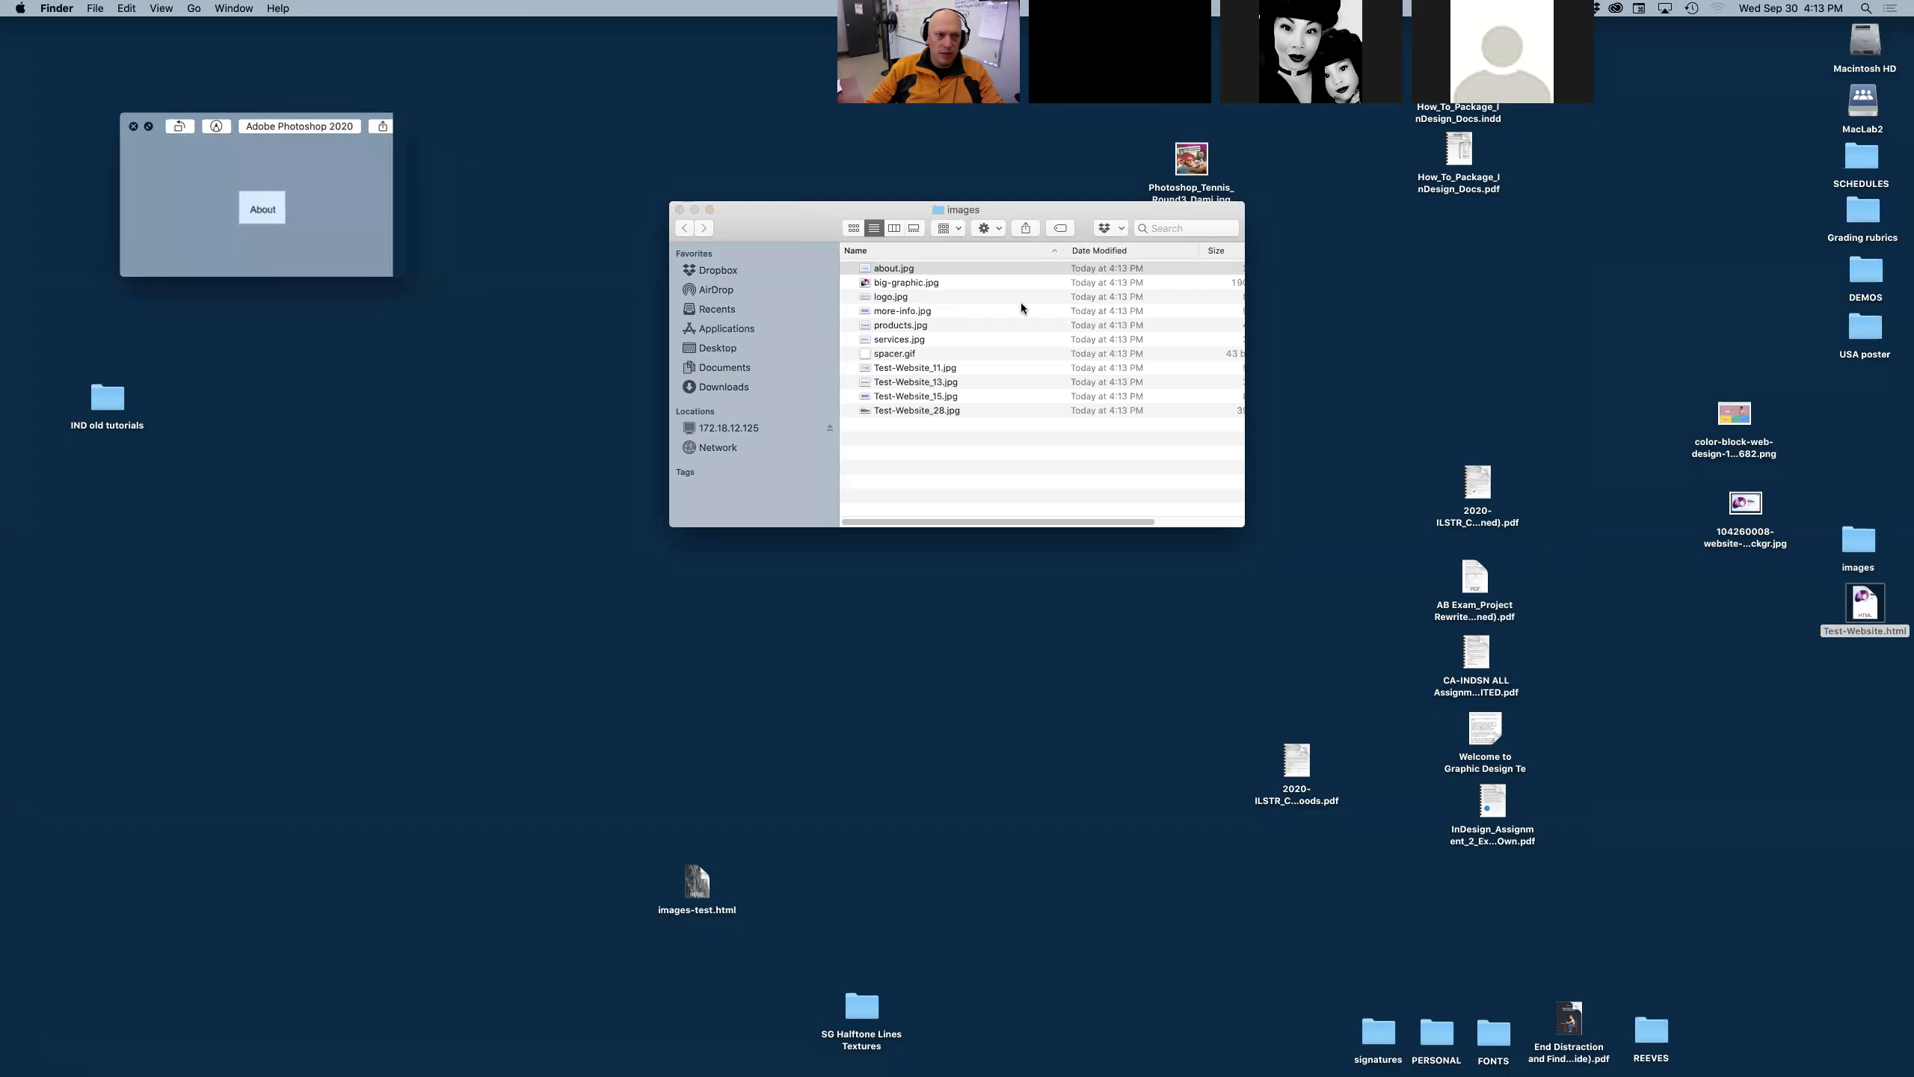
key("Down")
key("Down")
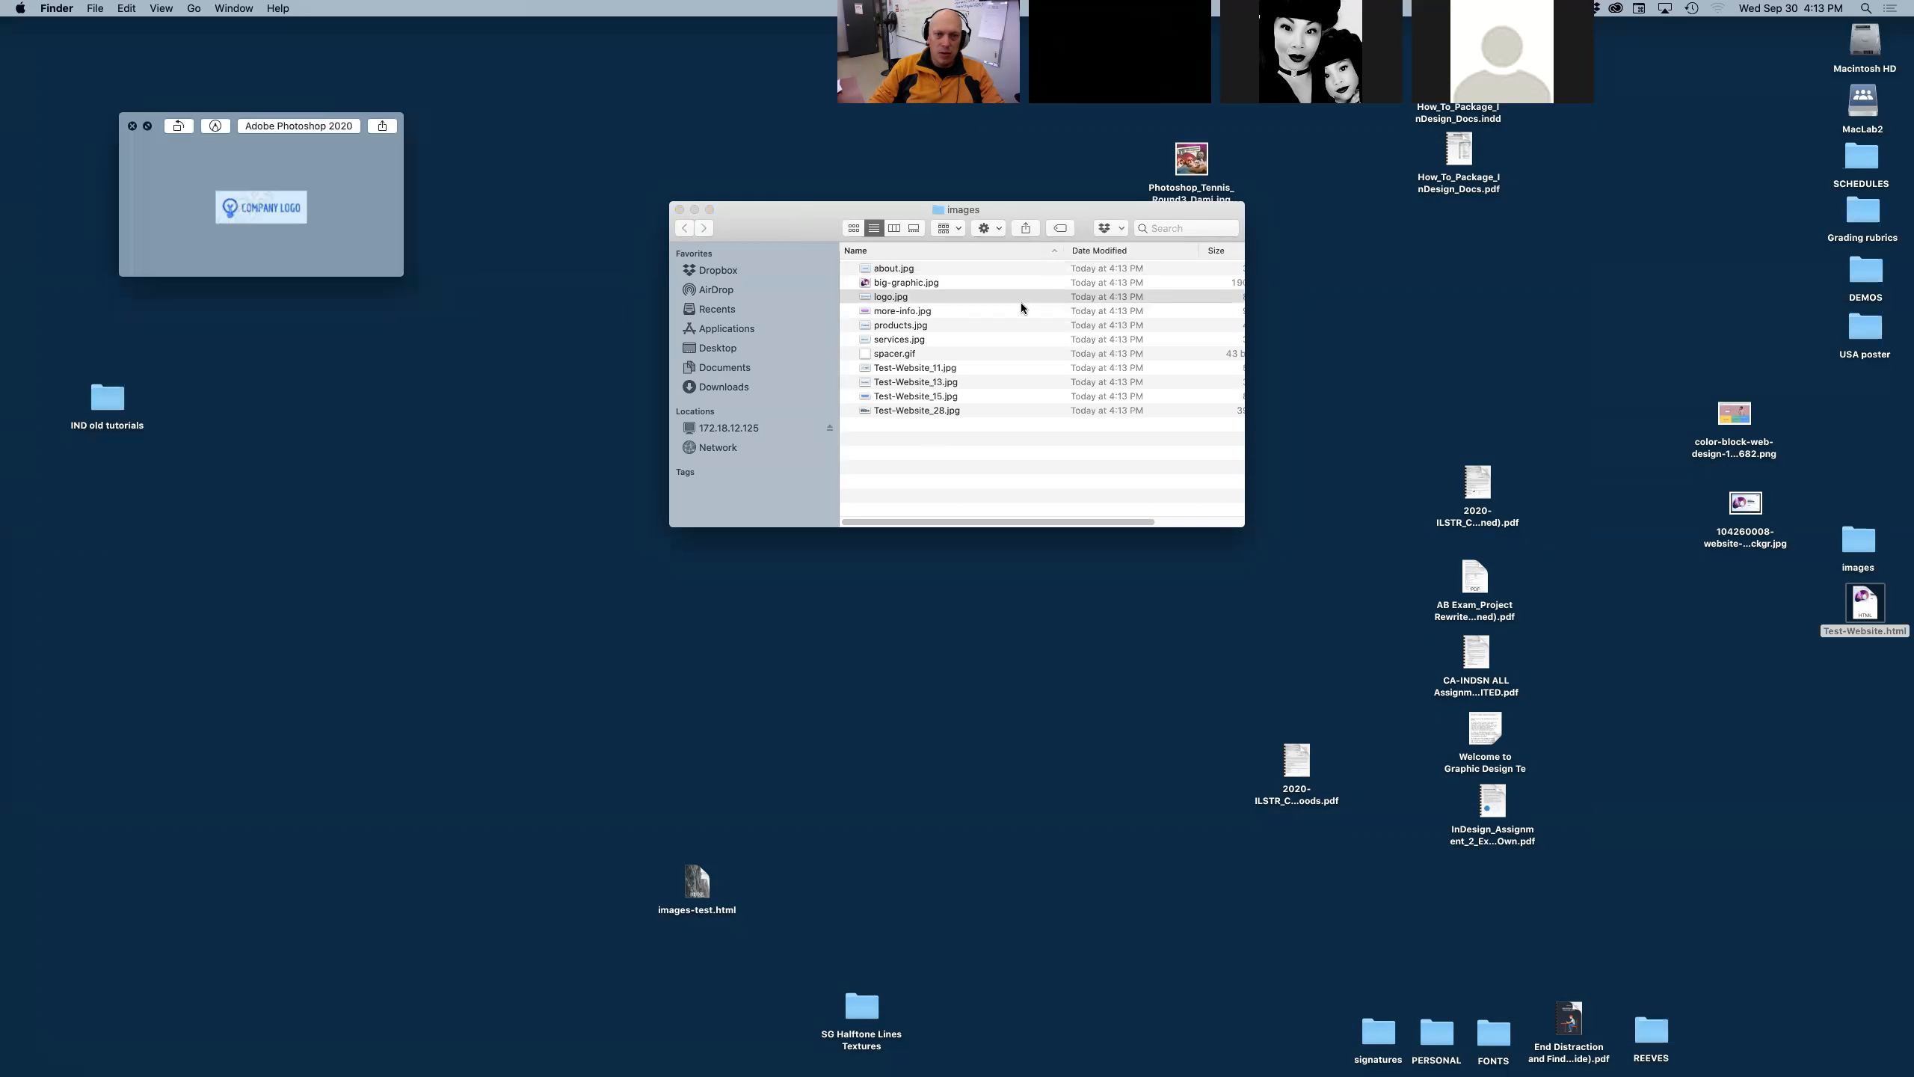
key("Down")
key("Down")
key("Down")
key("Down")
key("Down")
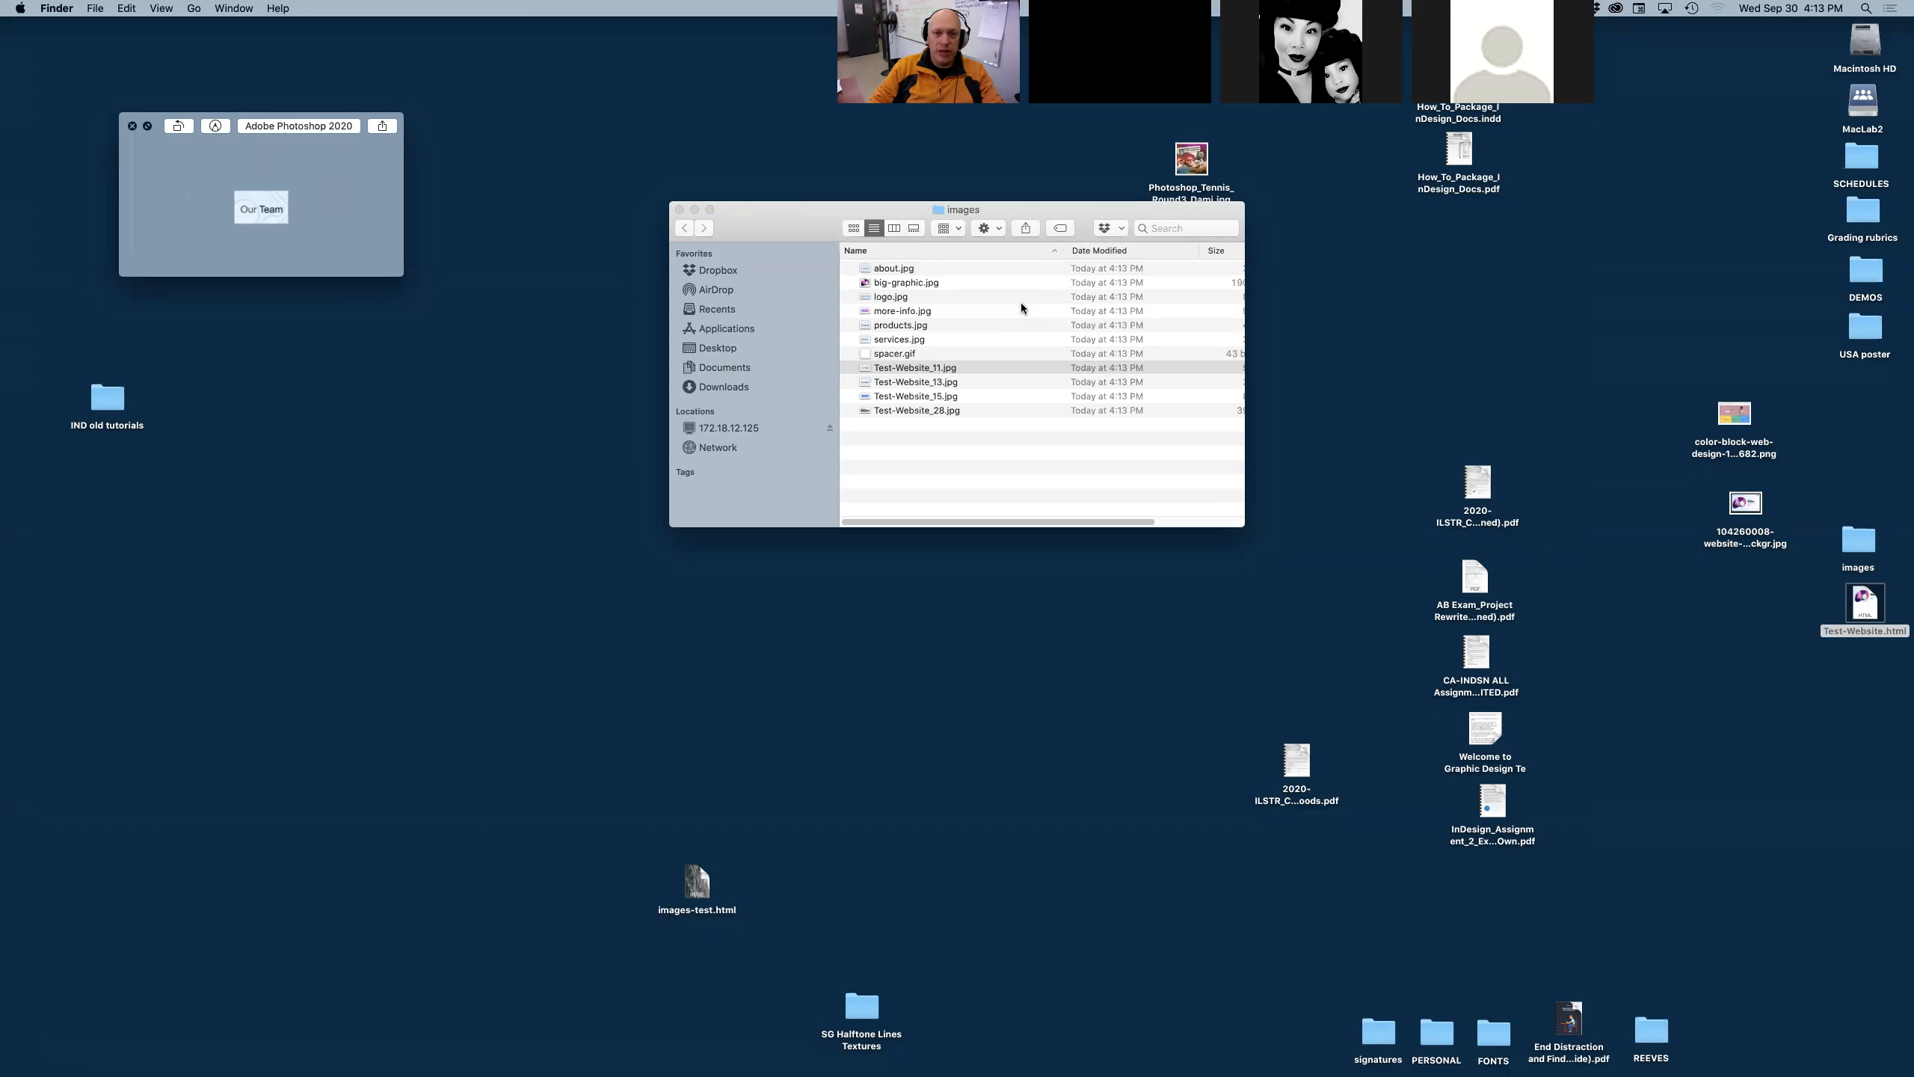
key("Down")
key("Down")
key("Down")
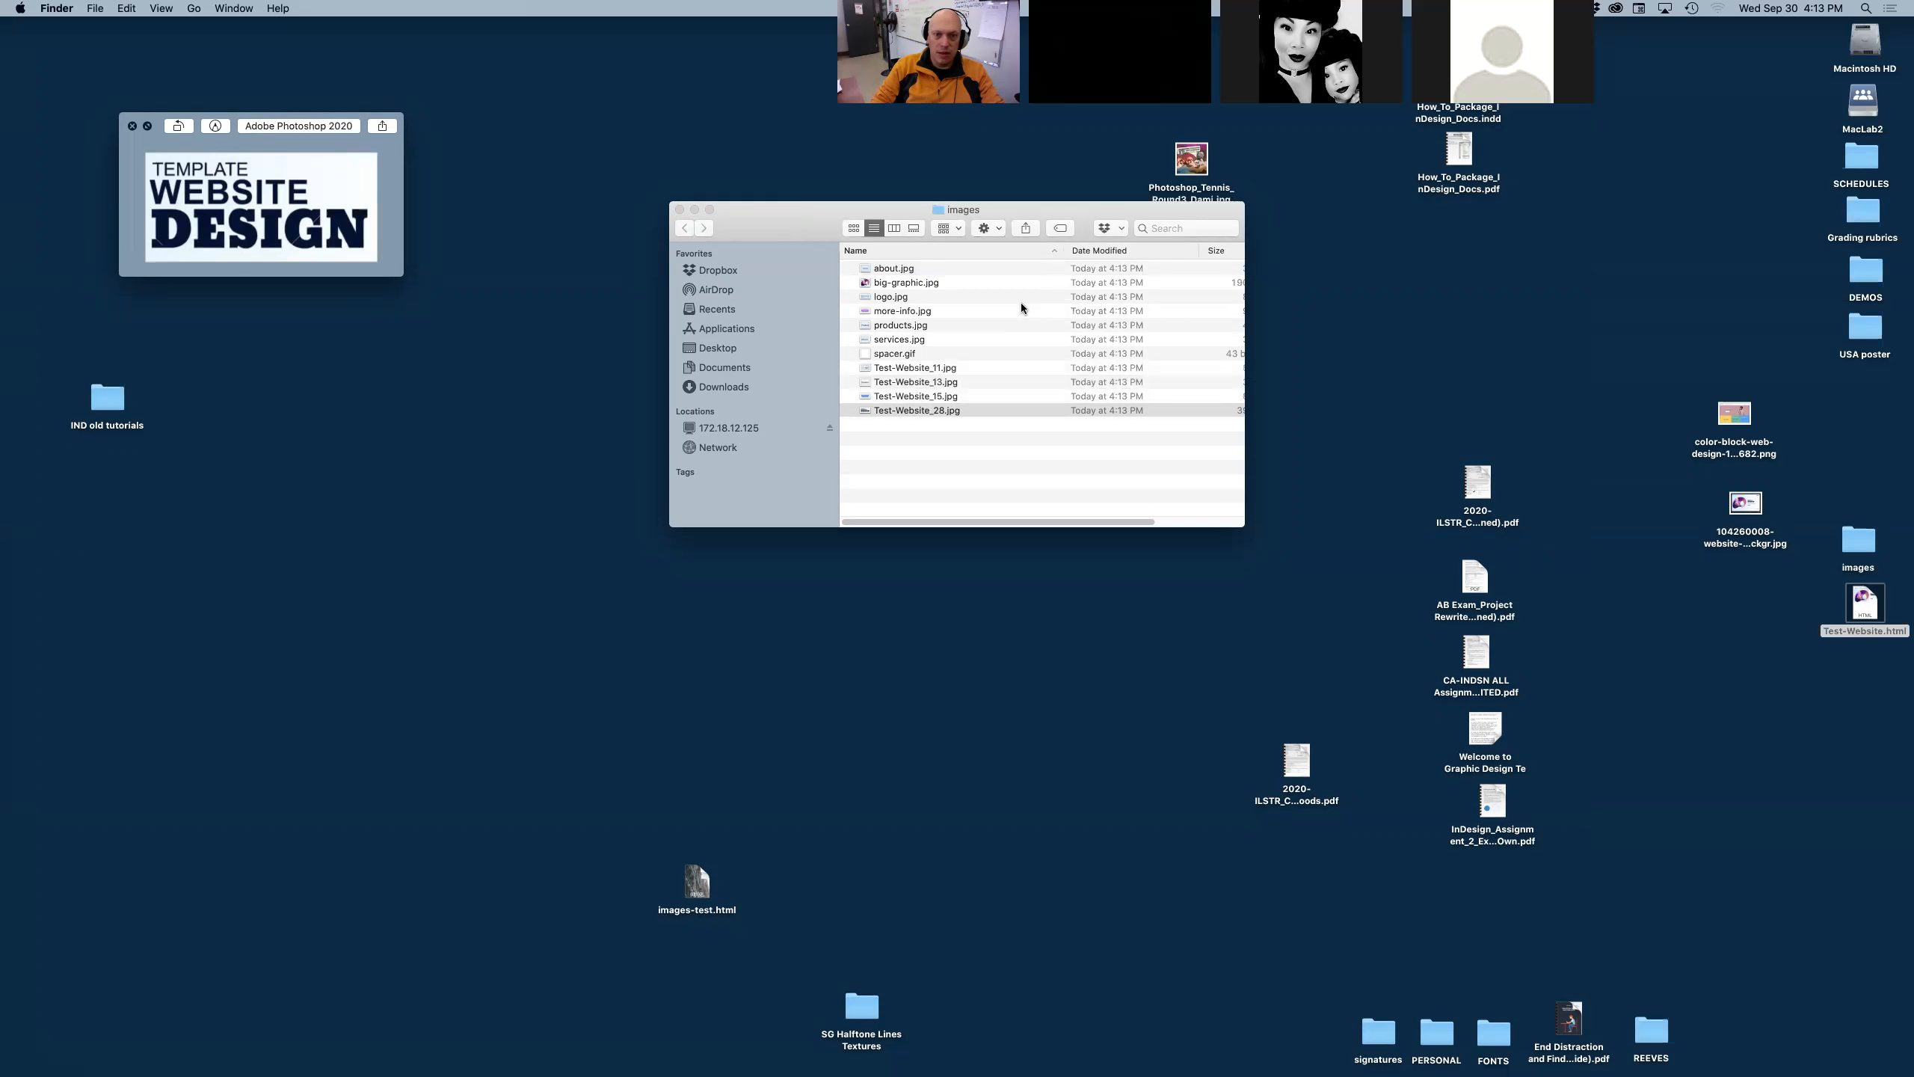
- Go back through the previews to logo.jpg, and close the preview and the images folder window
key("Up")
key("Up")
key("Up")
key("Up")
key("Up")
key("Up")
key("Up")
key("Up")
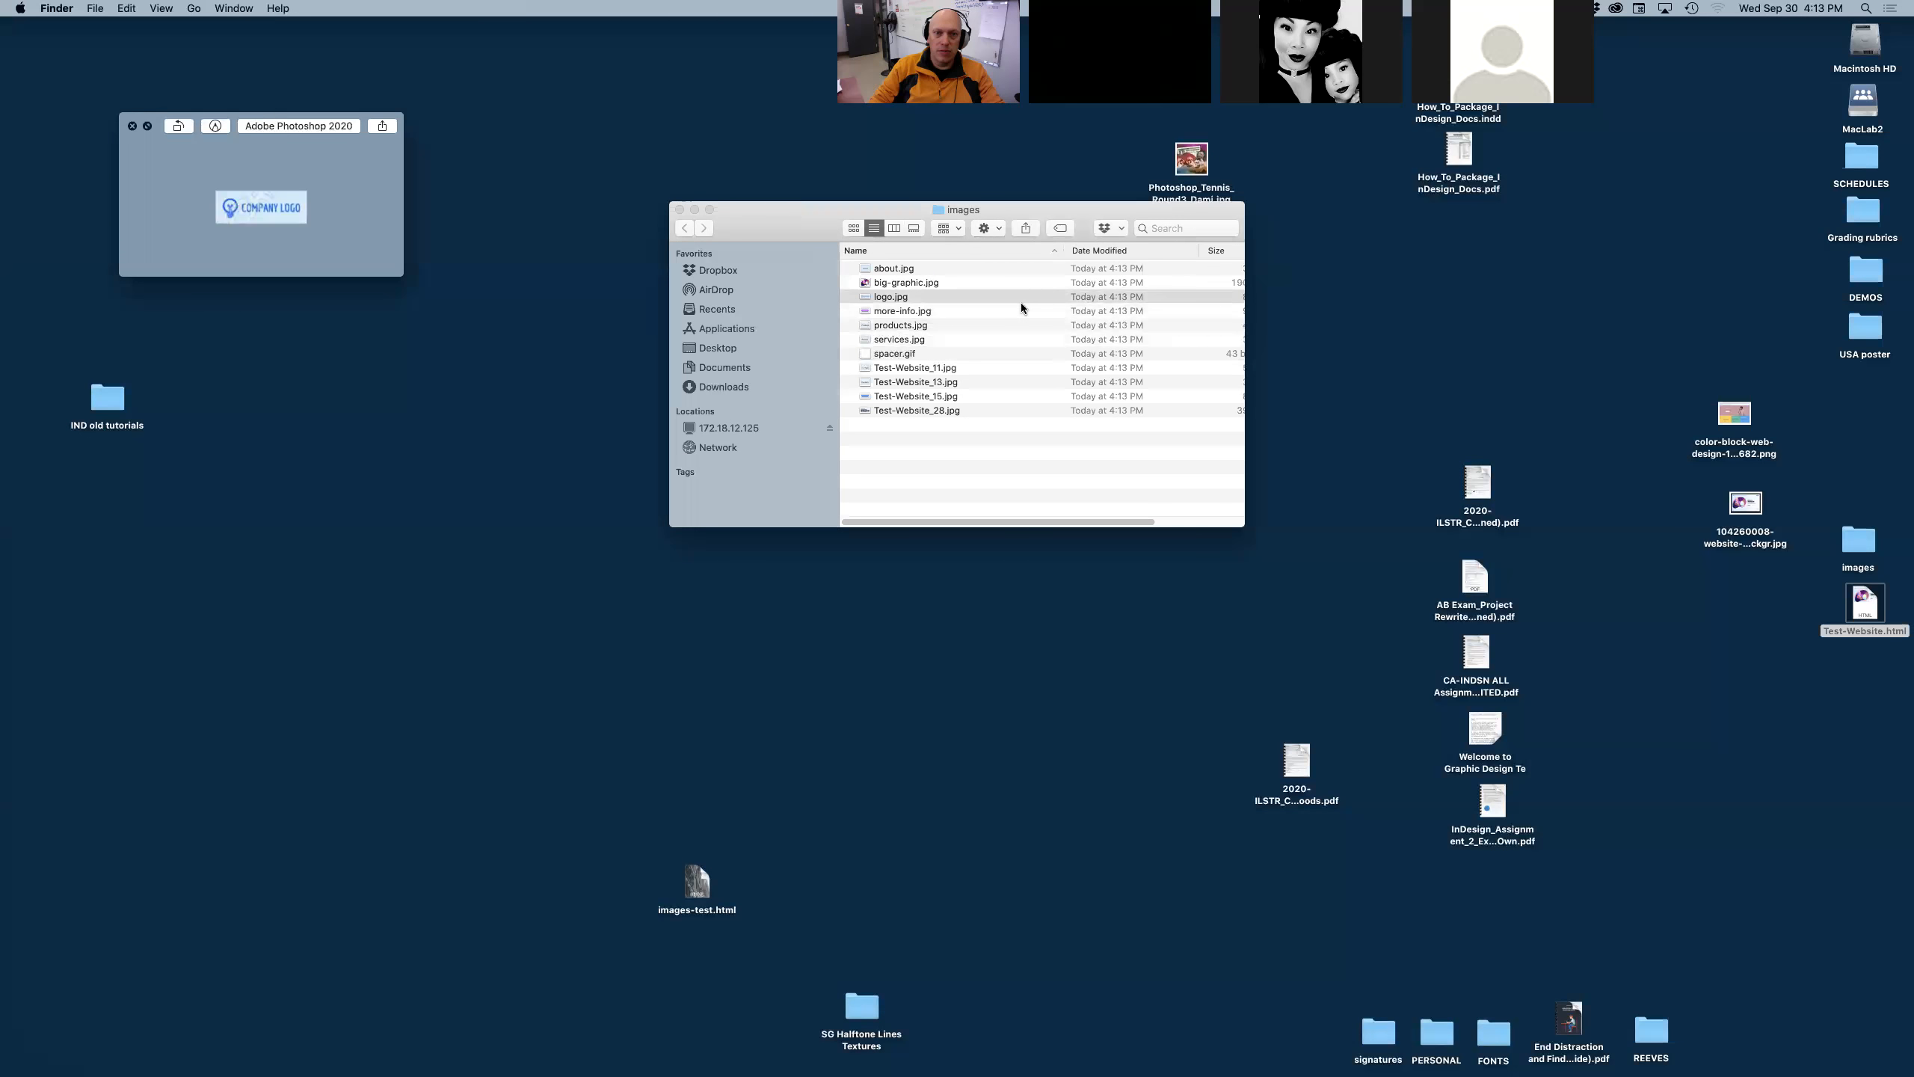
key("space")
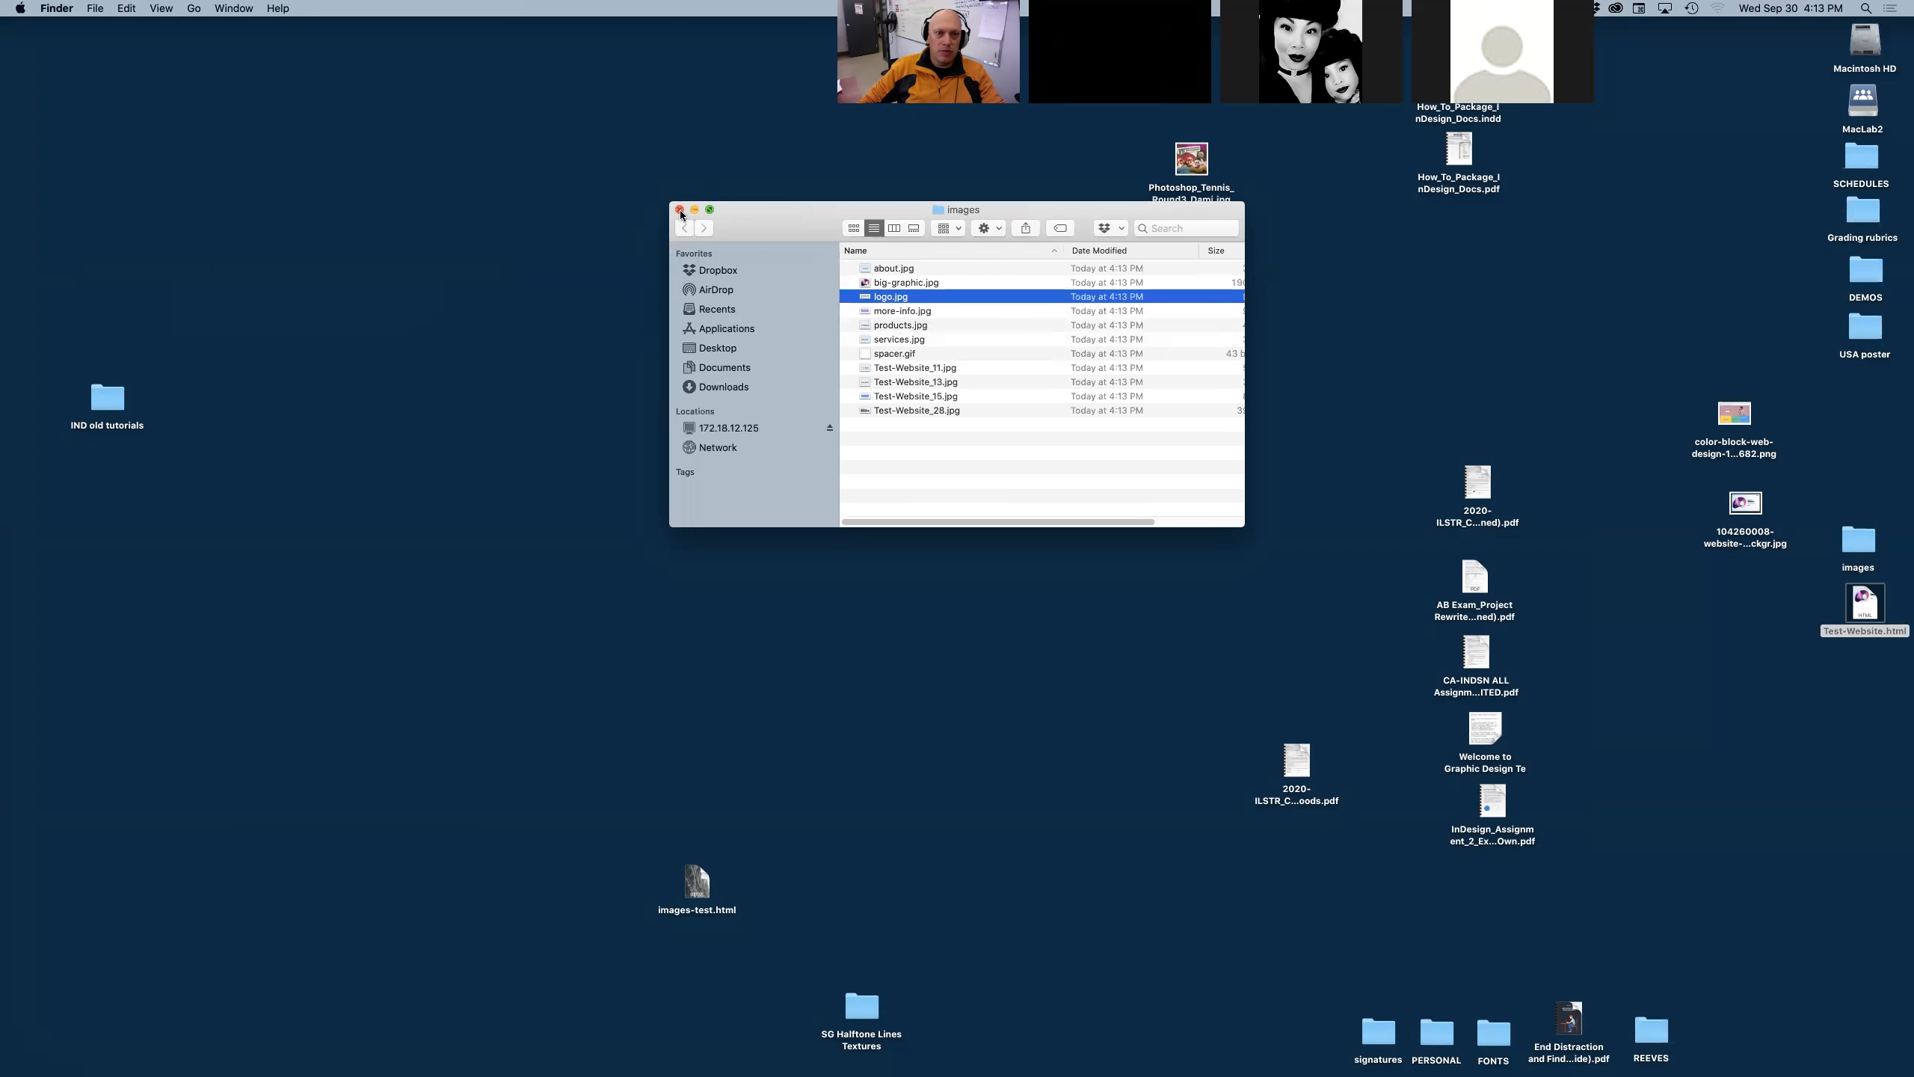
left_click(679, 209)
- Shift Test-Website.html slightly on the desktop and open it in Google Chrome
left_click(1782, 699)
left_click_drag(1871, 605, 1845, 614)
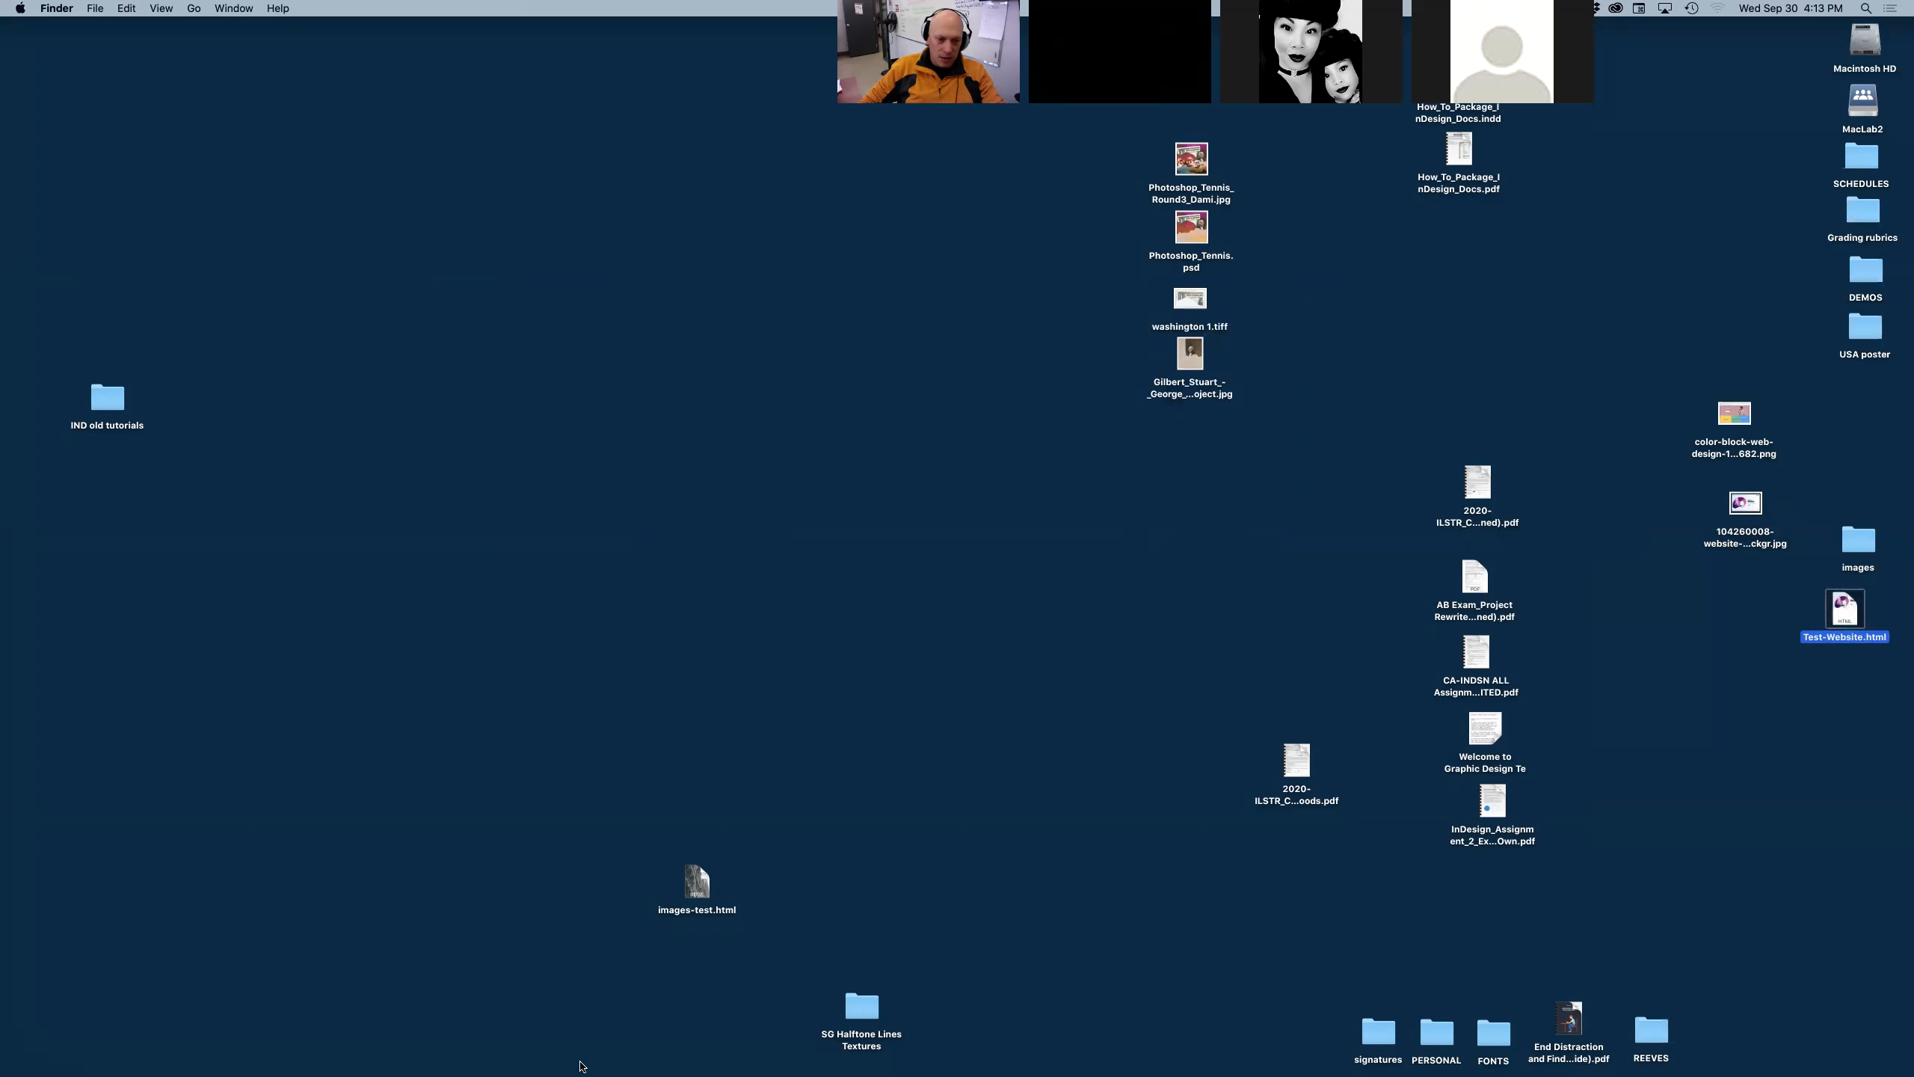
mouse_move(579, 1065)
left_click(402, 1055)
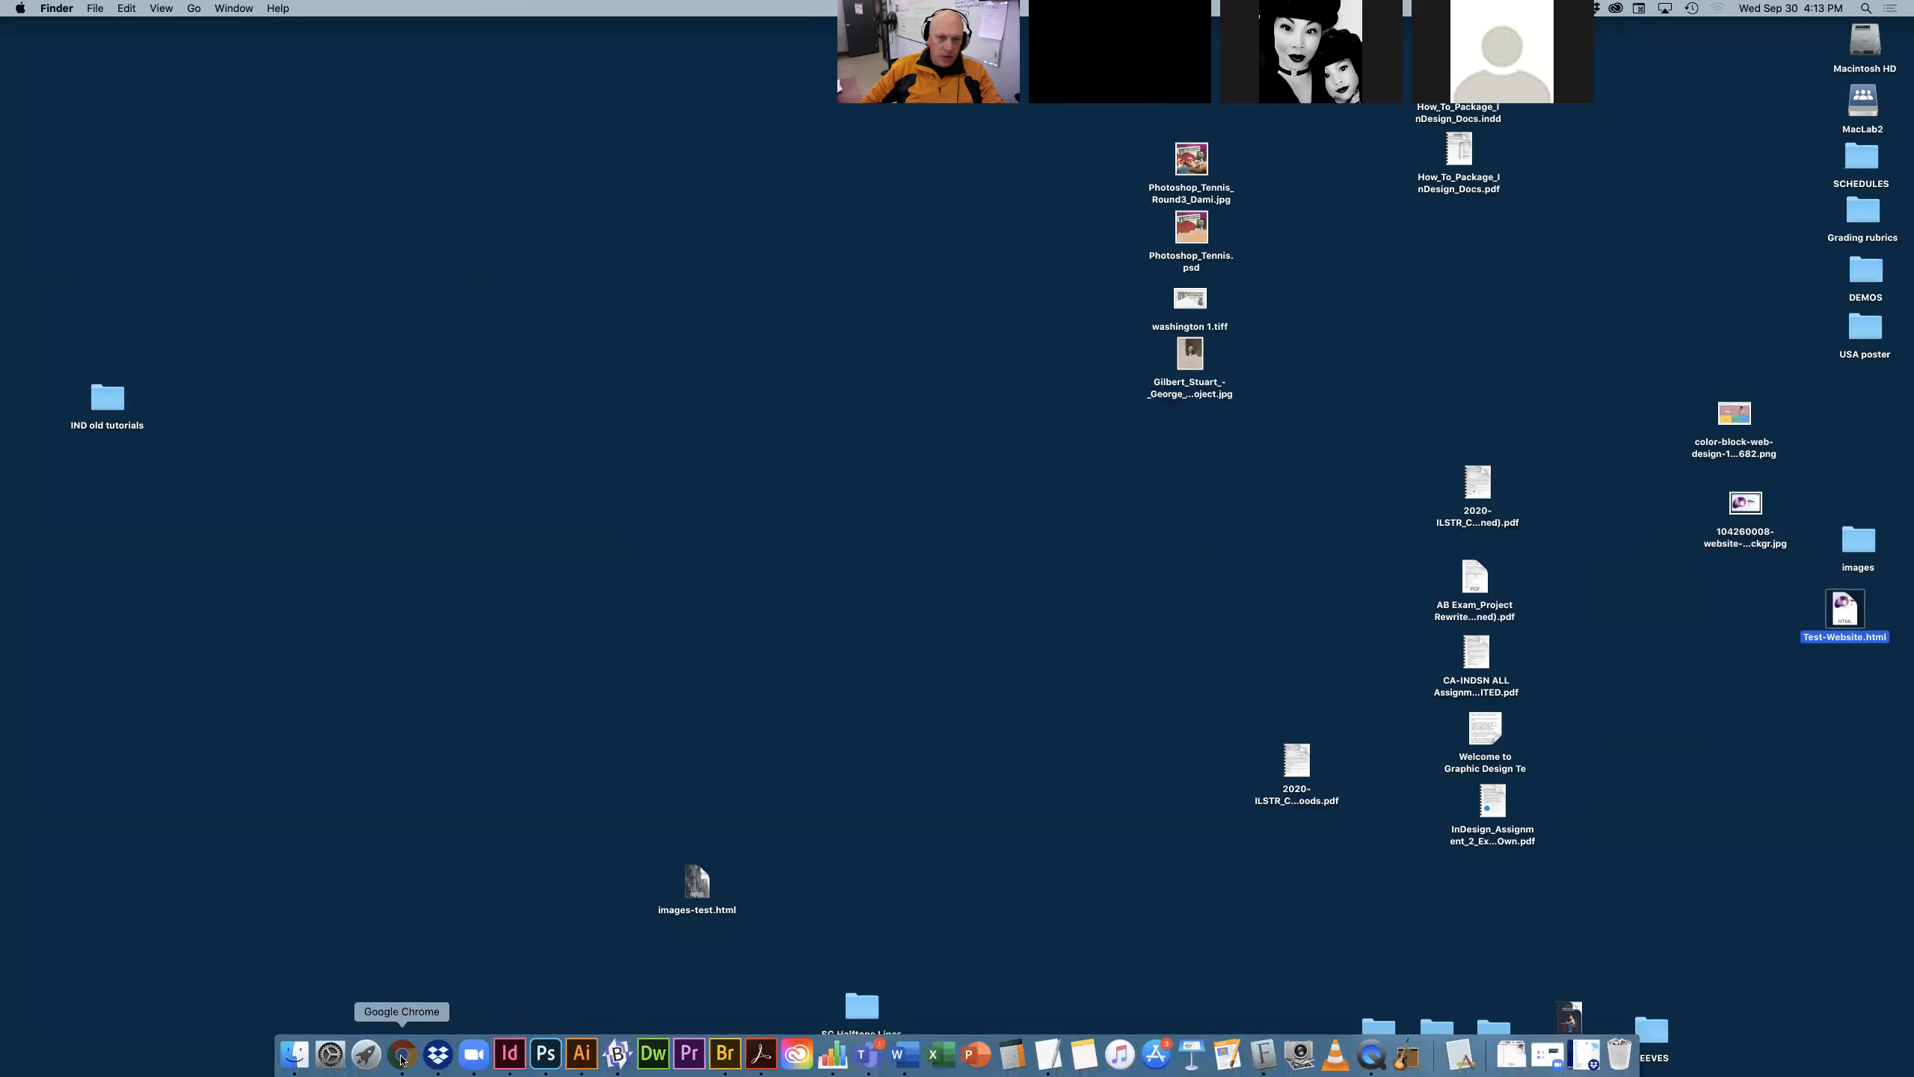
left_click_drag(1851, 617, 1014, 637)
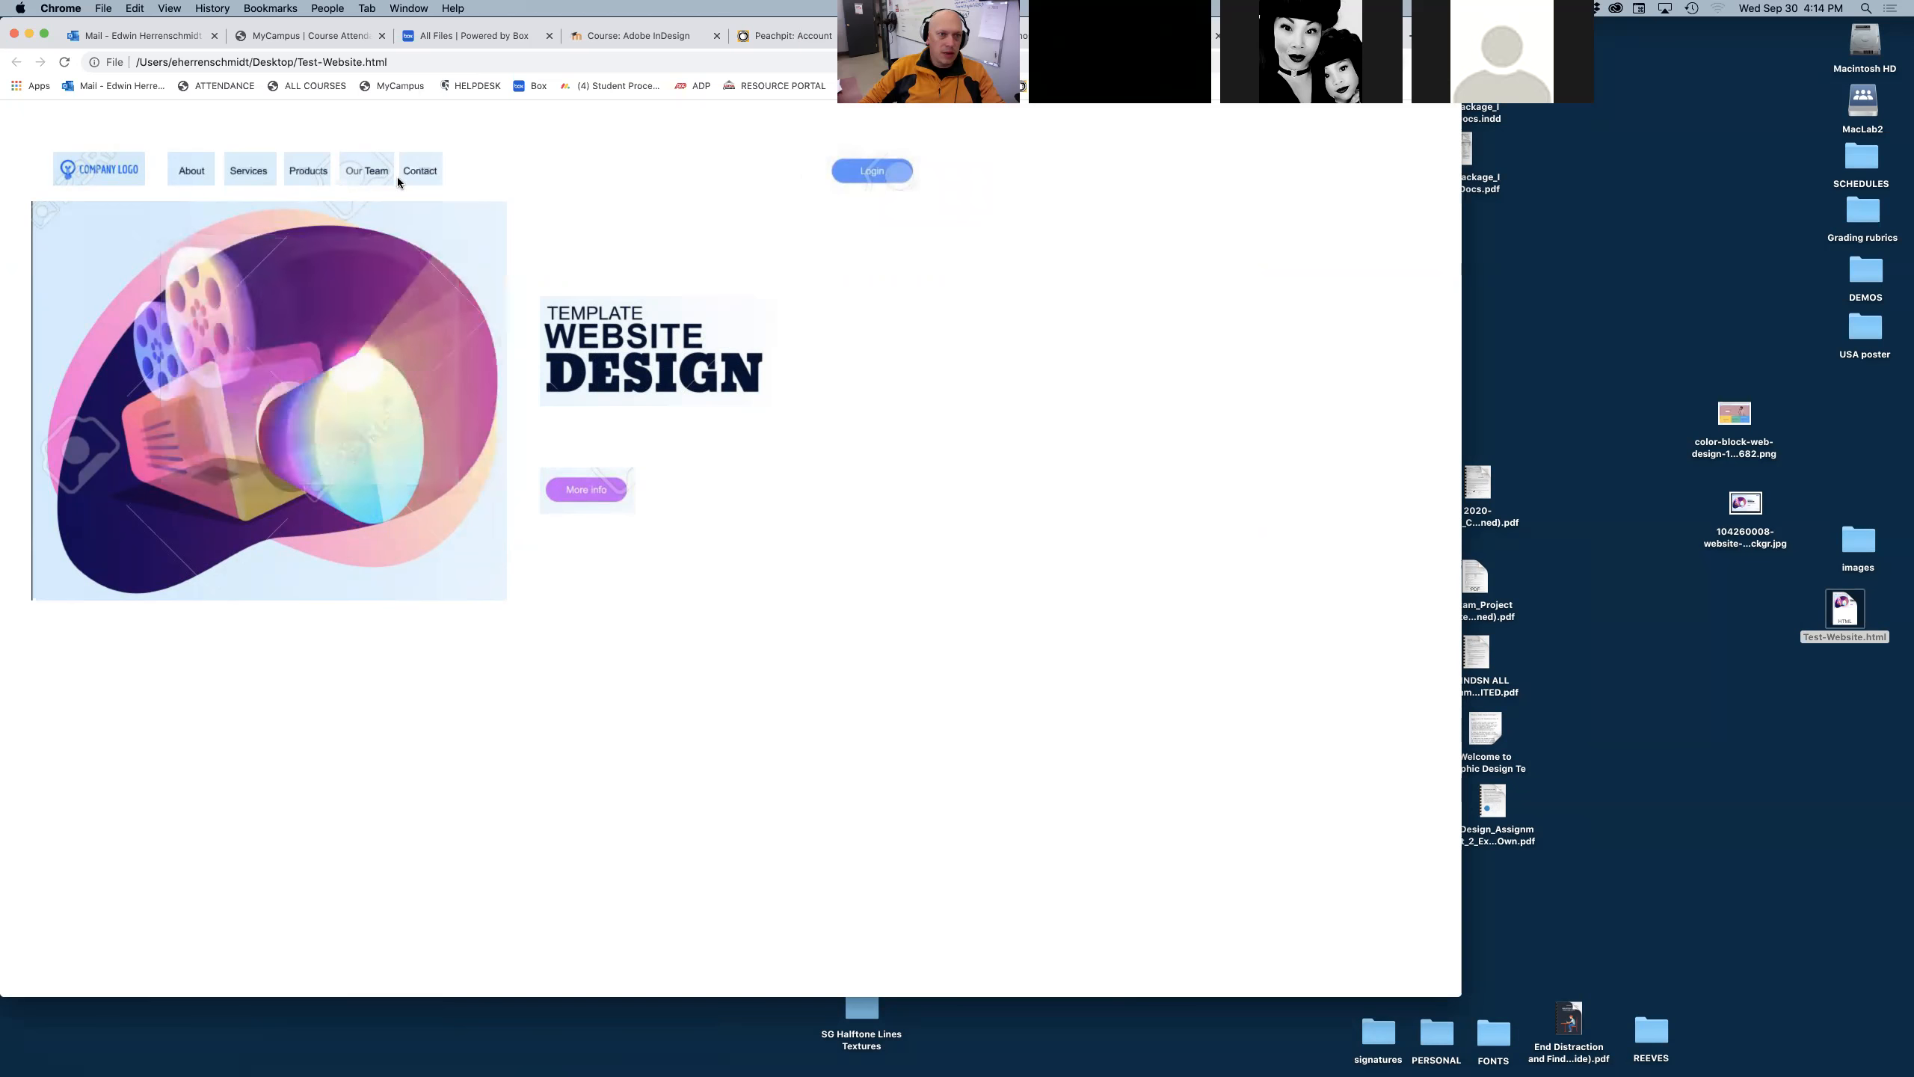
- Reopen the exported images folder to check the spacer.gif file, and close the folder window
double_click(1858, 545)
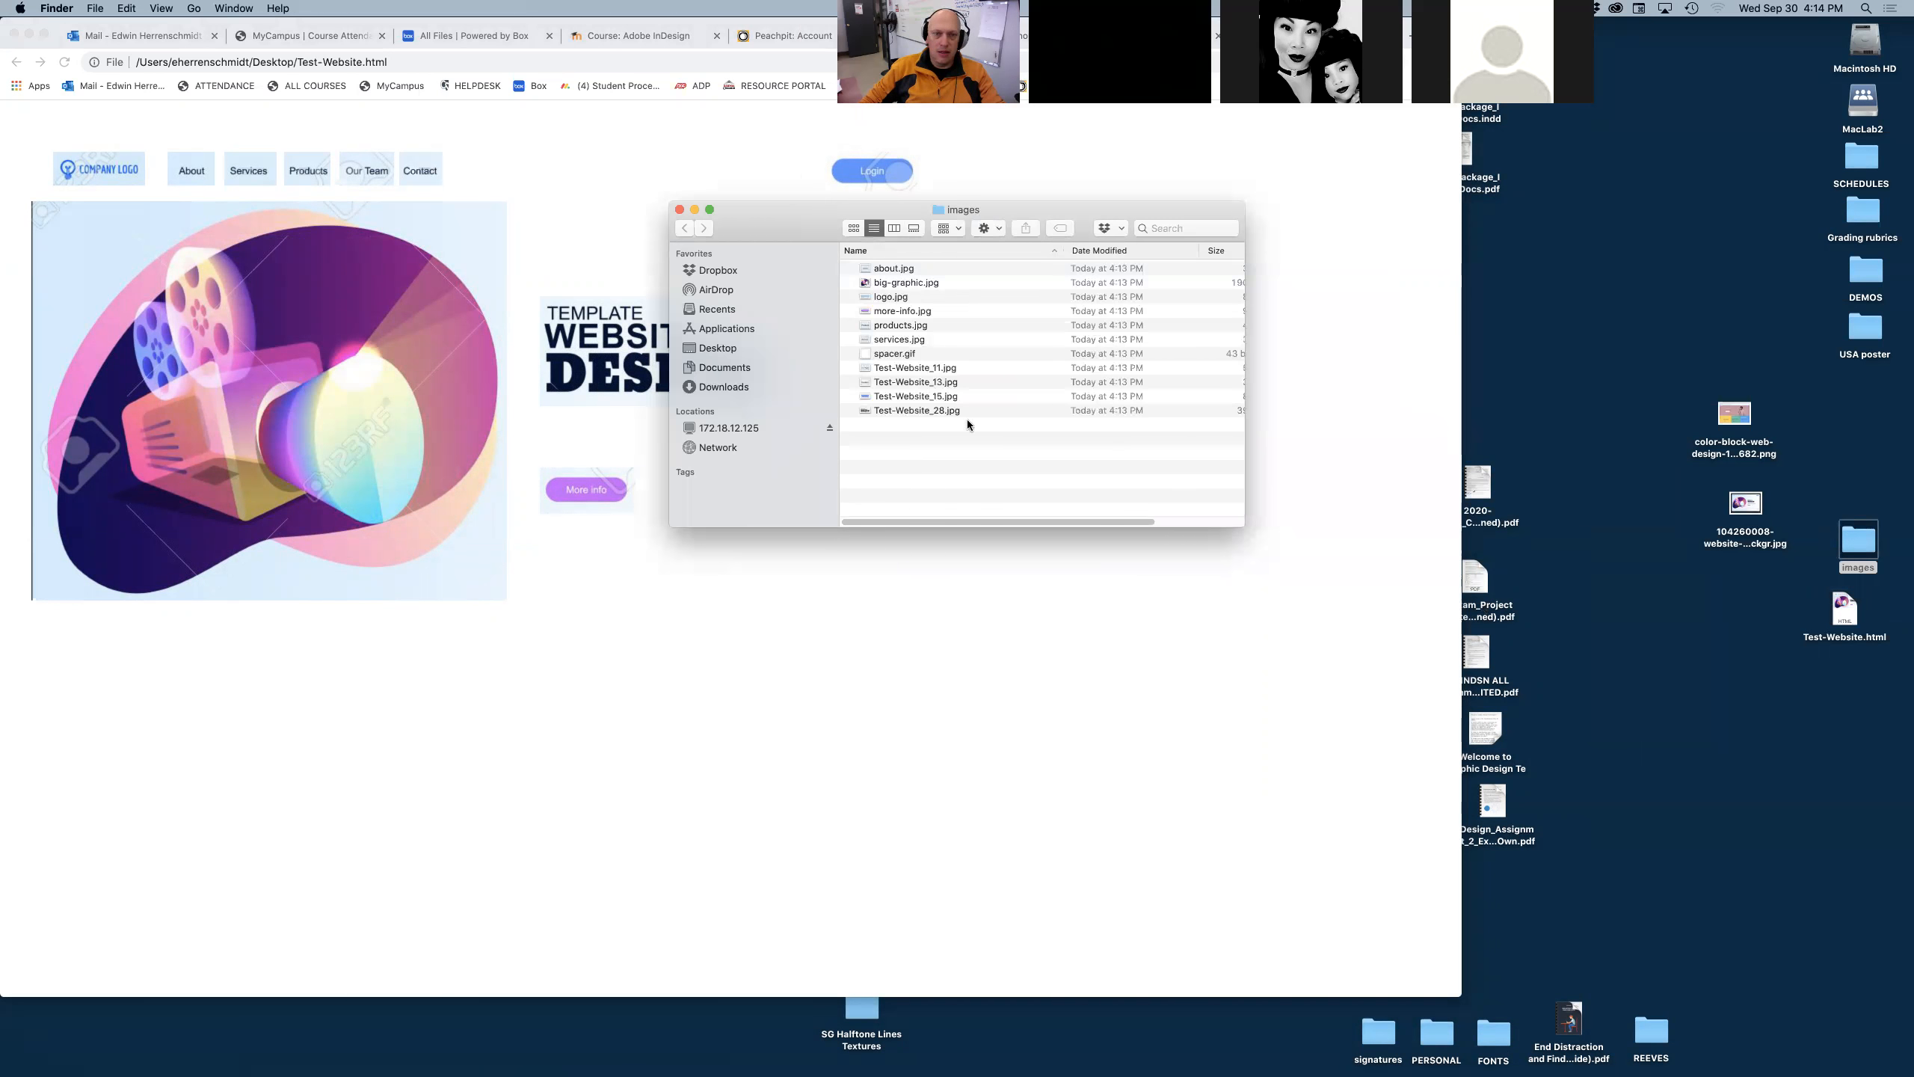
left_click(929, 358)
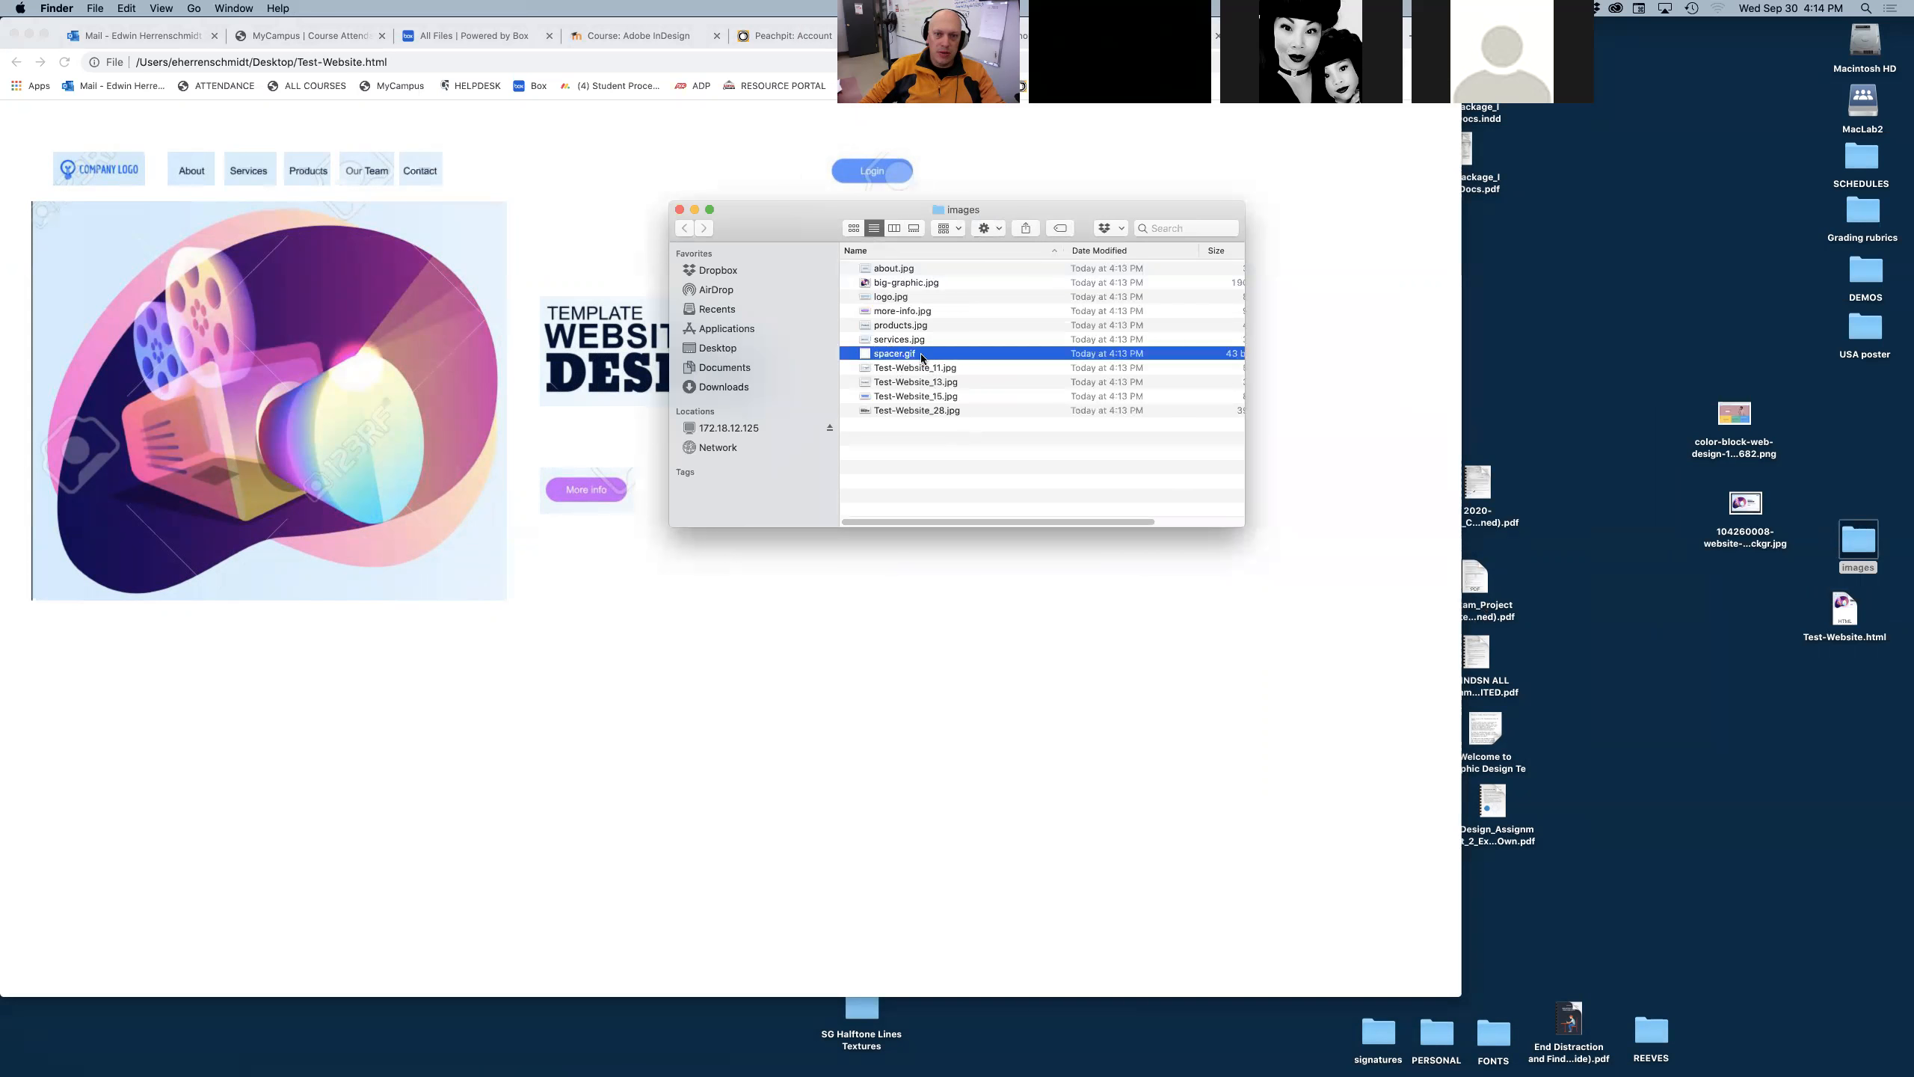
left_click_drag(1051, 521, 978, 522)
left_click(679, 210)
- Test the More Info graphic and the company logo link on the page, close its tab and hide Chrome
left_click(598, 495)
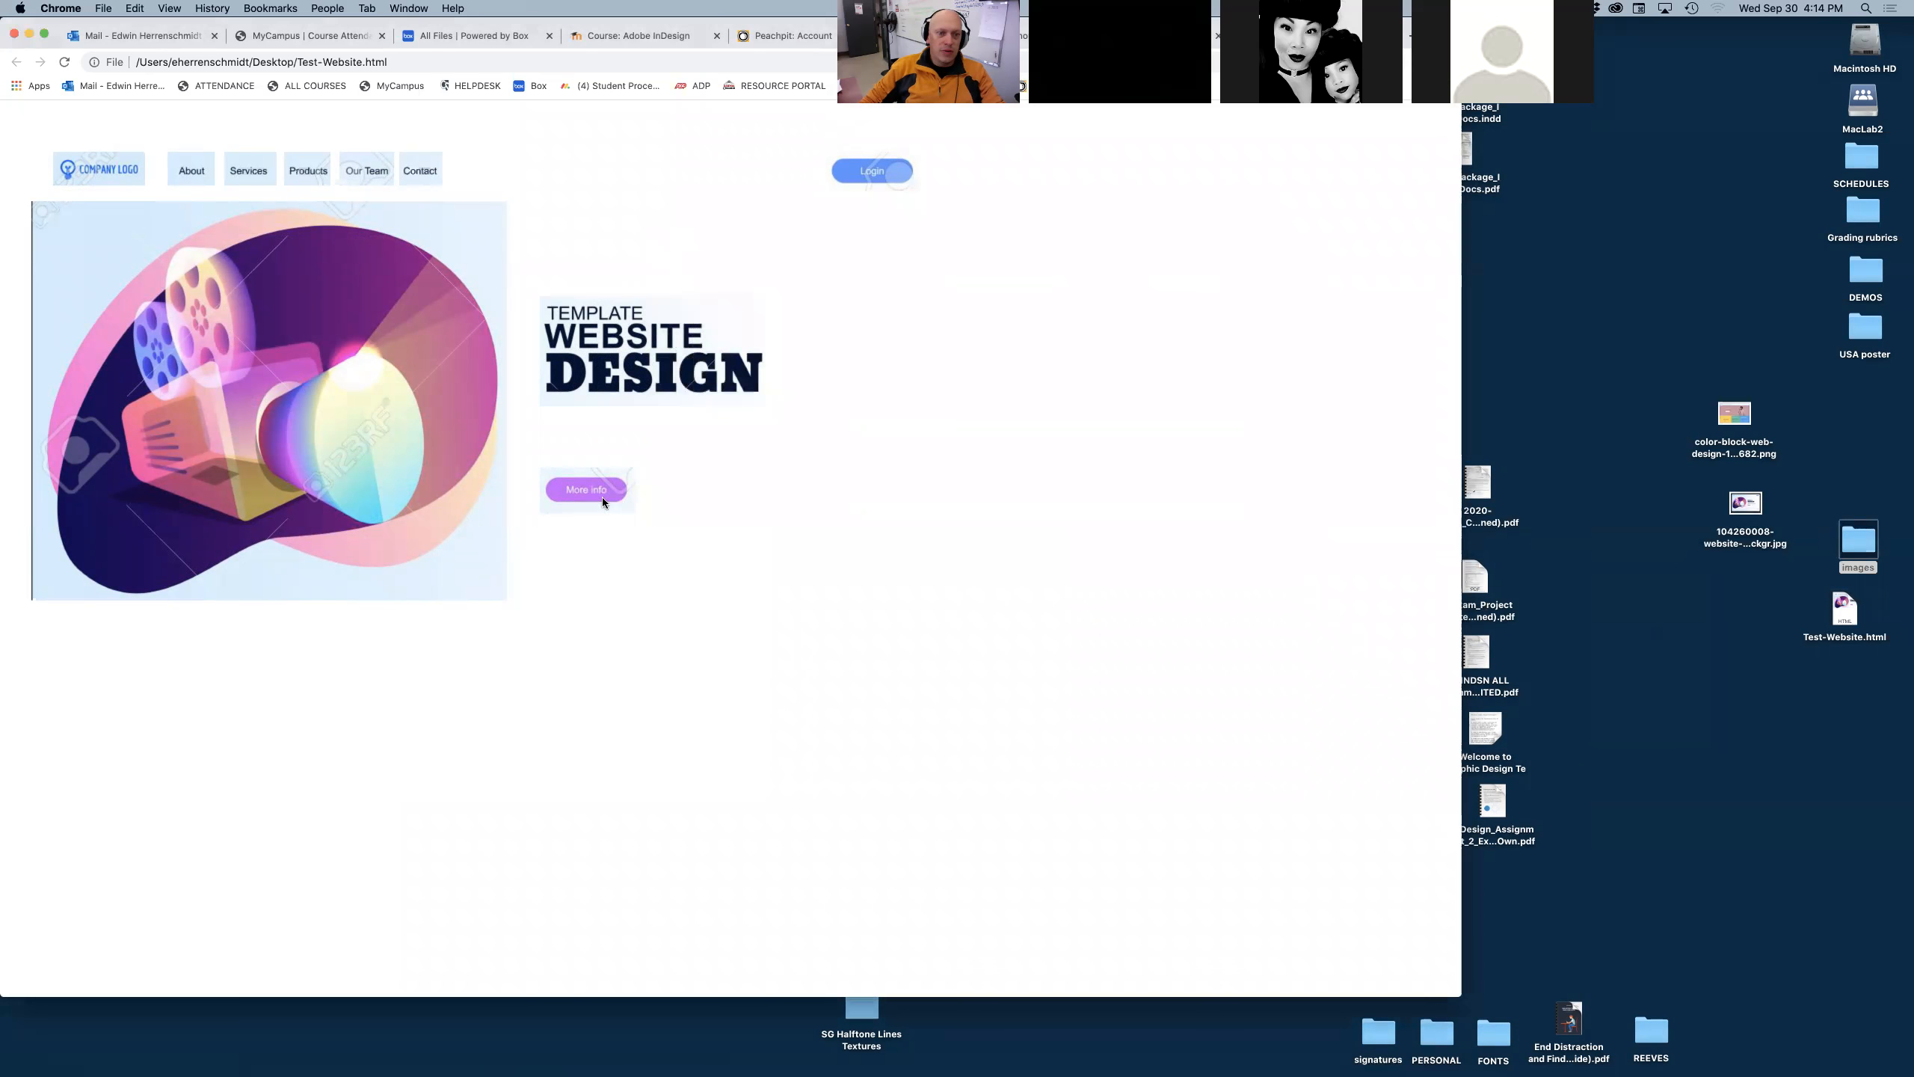
left_click_drag(452, 578, 471, 536)
left_click(120, 175)
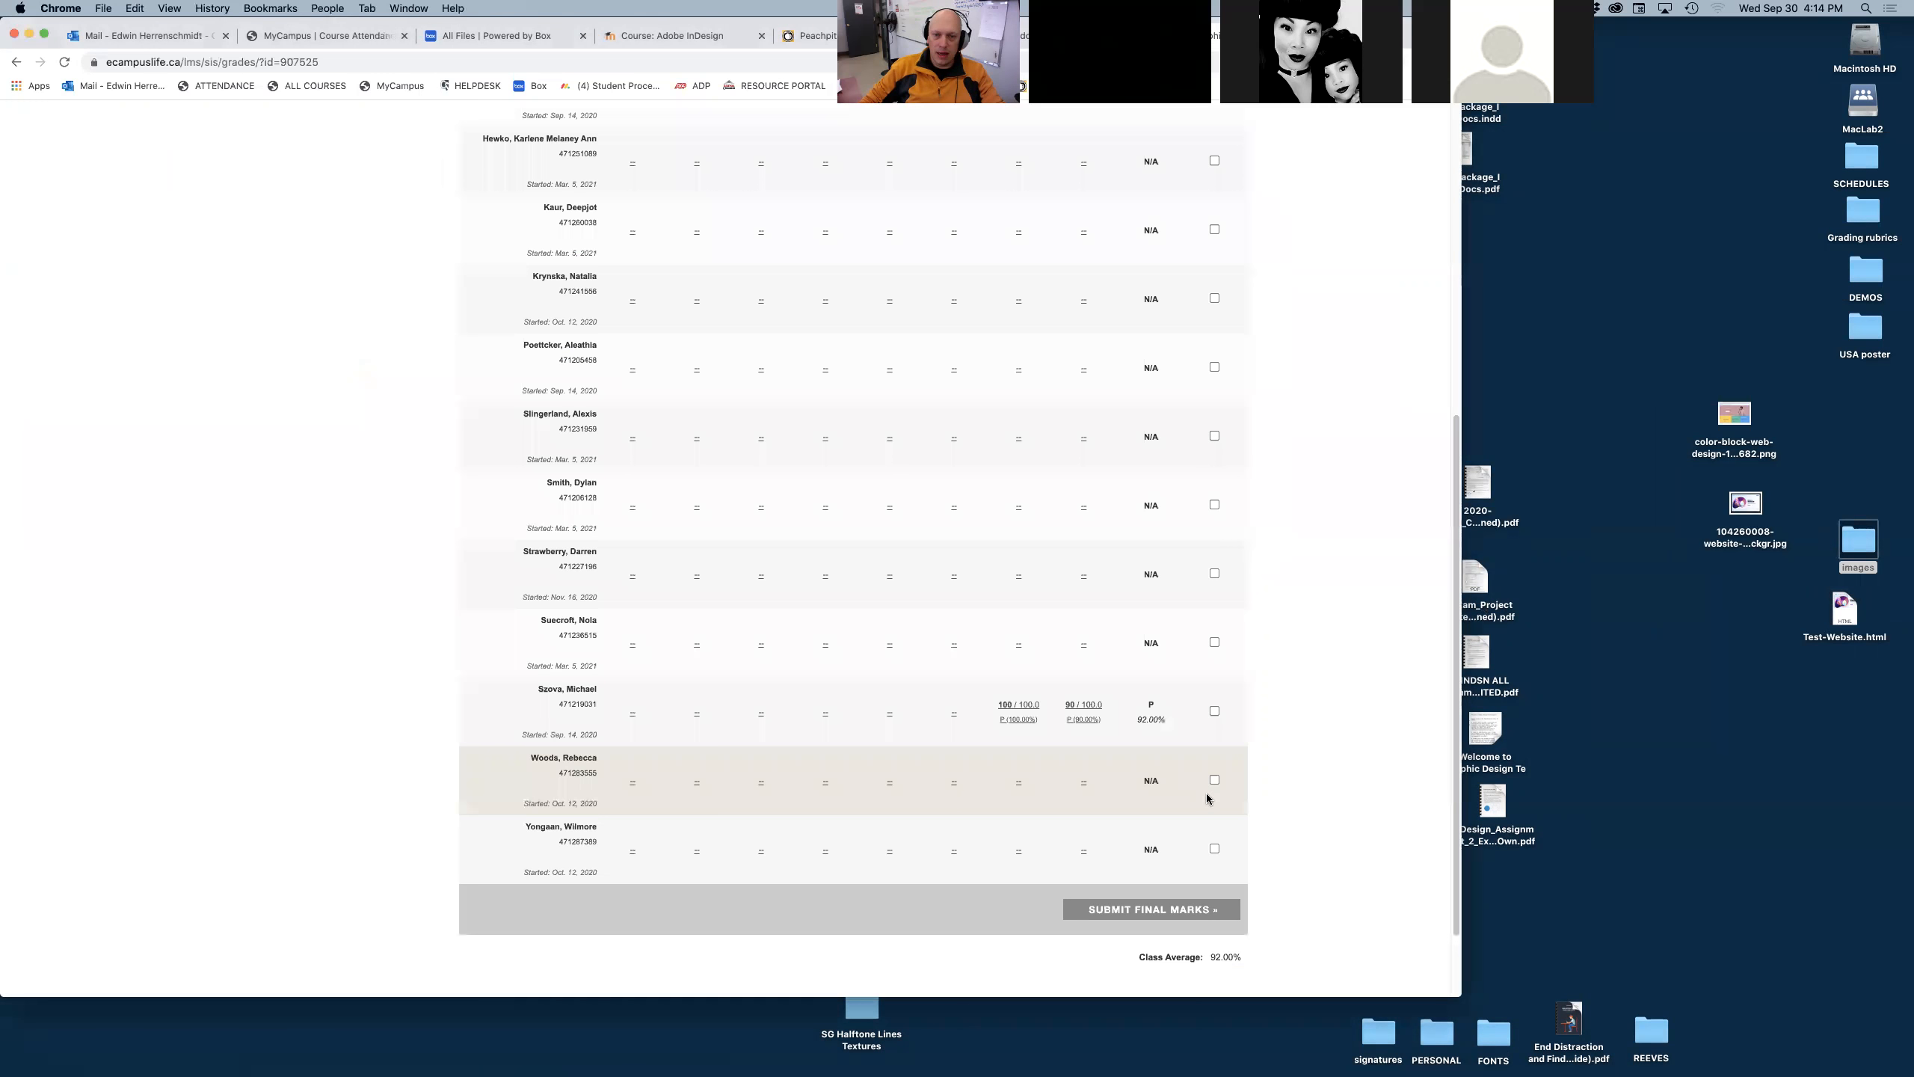
key("super+w")
left_click(1707, 797, "alt")
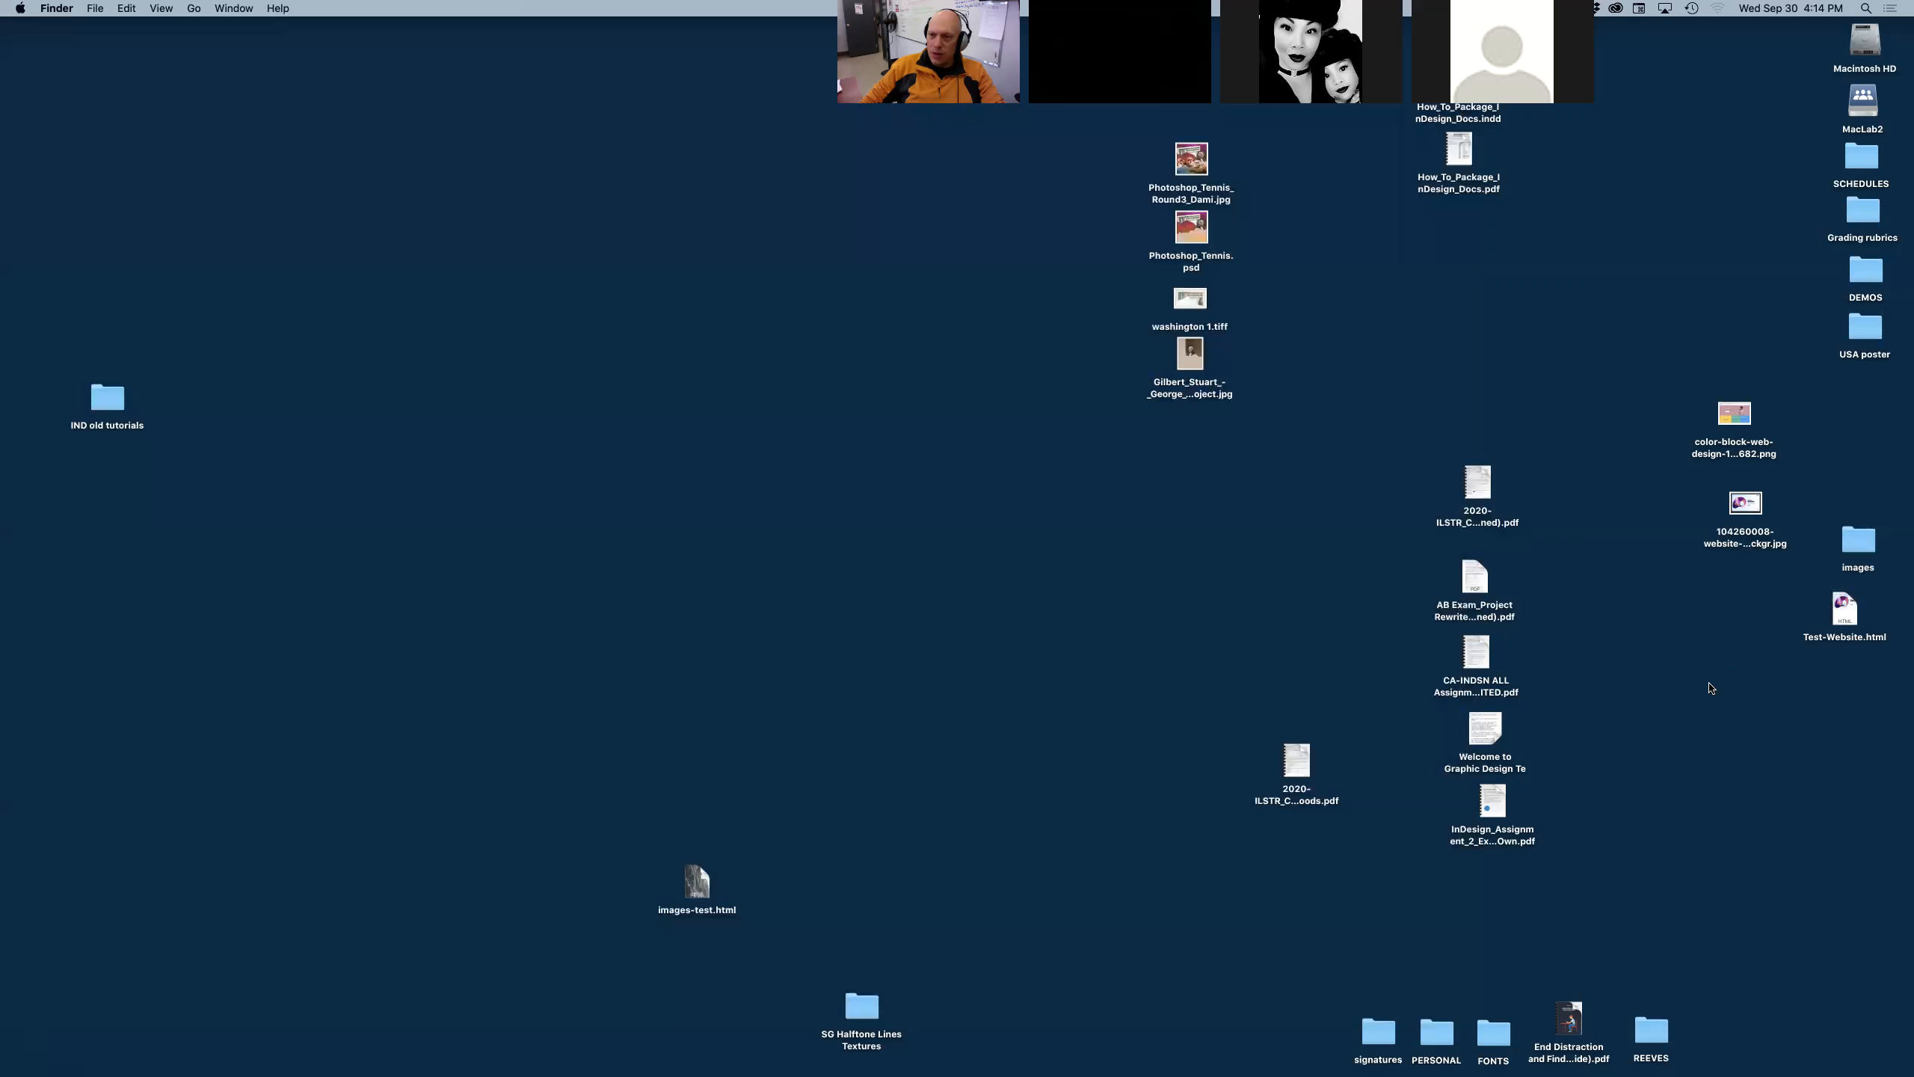
- Select the images folder and Test-Website.html together and move them lower on the desktop, below the website template image
left_click_drag(1856, 548, 1839, 554)
left_click(1853, 620, "shift")
left_click_drag(1848, 620, 1822, 728)
left_click(1756, 885)
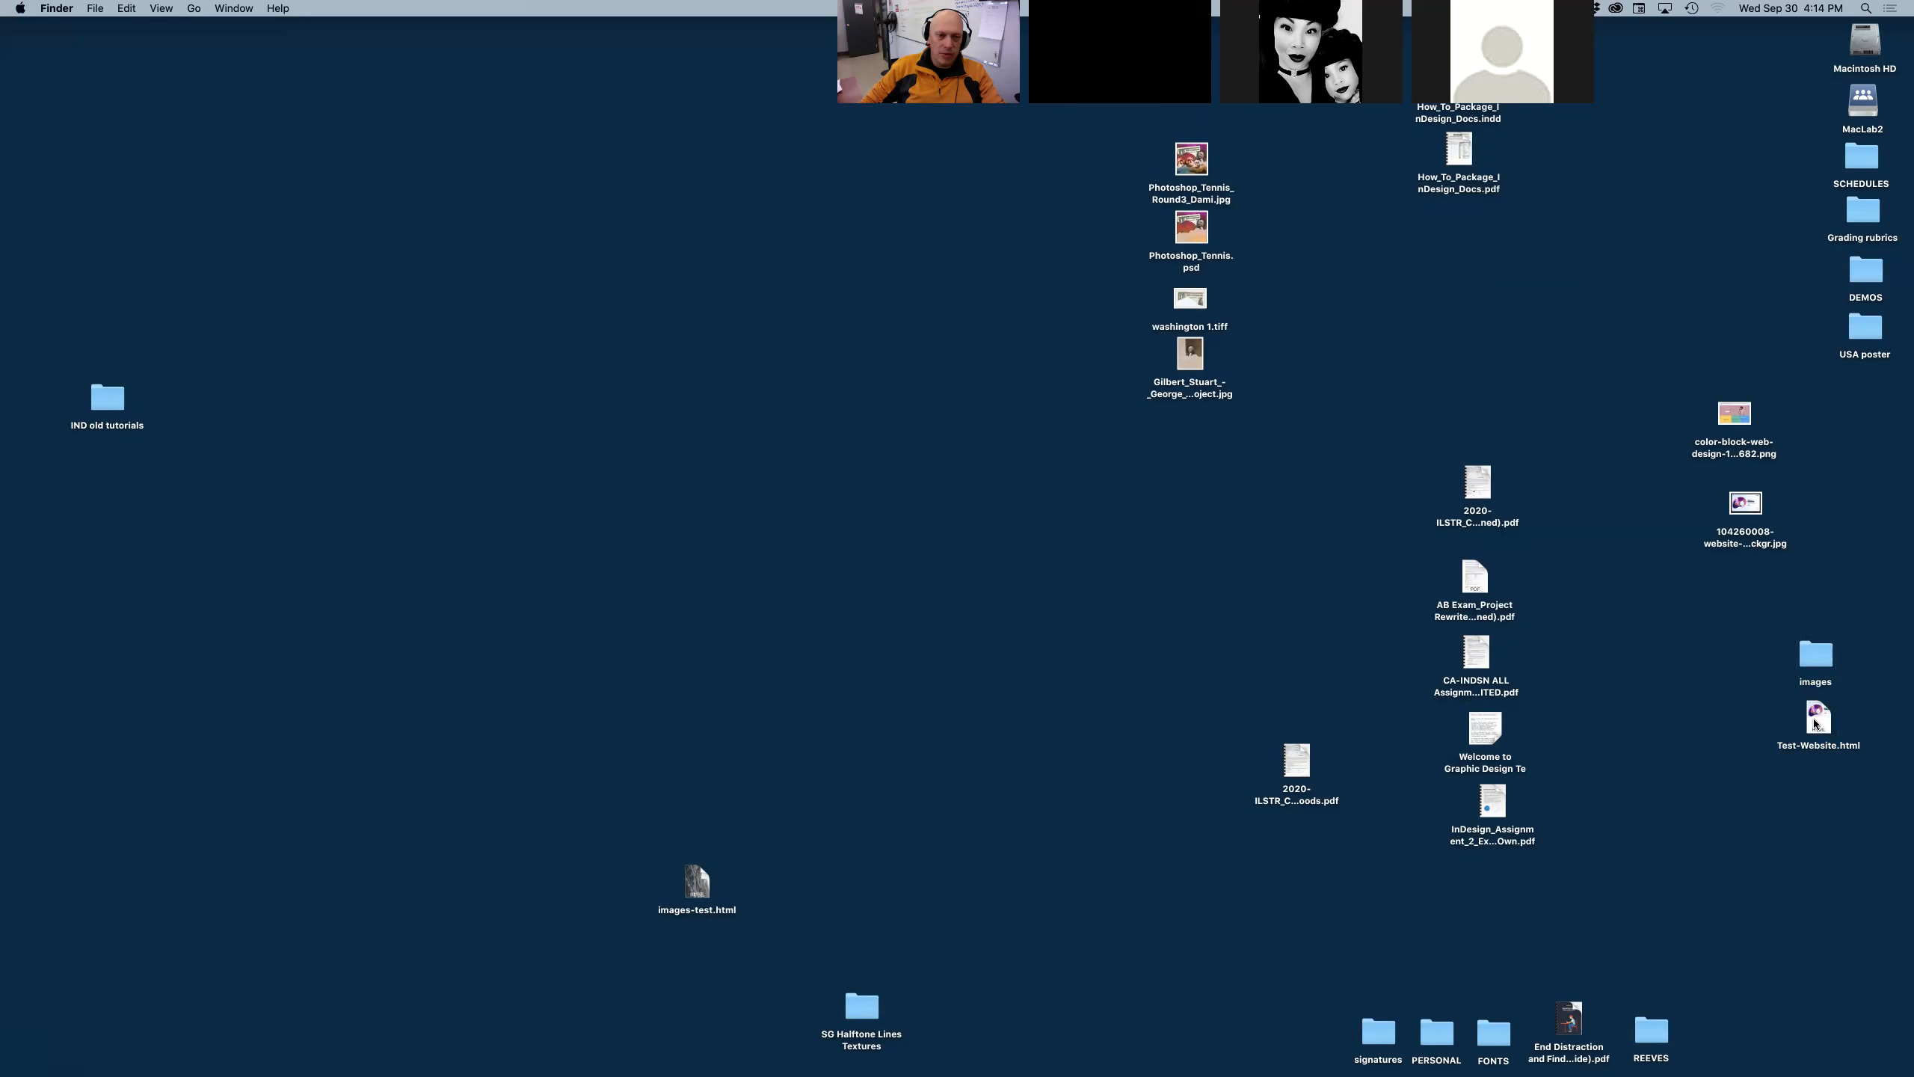
- Hide Photoshop, open Test-Website.html in BBEdit, and move its window away from the edge of the desktop
key("super+Tab")
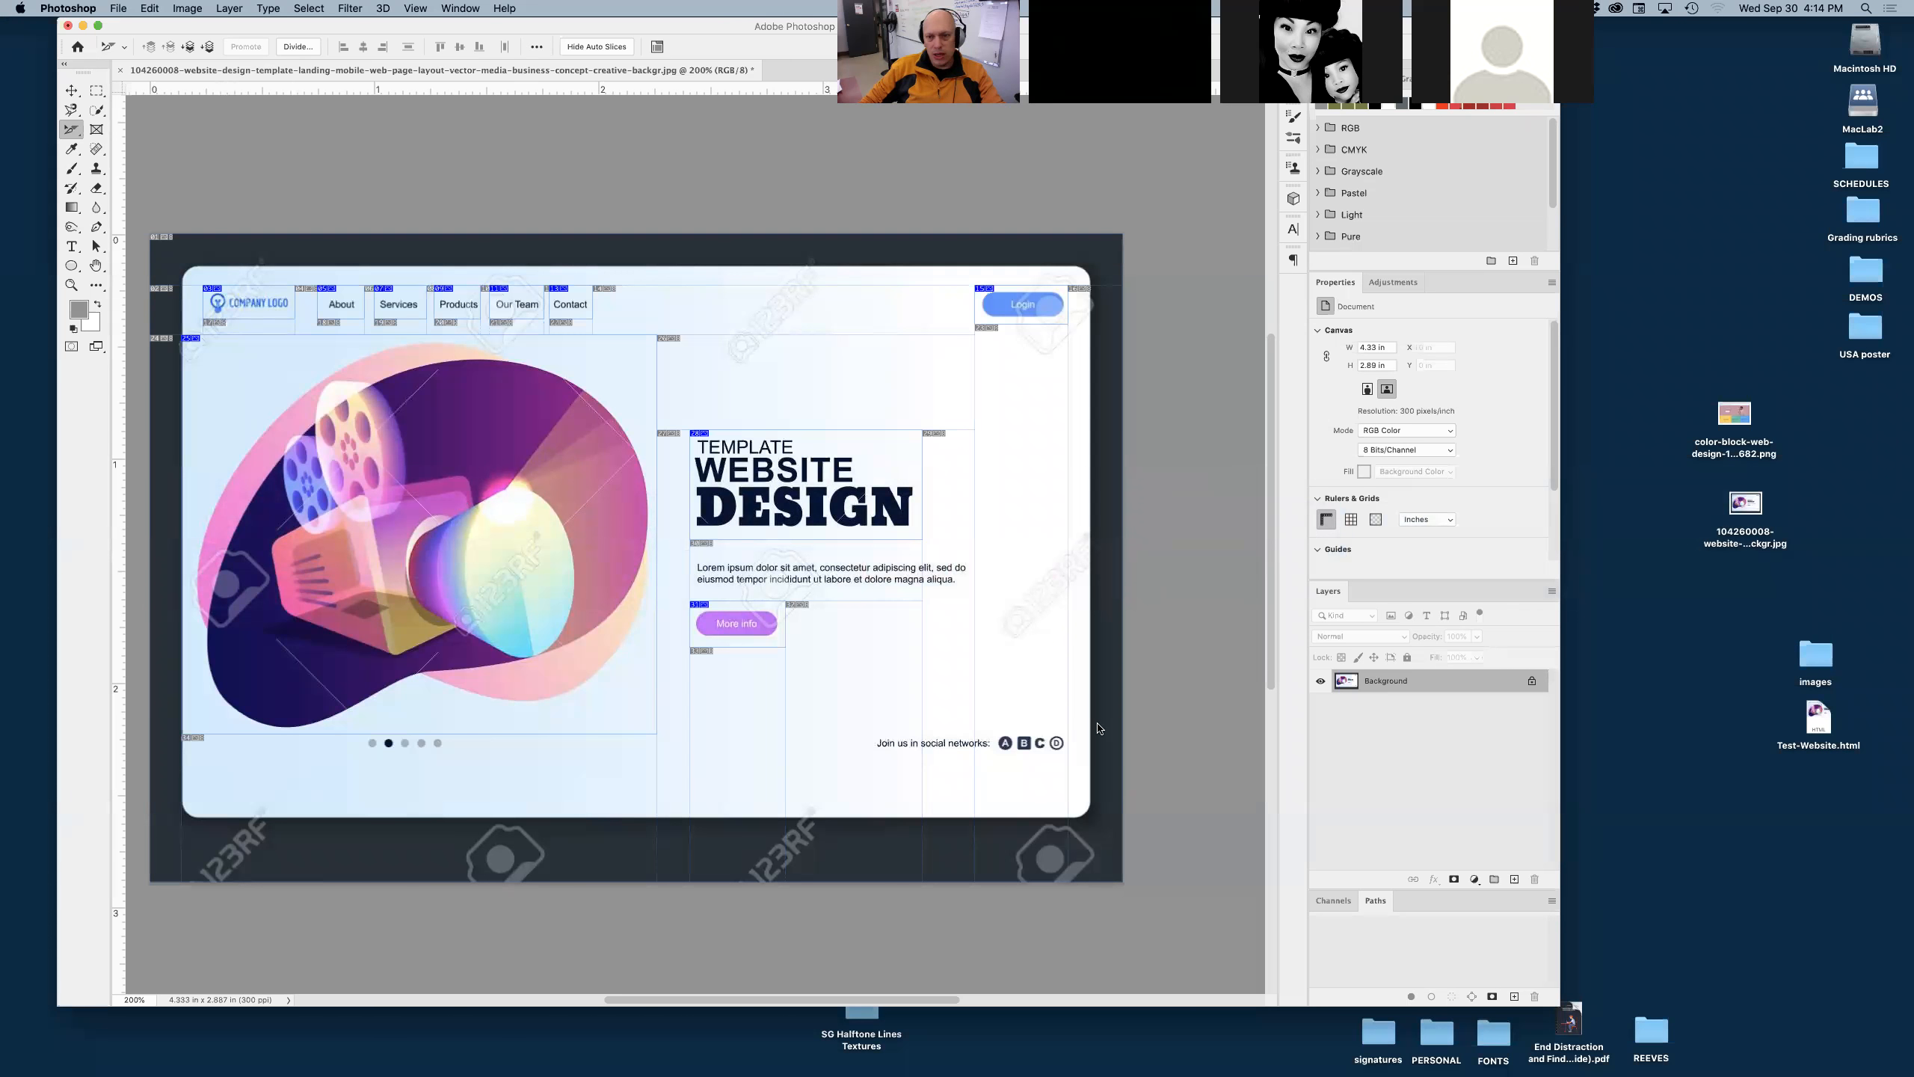
key("super+h")
left_click(1815, 722)
left_click_drag(1815, 722, 616, 1059)
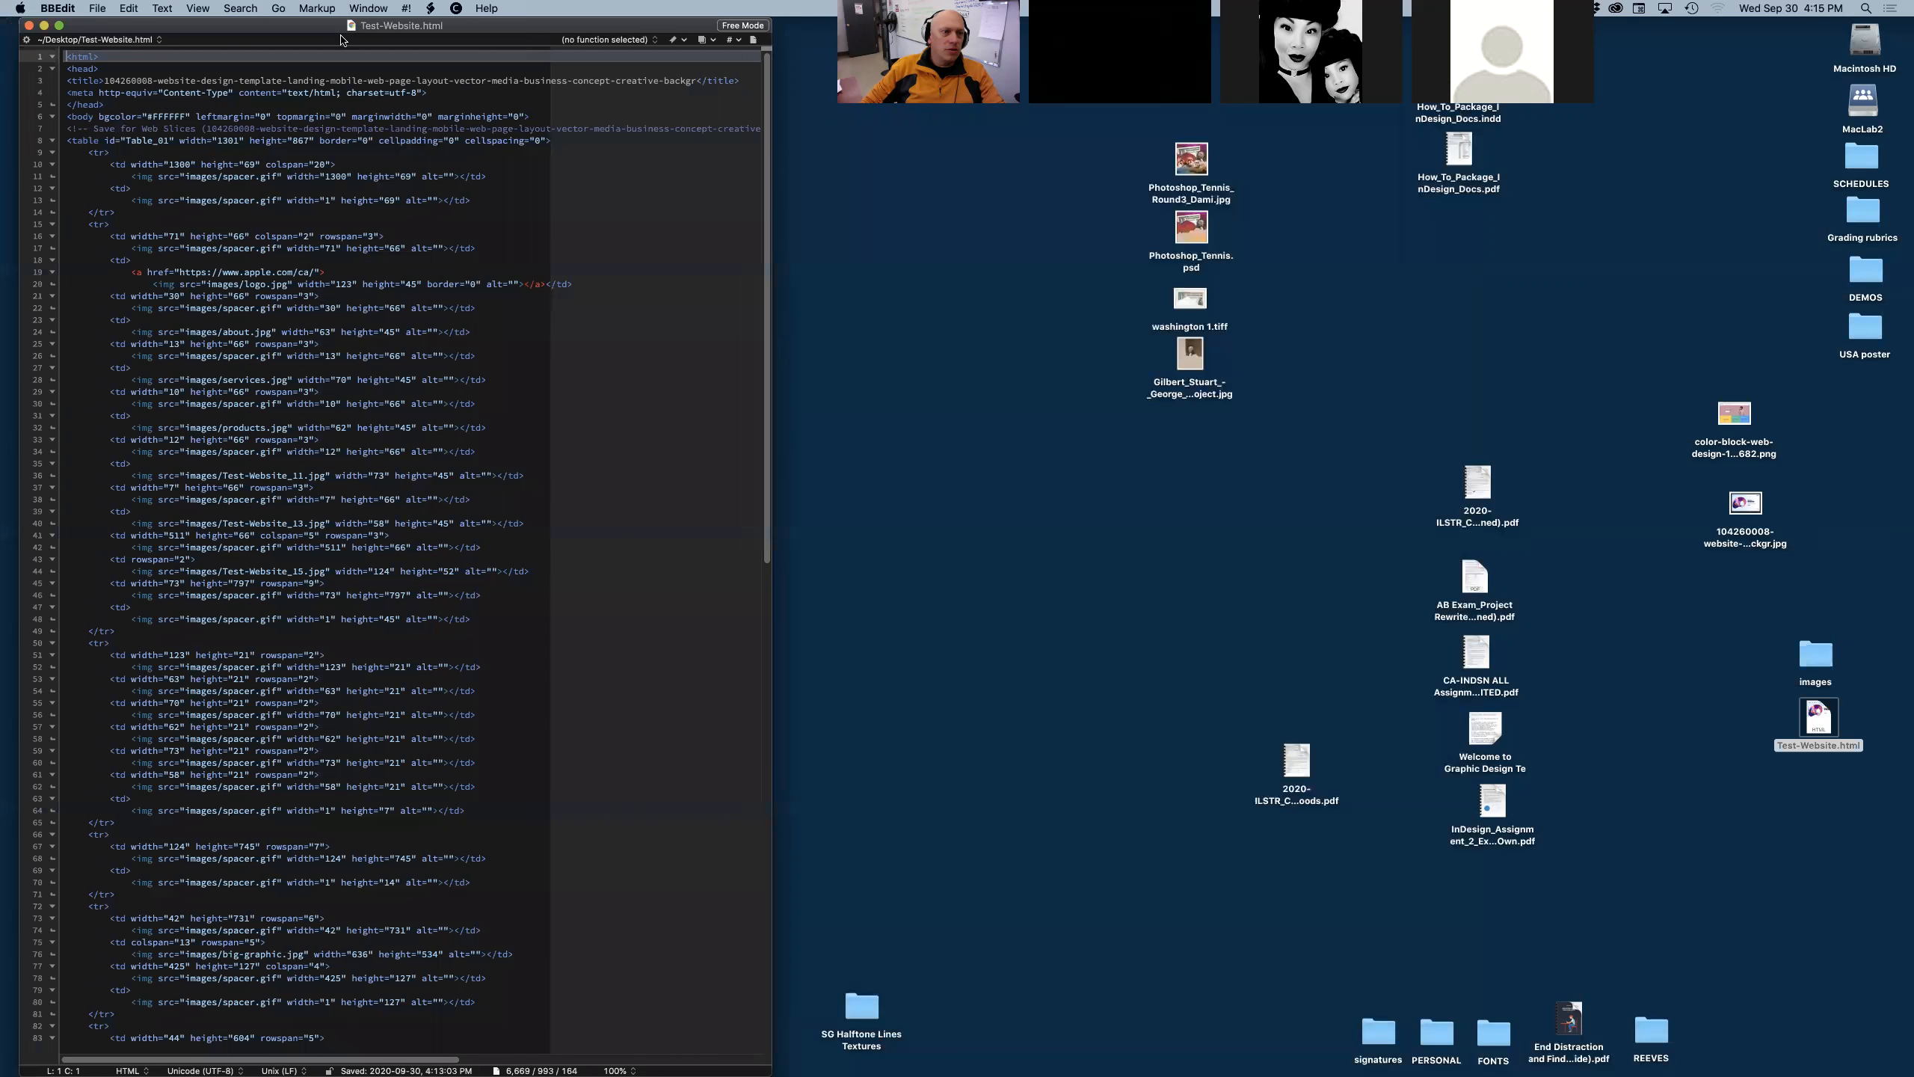
left_click_drag(341, 39, 482, 39)
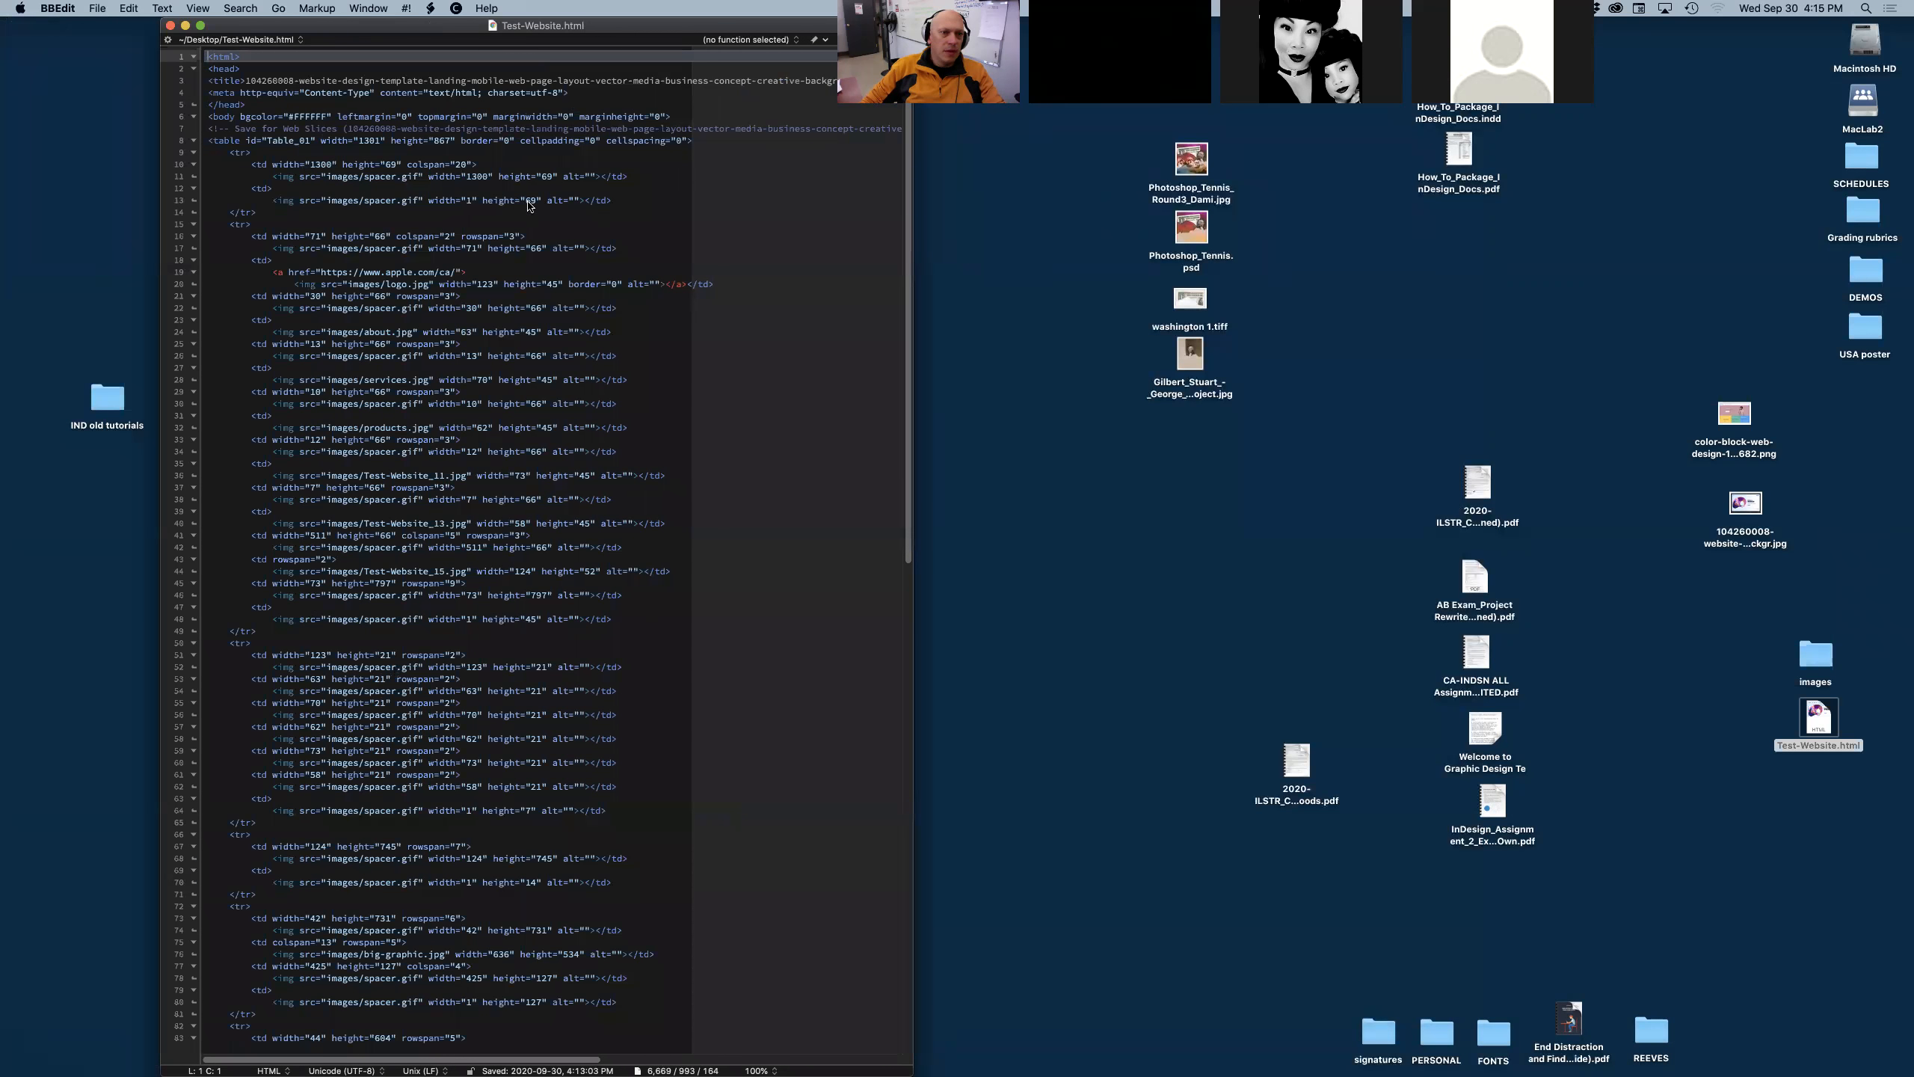
- Examine the exported HTML code, including the body background colour, the spacer.gif table cells and the named slice image references
scroll(595, 308, "down", 20)
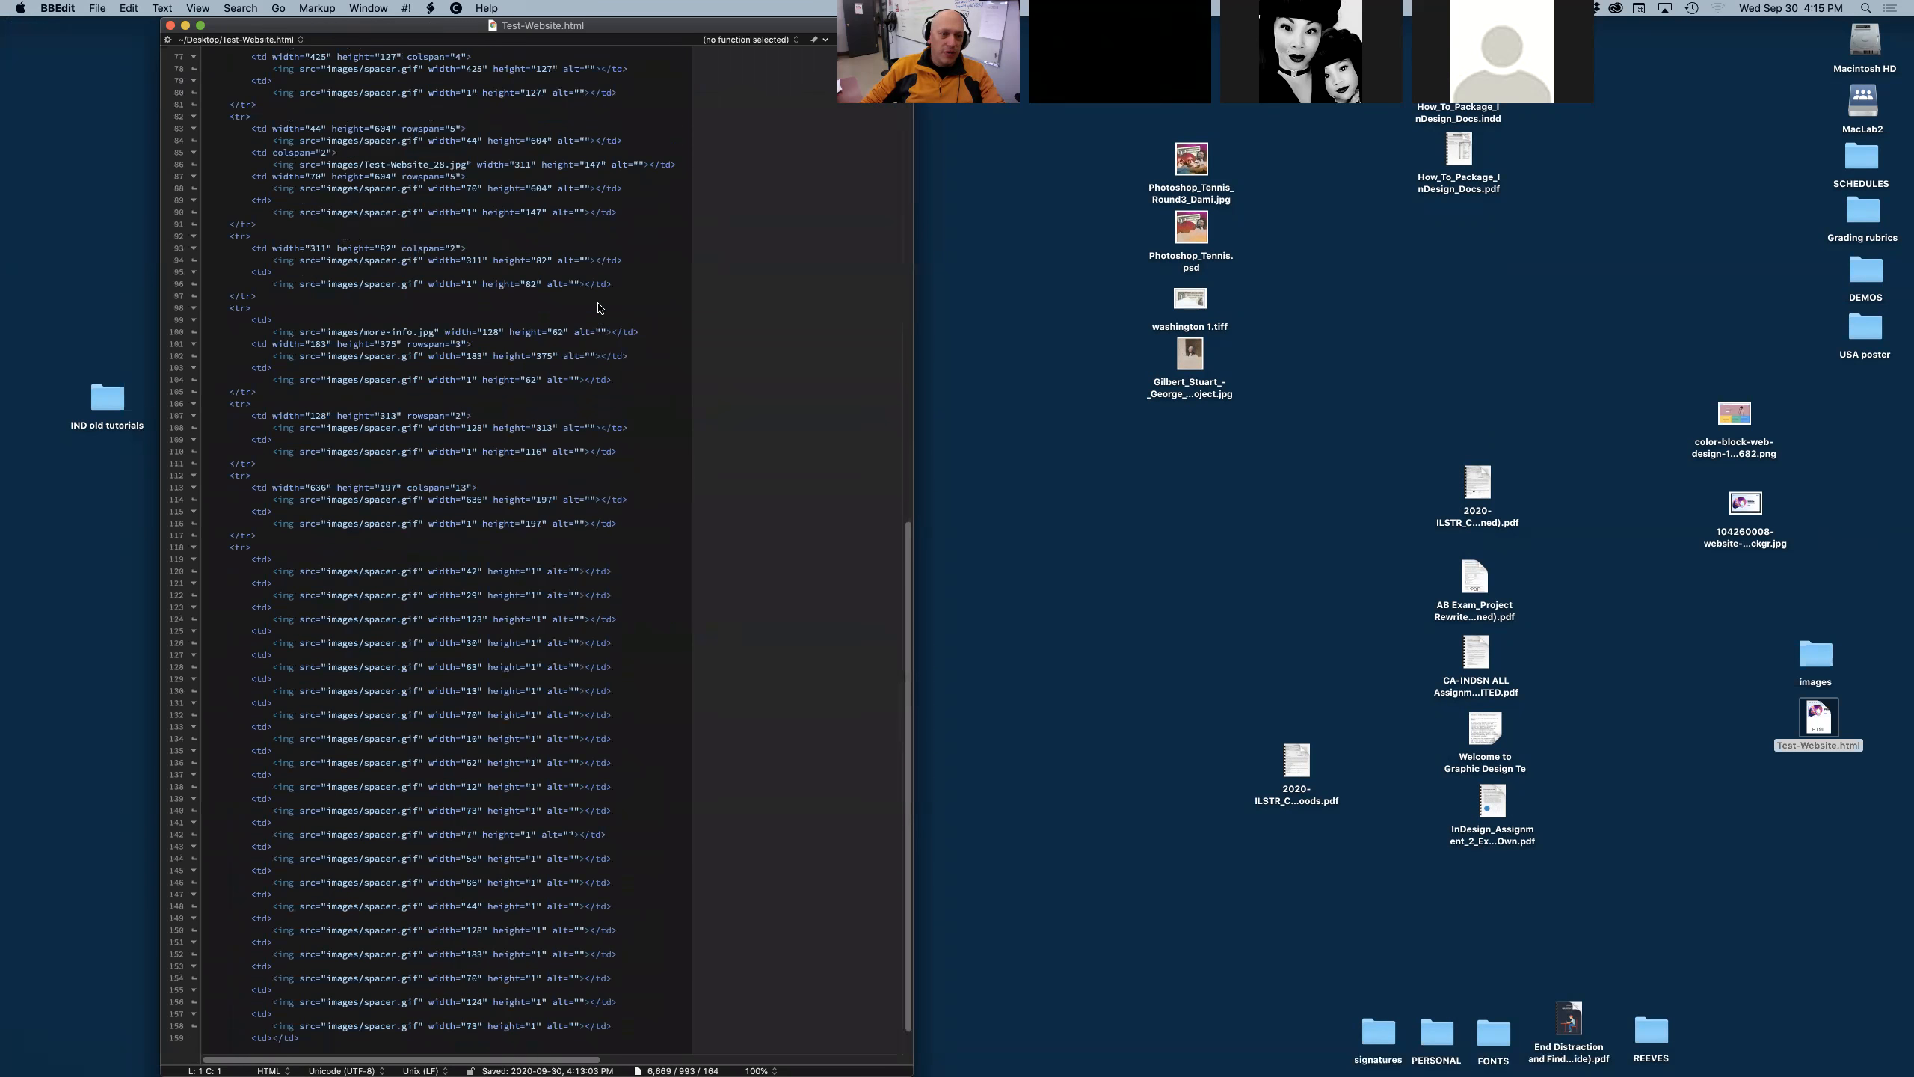
scroll(599, 308, "up", 20)
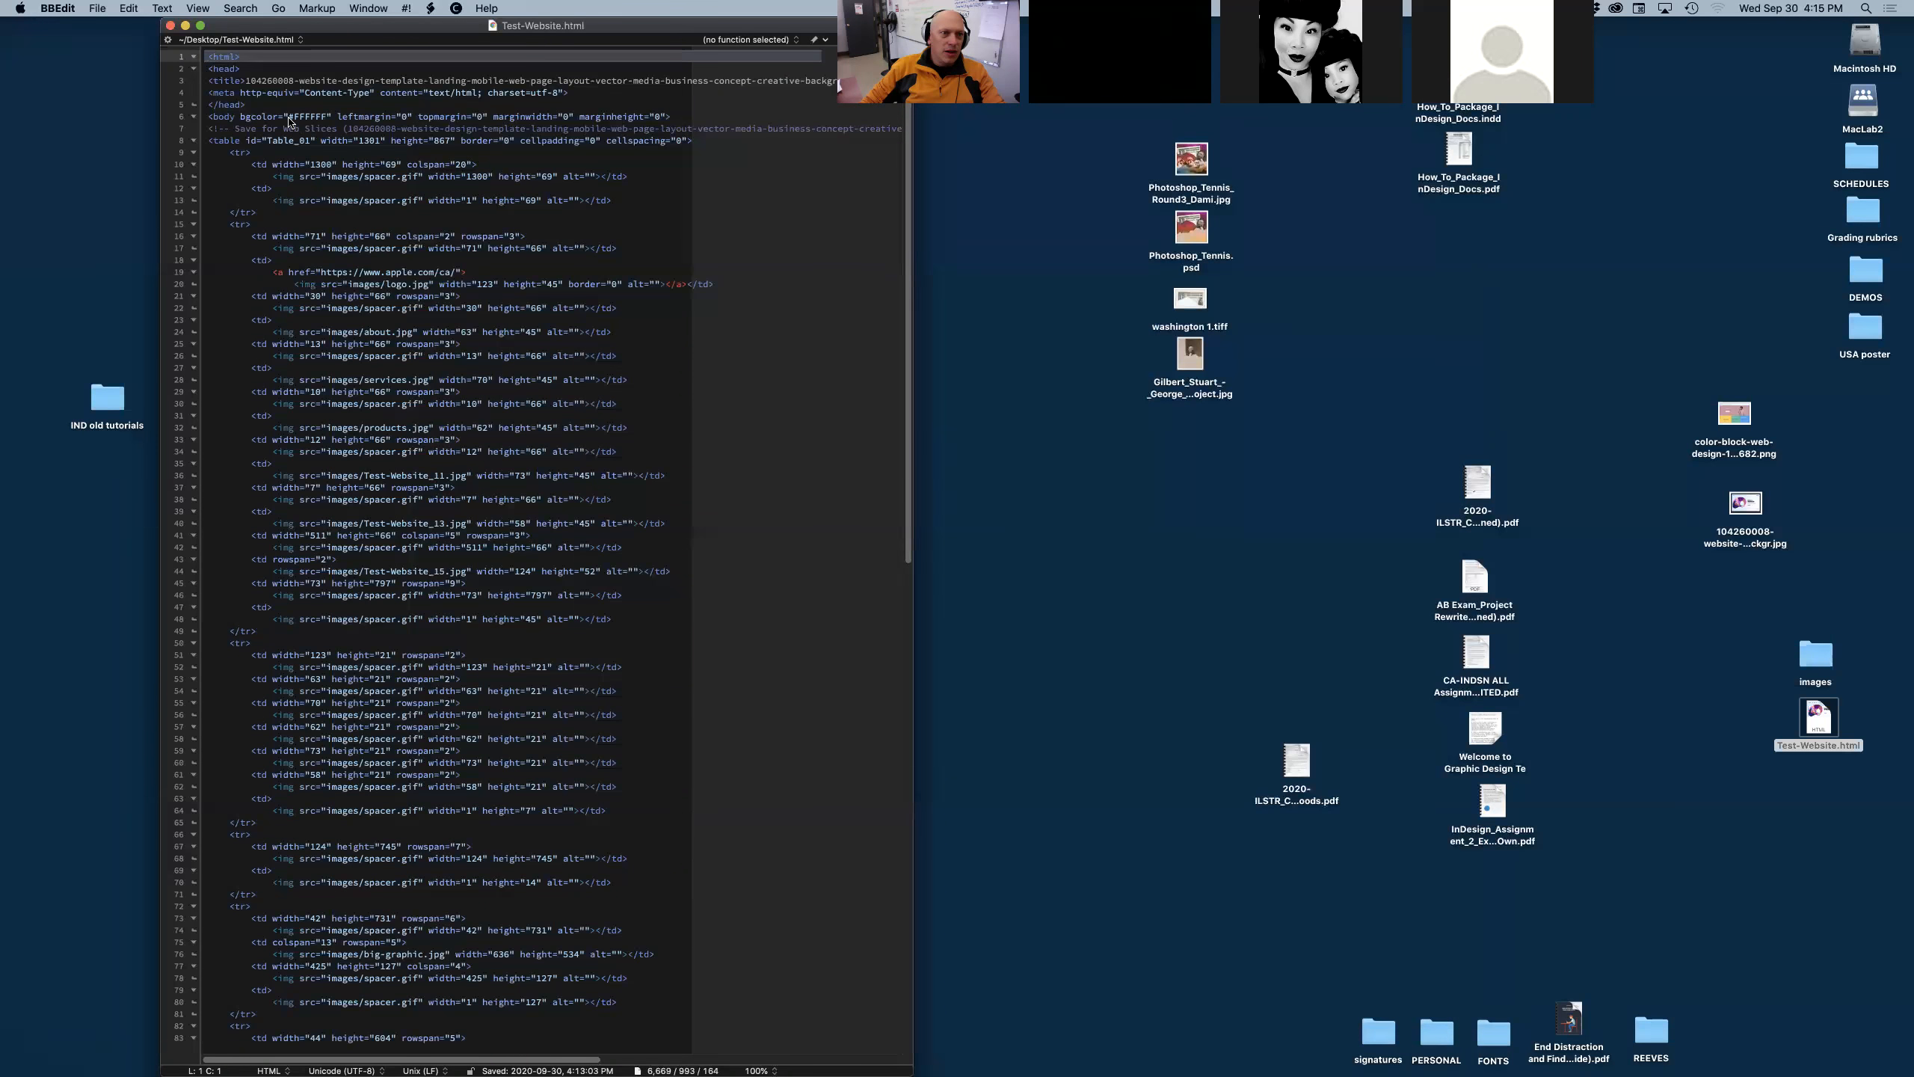
double_click(328, 117)
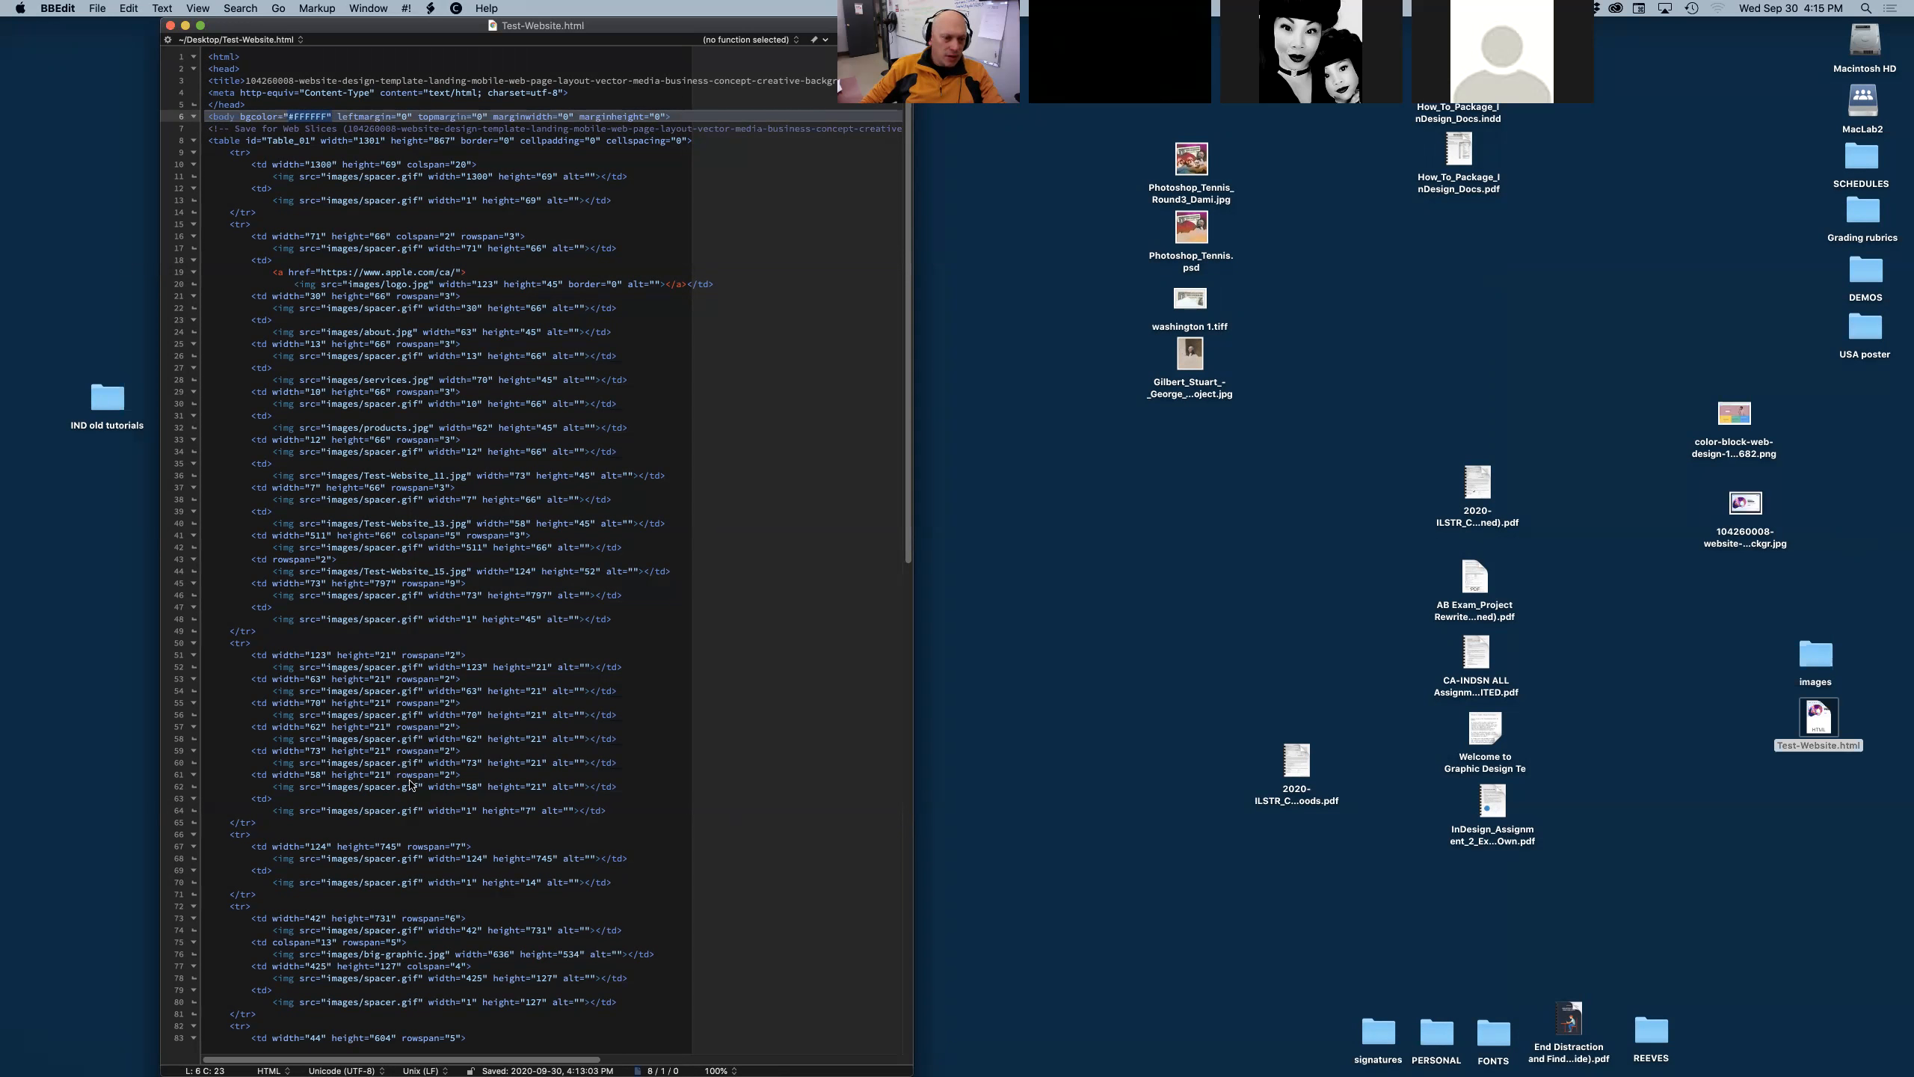
scroll(410, 784, "down", 20)
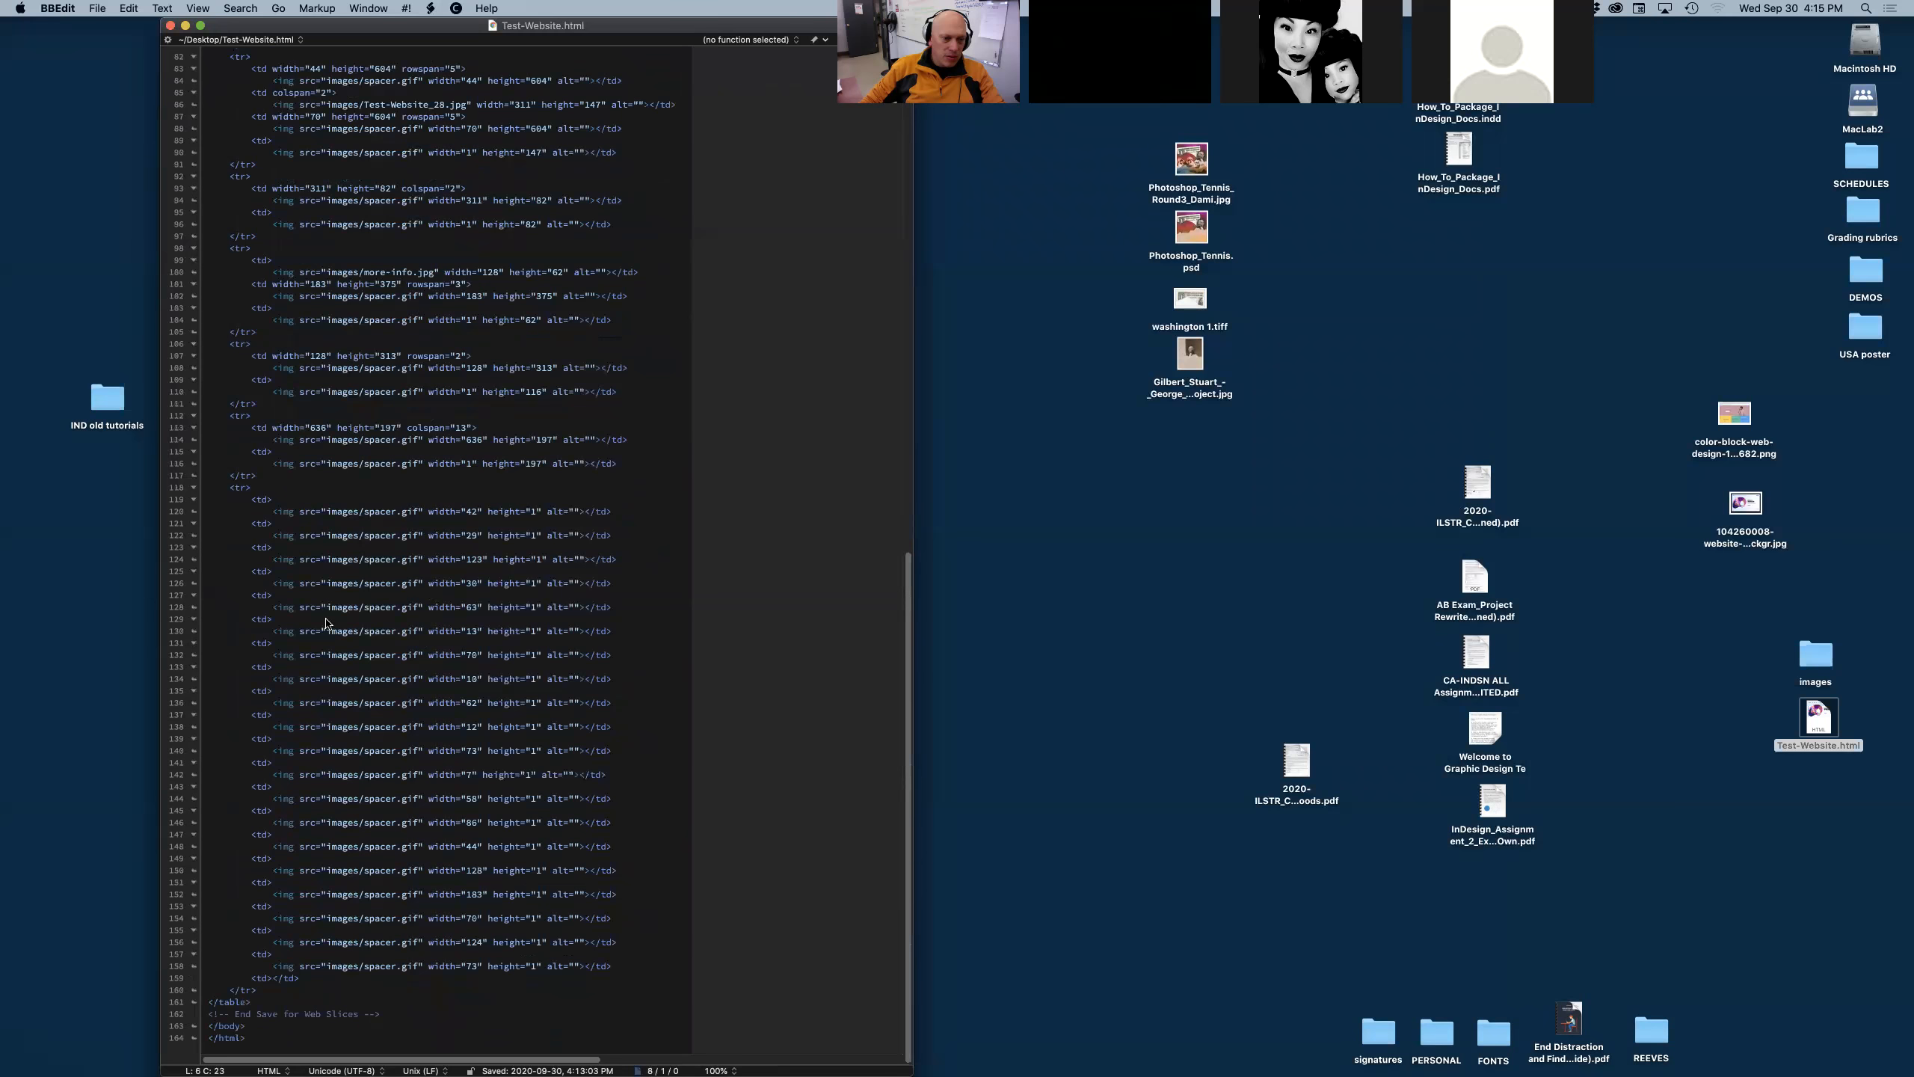
mouse_move(325, 582)
left_mouse_down()
mouse_move(392, 594)
mouse_move(353, 604)
left_mouse_up()
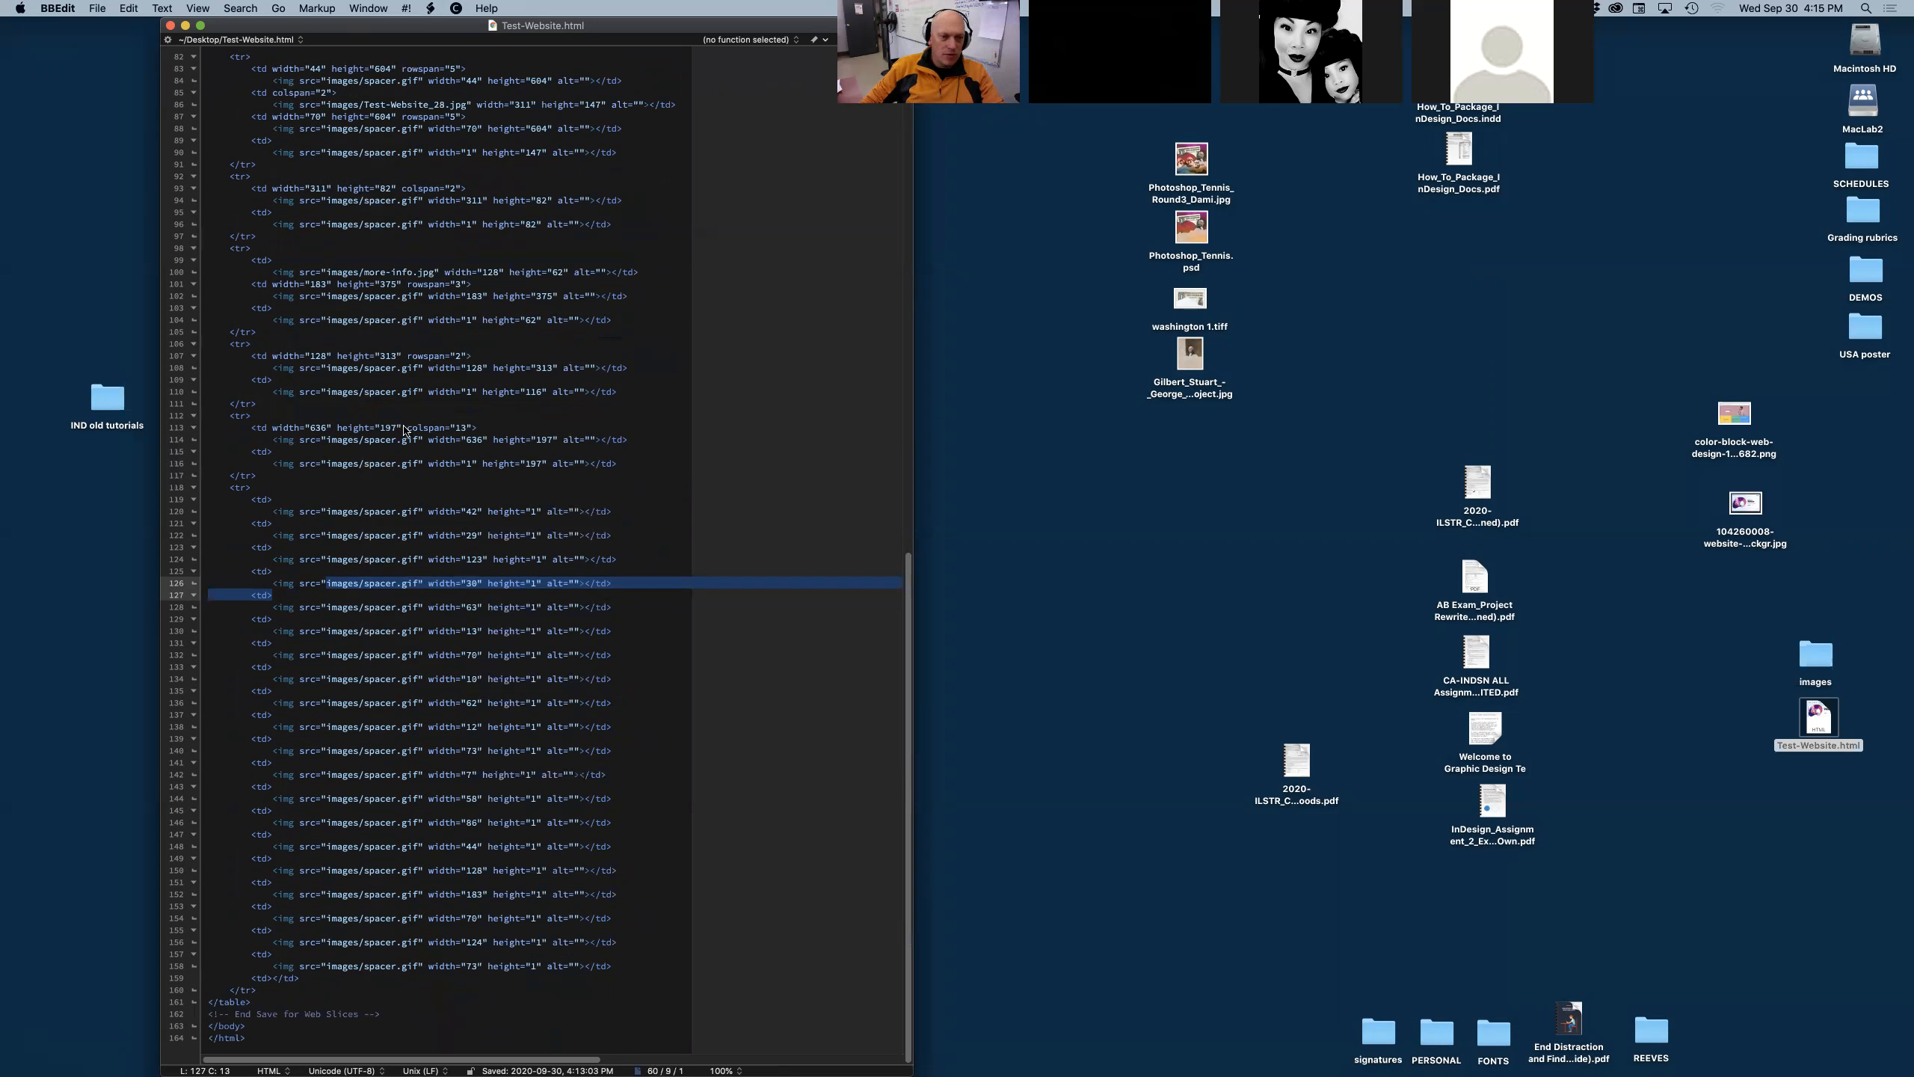
scroll(477, 352, "up", 6)
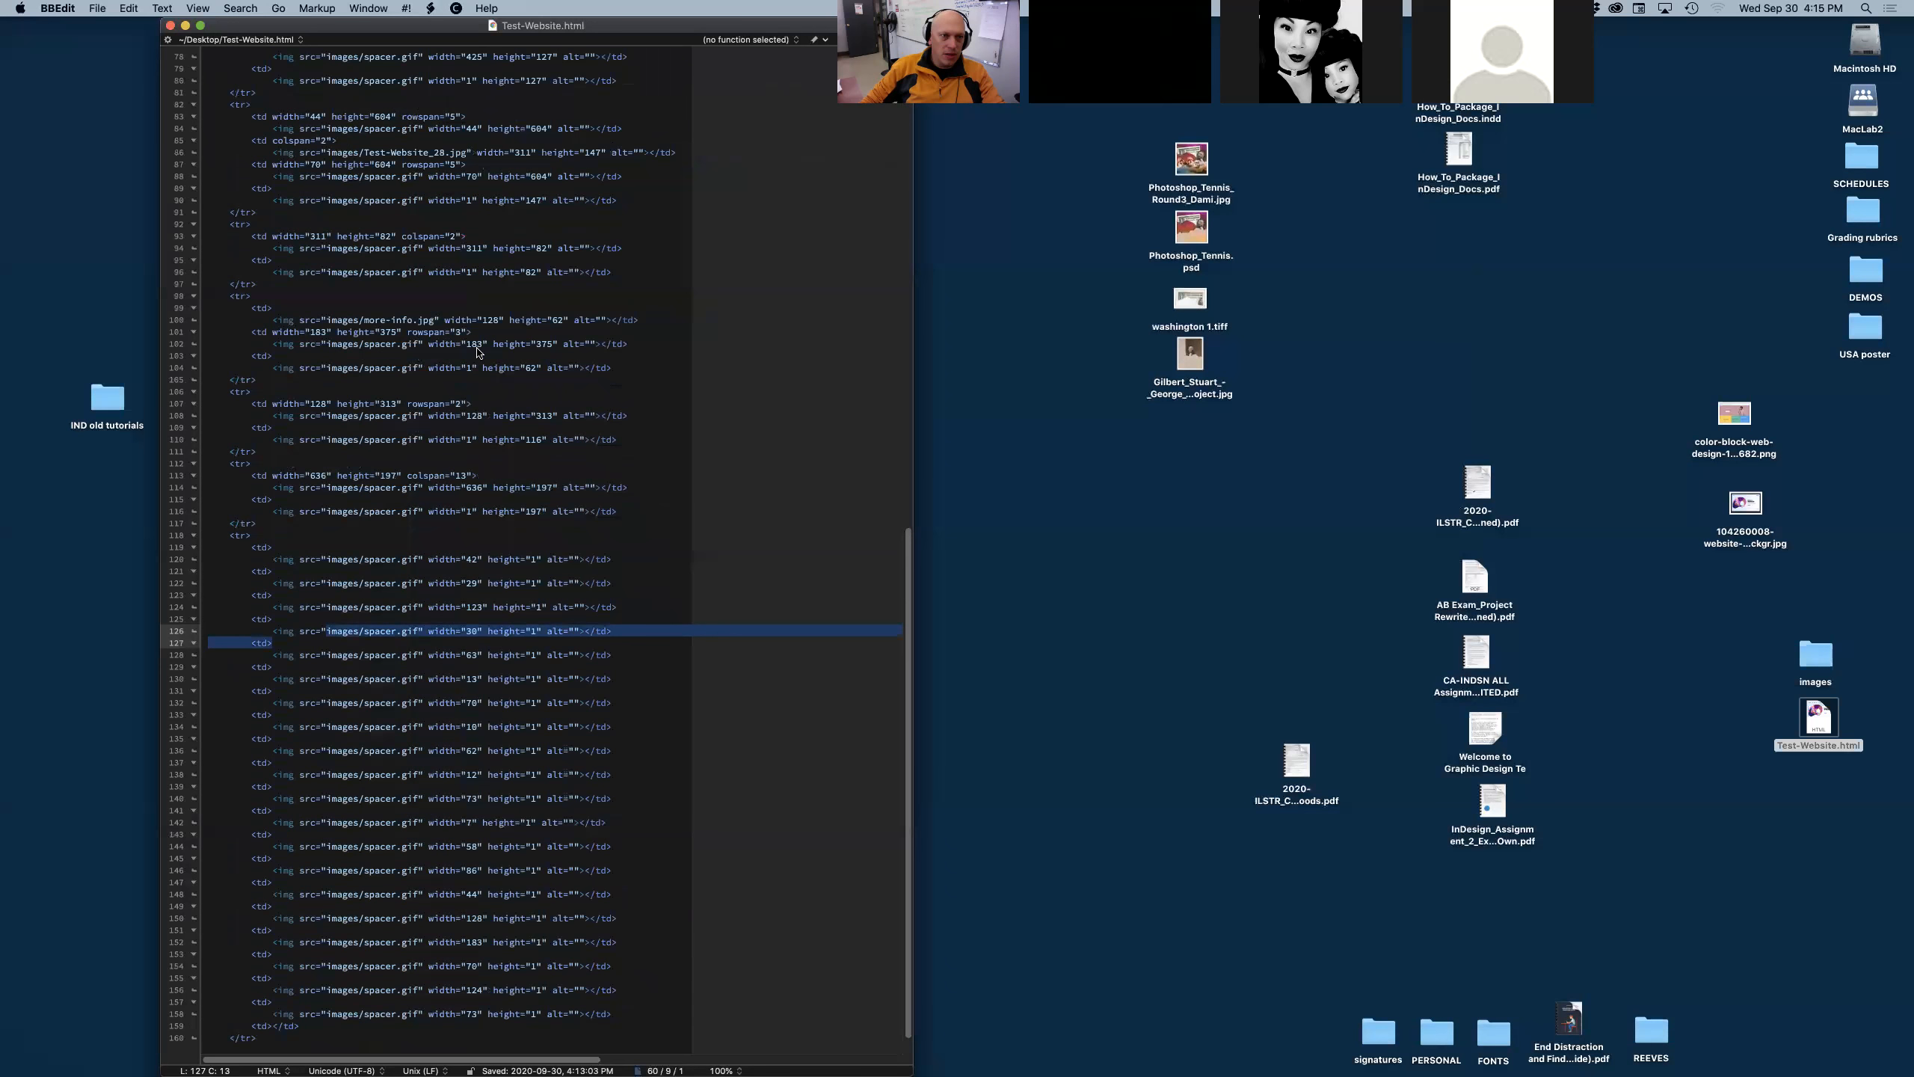
scroll(469, 370, "up", 15)
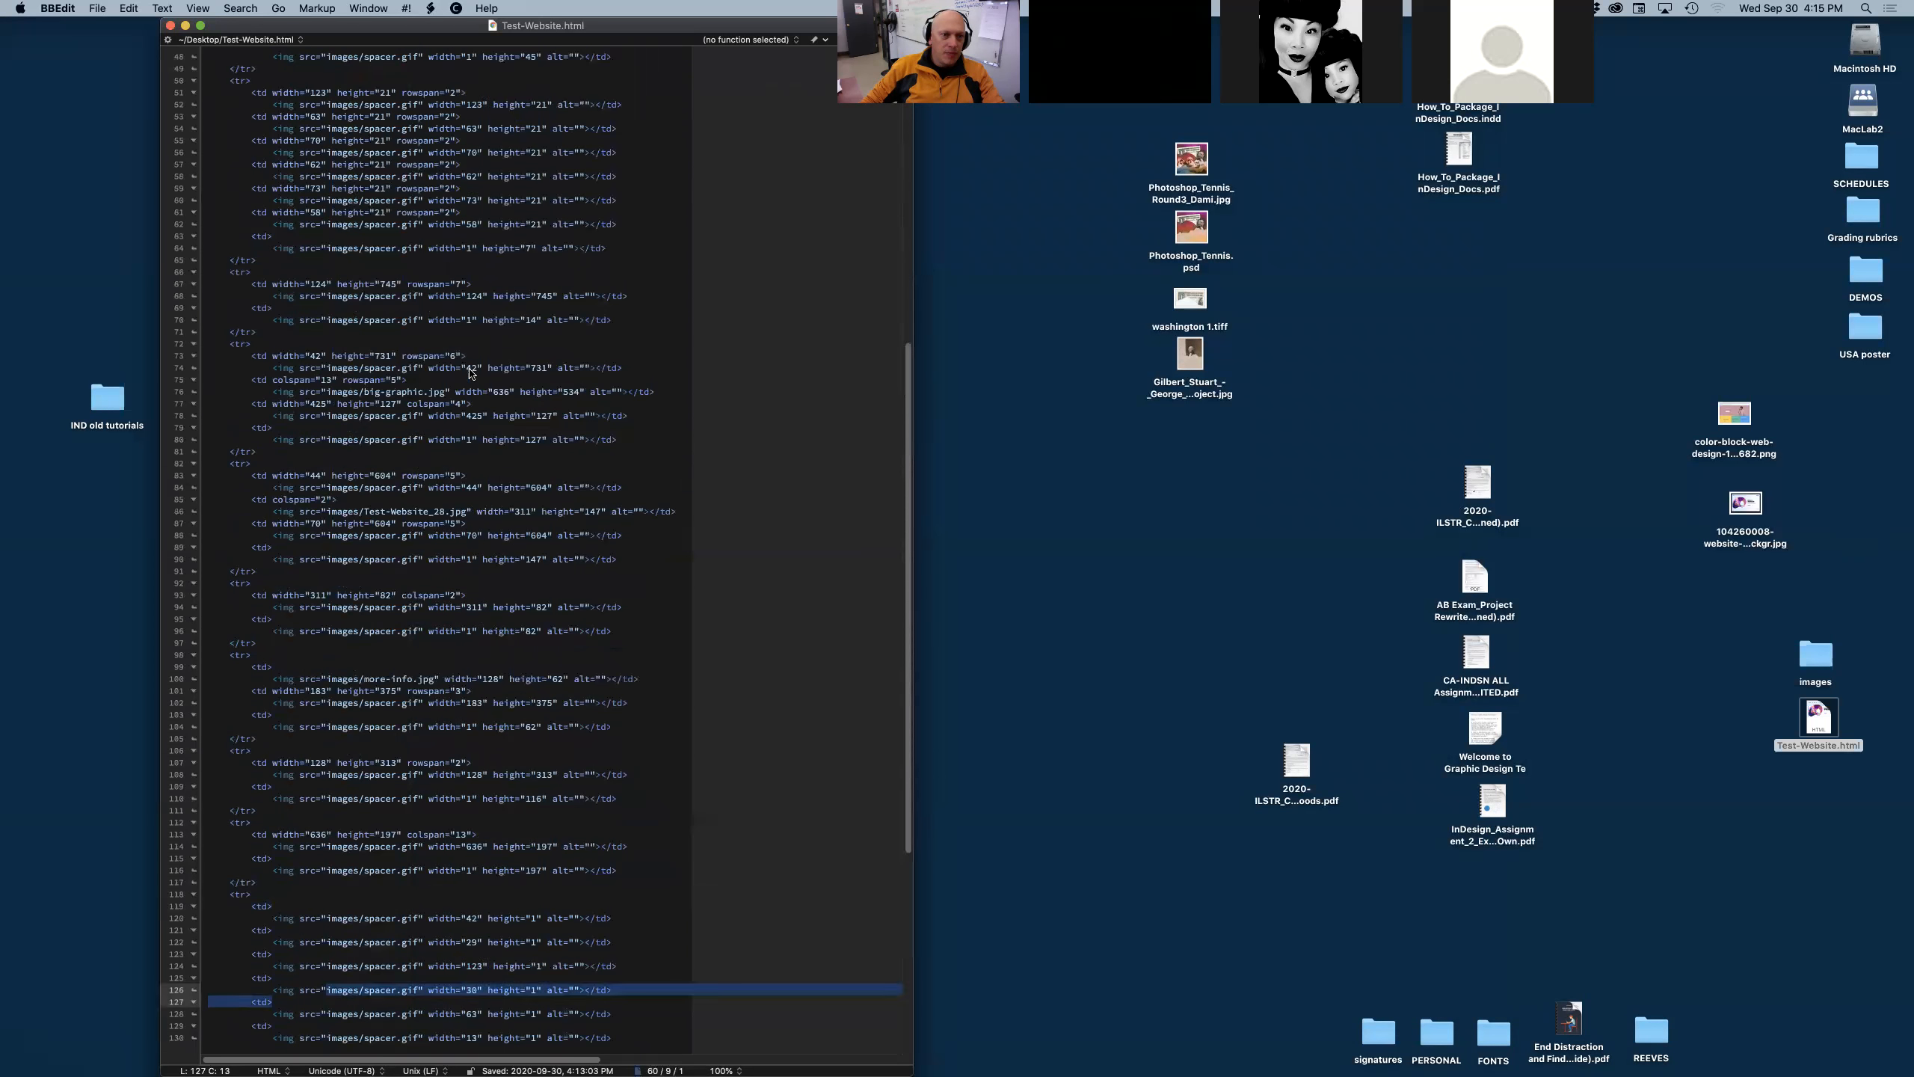
left_click_drag(407, 104, 595, 571)
left_click(627, 380)
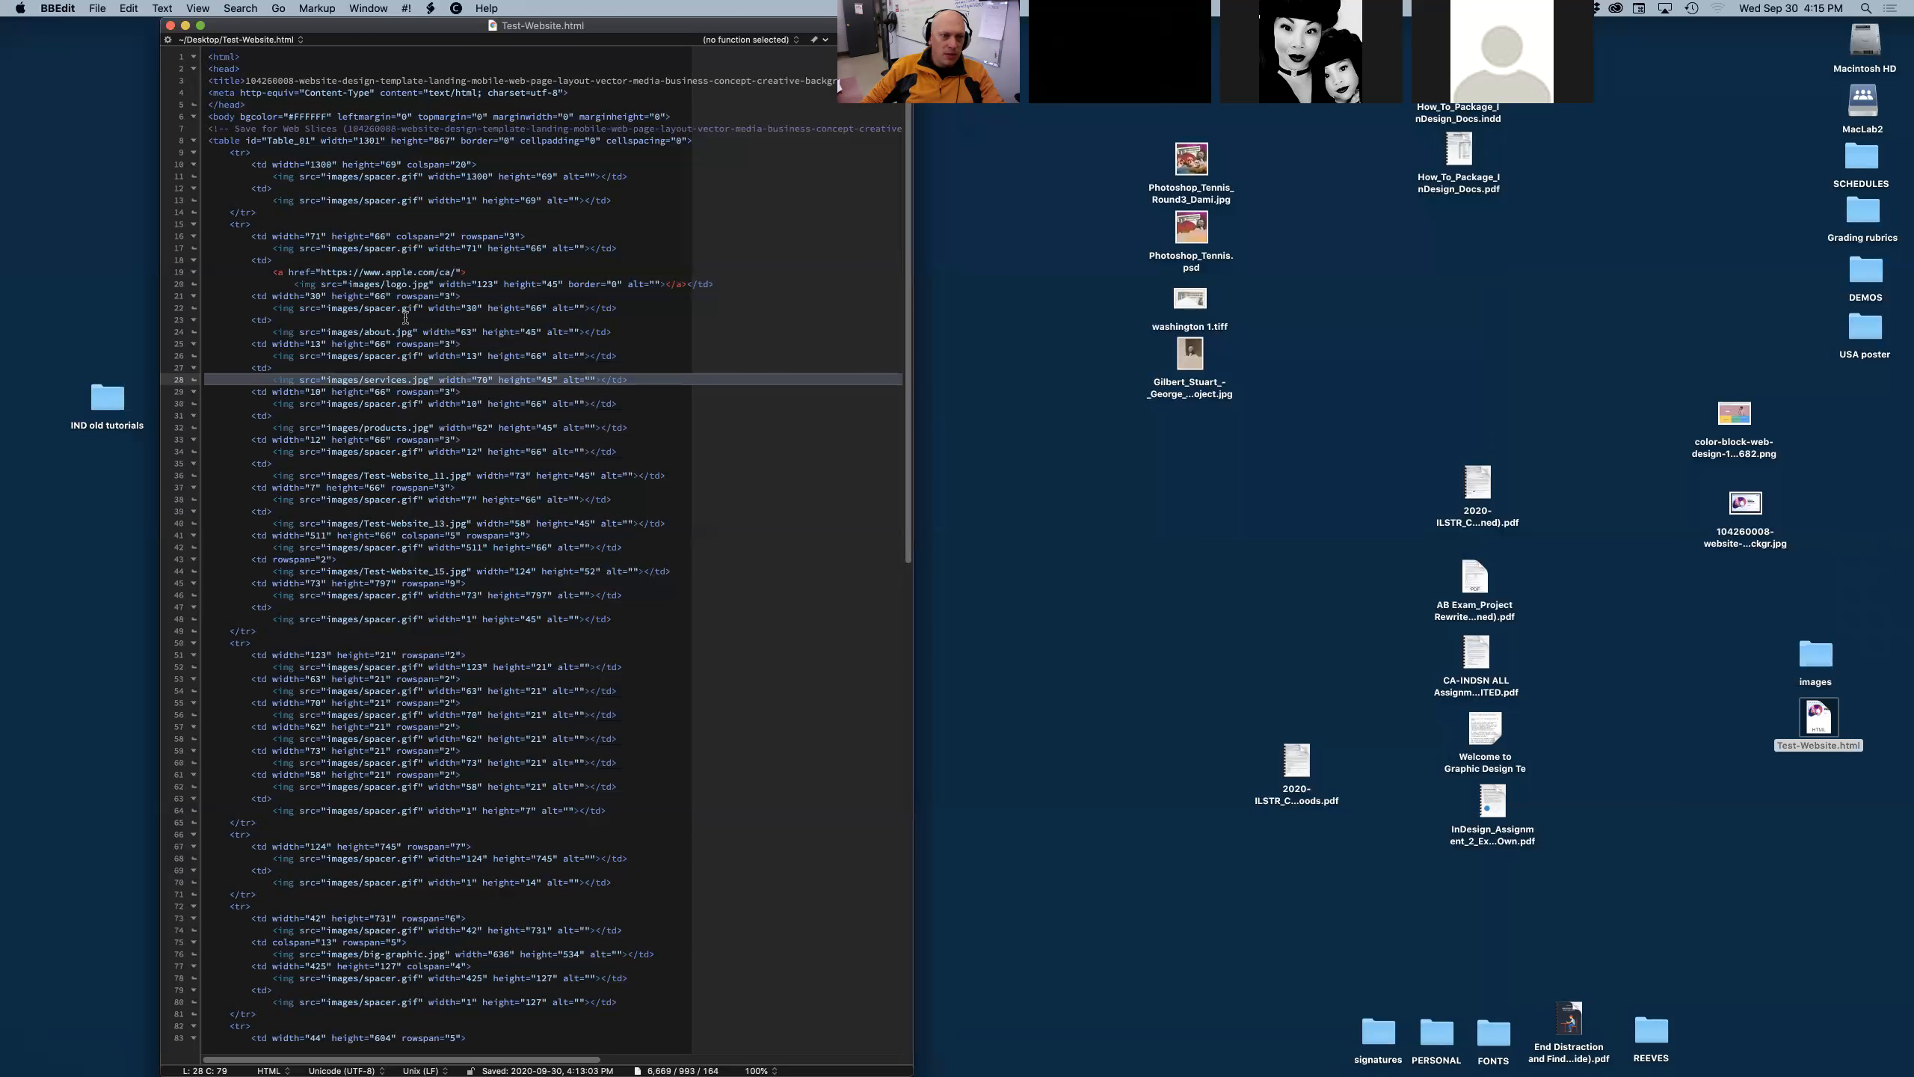
left_click_drag(329, 332, 426, 428)
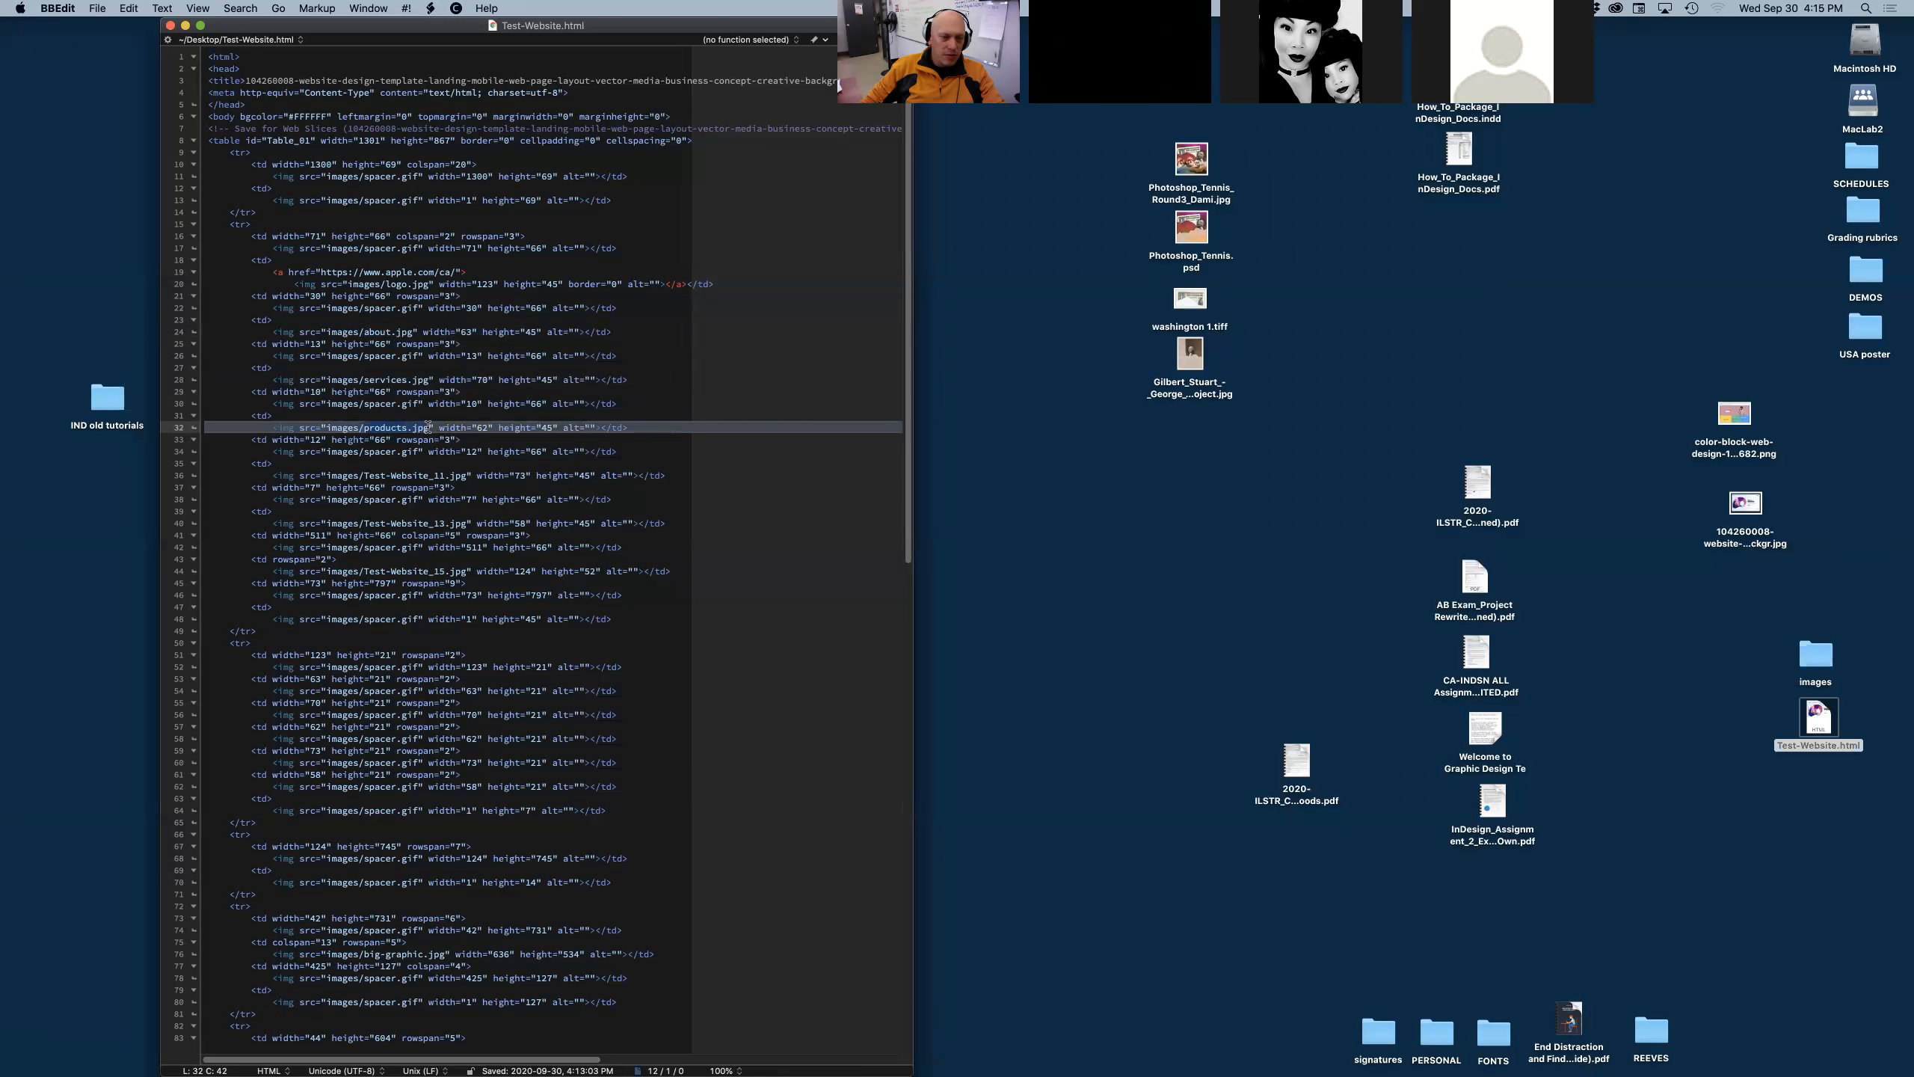
left_click(370, 260)
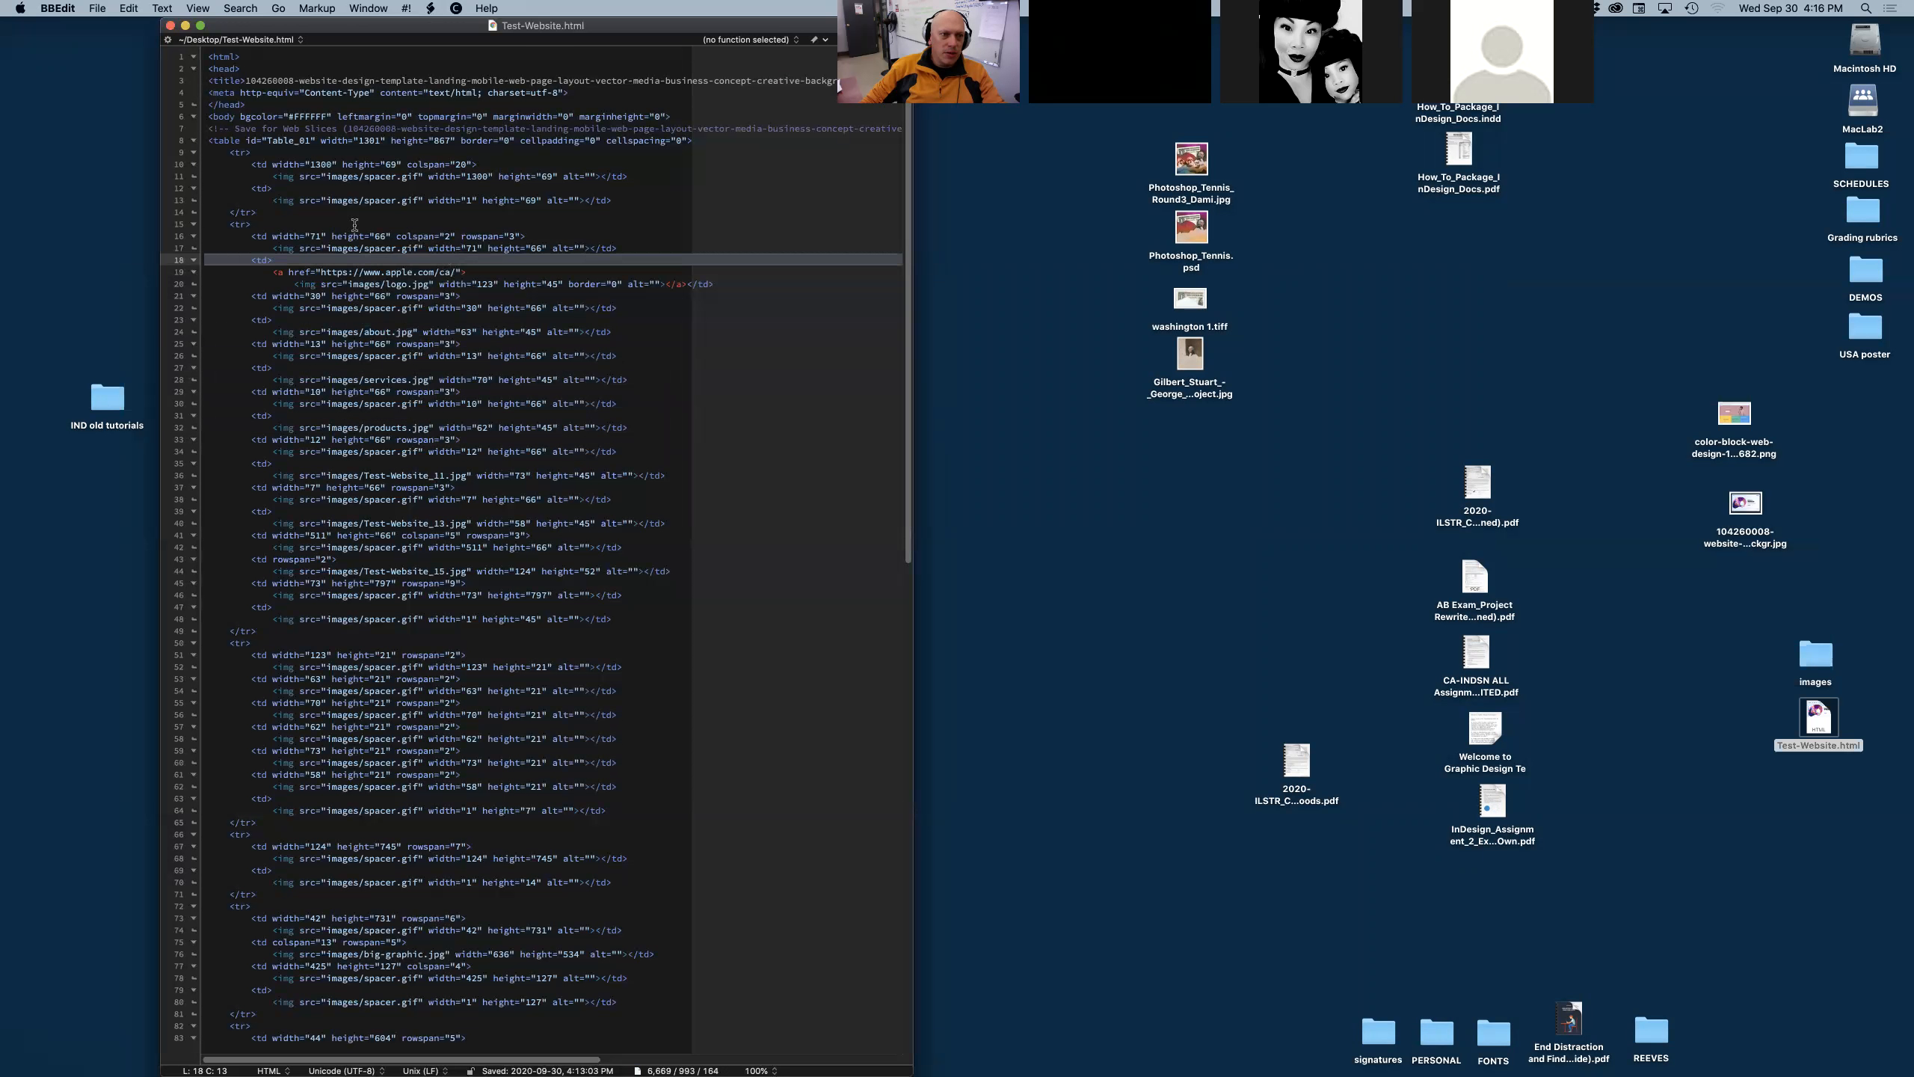
left_click(398, 283)
left_click(387, 271)
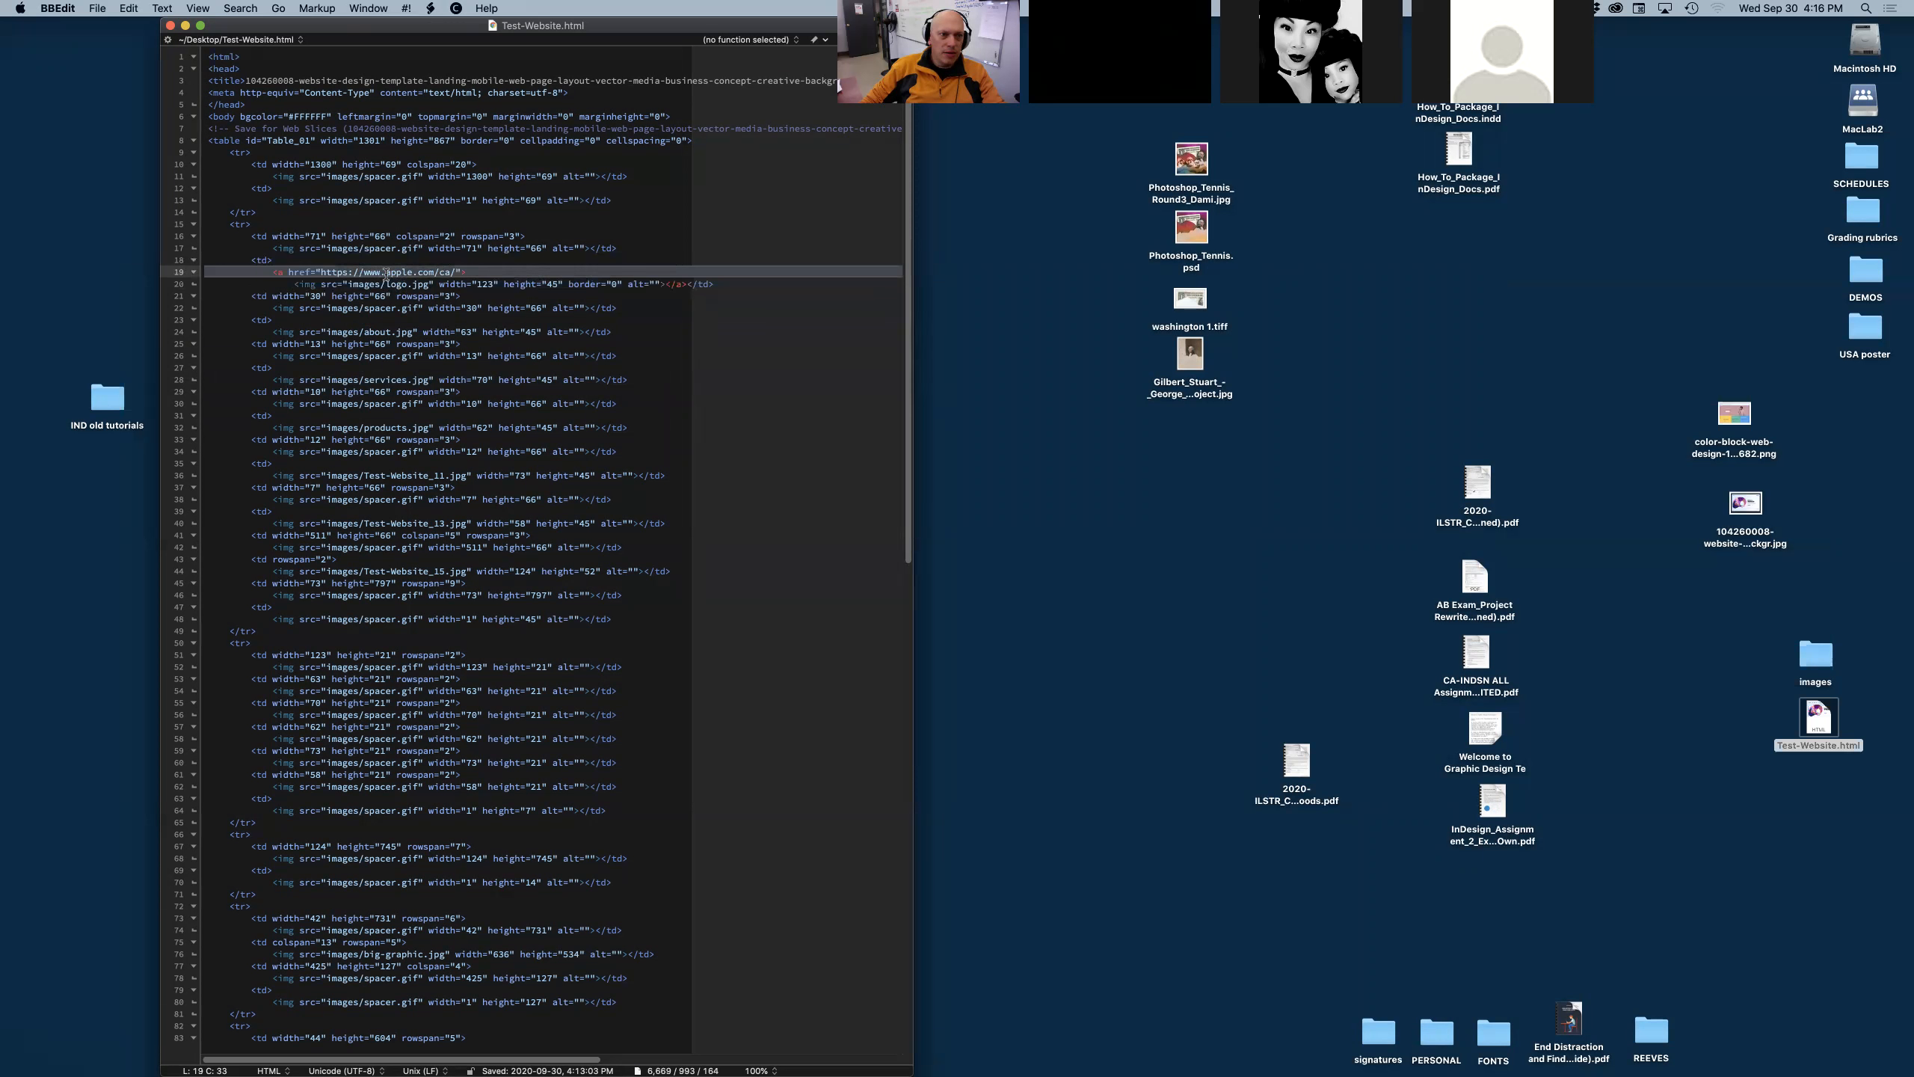
left_click_drag(387, 272, 447, 271)
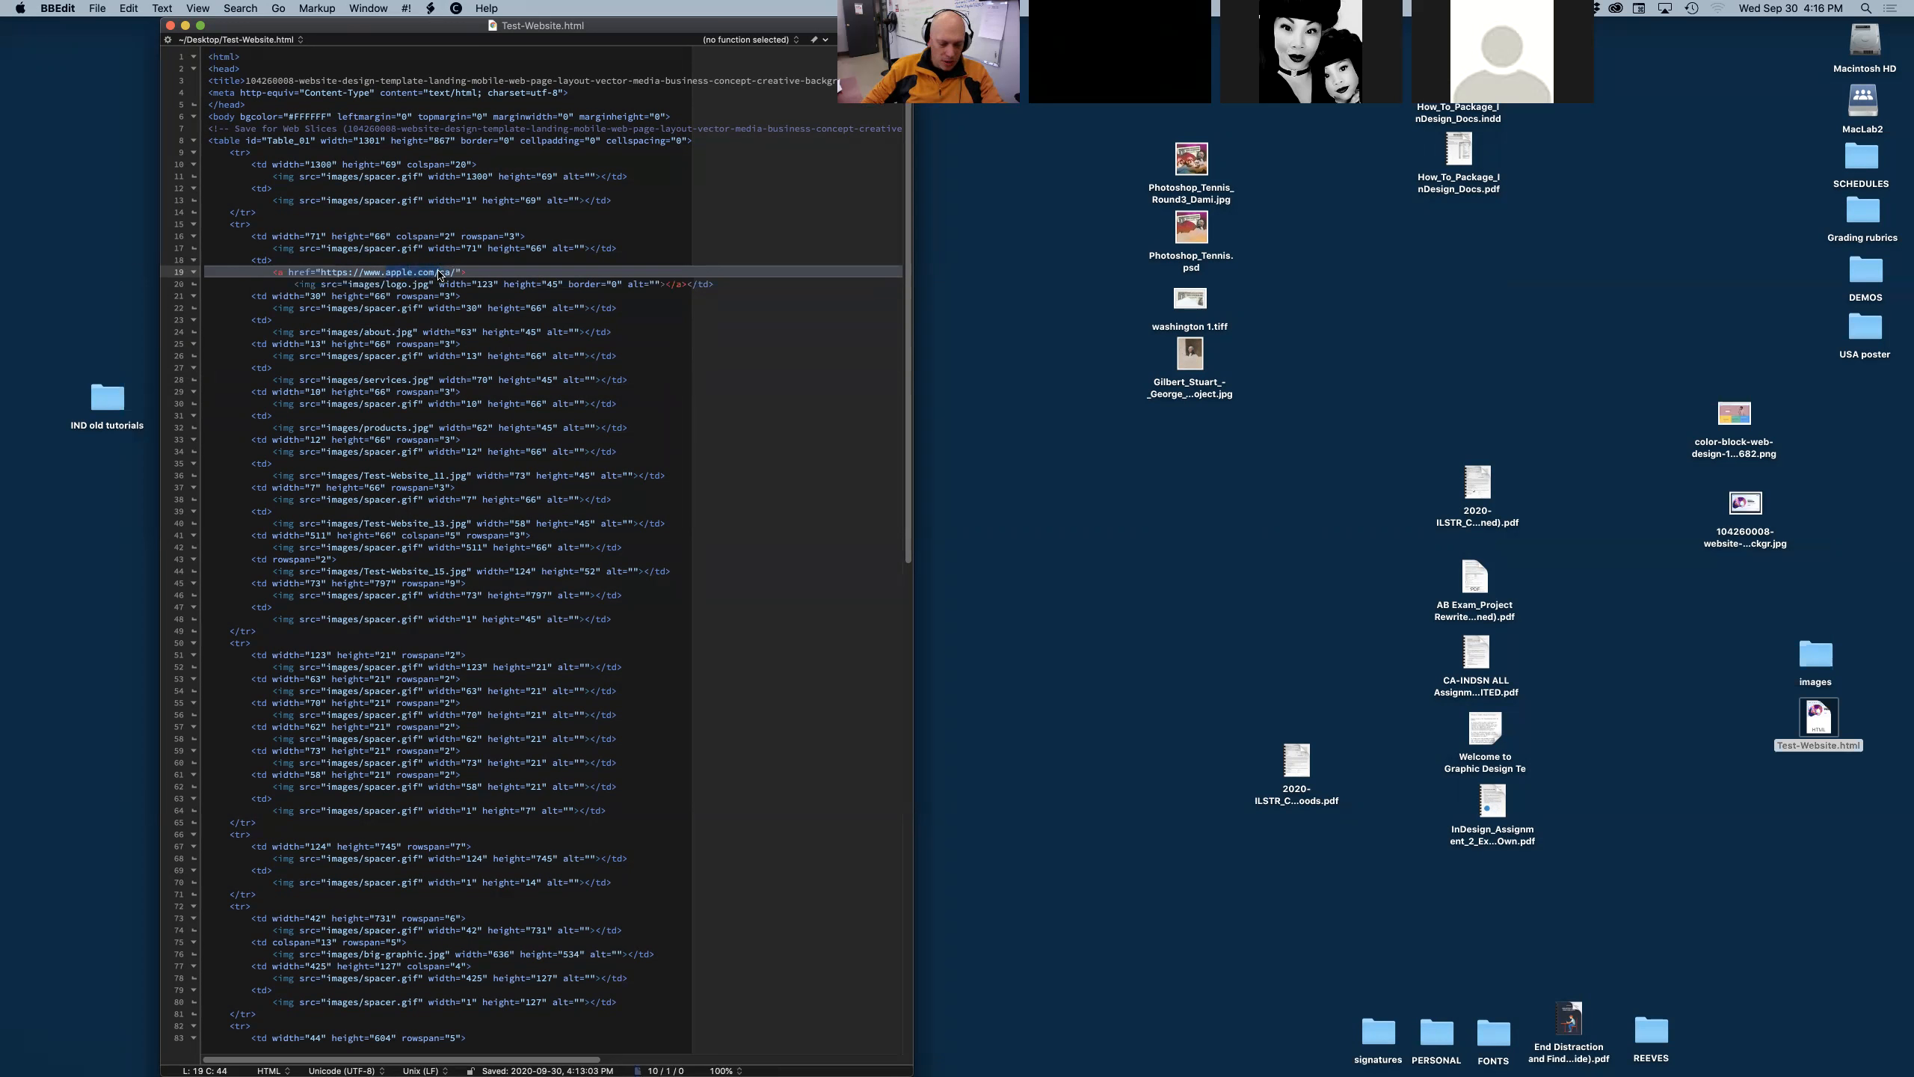
type("ctv.")
type(".")
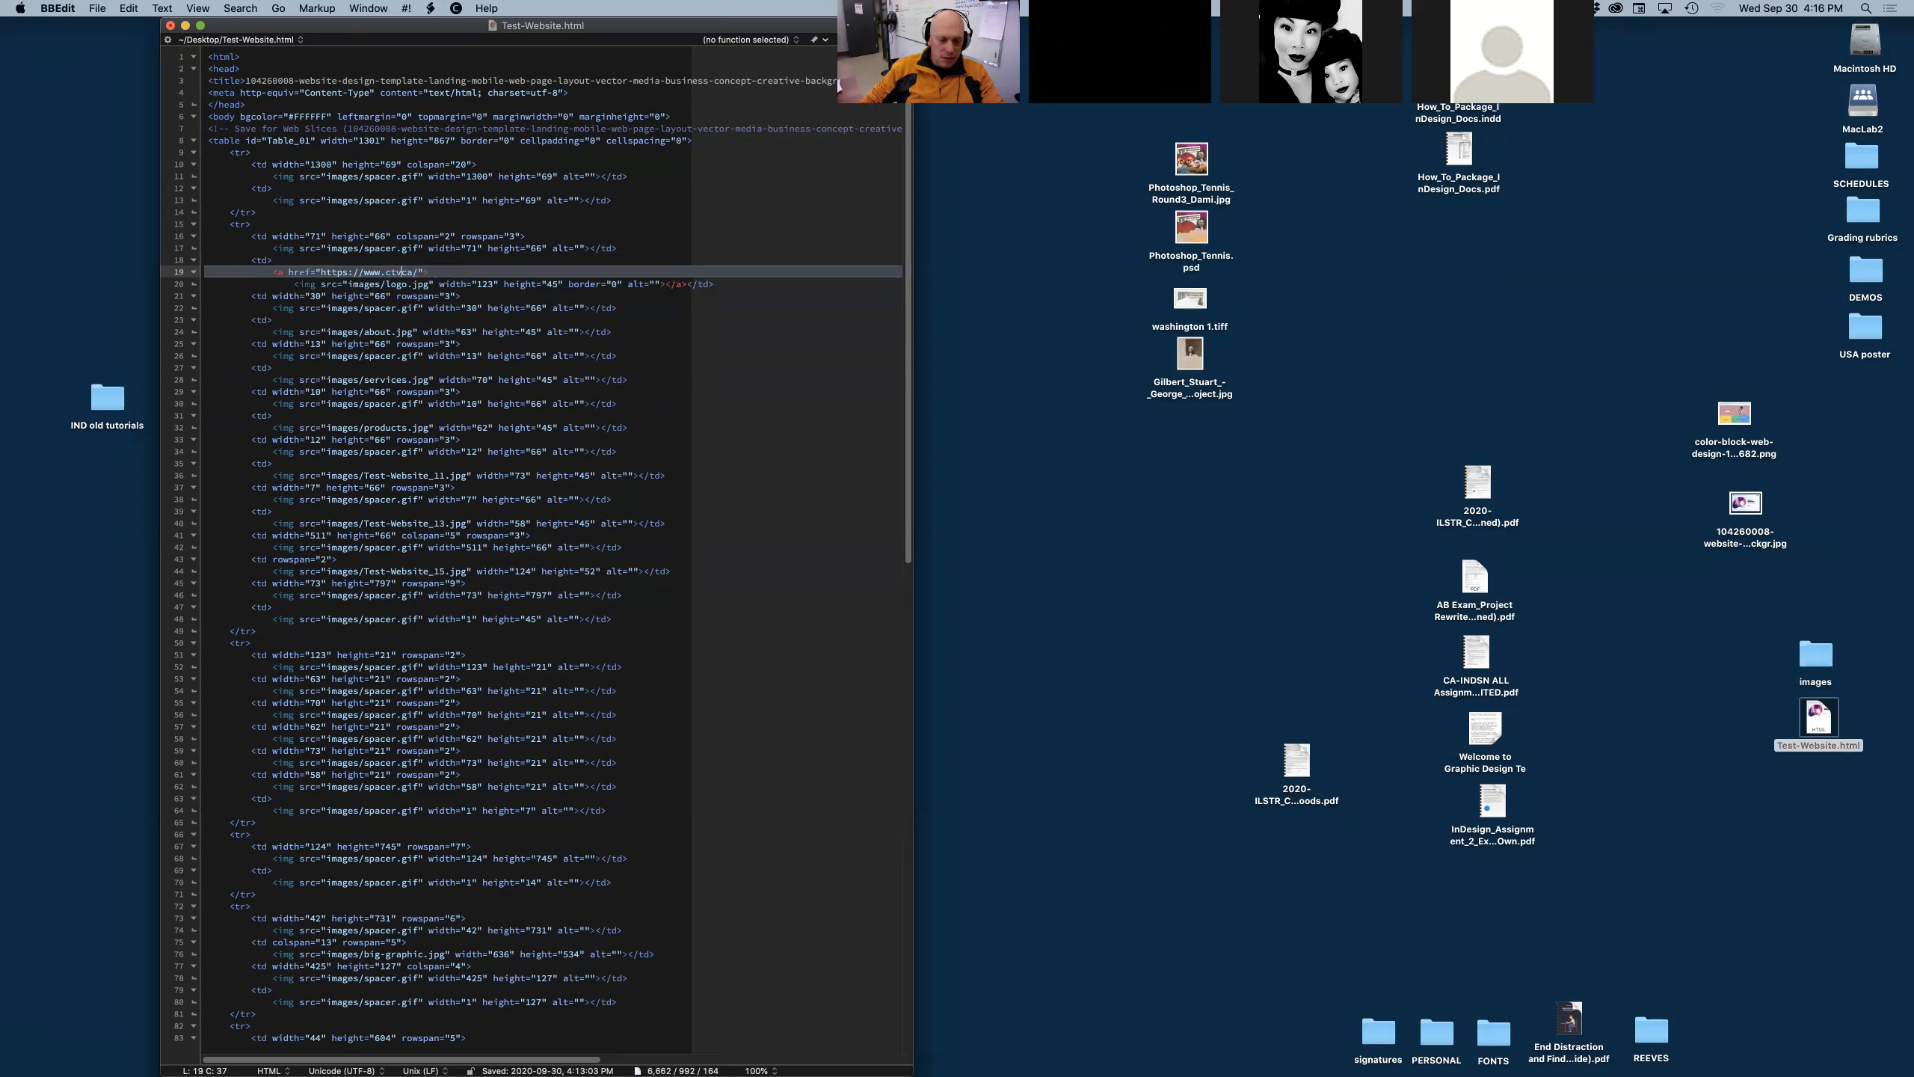
left_click(668, 332)
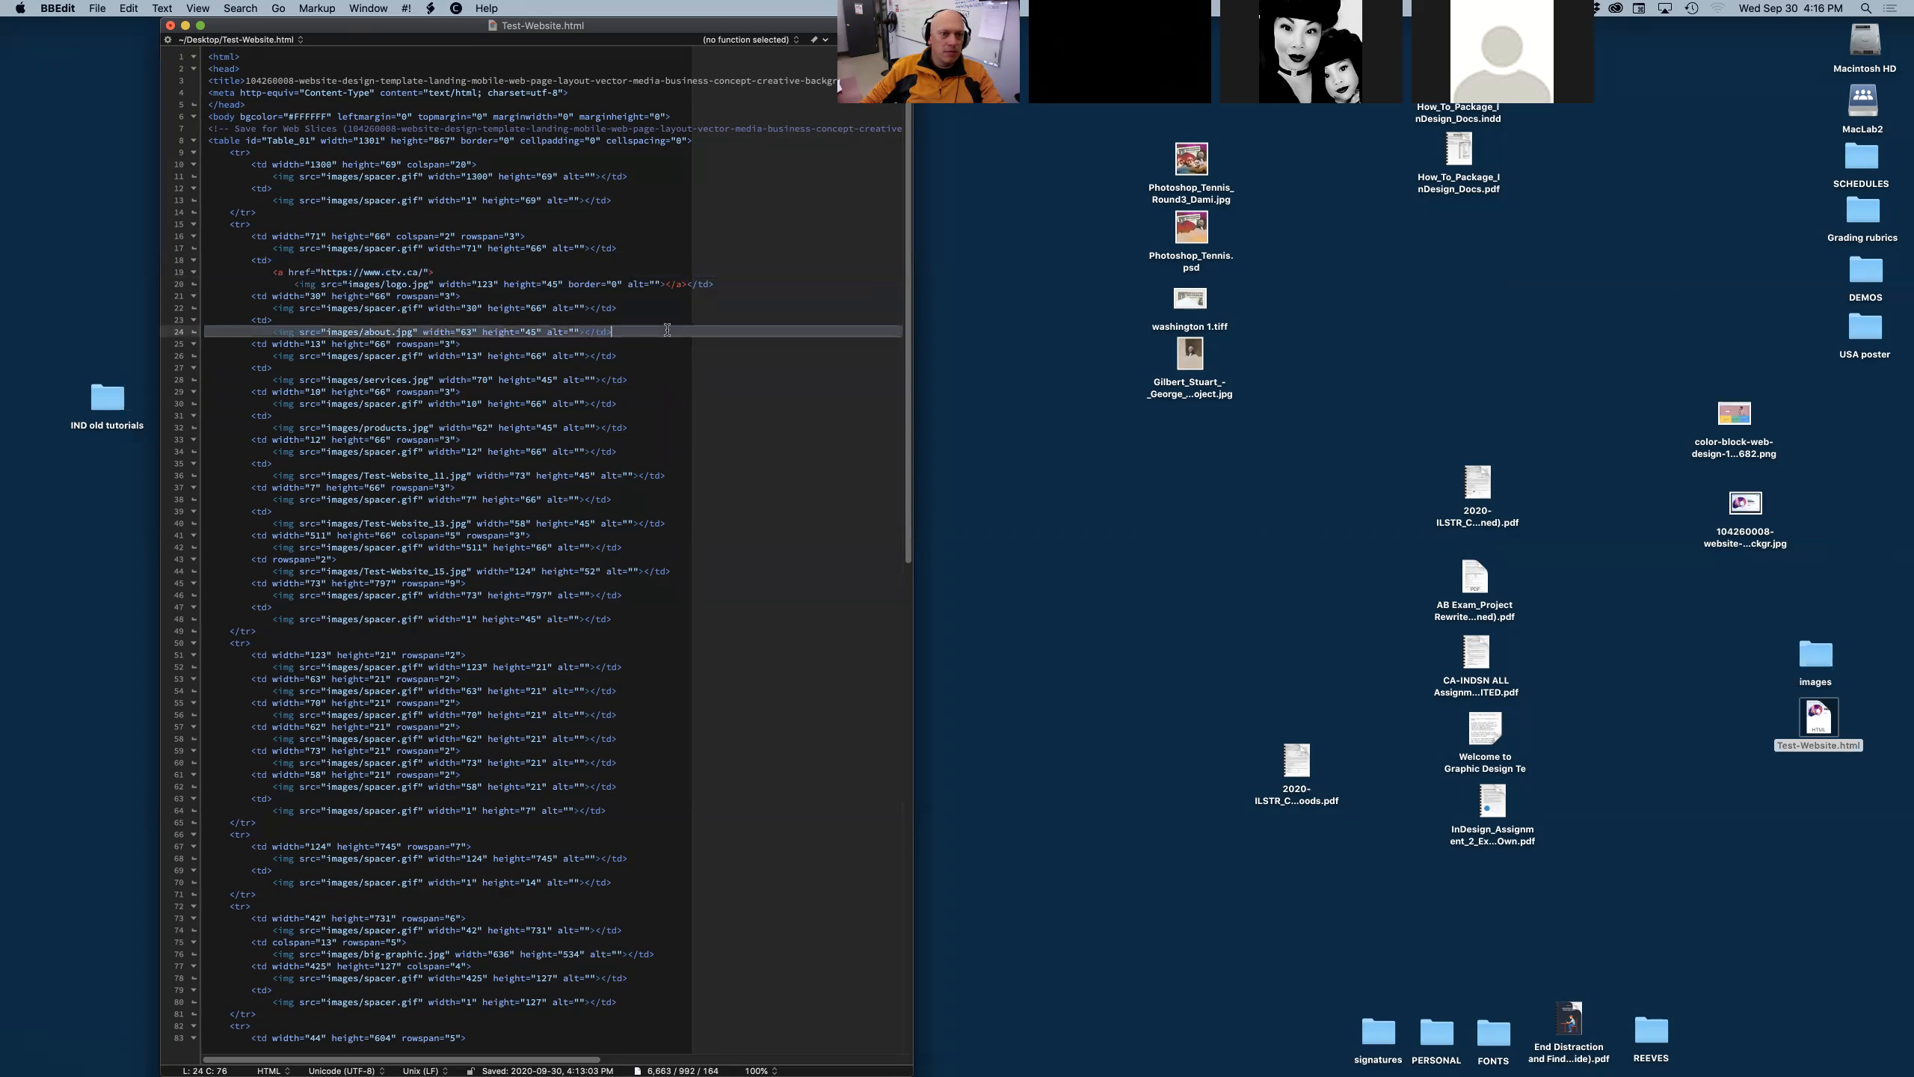
key("super+s")
key("super+w")
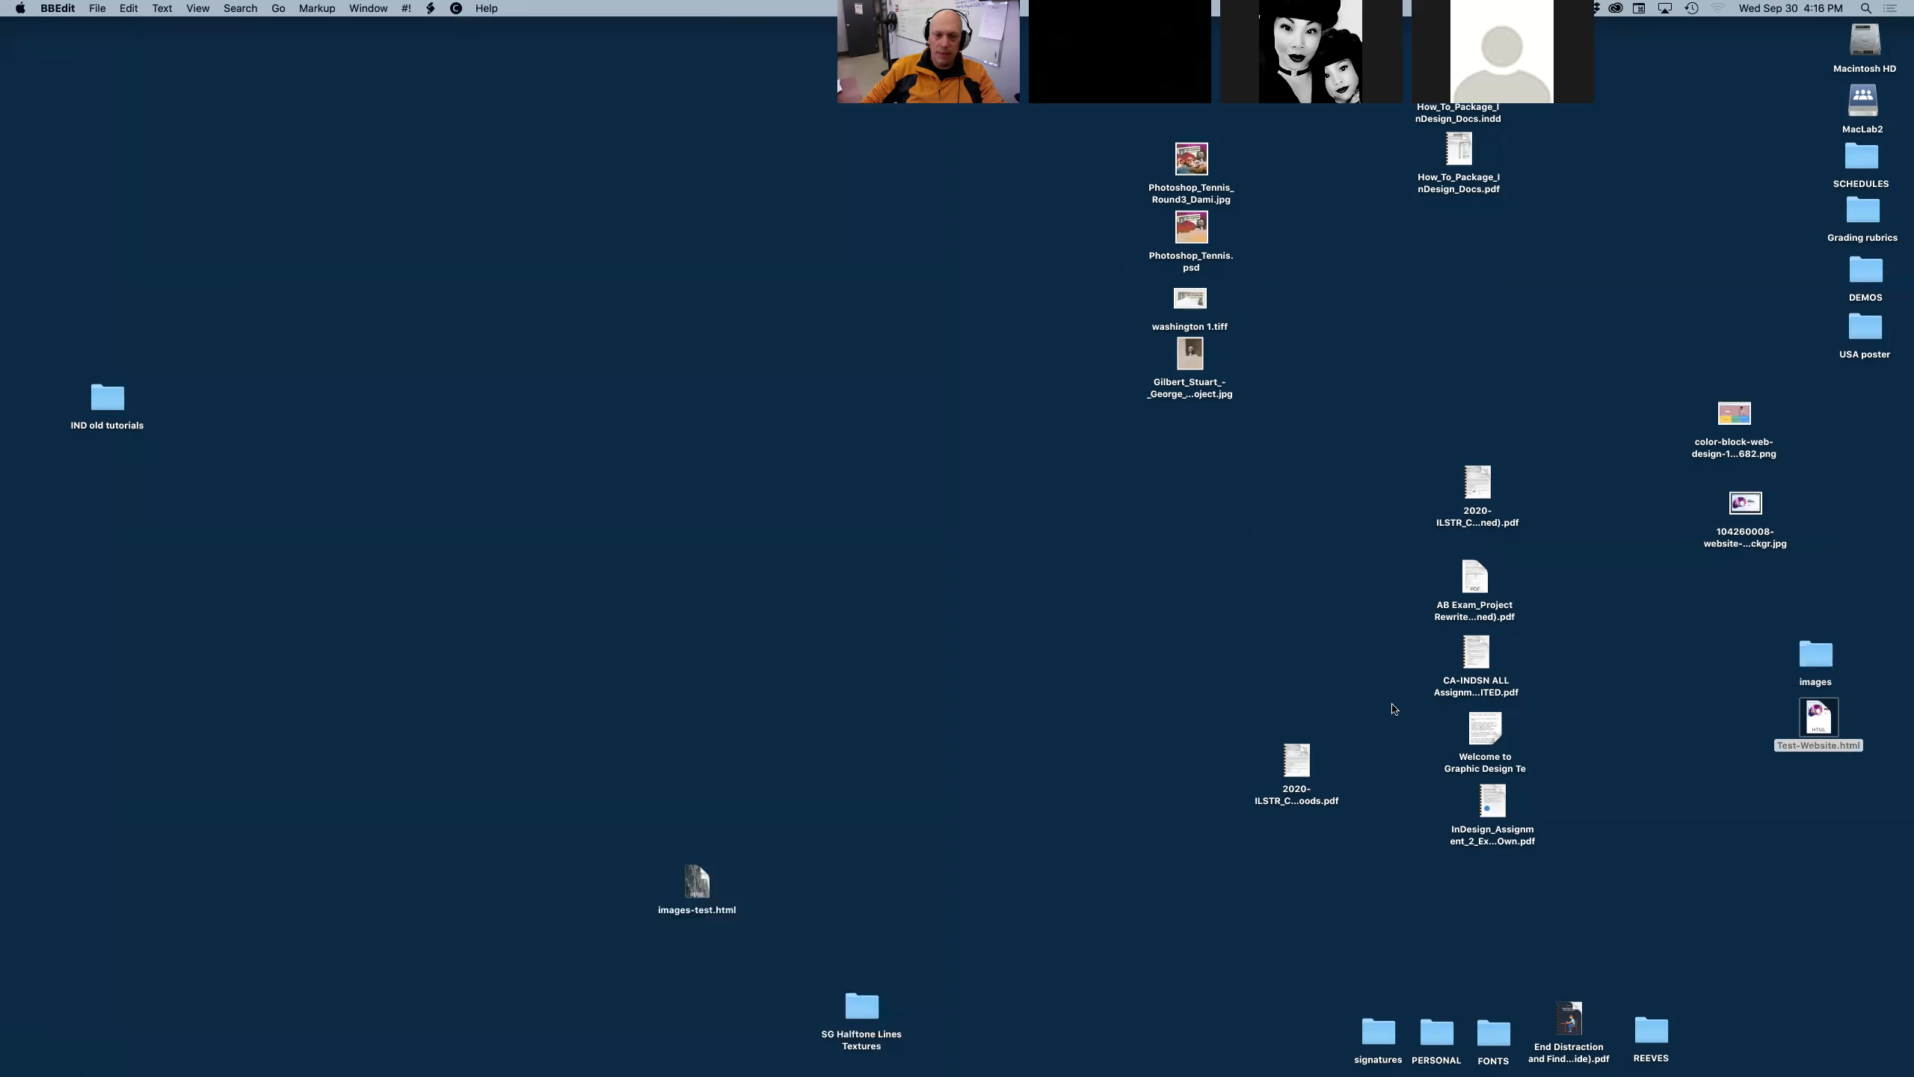
- Switch to Chrome, load the edited Test-Website.html, and test the company logo's link
key("super+Tab")
key("super+Tab")
key("super+Tab")
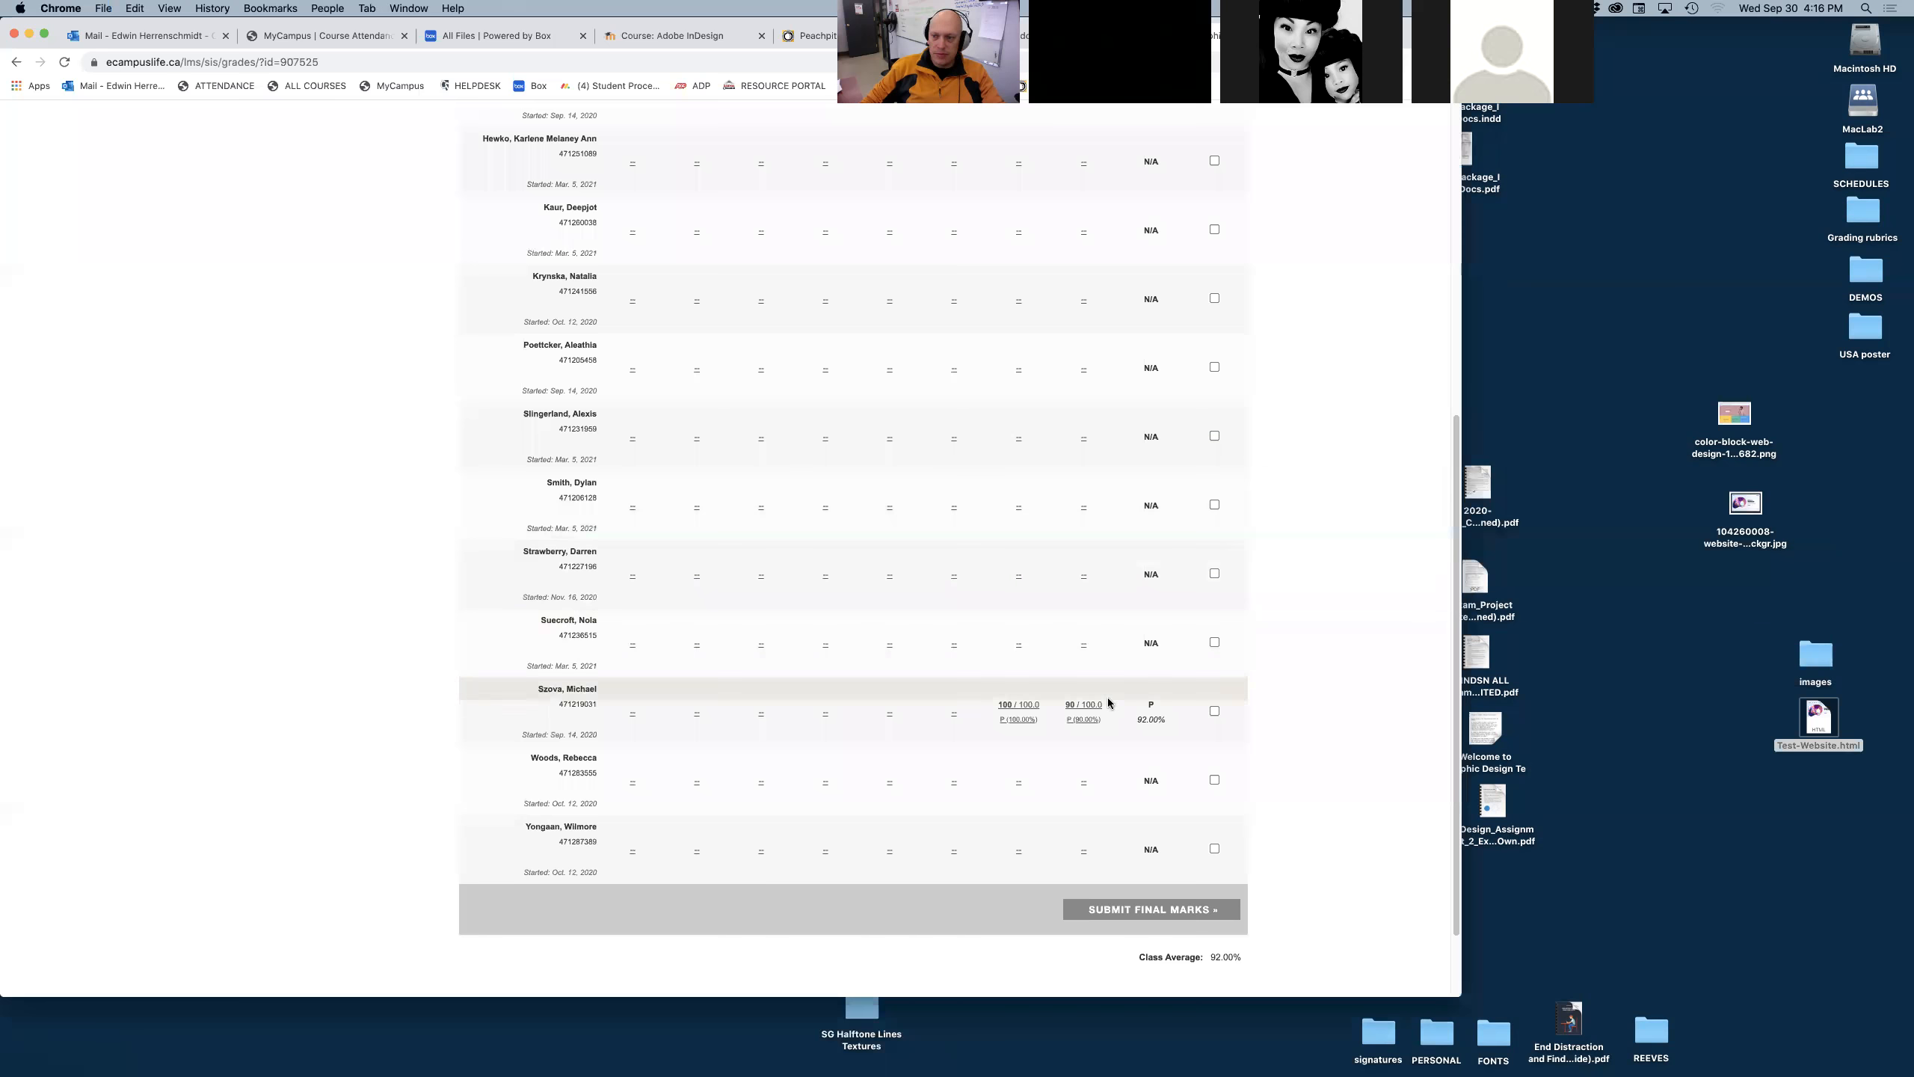
left_click_drag(1820, 722, 849, 625)
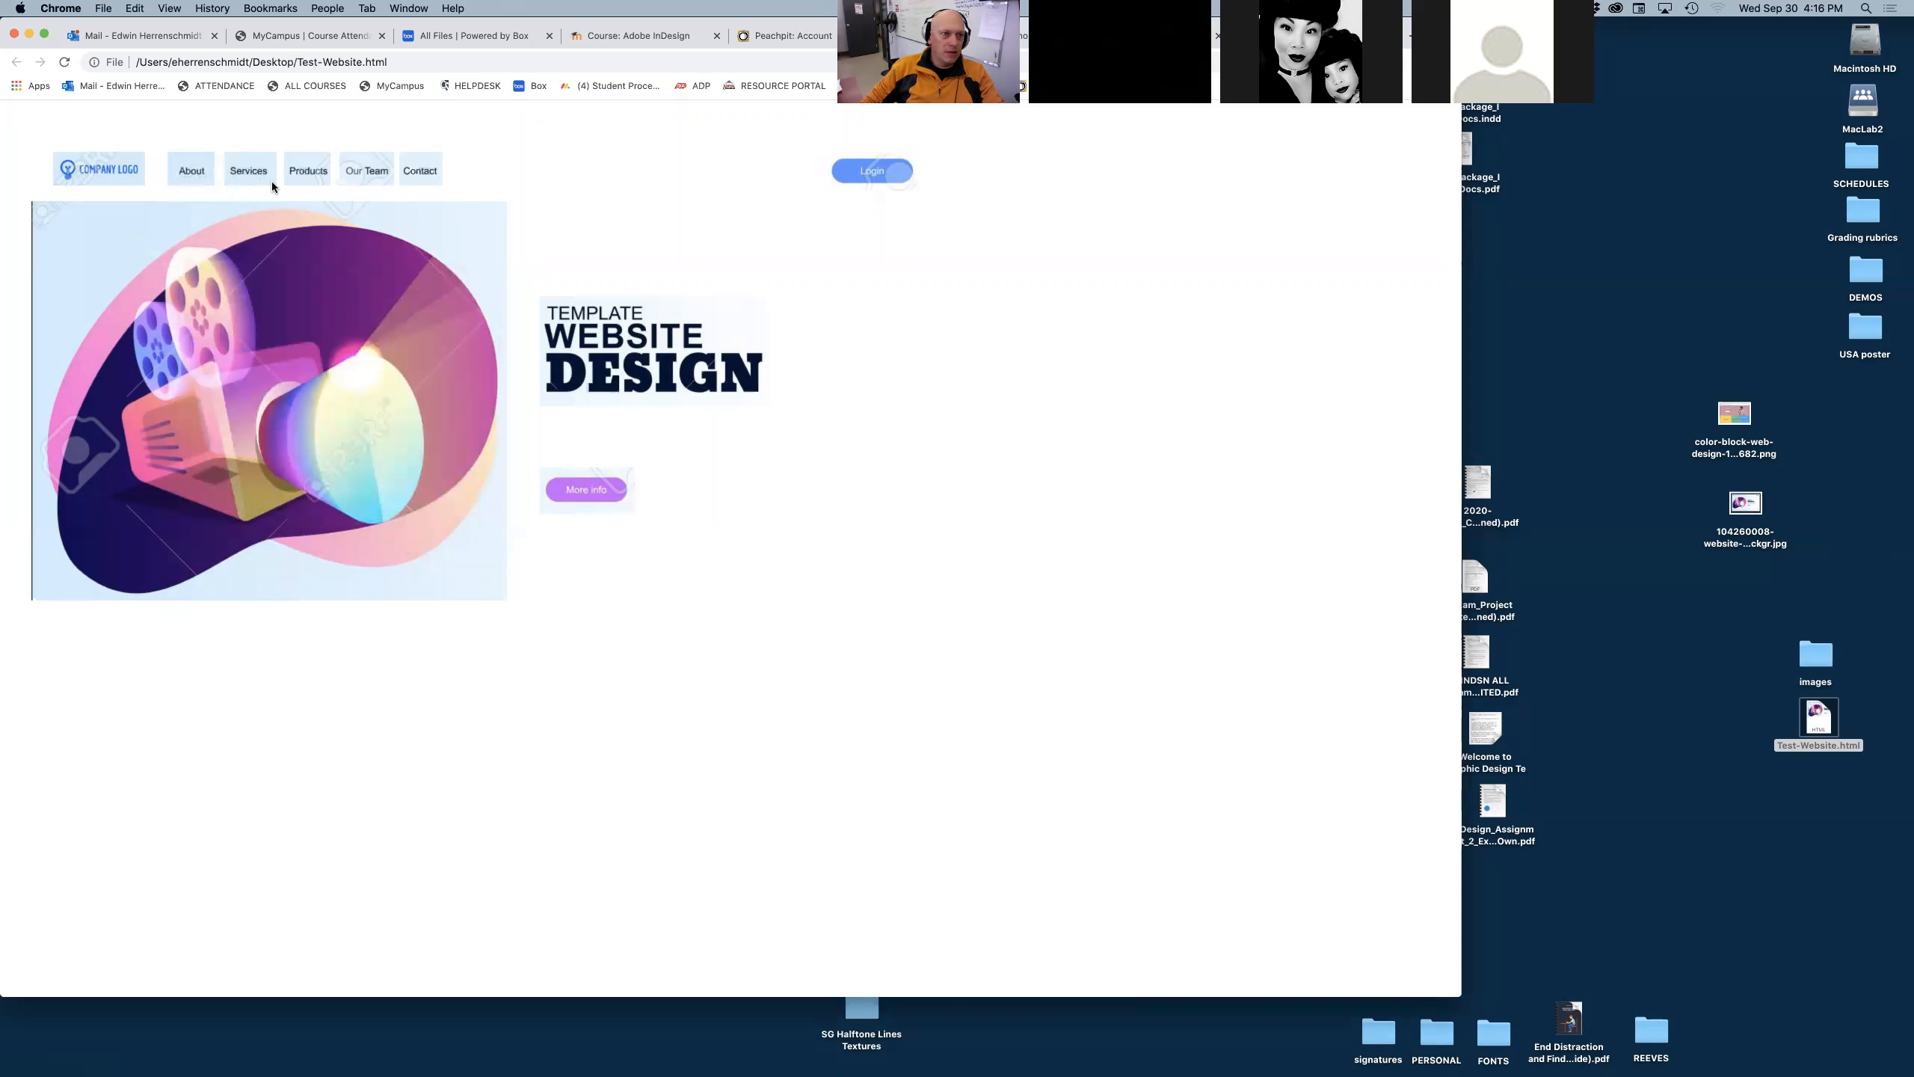
left_click(101, 171)
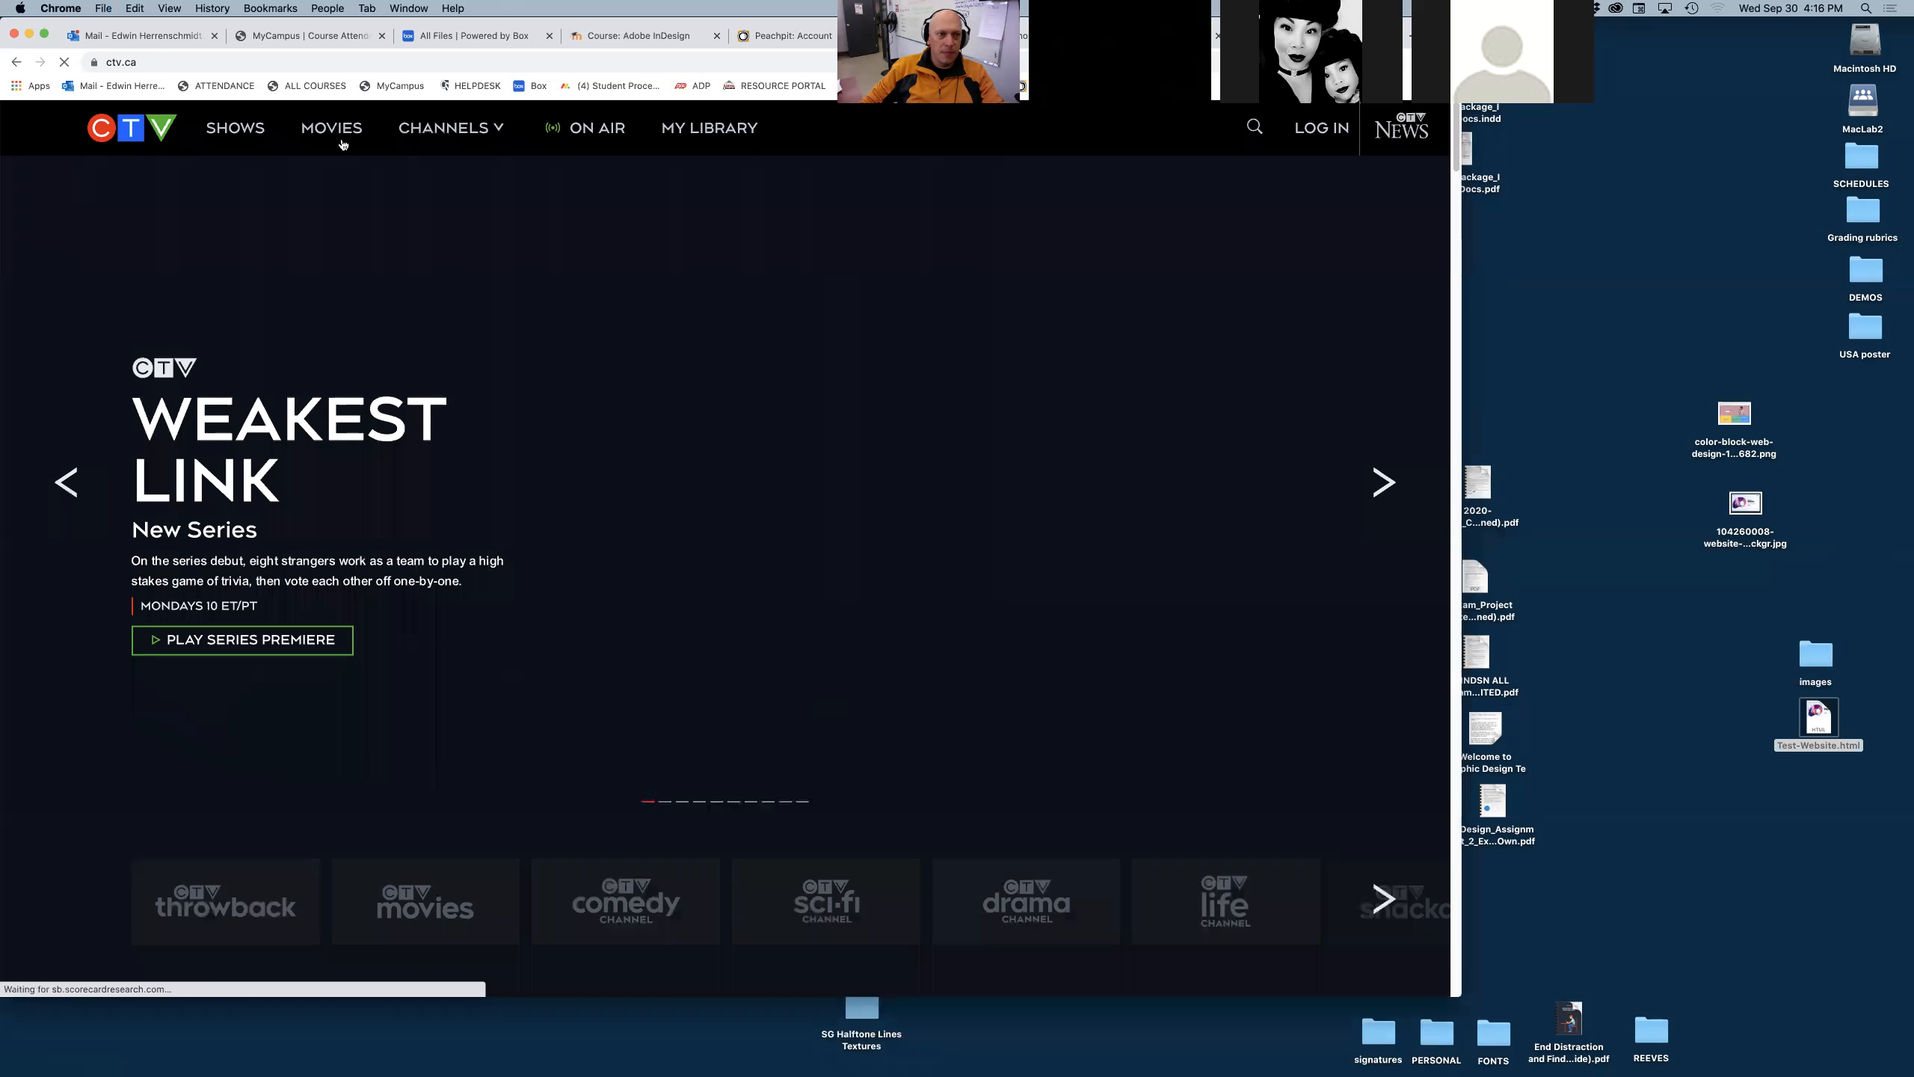
- Hide Chrome and switch back to the sliced template document in Photoshop
left_click(1611, 786, "alt")
key("super+Tab")
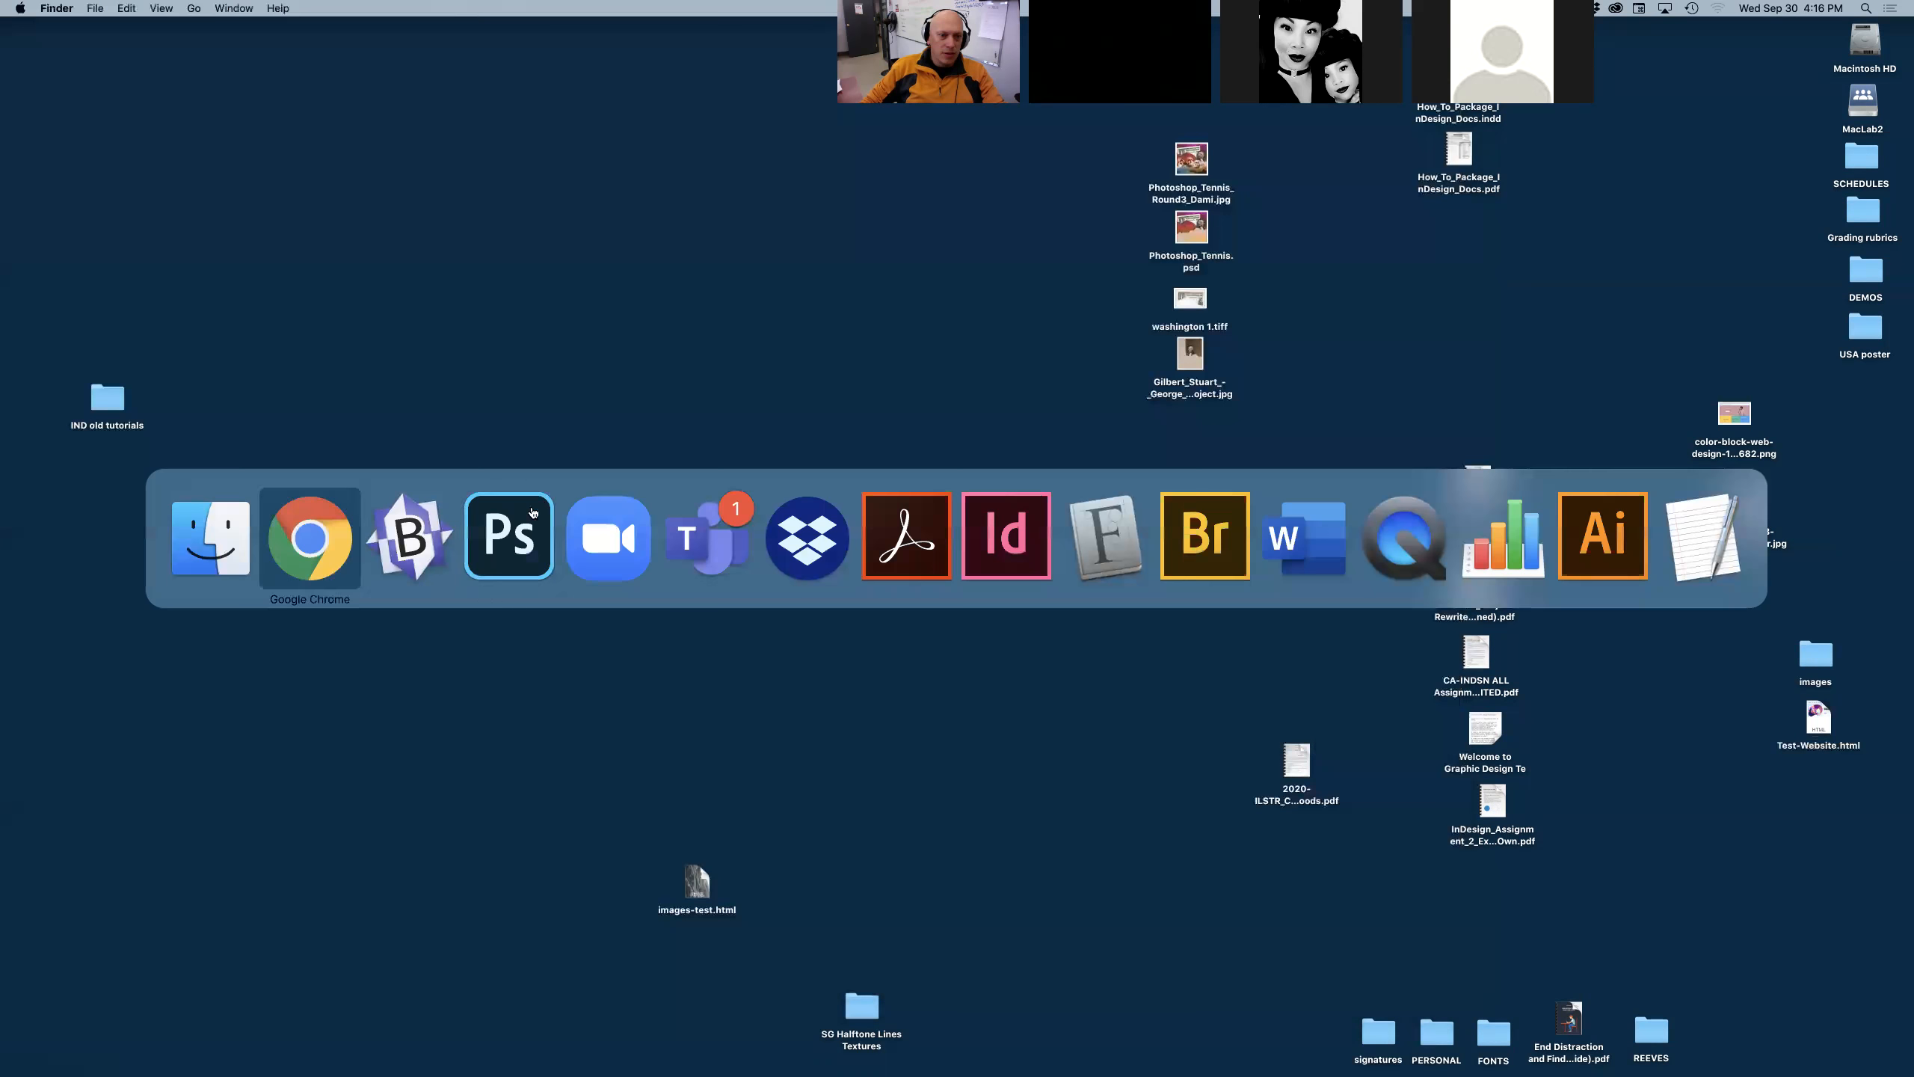
left_click(504, 557)
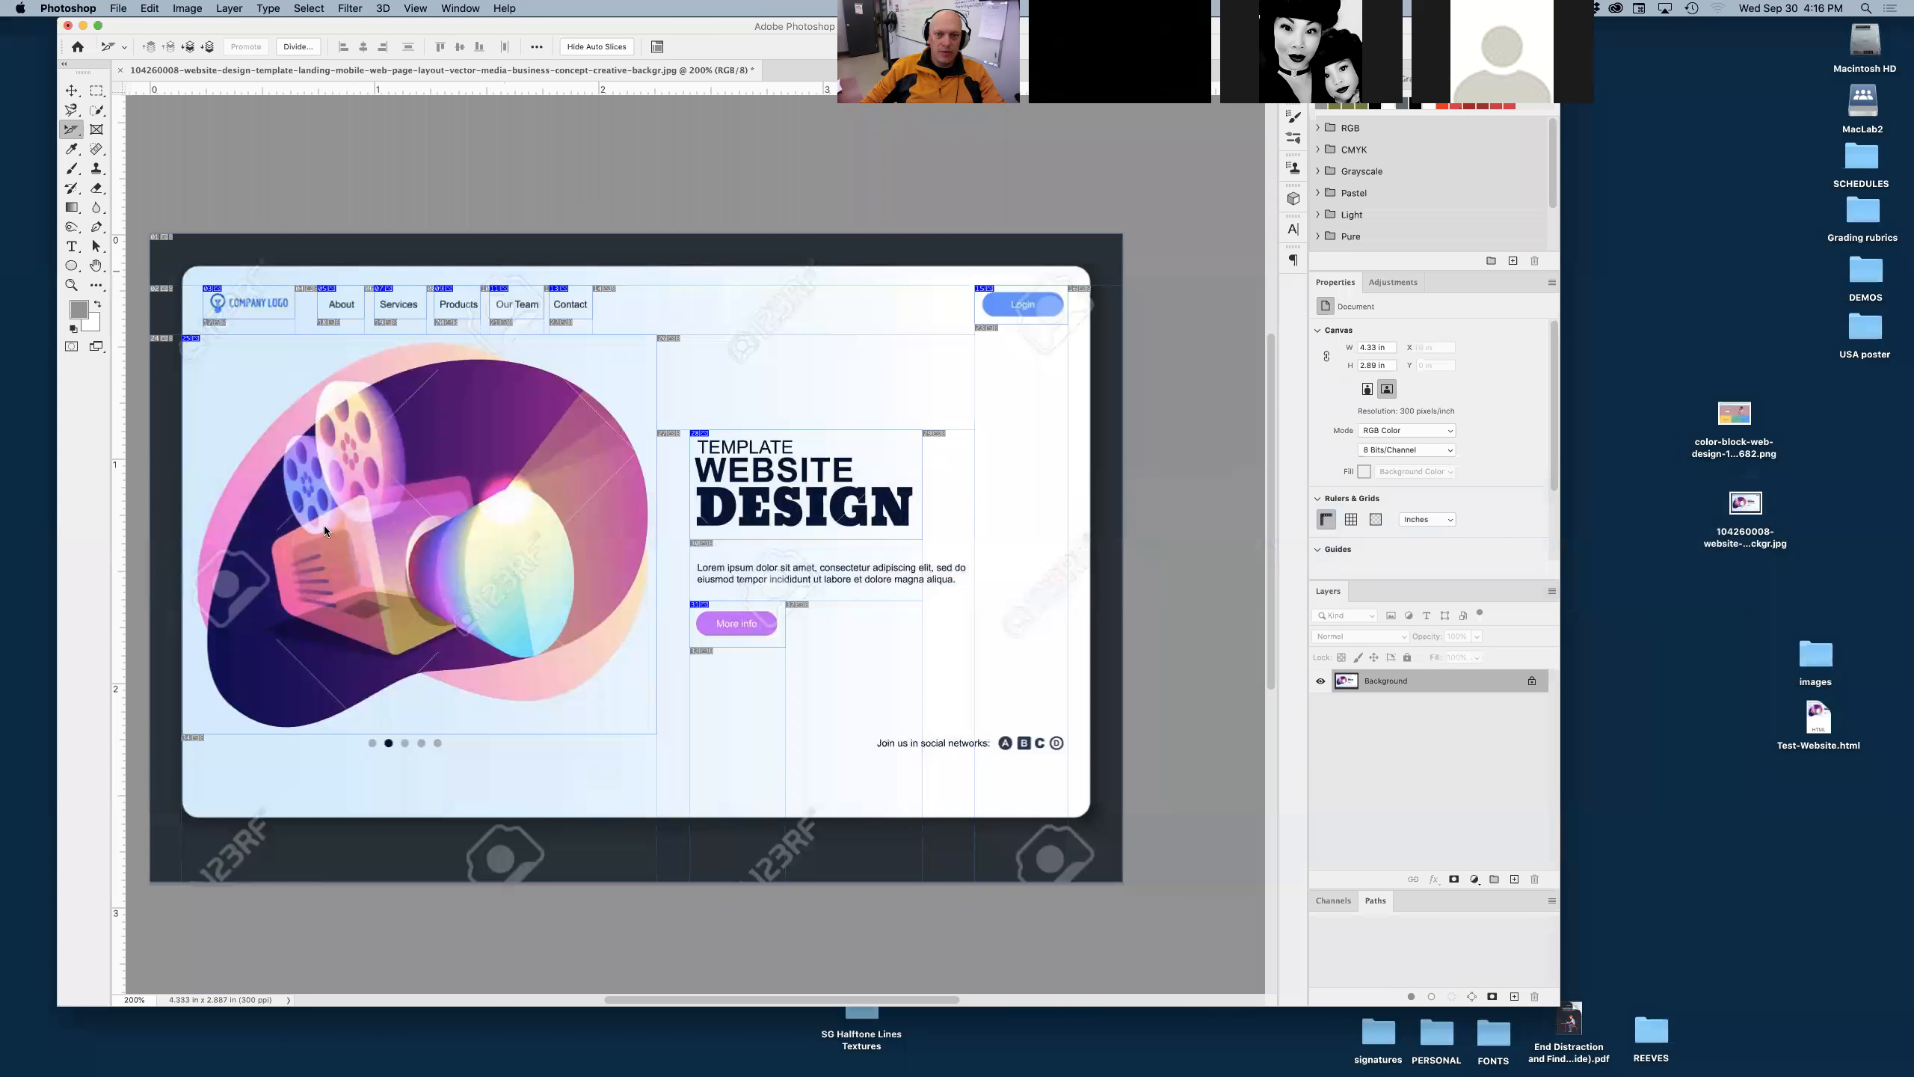